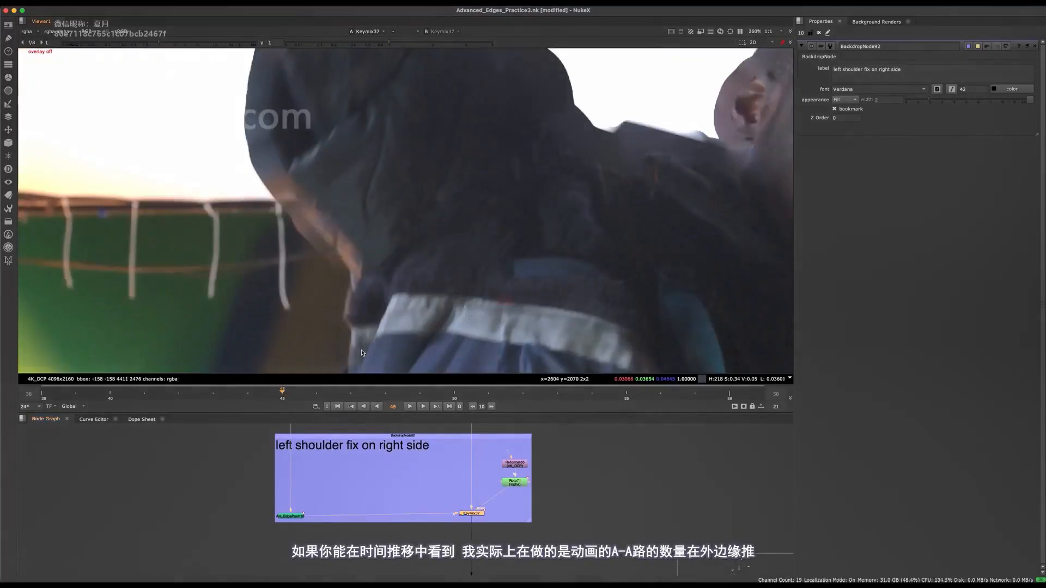
Open the settings of the AH_EdgePush node in the left shoulder fix backdrop and save the script.
double_click(285, 518)
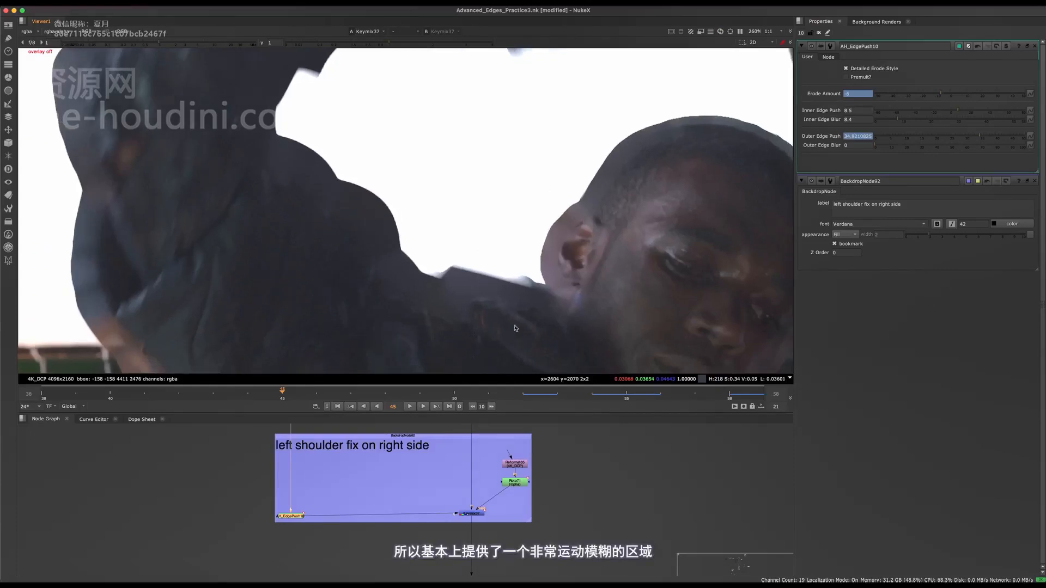
scroll(587, 266, down, 5)
scroll(512, 209, up, 3)
key(super+s)
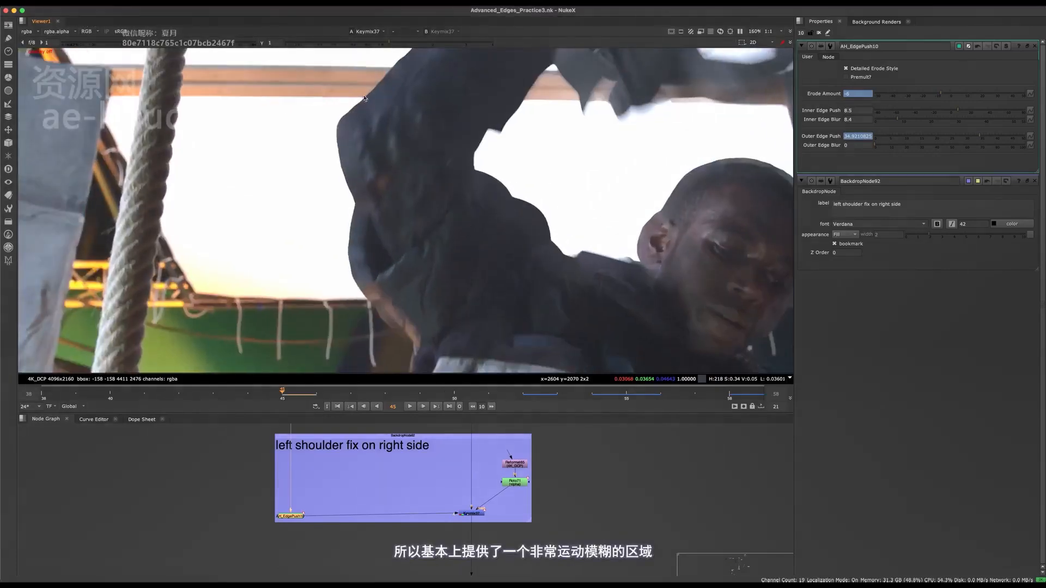
Add a new AH_EdgePush node inside the left shoulder fix backdrop, branched off the incoming pipe's dot.
middle_drag(414, 231, 462, 292)
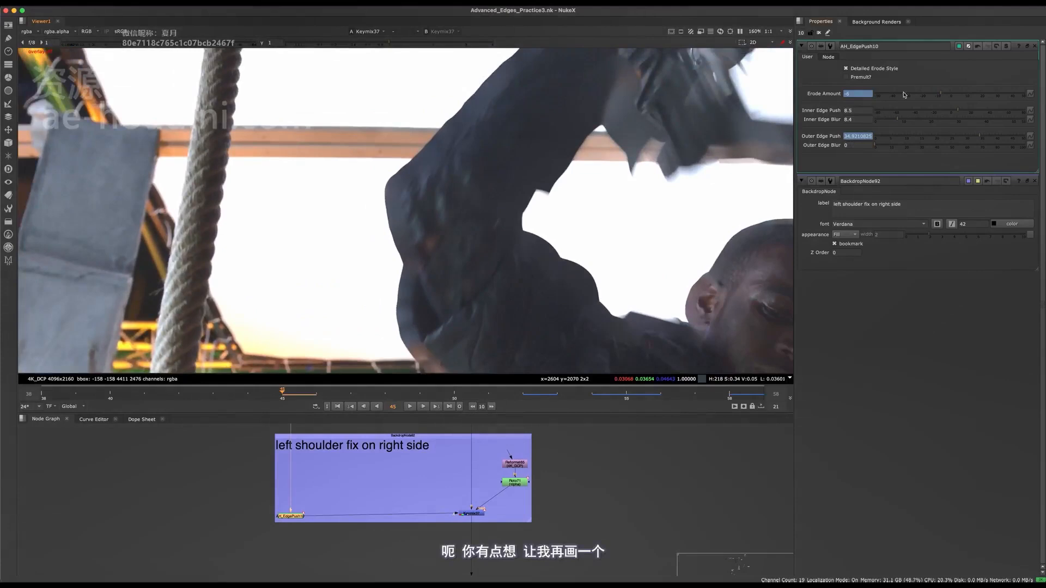
scroll(375, 511, up, 8)
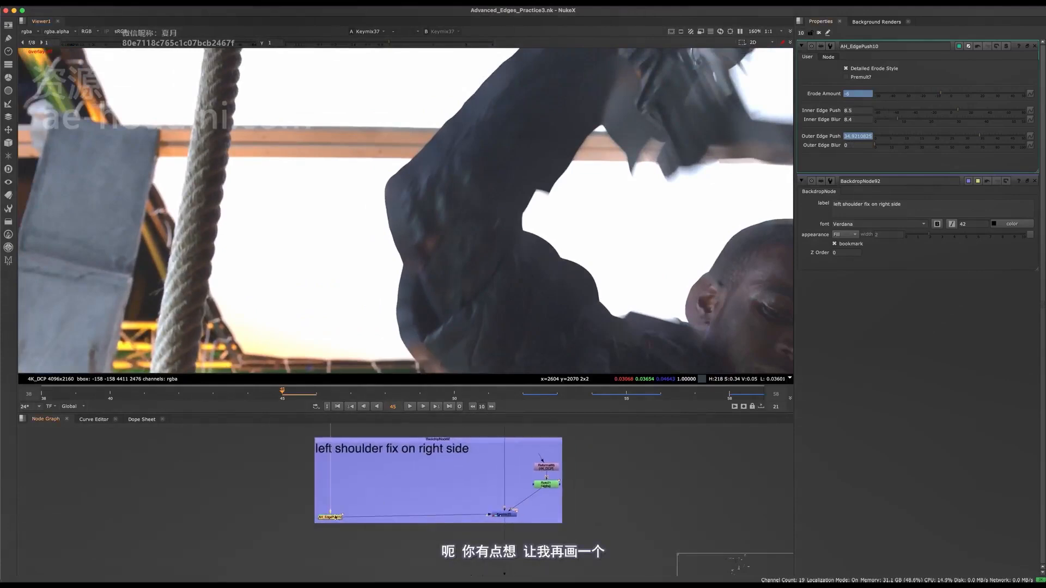
key(Tab)
text(ed)
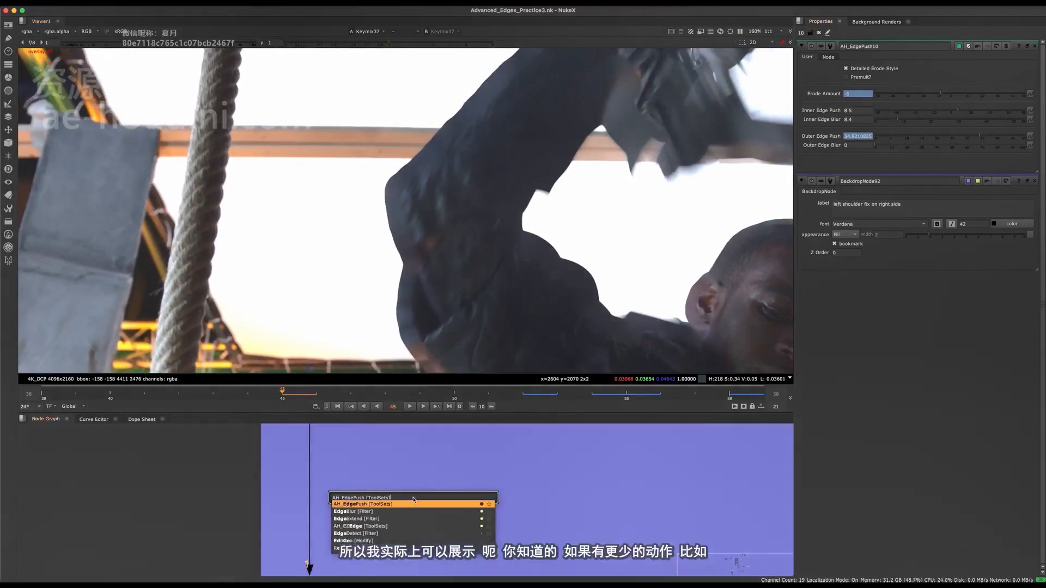
key(Return)
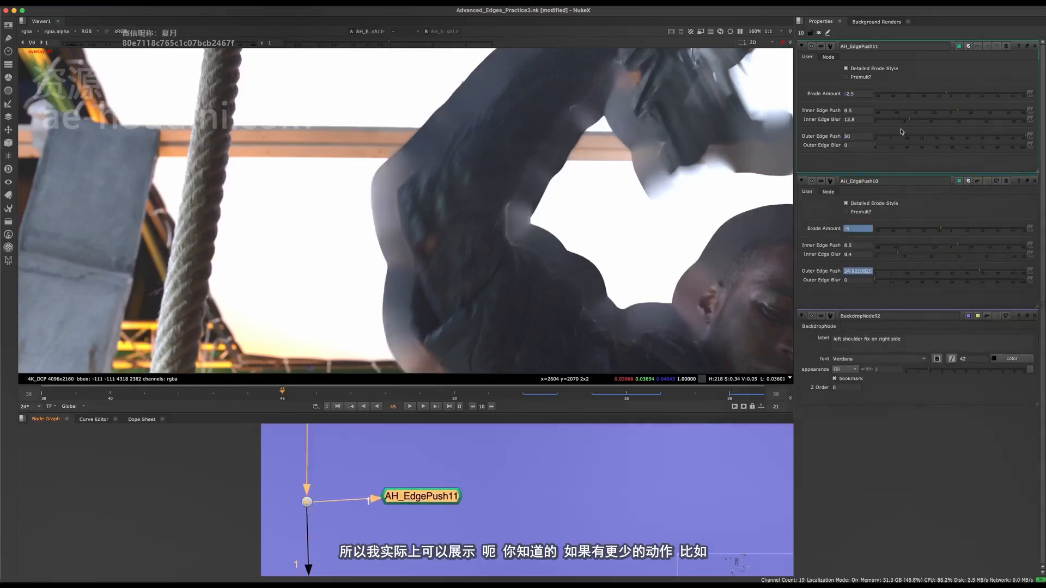
Reduce the new AH_EdgePush node's Outer Edge Push to about 4.8, judging the shoulder edge beside the ear.
drag(952, 96, 957, 96)
key(ctrl+z)
middle_drag(648, 355, 516, 282)
scroll(517, 282, up, 2)
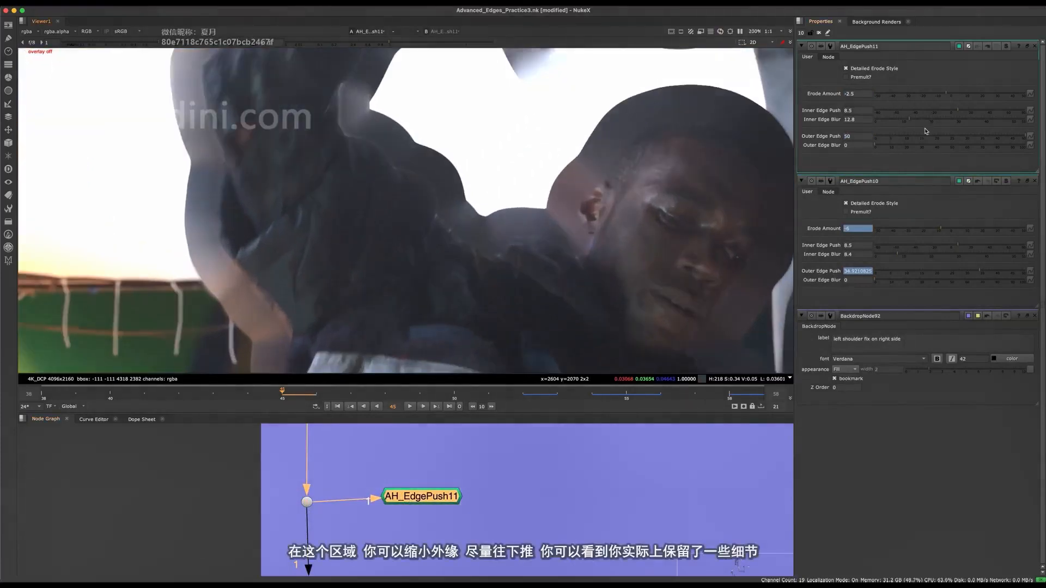
drag(984, 137, 905, 140)
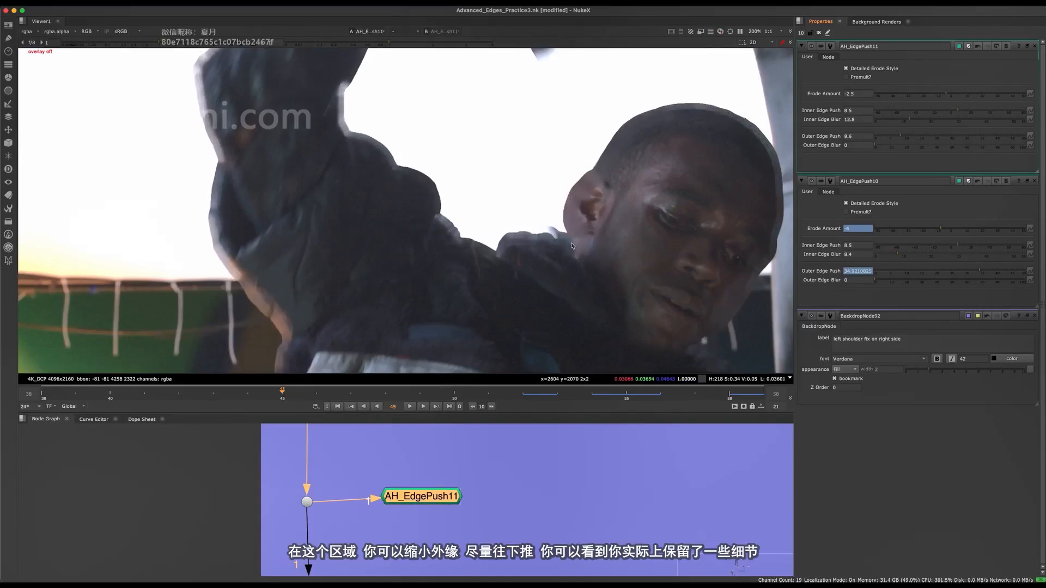
scroll(527, 243, up, 5)
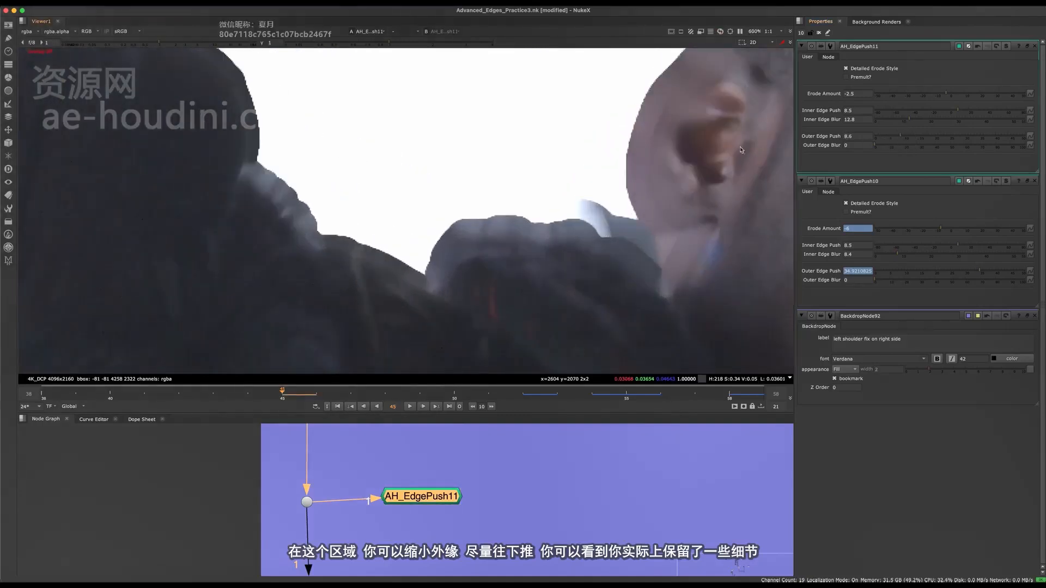
mouse_move(880, 141)
mouse_down()
mouse_move(991, 145)
mouse_move(889, 136)
mouse_up()
scroll(643, 256, down, 5)
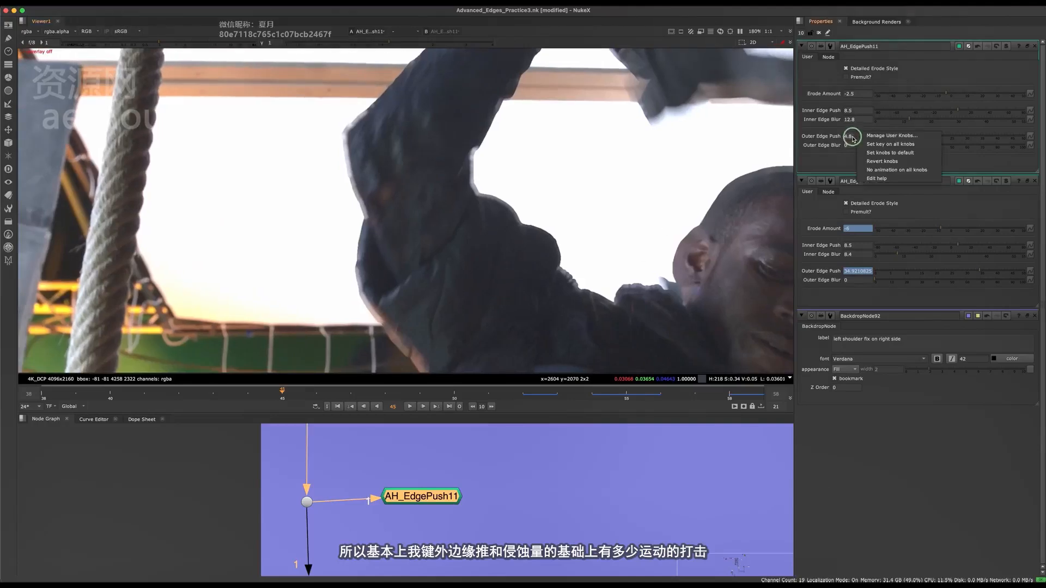
Set keyframes at frame 45 on the new node's Outer Edge Push and Erode Amount.
click(863, 139)
scroll(559, 253, up, 2)
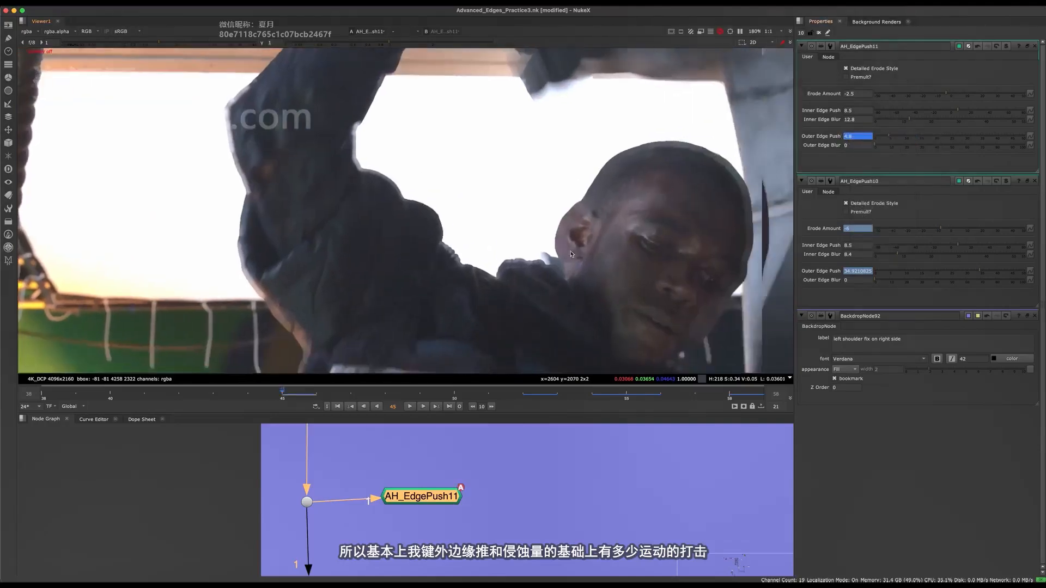
right_click(848, 93)
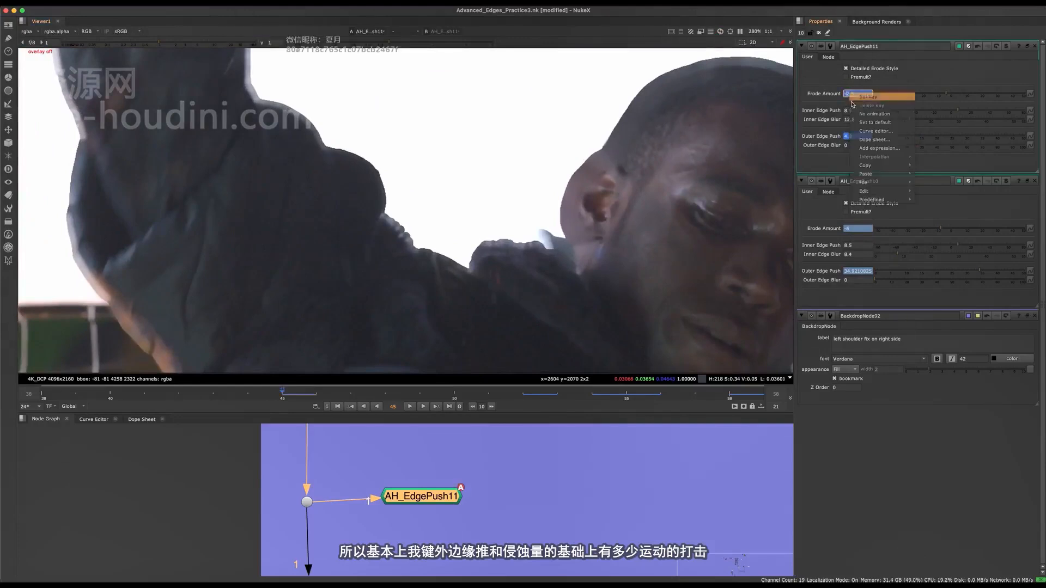
click(862, 97)
At frame 45, set the Erode Amount to -8.5 and the Outer Edge Push to about 19 for the raised arm's edge.
middle_drag(671, 249, 683, 243)
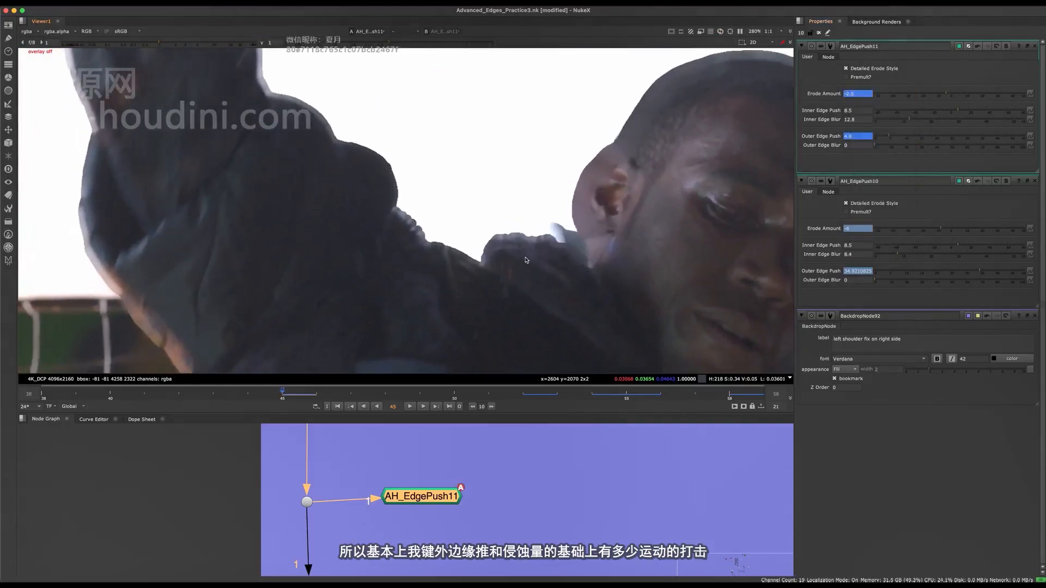
scroll(535, 249, down, 3)
middle_drag(535, 249, 658, 356)
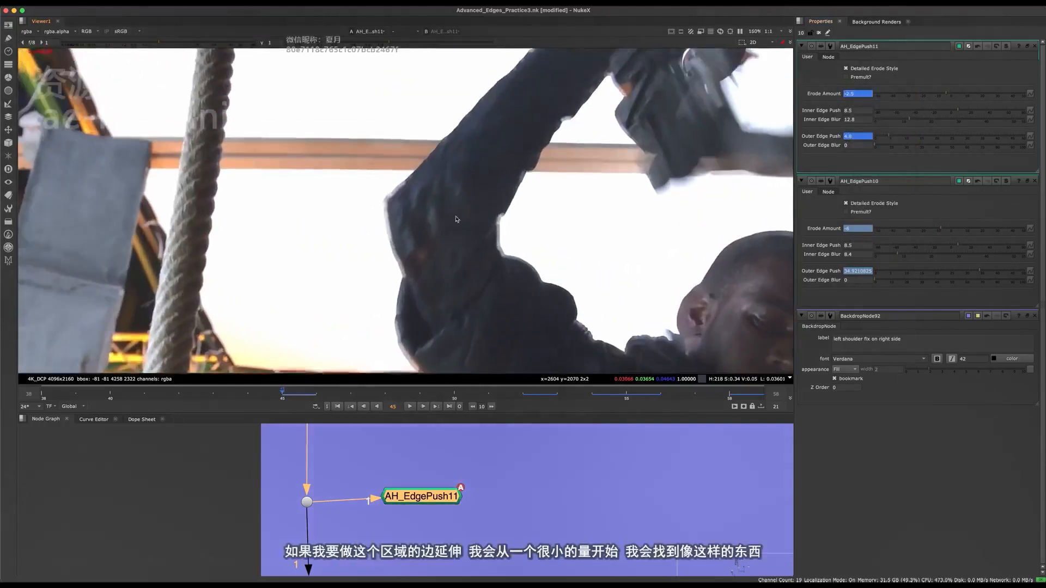
middle_drag(395, 255, 402, 262)
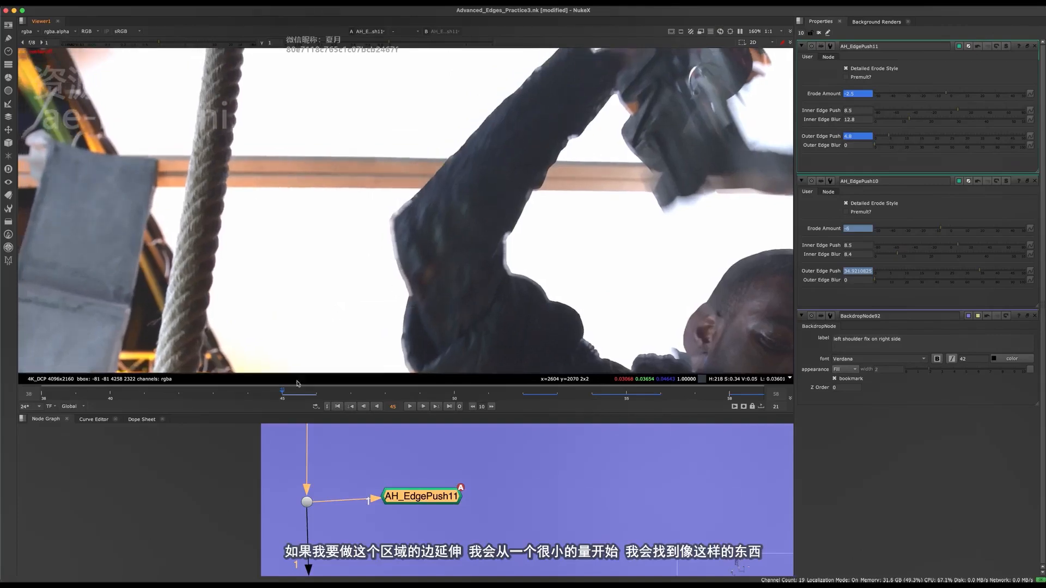
scroll(421, 205, up, 3)
drag(946, 97, 934, 96)
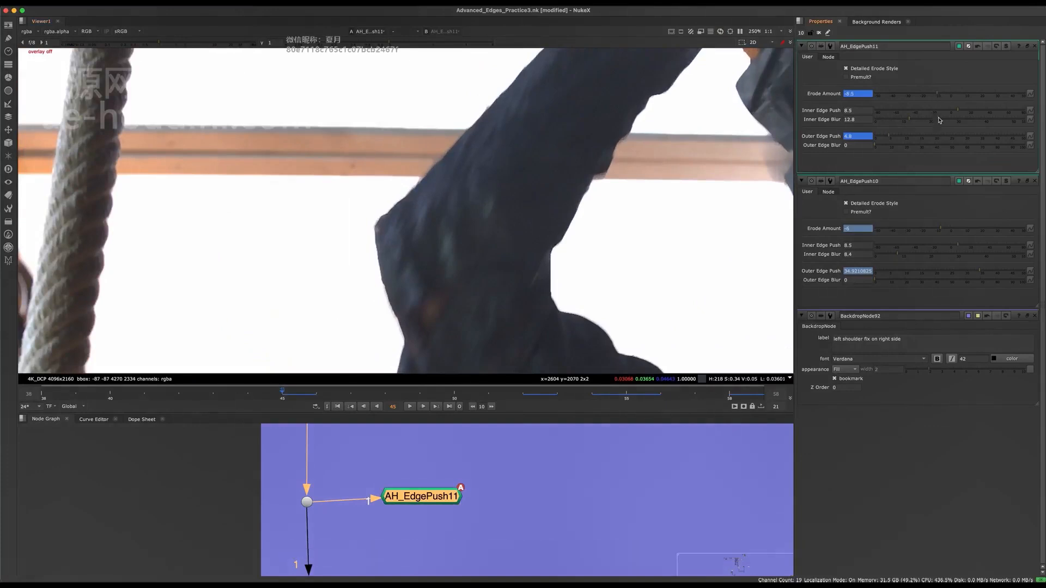
drag(904, 137, 930, 140)
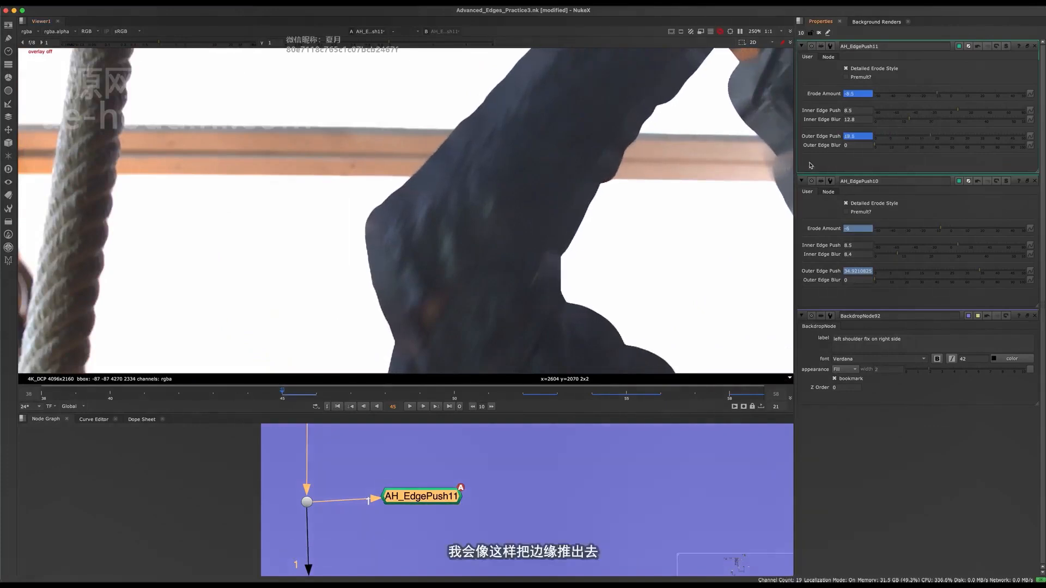
At frame 53, key the Erode Amount to -12.5 and the Outer Edge Push to 26.2 to remove the bright arm edge.
scroll(476, 220, down, 3)
drag(313, 399, 338, 400)
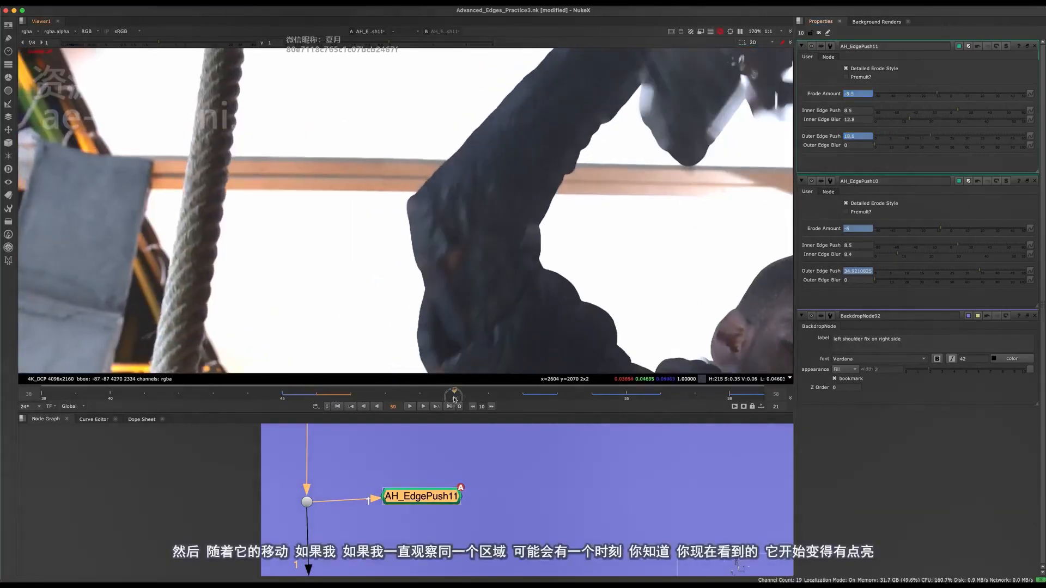
middle_drag(461, 122, 463, 175)
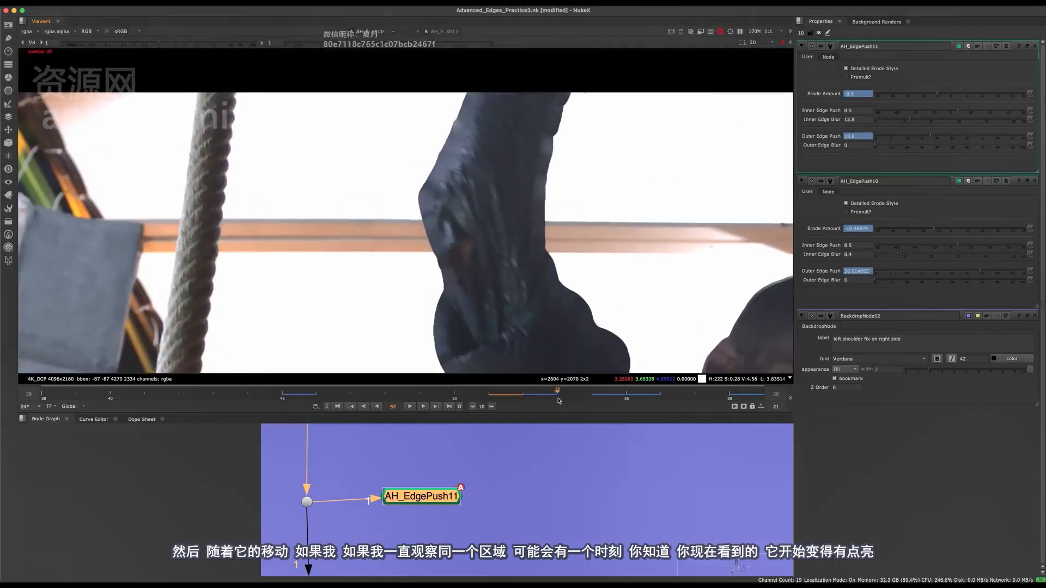
scroll(419, 136, up, 5)
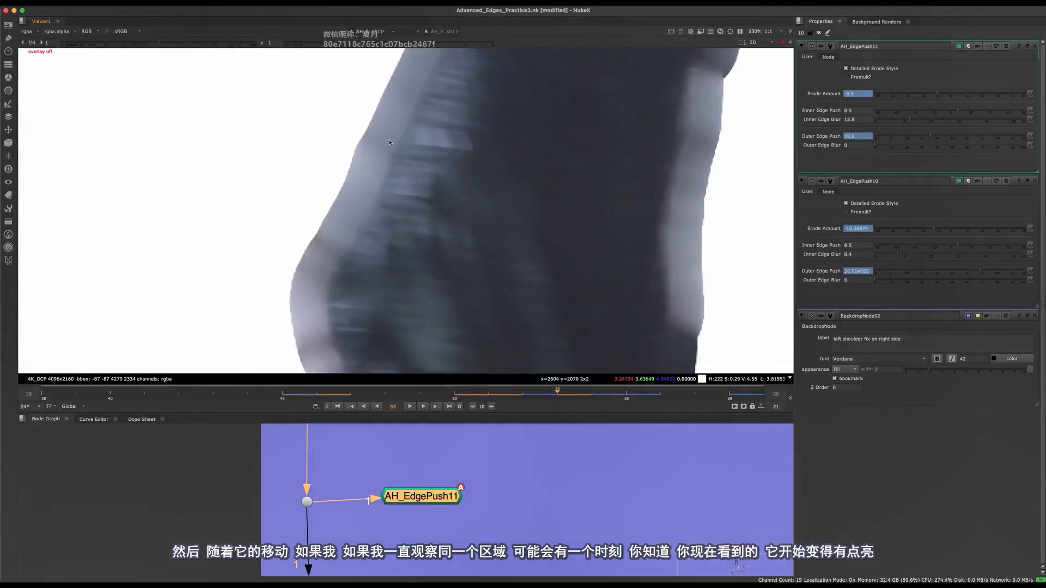
scroll(387, 158, down, 2)
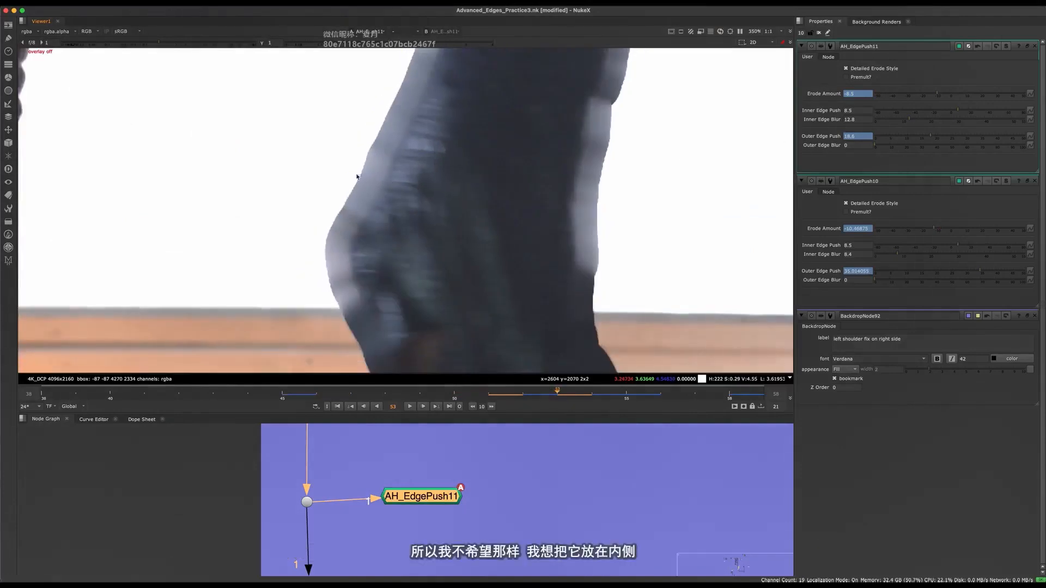
scroll(394, 176, up, 2)
scroll(397, 171, down, 2)
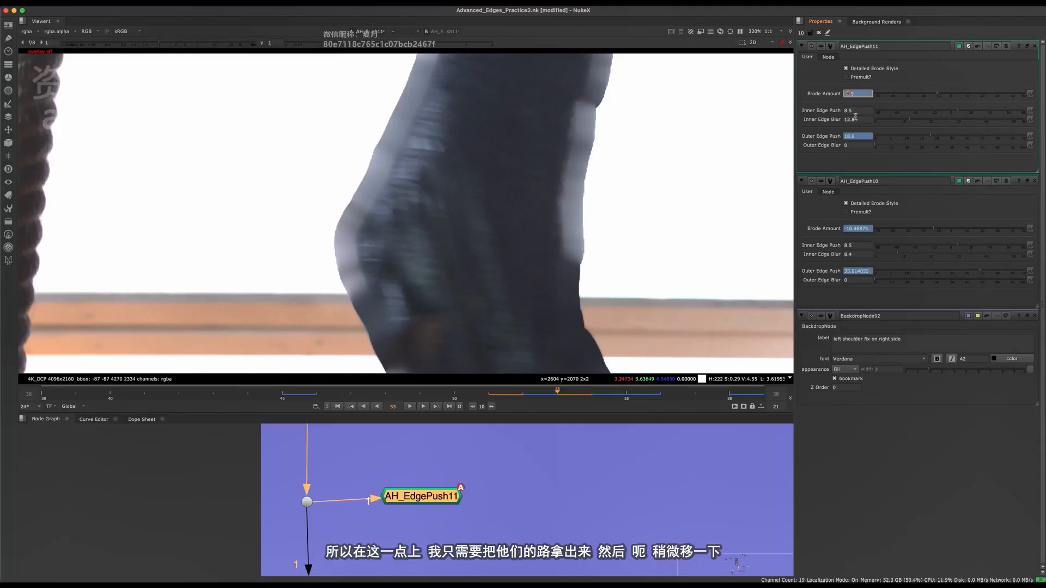
key(Down)
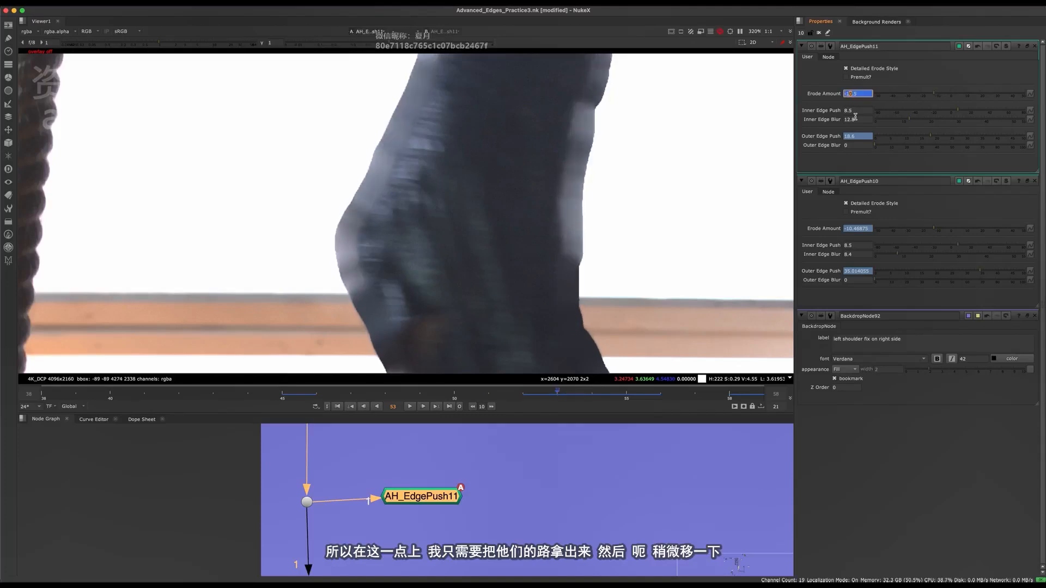
key(Down)
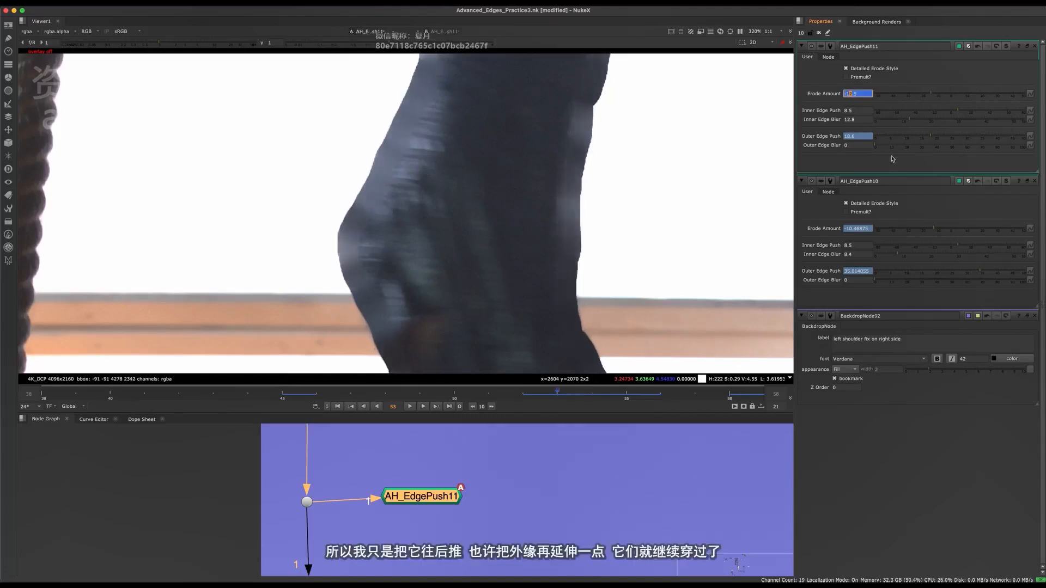
drag(937, 140, 954, 137)
At frame 56, key the new node's Erode Amount to -18.5 to pull the arm's bright edge inward.
scroll(465, 301, down, 5)
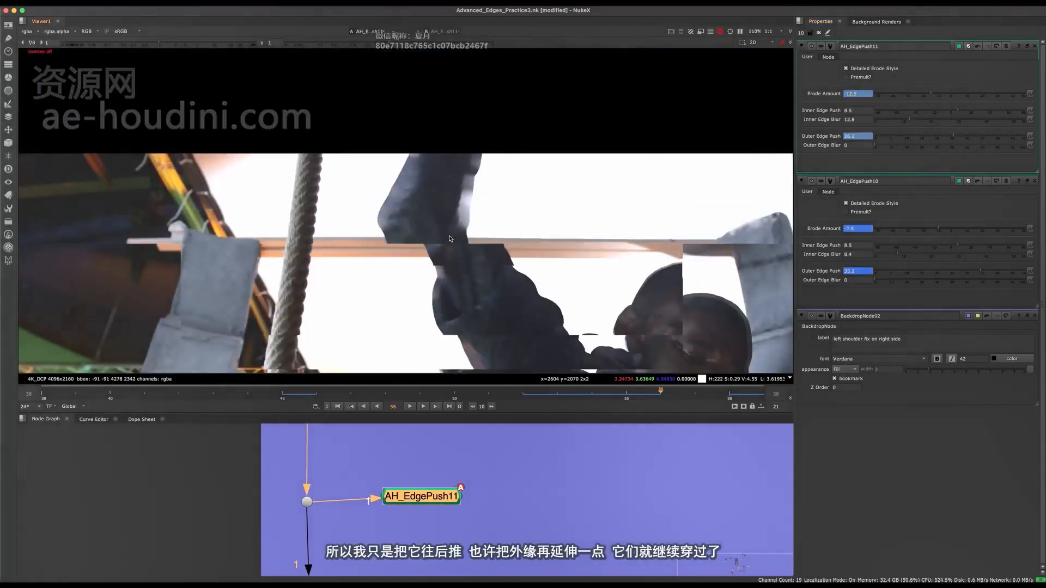
key(Right)
click(439, 520)
scroll(380, 228, up, 5)
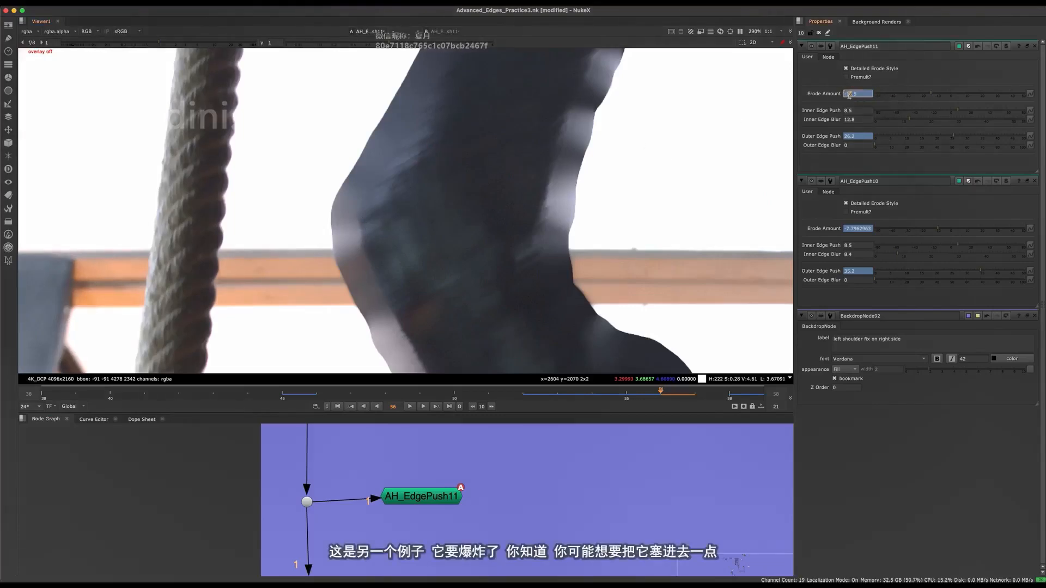
key(Down)
key(Down)
key(Down)
key(Down)
key(Down)
key(Down)
key(Down)
key(Down)
key(Down)
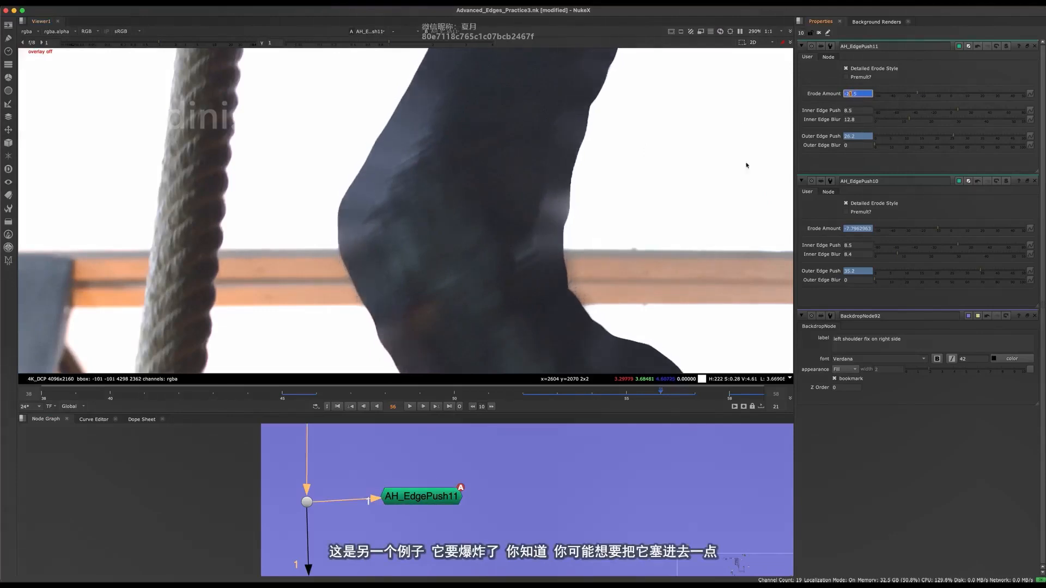
key(Up)
key(Up)
key(Up)
scroll(533, 261, down, 3)
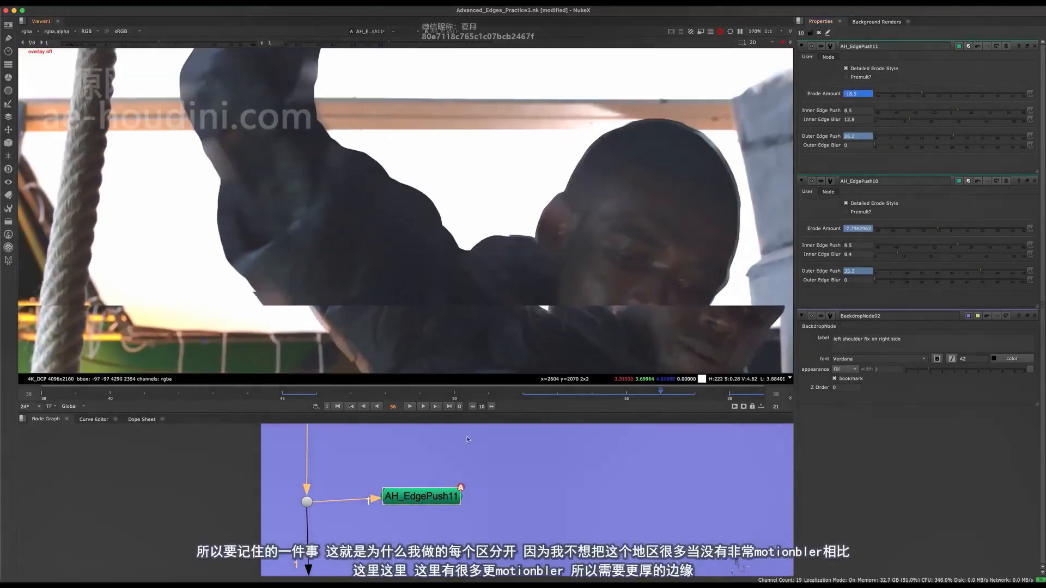
Toggle the new AH_EdgePush node off and on at frame 56 to compare detail along the shoulder and raised arm edges.
click(436, 498)
key(d)
scroll(510, 283, up, 3)
key(d)
key(d)
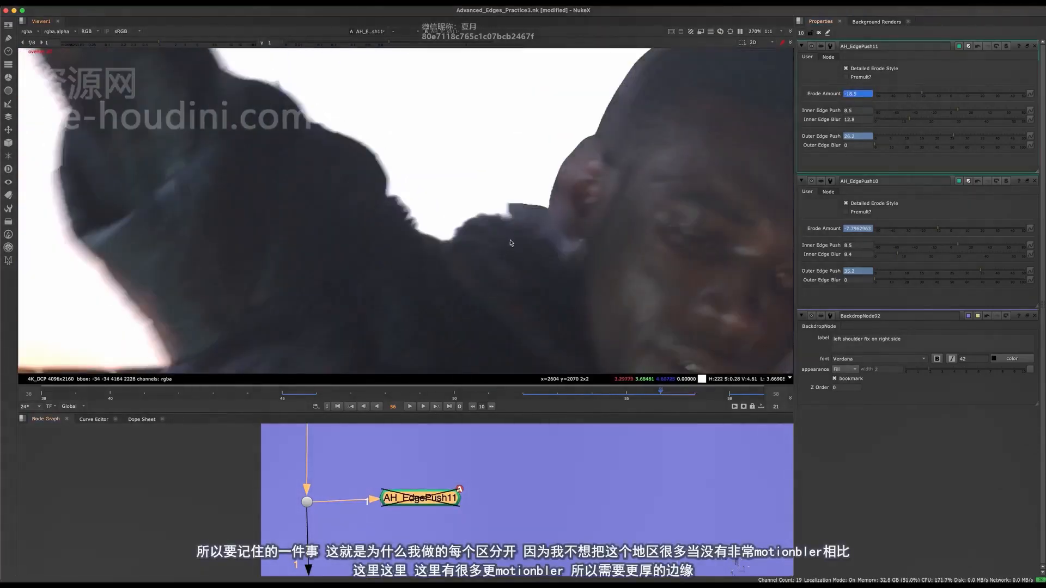
scroll(511, 243, down, 5)
key(d)
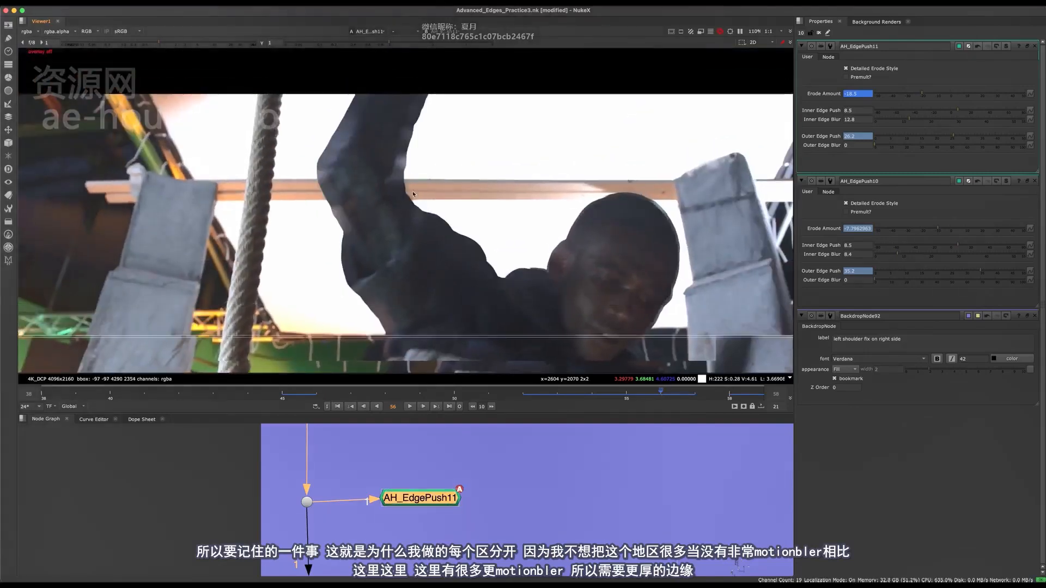
key(d)
key(d)
key(d)
scroll(545, 296, up, 5)
key(d)
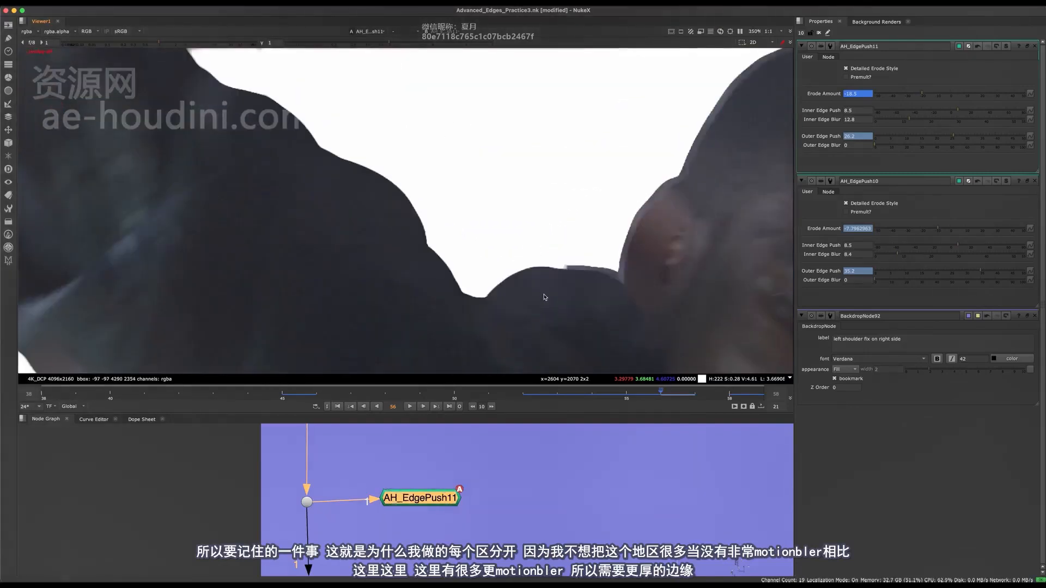
key(d)
key(d)
scroll(546, 278, down, 2)
key(d)
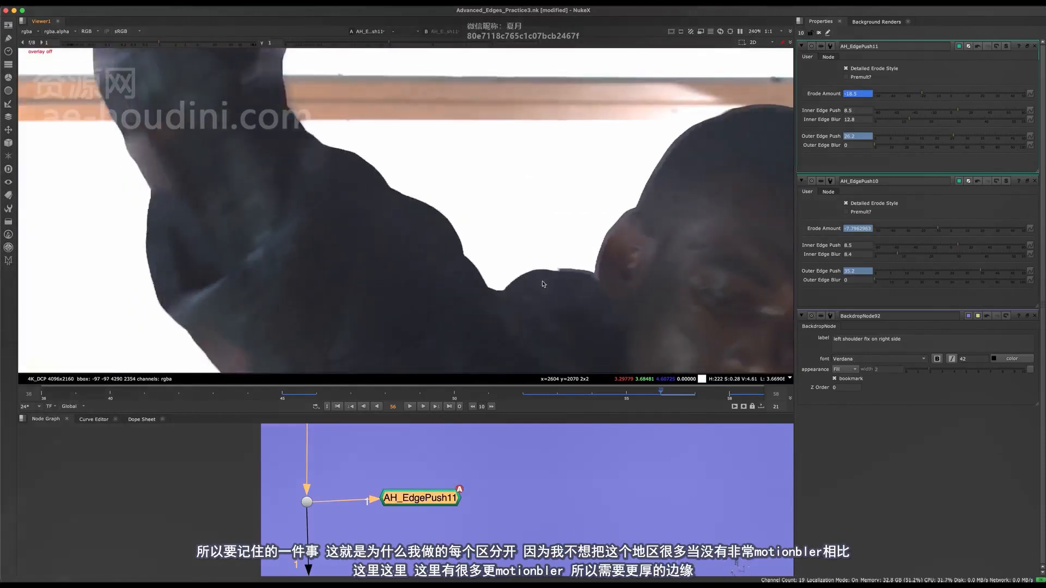
scroll(546, 281, down, 2)
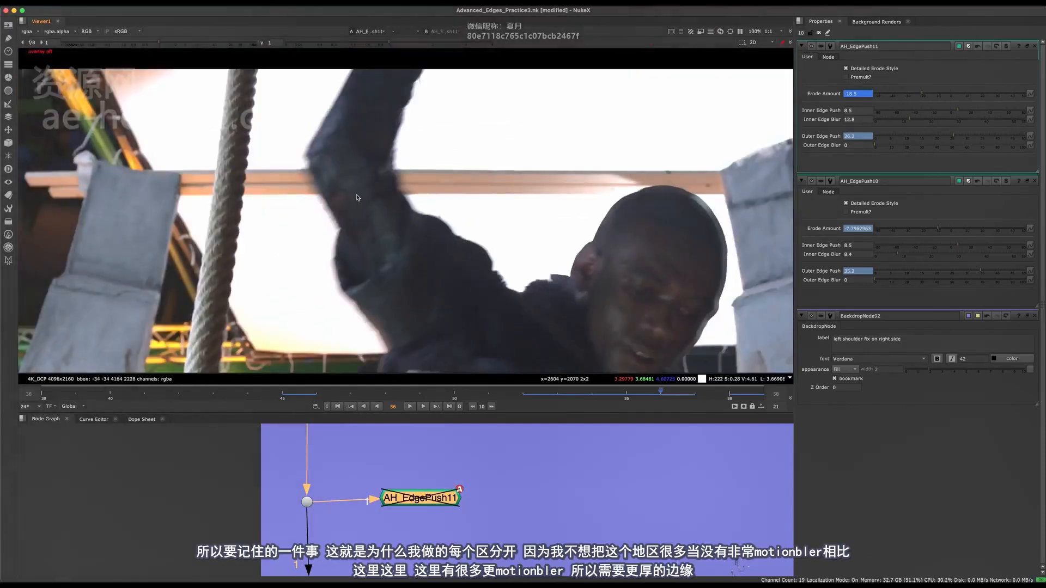
scroll(314, 143, up, 2)
key(d)
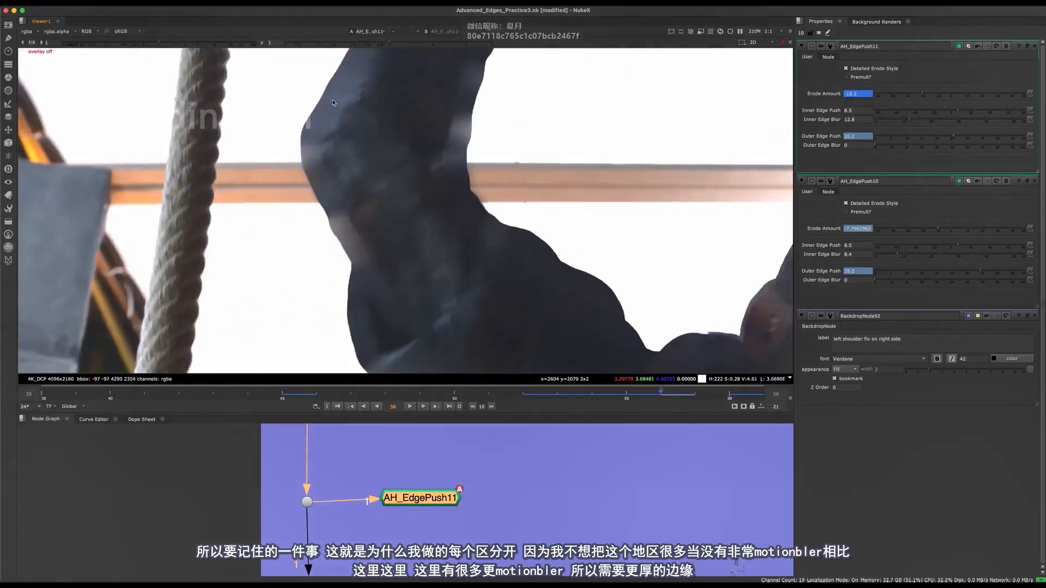
middle_drag(752, 372, 552, 284)
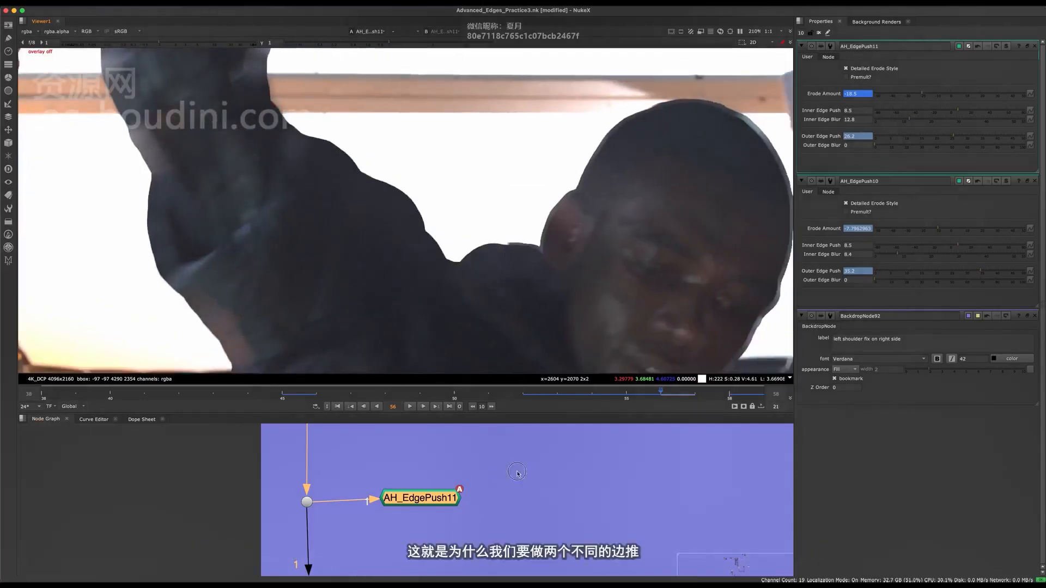
Delete the spare AH_EdgePush11 node from the left shoulder fix backdrop.
drag(408, 500, 415, 495)
key(Delete)
scroll(429, 513, down, 5)
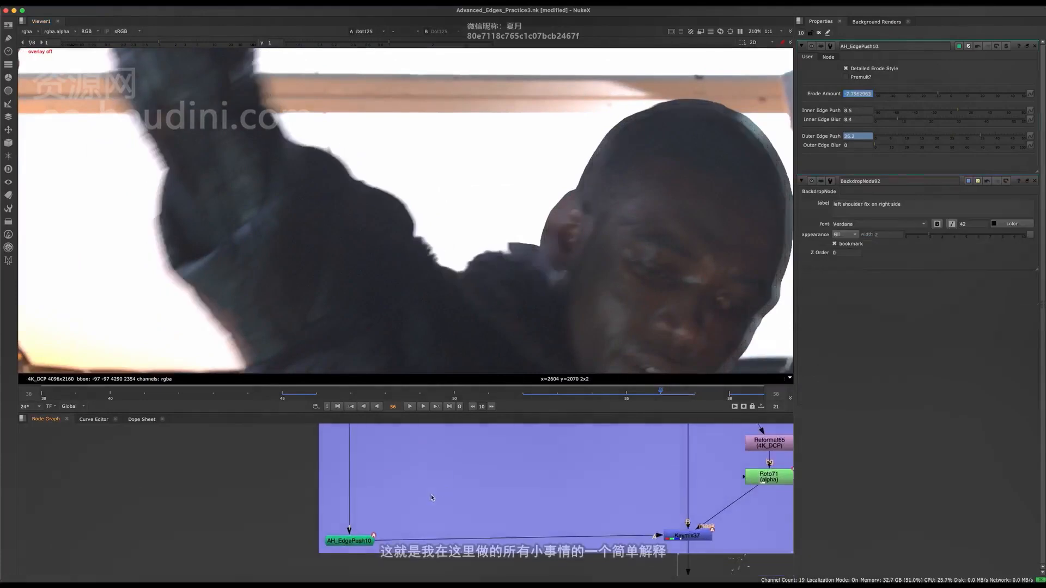
Save the script and view the output of the Keymix in the left shoulder fix backdrop.
middle_drag(420, 497, 248, 451)
key(space)
click(431, 480)
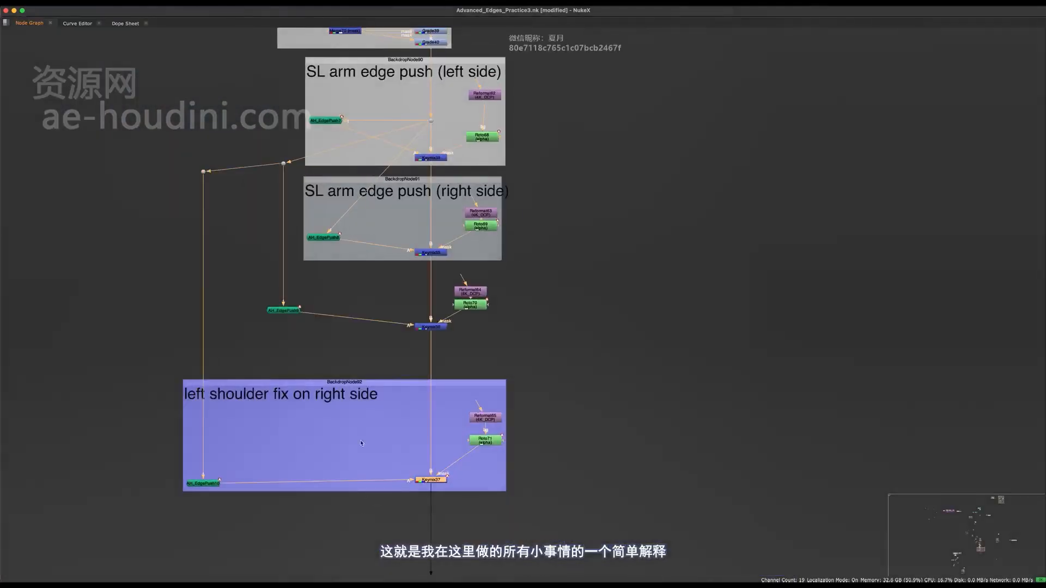
middle_drag(495, 342, 536, 391)
scroll(536, 392, down, 6)
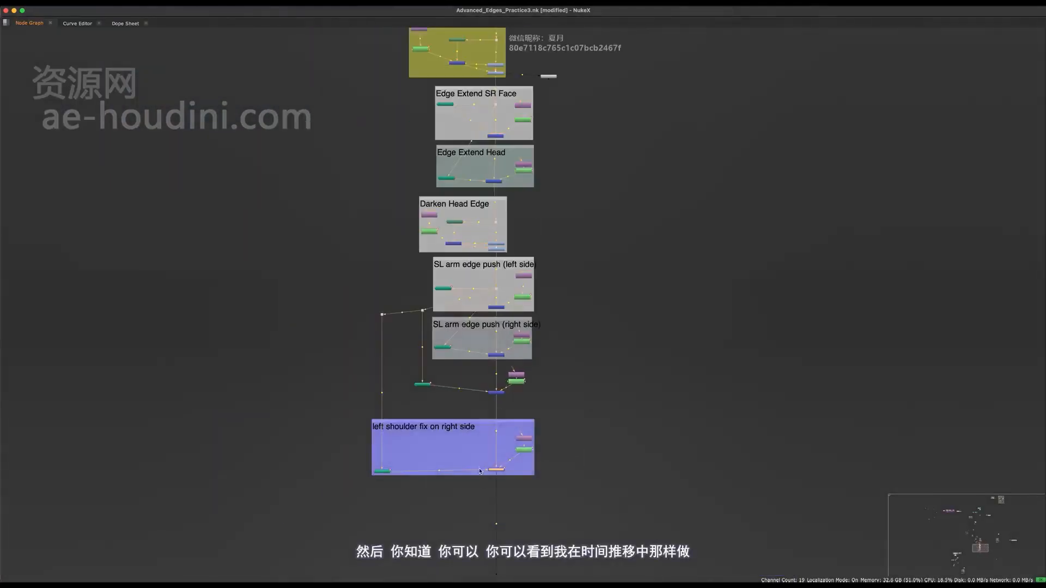
key(super+s)
key(space)
middle_drag(490, 501, 452, 514)
key(f)
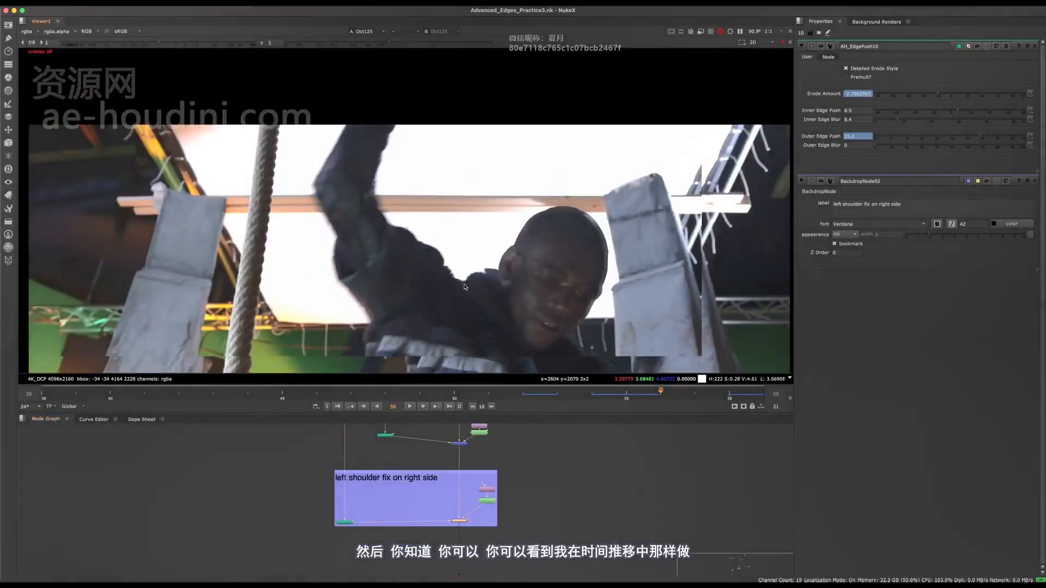
key(1)
middle_drag(471, 507, 417, 448)
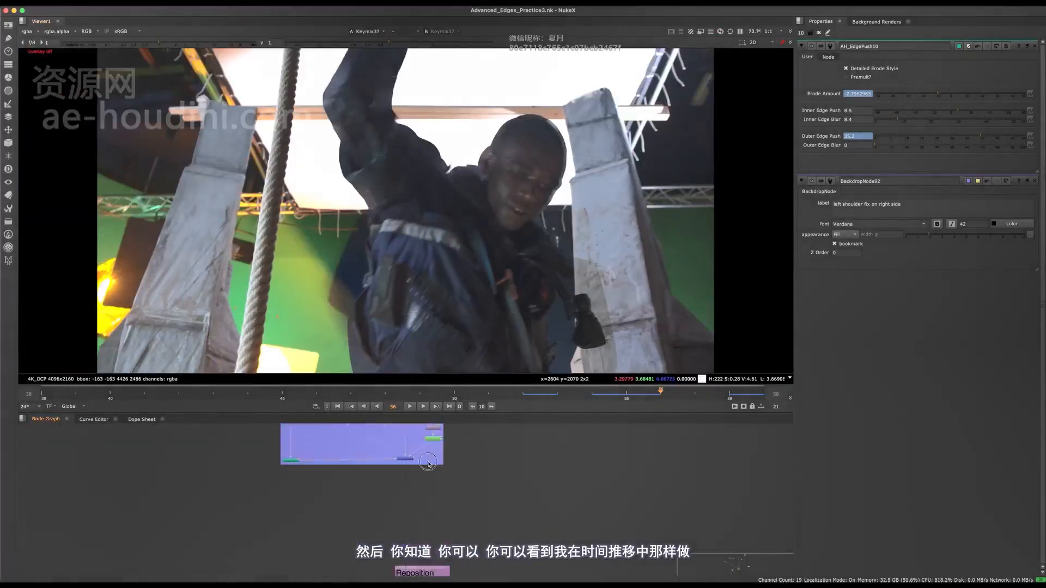
View the final Merge35 composite over the city background and go to frame 38.
scroll(417, 448, down, 5)
mouse_move(531, 567)
middle_down()
mouse_move(448, 518)
mouse_move(527, 513)
mouse_move(281, 444)
middle_up()
scroll(493, 504, up, 5)
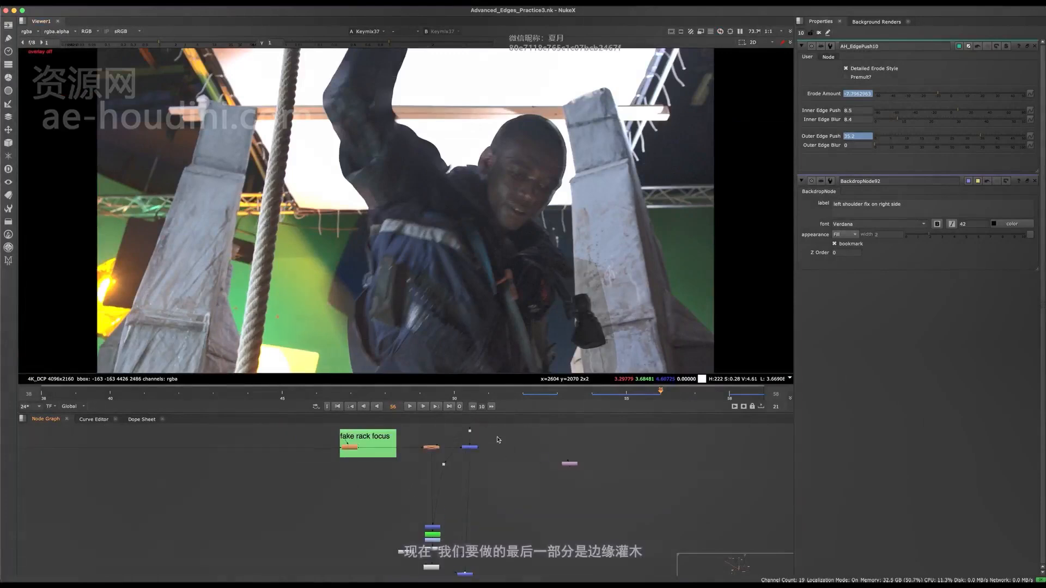
drag(497, 439, 447, 464)
key(1)
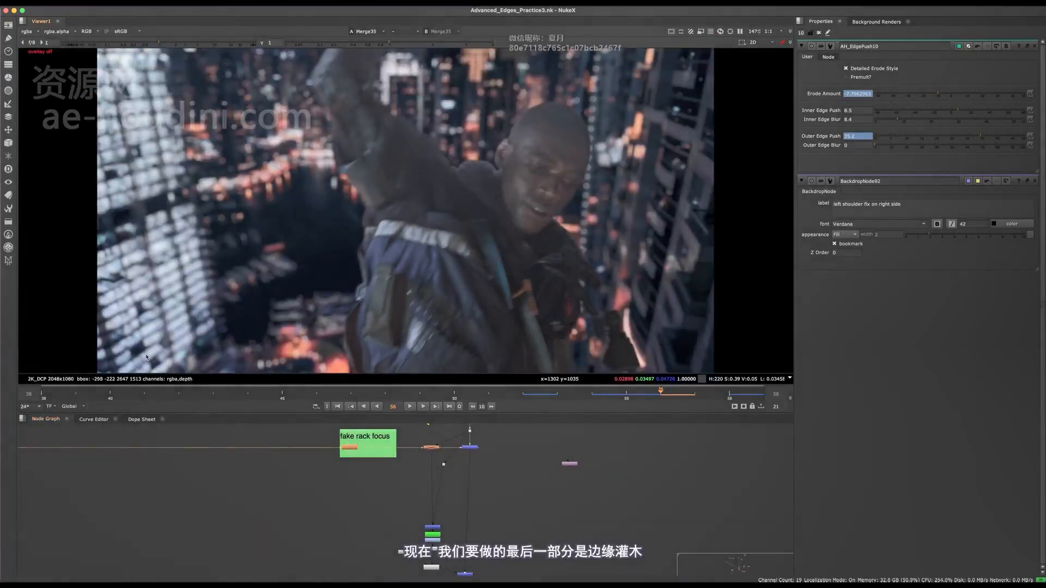
click(61, 398)
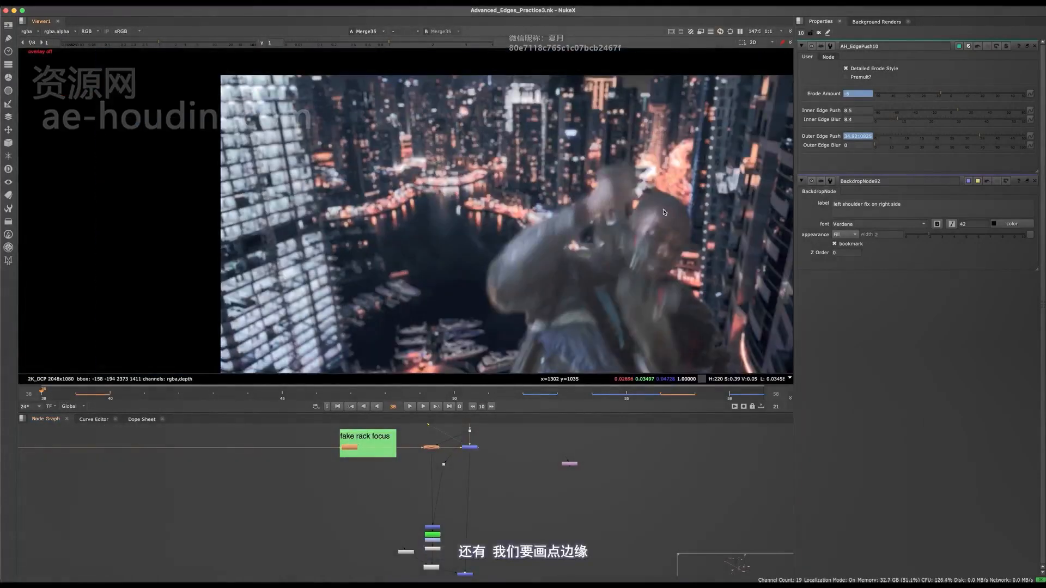
Examine the sleeve and raised arm edges in the composite around frame 38 for areas pushed too far.
scroll(664, 212, up, 6)
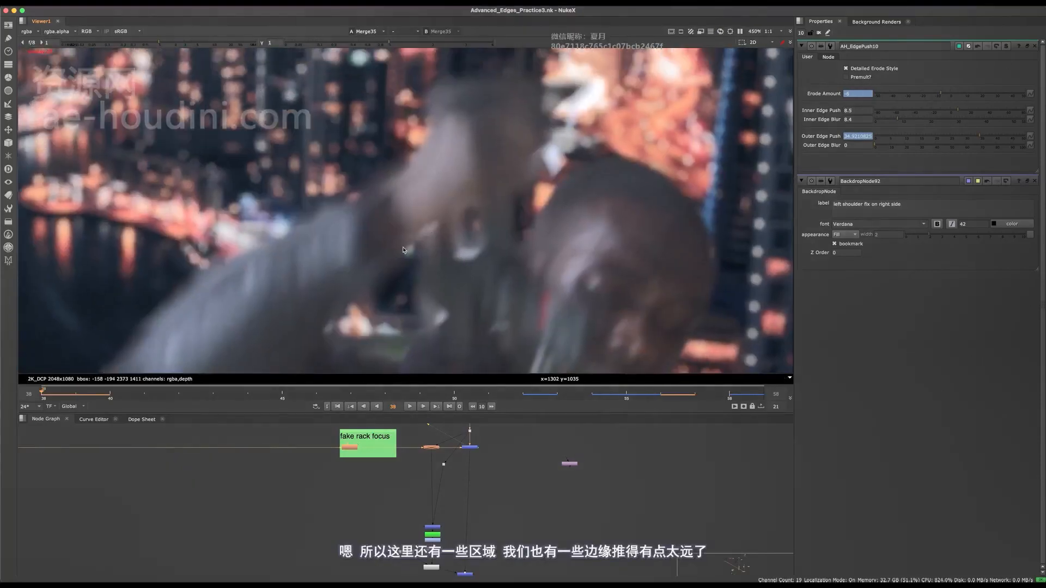
middle_drag(326, 483, 497, 521)
scroll(386, 273, up, 3)
middle_drag(386, 273, 493, 224)
key(Right)
key(Right)
scroll(493, 224, down, 3)
key(Left)
middle_drag(353, 470, 473, 521)
scroll(423, 512, down, 4)
scroll(303, 474, up, 5)
middle_drag(304, 474, 364, 554)
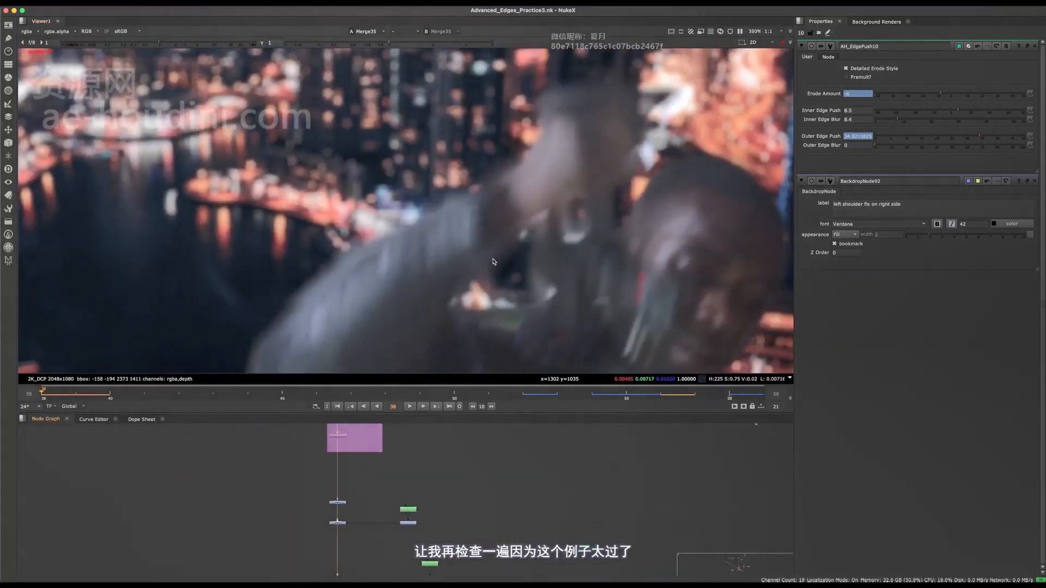
scroll(500, 250, up, 2)
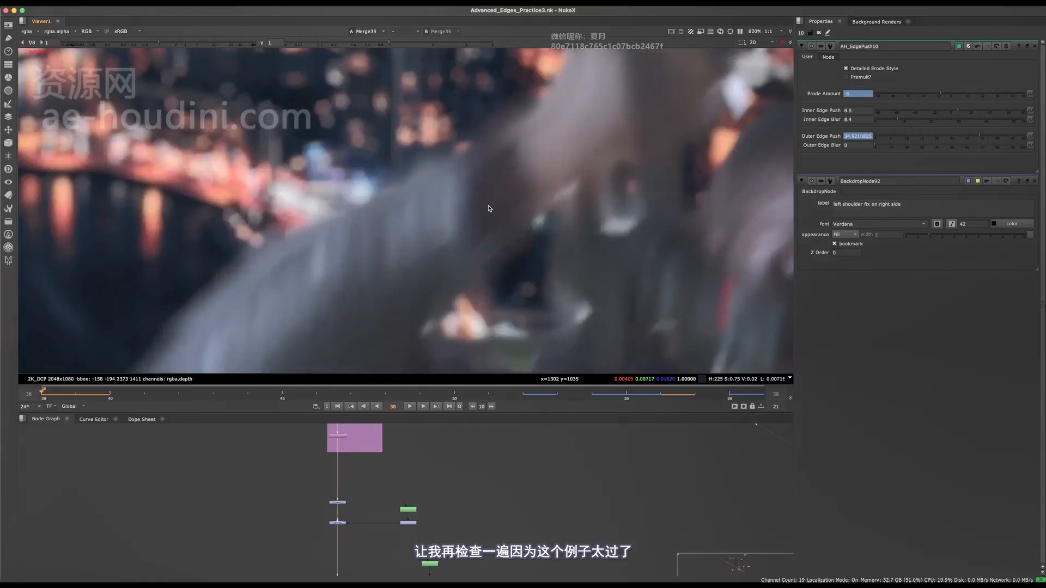
scroll(489, 246, down, 5)
scroll(490, 253, up, 5)
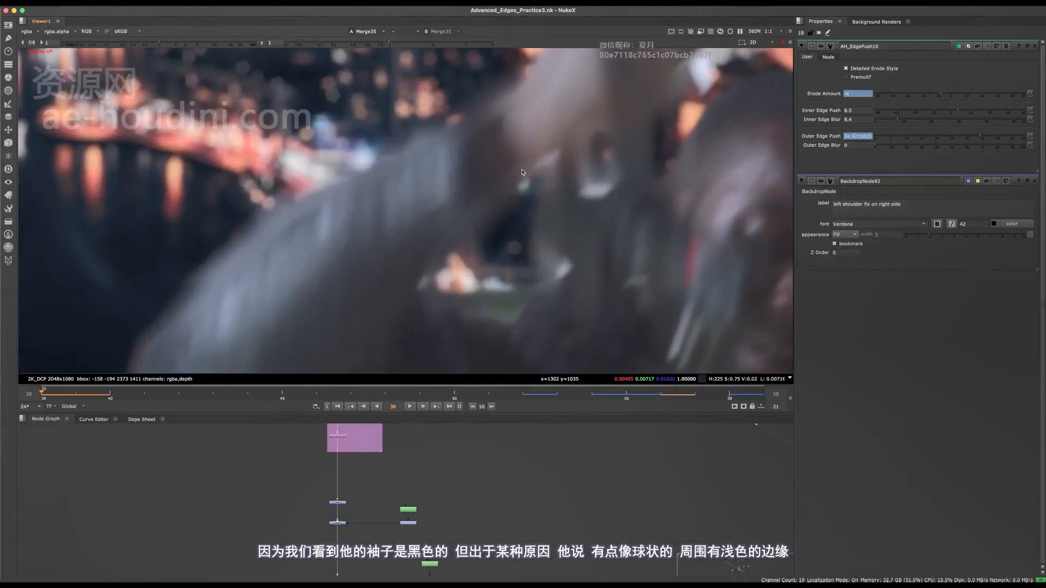
scroll(427, 457, down, 6)
Toggle the Keymix just above the left shoulder fix to test whether it causes the light sleeve edge.
key(space)
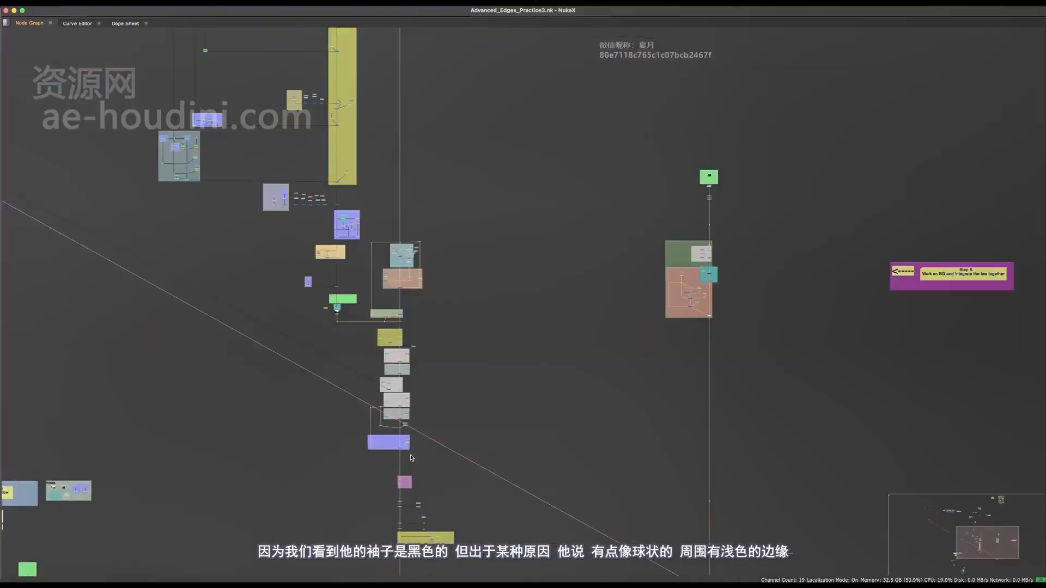
scroll(399, 428, up, 8)
middle_drag(411, 422, 425, 378)
drag(444, 330, 333, 558)
key(space)
key(d)
middle_drag(396, 480, 364, 572)
scroll(380, 474, down, 3)
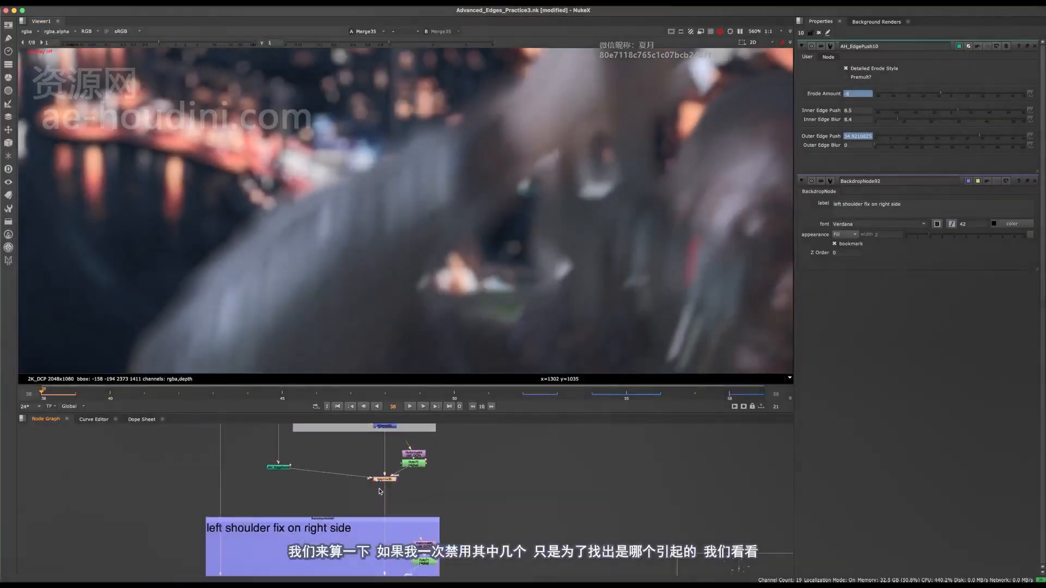
Toggle the SL arm edge push Keymixes to test their effect on the sleeve edge.
middle_drag(401, 436, 383, 566)
drag(386, 471, 335, 577)
key(d)
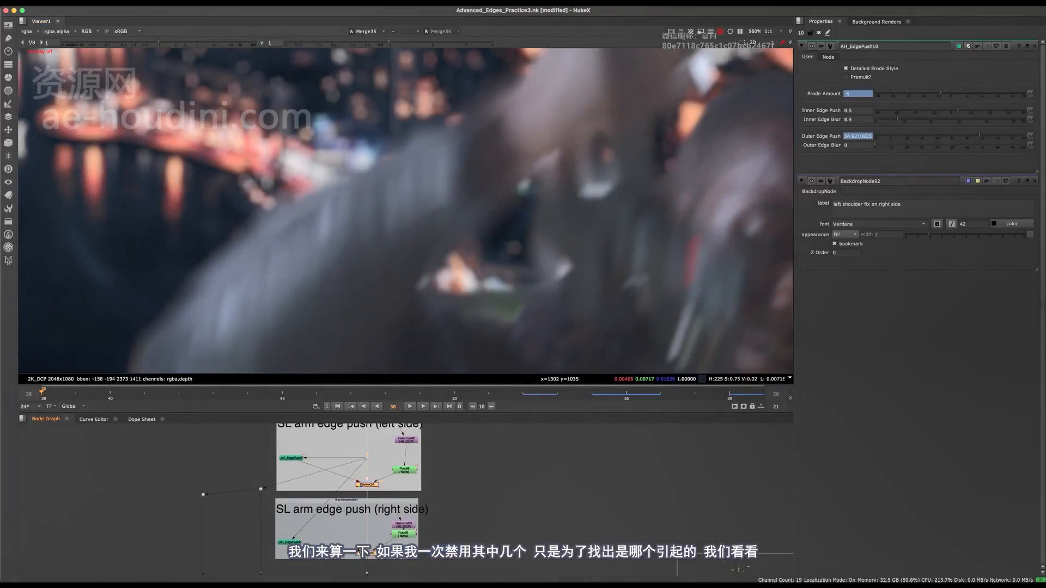
Toggle the Darken Head Edge output nodes to test their effect on the sleeve edge.
middle_drag(394, 430, 379, 574)
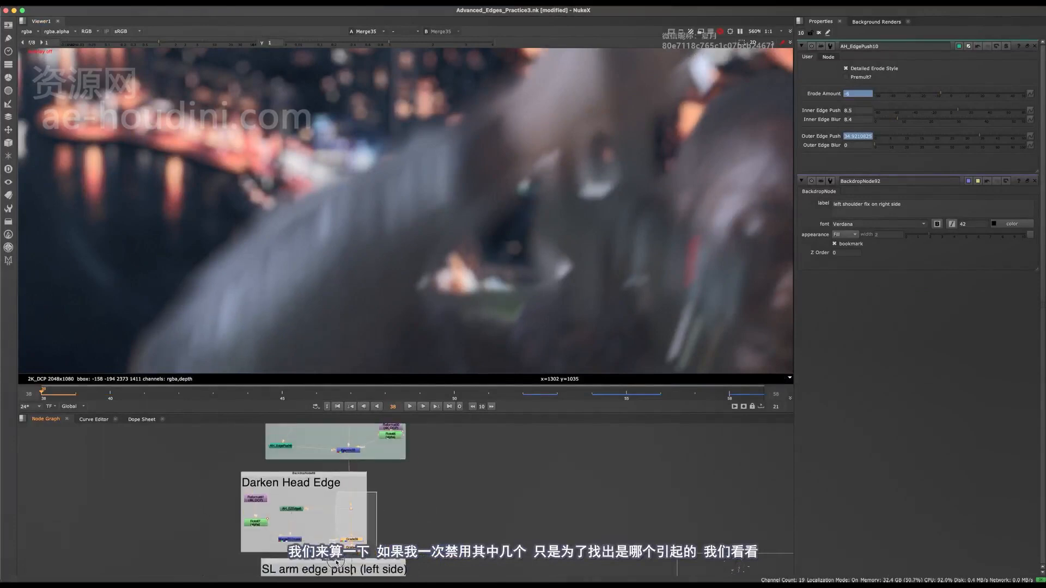
drag(336, 562, 336, 563)
key(d)
Test the Edge Extend Head and Edge Extend SR Face Keymixes for their effect on the sleeve edge.
middle_drag(362, 435, 369, 500)
drag(373, 484, 329, 549)
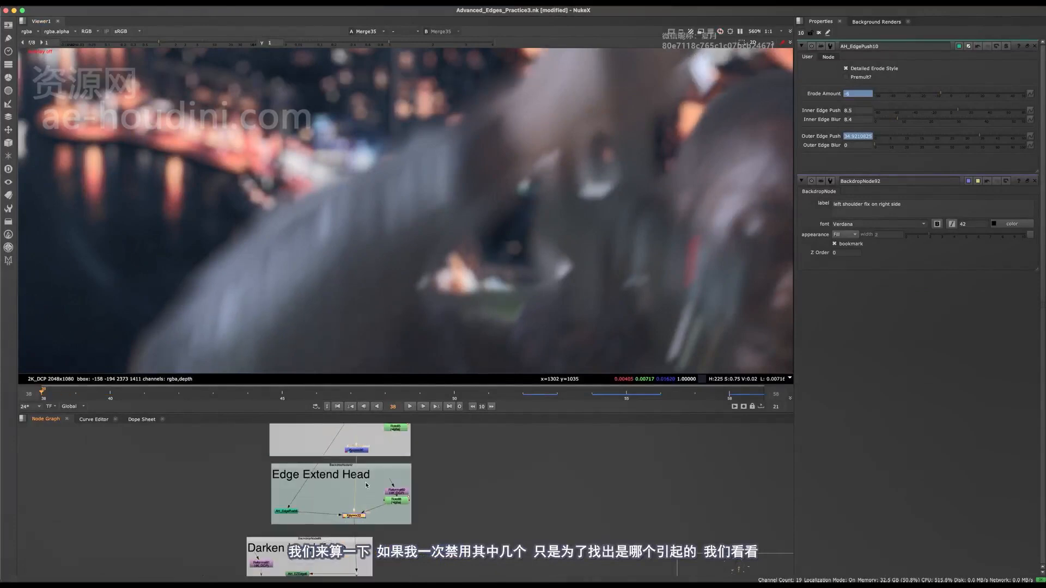
middle_drag(362, 454, 371, 502)
click(369, 500)
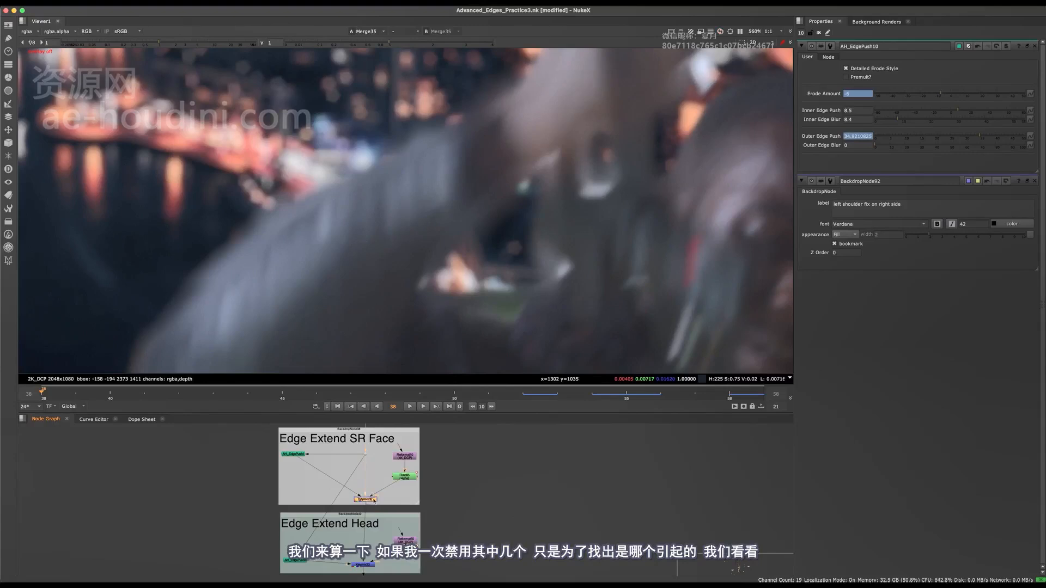
middle_drag(385, 442, 392, 470)
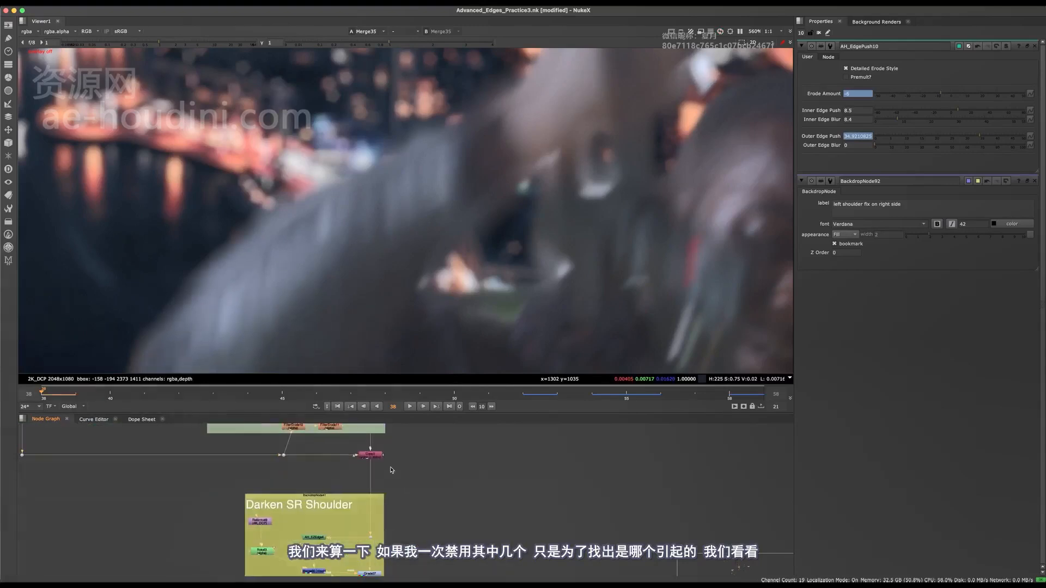
View the Darken SR Shoulder output and the Edge Extend SR Face Keymix to compare the arm edge.
key(1)
middle_drag(376, 574, 387, 489)
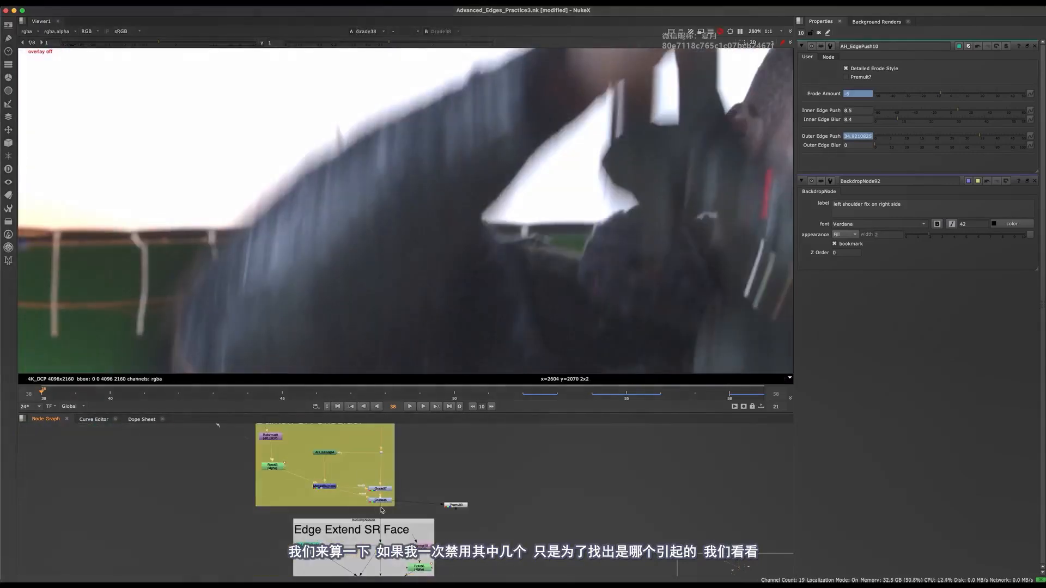
middle_drag(382, 529, 387, 440)
scroll(387, 476, up, 3)
click(375, 503)
key(1)
middle_drag(378, 507, 370, 428)
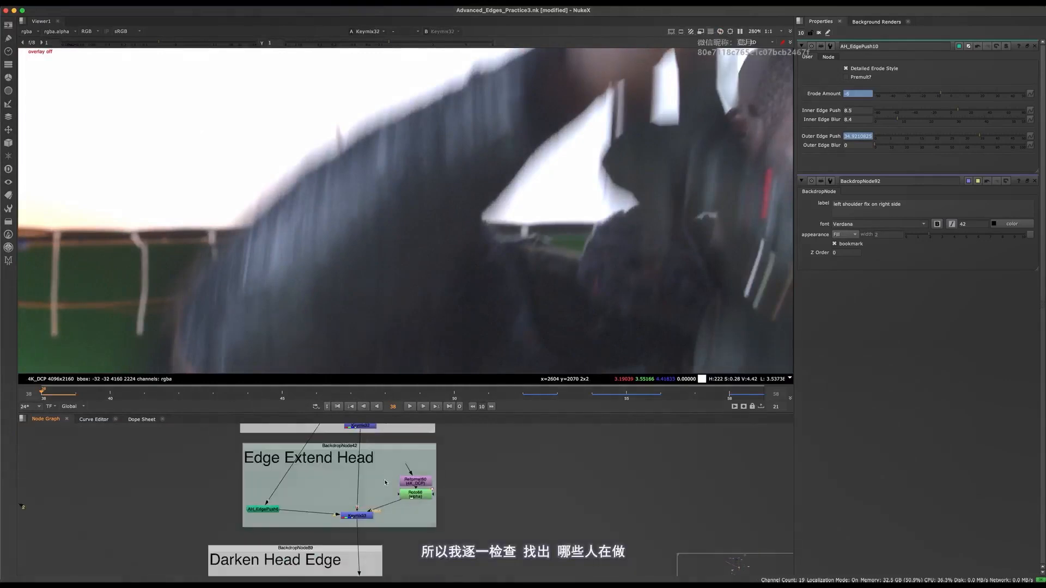
View the Edge Extend Head Keymix and the dot feeding the SL arm edge pushes to check the arm.
click(358, 514)
key(1)
middle_drag(364, 489, 364, 456)
middle_drag(384, 575, 386, 492)
middle_drag(385, 572, 390, 454)
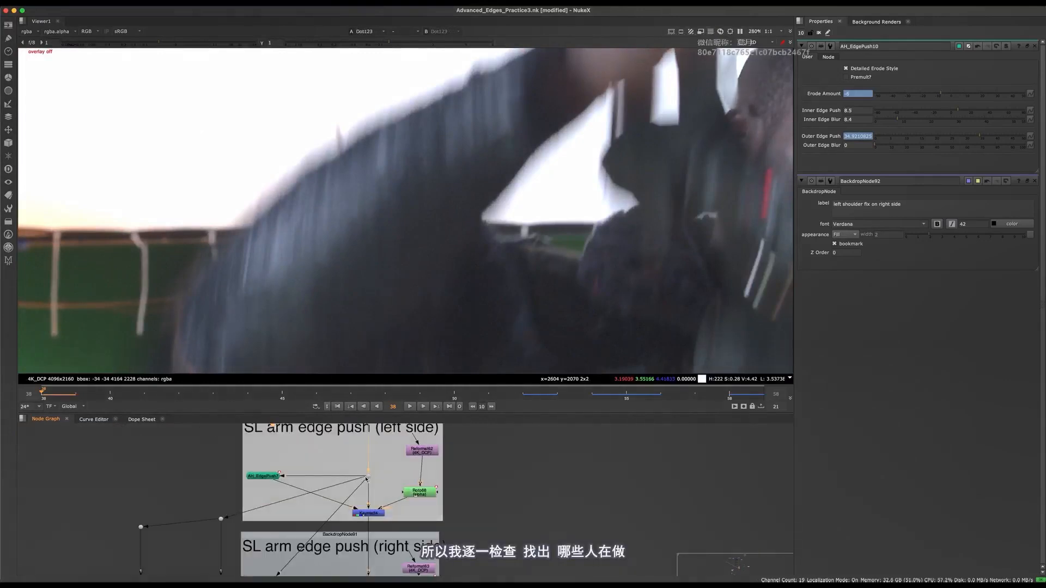
click(367, 476)
key(1)
View the left-side and right-side SL arm edge push Keymix outputs to locate the over-pushed area.
middle_drag(388, 492, 393, 472)
click(371, 492)
key(1)
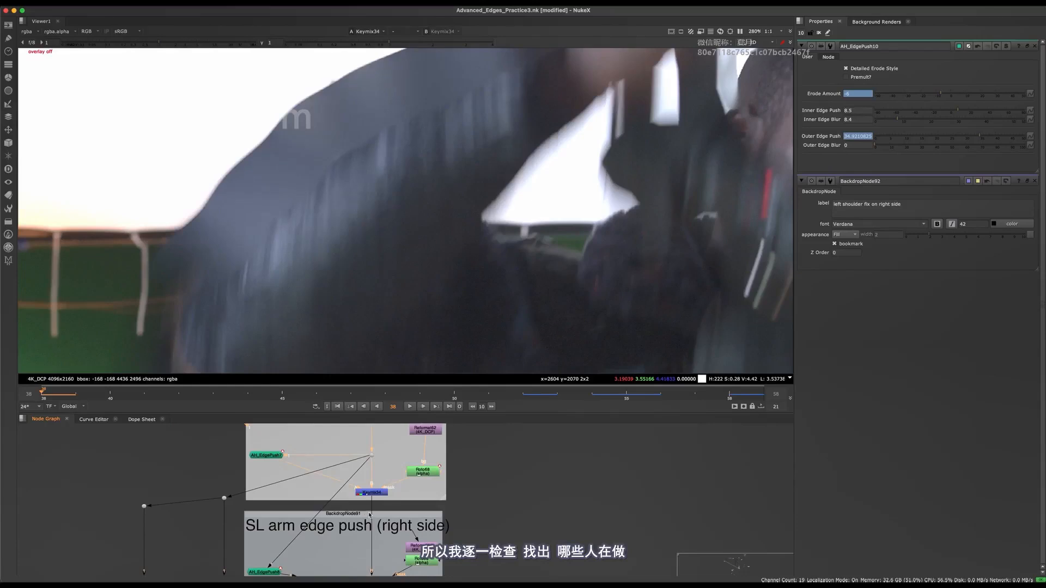
middle_drag(384, 569, 384, 478)
key(1)
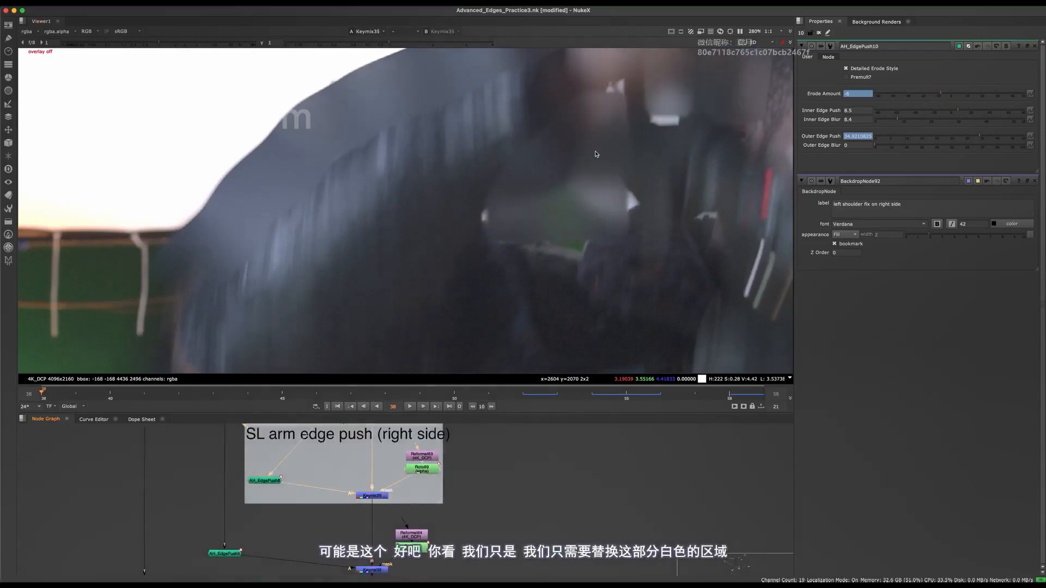
Toggle Keymix35 of the right-side SL arm edge push repeatedly to compare the white gap beside the arm.
middle_drag(454, 505, 336, 530)
middle_drag(603, 177, 559, 244)
scroll(547, 218, up, 1)
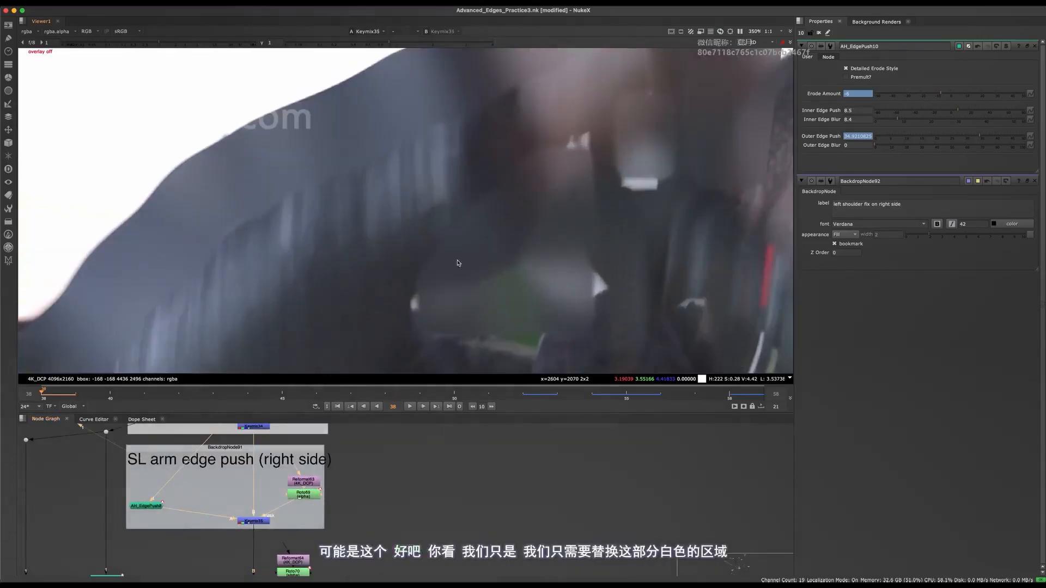
click(254, 521)
scroll(504, 207, up, 2)
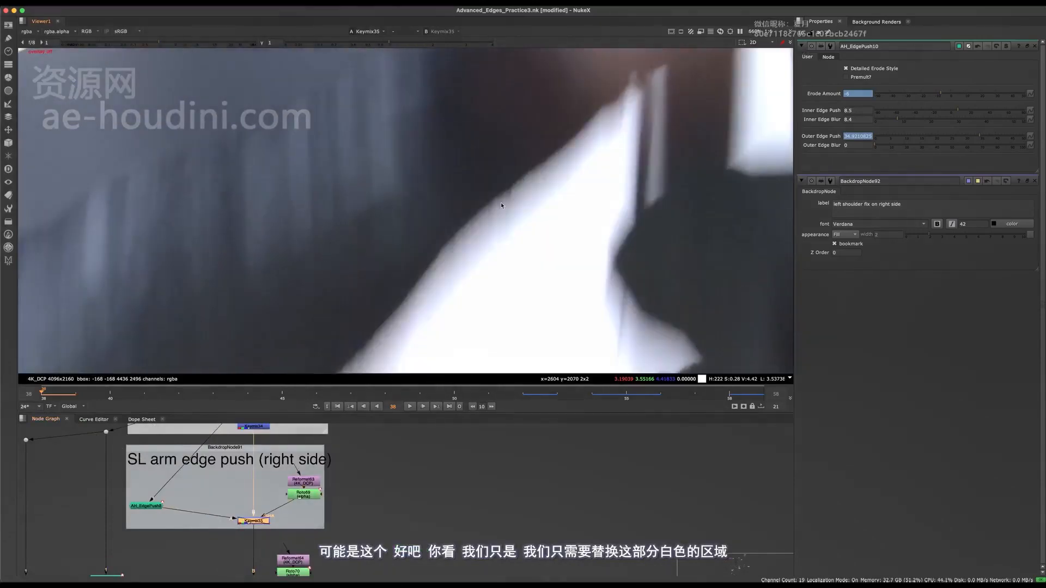
key(d)
key(d)
key(d)
scroll(500, 218, down, 2)
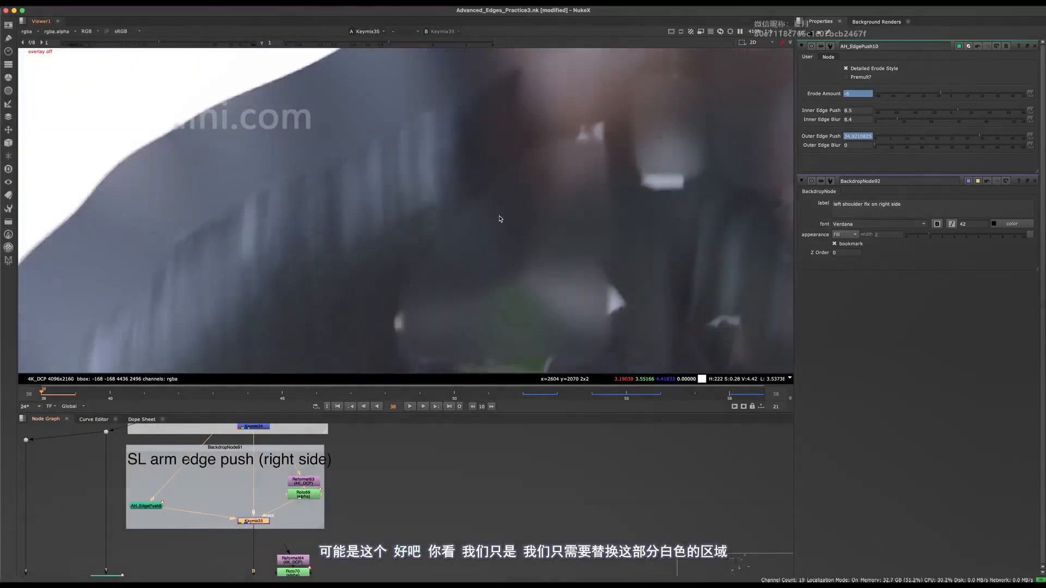
scroll(518, 219, down, 4)
scroll(511, 214, up, 2)
key(d)
key(d)
key(d)
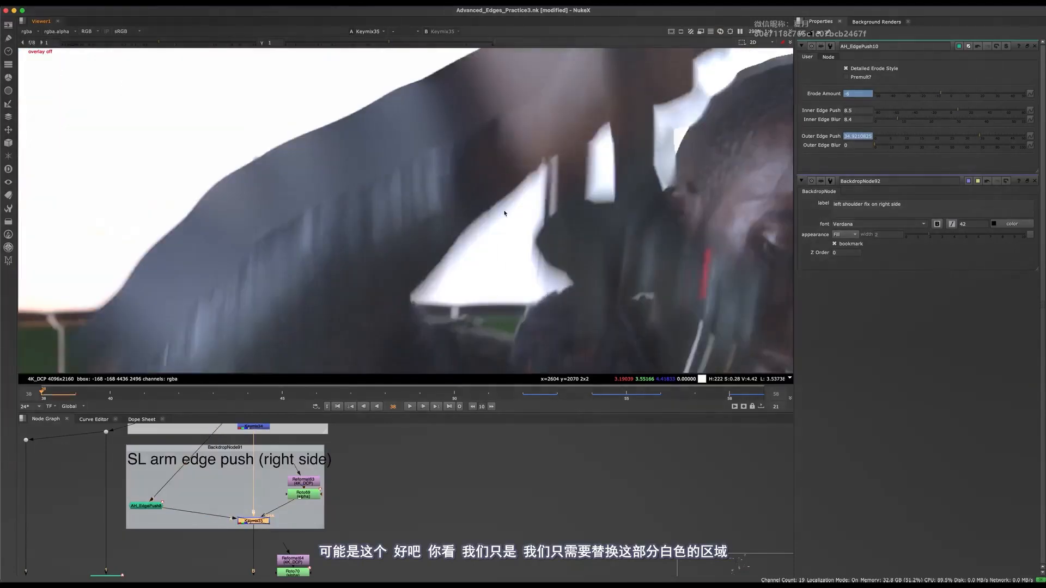
scroll(504, 213, up, 3)
key(d)
Set AH_EdgePush8's Erode Amount to about -20.3 at frame 38 and inspect the arm's inner edge.
scroll(226, 495, up, 4)
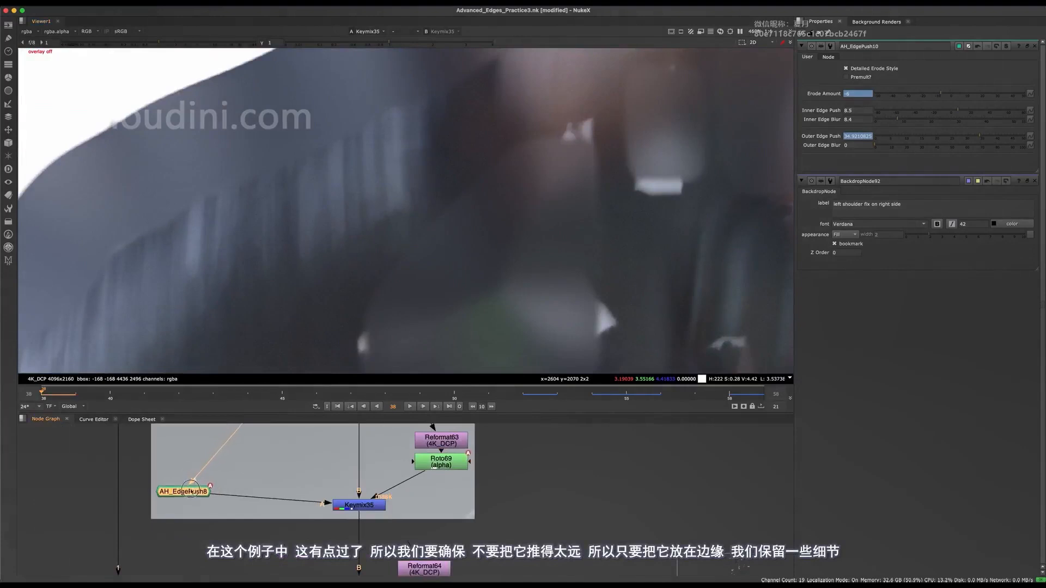
double_click(191, 492)
mouse_move(909, 97)
mouse_down()
mouse_move(934, 91)
mouse_move(920, 94)
mouse_up()
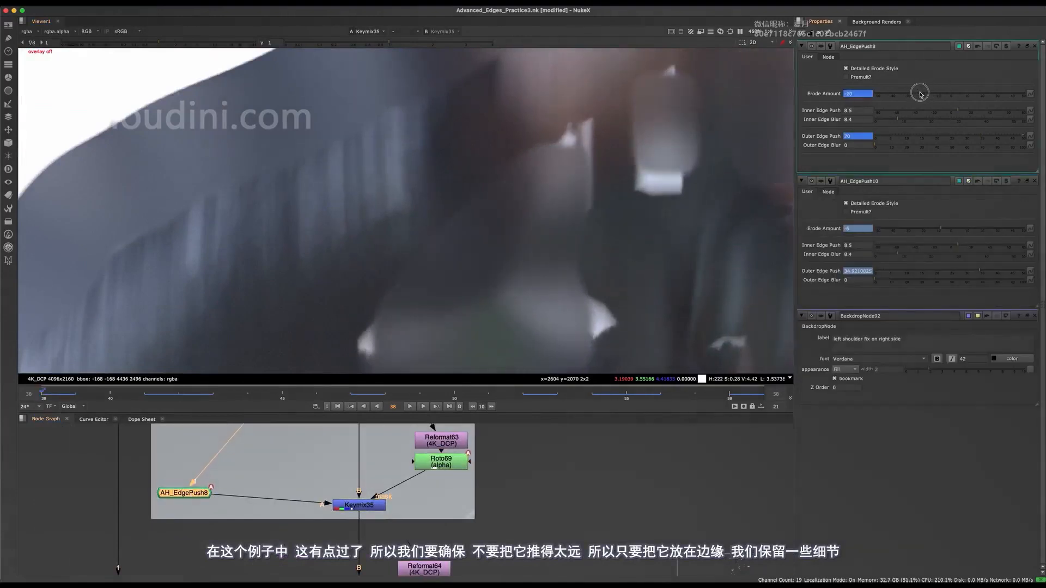
scroll(514, 218, down, 4)
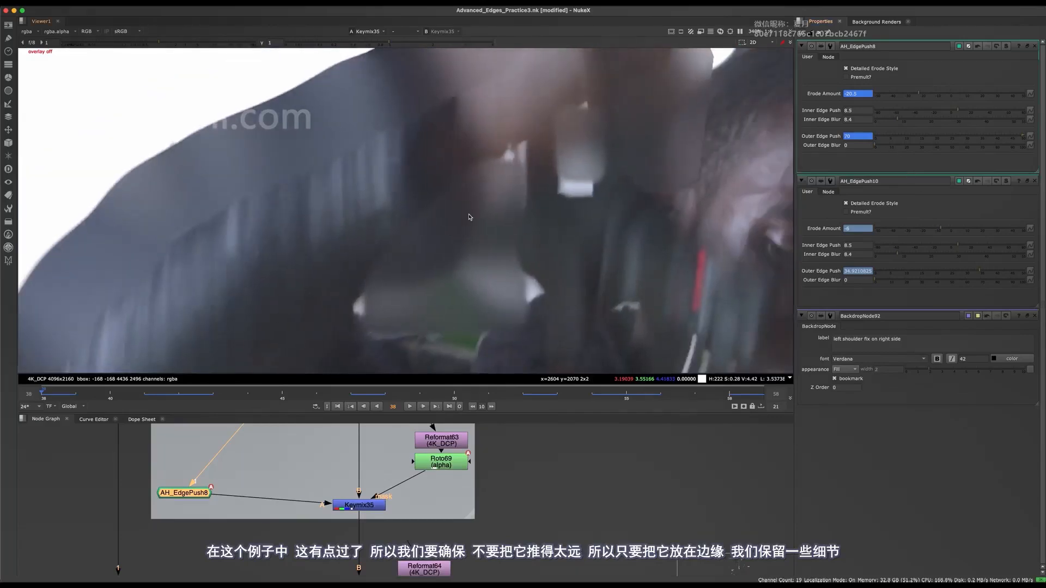
scroll(575, 183, up, 4)
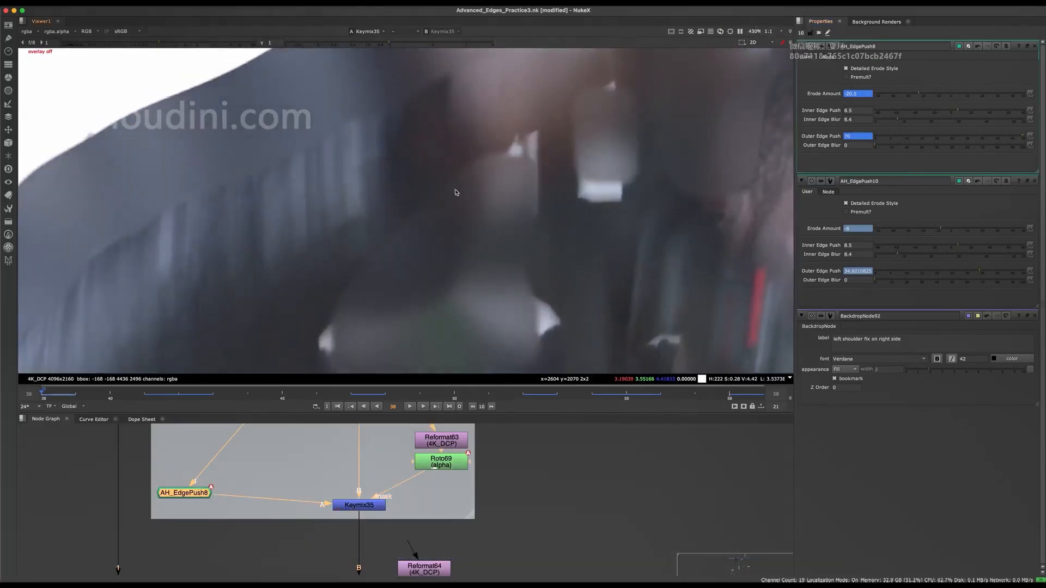
scroll(477, 173, up, 4)
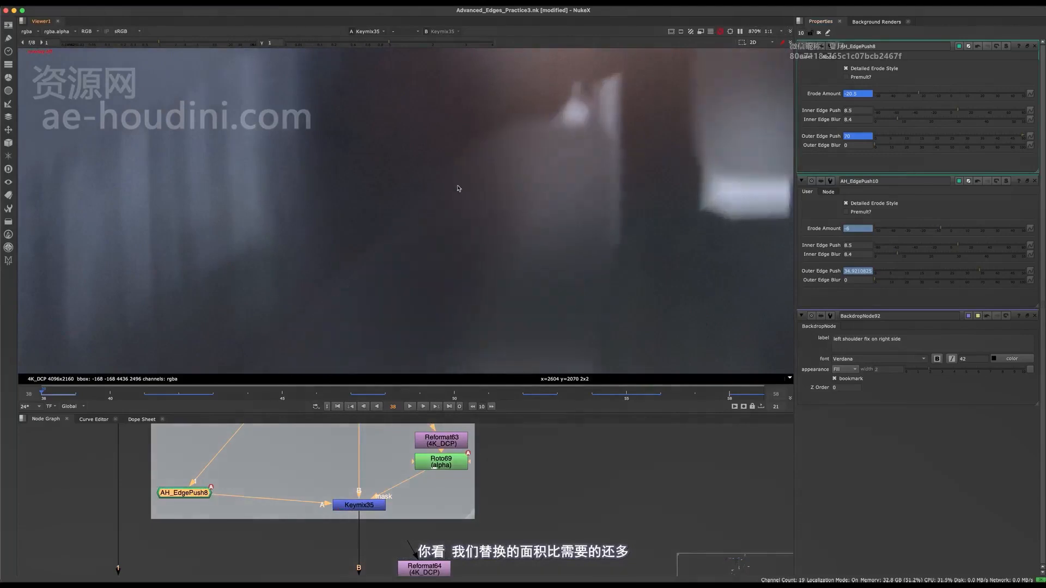
middle_drag(434, 463, 388, 469)
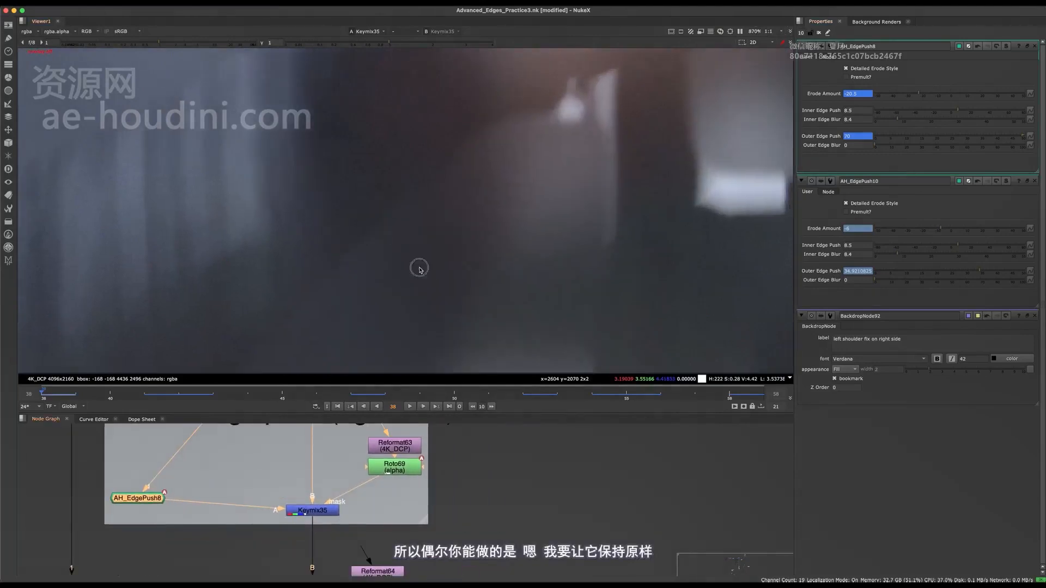
scroll(432, 256, down, 5)
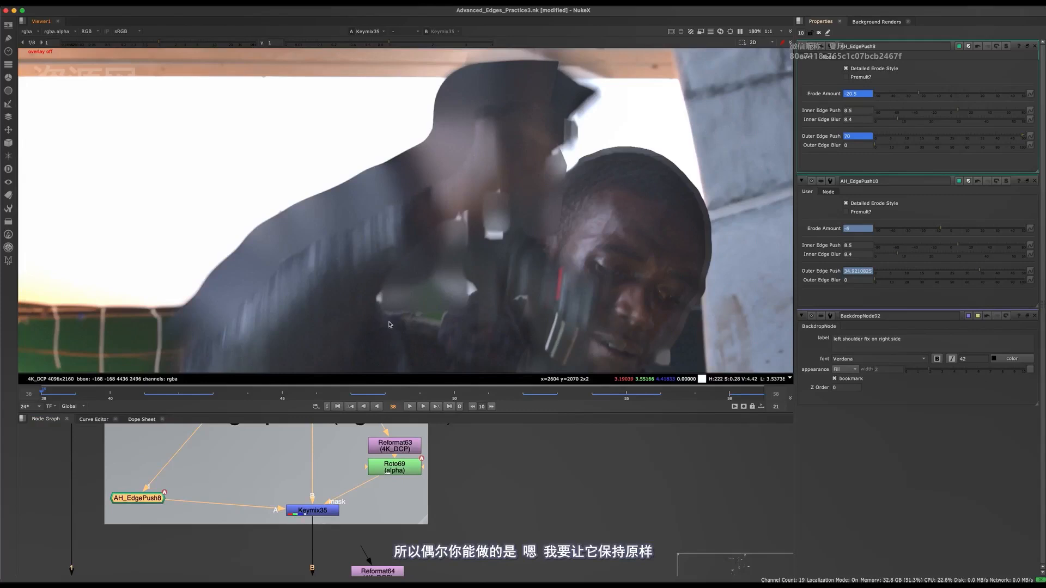
Toggle AH_EdgePush8 off and on repeatedly to compare the gap beside the arm with and without the edge push.
key(d)
key(d)
key(d)
key(d)
key(d)
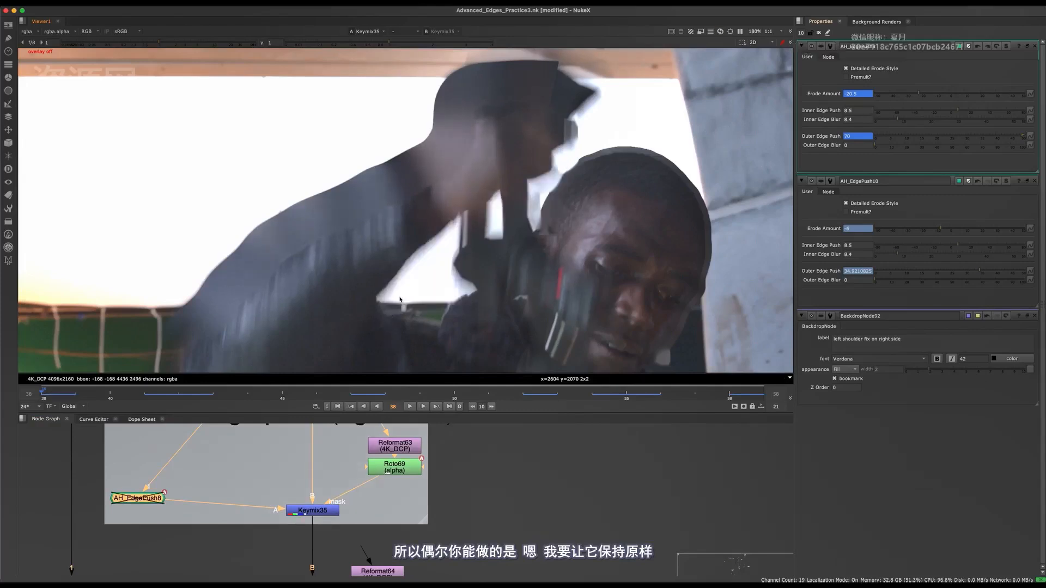
key(d)
key(d)
key(d)
key(d)
key(d)
key(d)
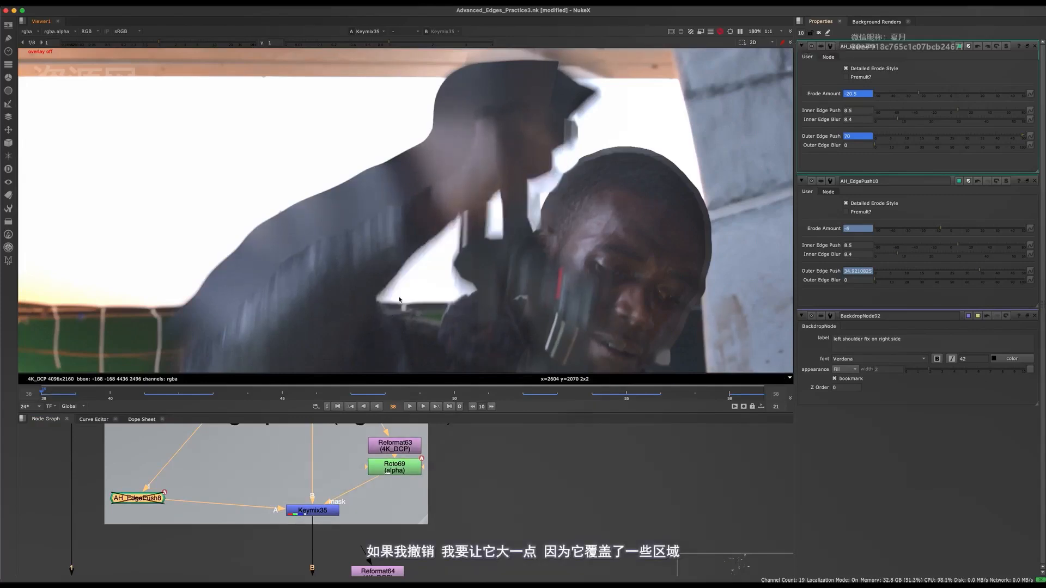
key(d)
Undo the last Erode Amount change on AH_EdgePush8 and toggle the node to compare the covered area.
key(super+z)
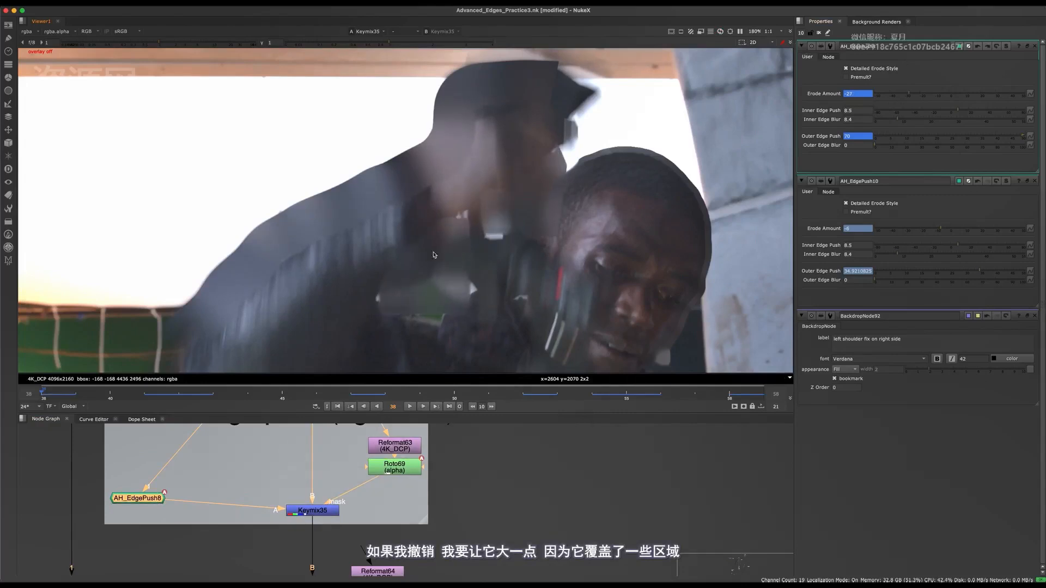
key(d)
key(d)
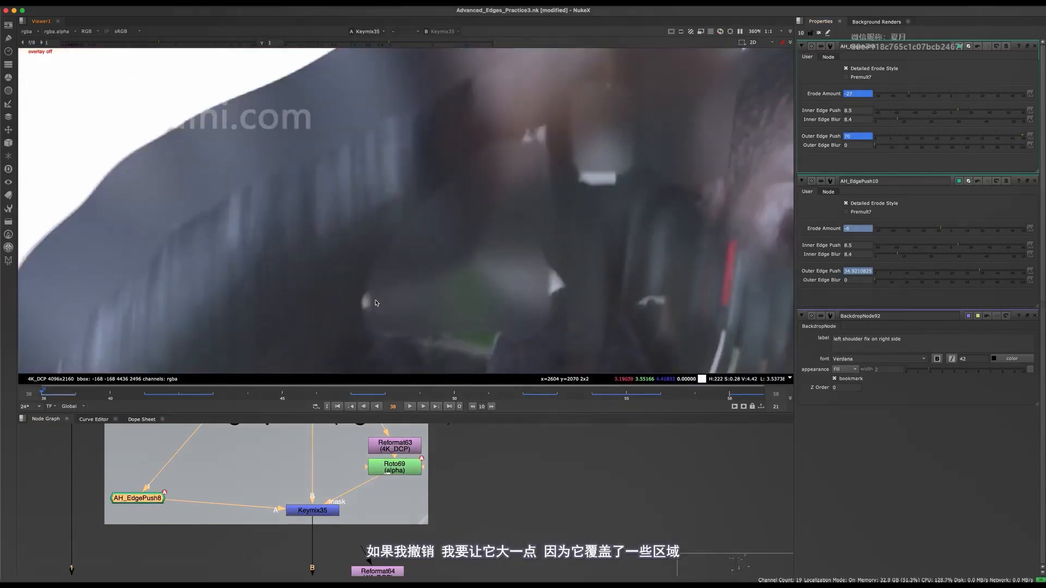
Move Reformat63 and Roto69 out of the right-side SL arm edge push backdrop into the empty space beside it.
key(space)
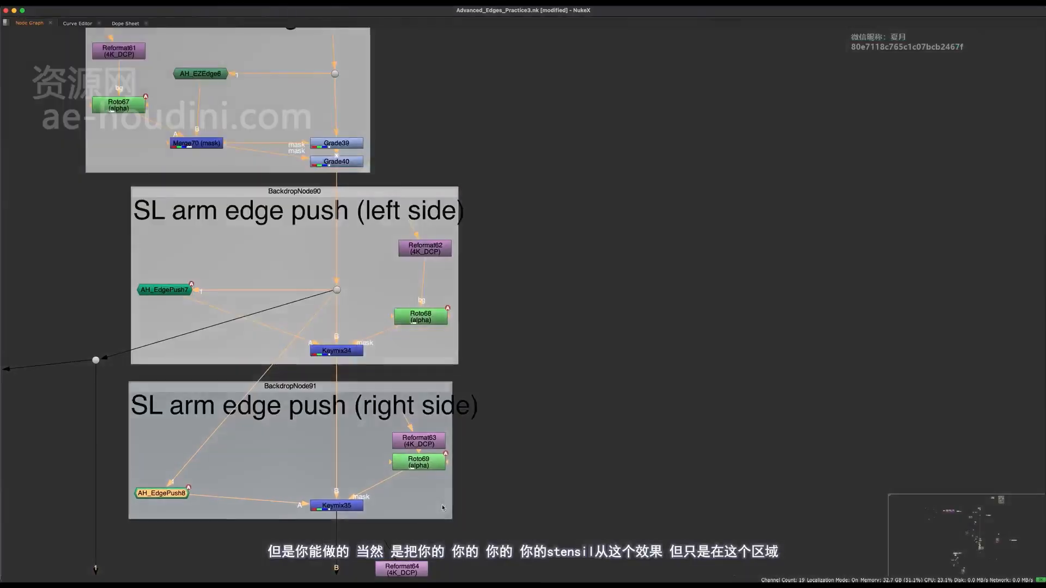
scroll(457, 457, up, 2)
middle_drag(460, 455, 551, 474)
click(570, 345)
scroll(529, 403, down, 6)
scroll(526, 416, down, 3)
middle_drag(406, 193, 448, 264)
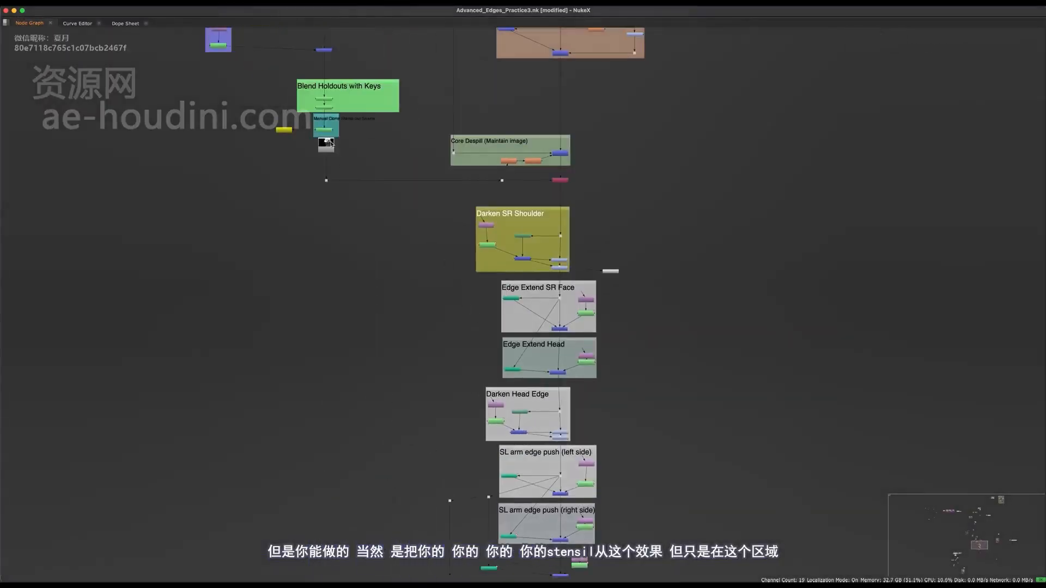
middle_drag(468, 489, 569, 446)
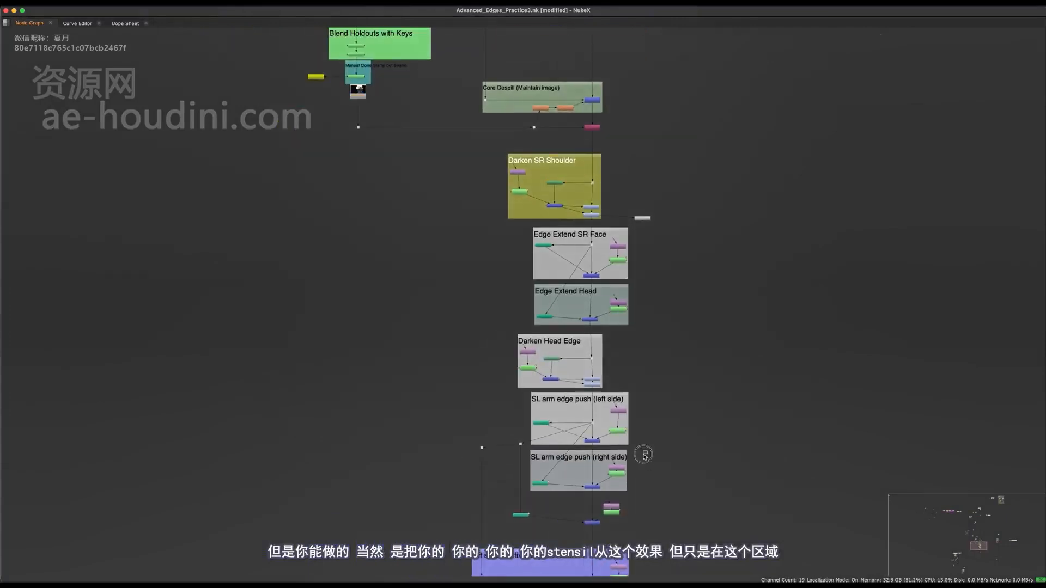
middle_drag(629, 476, 512, 487)
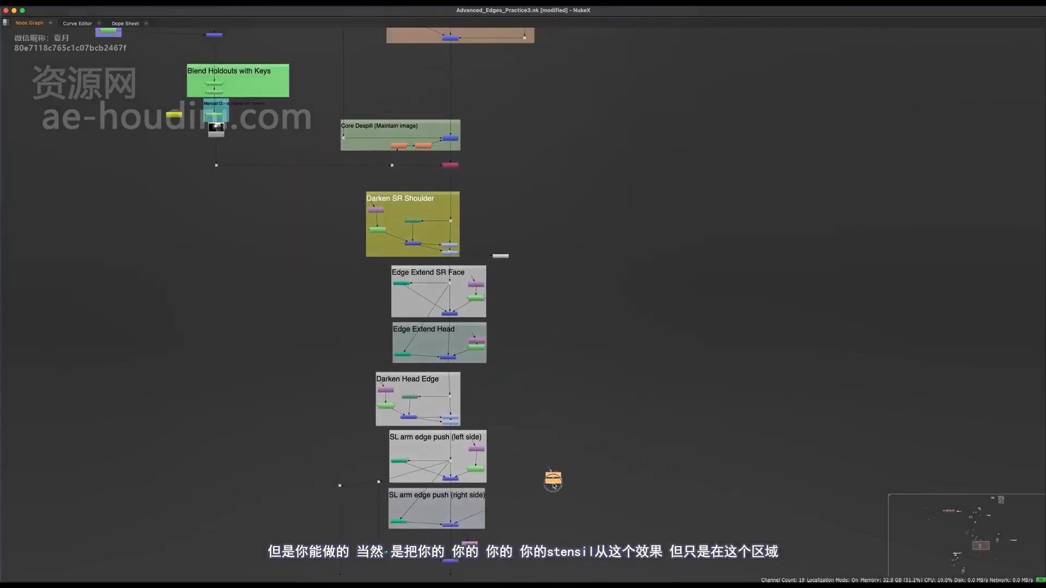
scroll(542, 493, up, 8)
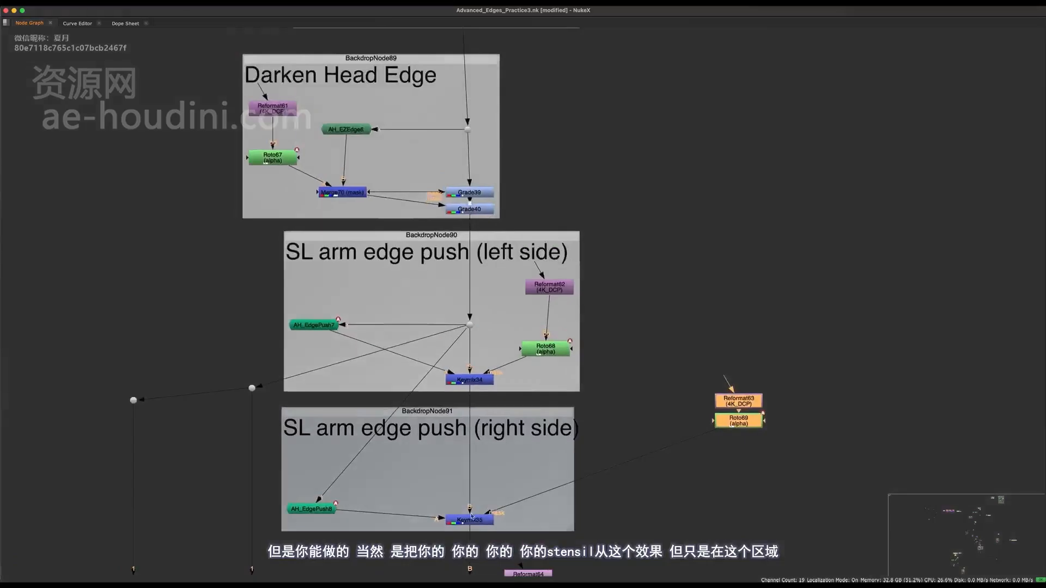
Line up Reformat63 and Roto69 so the mask connection runs horizontally into Keymix35.
key(space)
click(383, 557)
scroll(441, 477, up, 4)
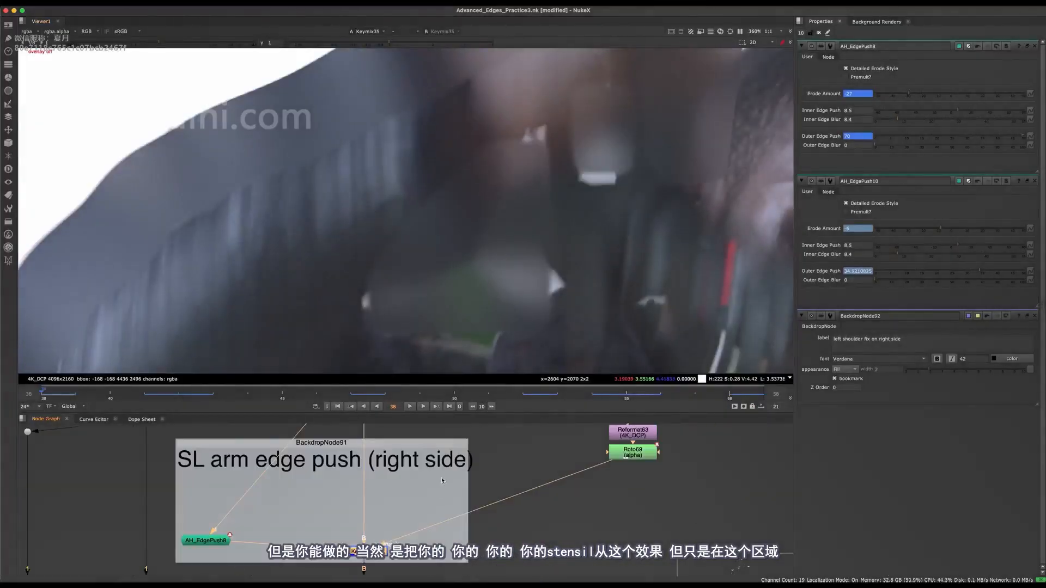
middle_drag(488, 477, 430, 495)
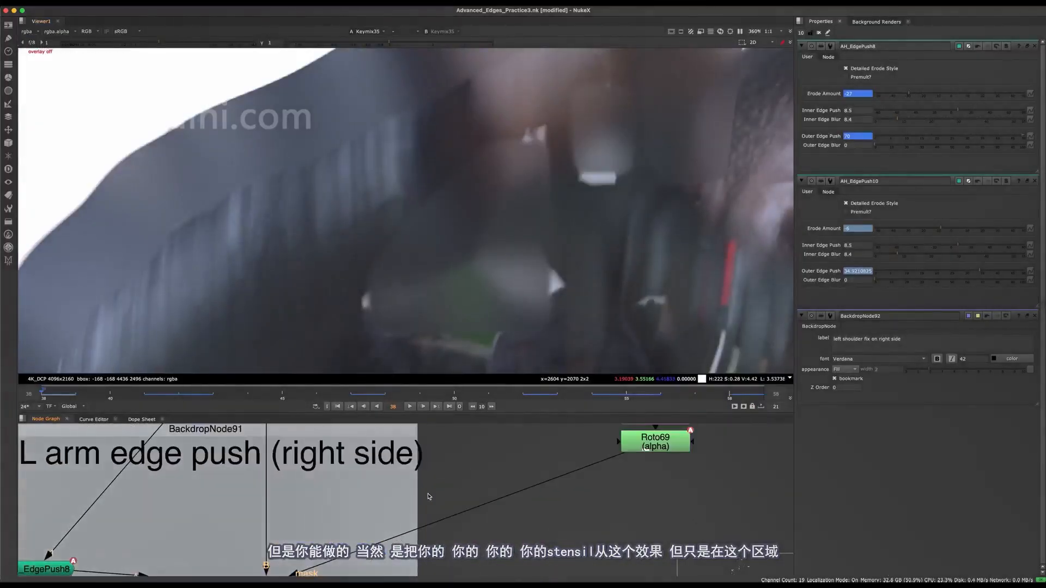
scroll(431, 486, down, 4)
key(space)
scroll(482, 401, down, 4)
middle_drag(486, 394, 489, 371)
drag(665, 239, 589, 400)
scroll(414, 359, up, 5)
click(478, 357)
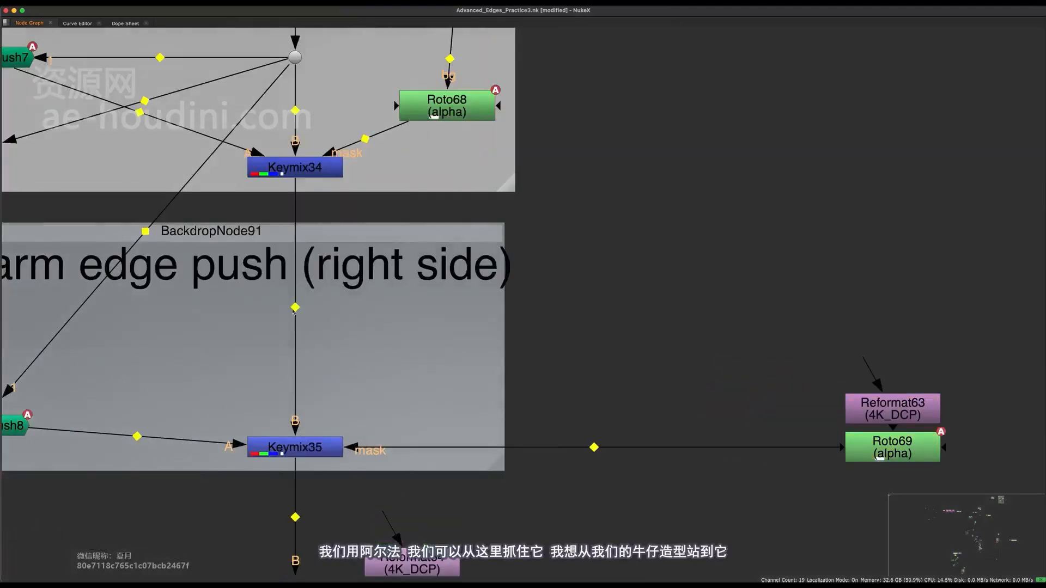
Insert a dot in the pipe between Keymix34 and Keymix35, and branch a second dot off it beside the pipe.
super+drag(294, 309, 290, 319)
middle_drag(444, 345, 427, 416)
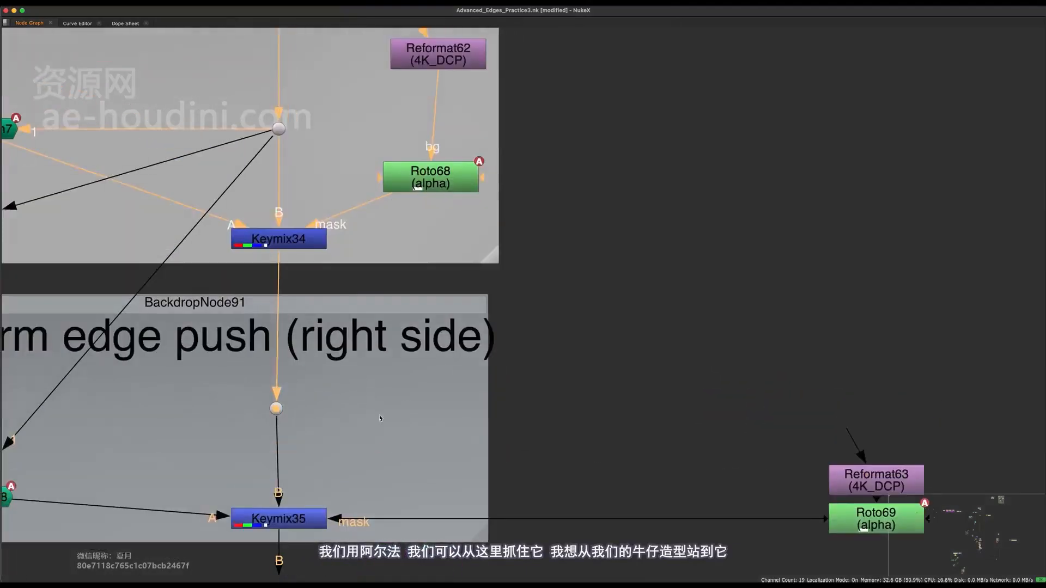
click(428, 416)
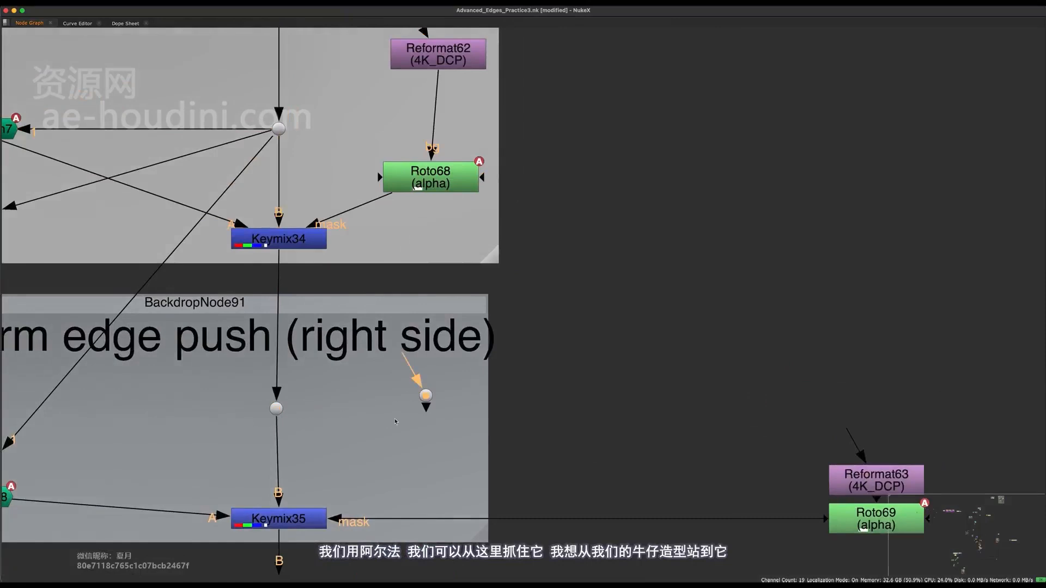
drag(280, 413, 279, 411)
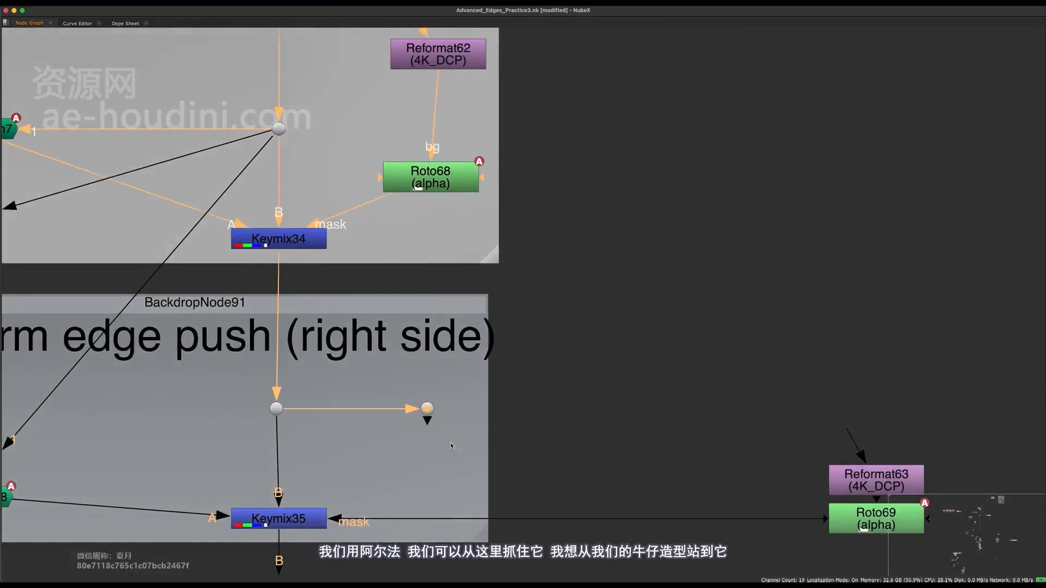
Insert a Merge set to stencil between Roto69 and Keymix35's mask input, with the branched dot as its A input.
middle_drag(480, 430, 485, 386)
key(m)
drag(597, 371, 487, 483)
key(space)
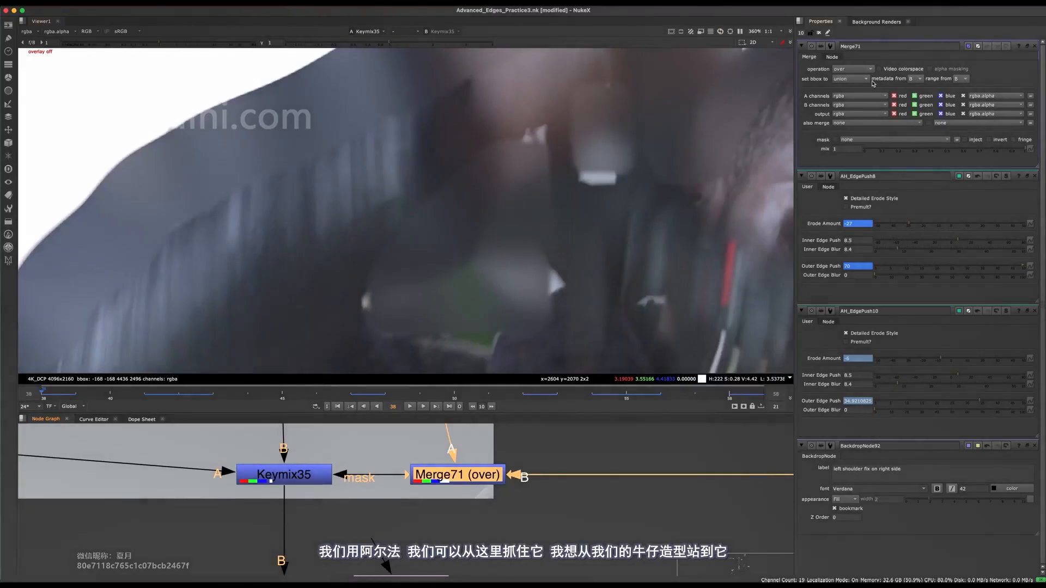
click(865, 70)
click(856, 244)
middle_drag(666, 456, 536, 474)
View the alpha channel at the branched dot to inspect the matte around the arm.
scroll(536, 474, down, 3)
middle_drag(402, 446, 449, 488)
scroll(449, 488, up, 2)
drag(463, 442, 401, 477)
key(1)
key(a)
scroll(474, 227, down, 7)
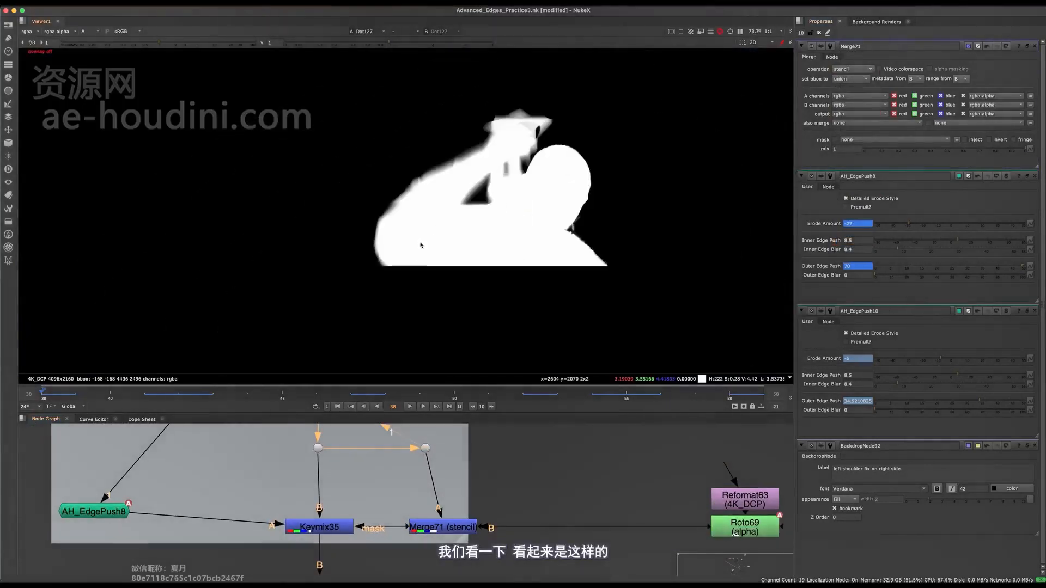
Add a Grade below the branched dot, set it to rgba with white clamp on, and raise its blackpoint to 0.92.
key(g)
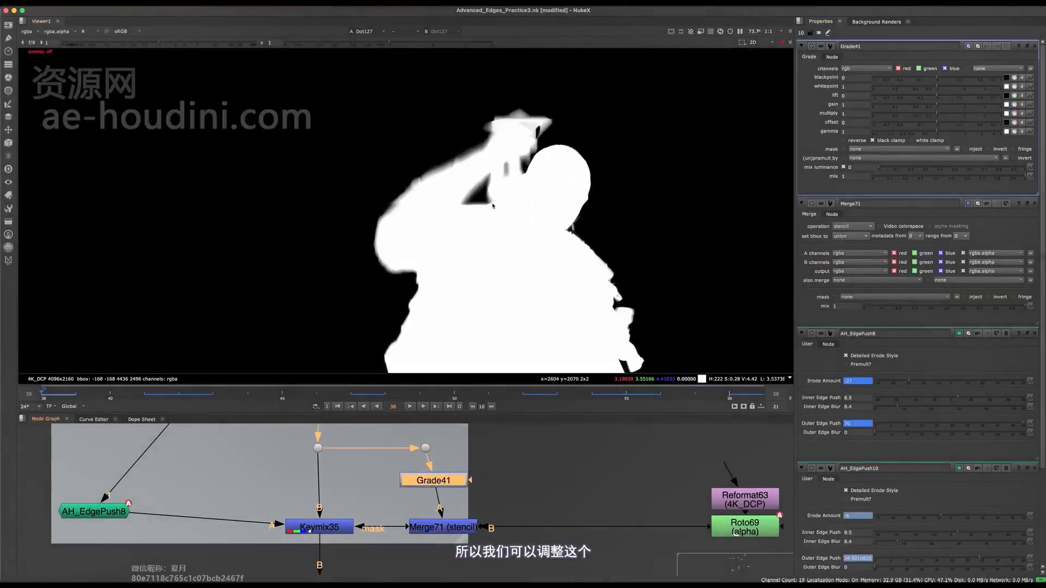
scroll(493, 206, up, 5)
click(861, 69)
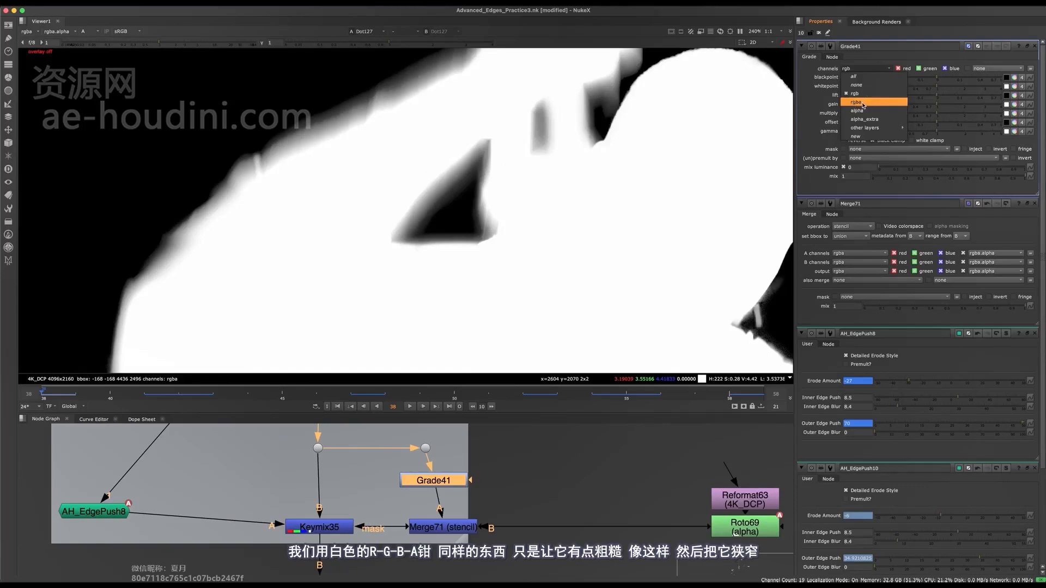
click(863, 103)
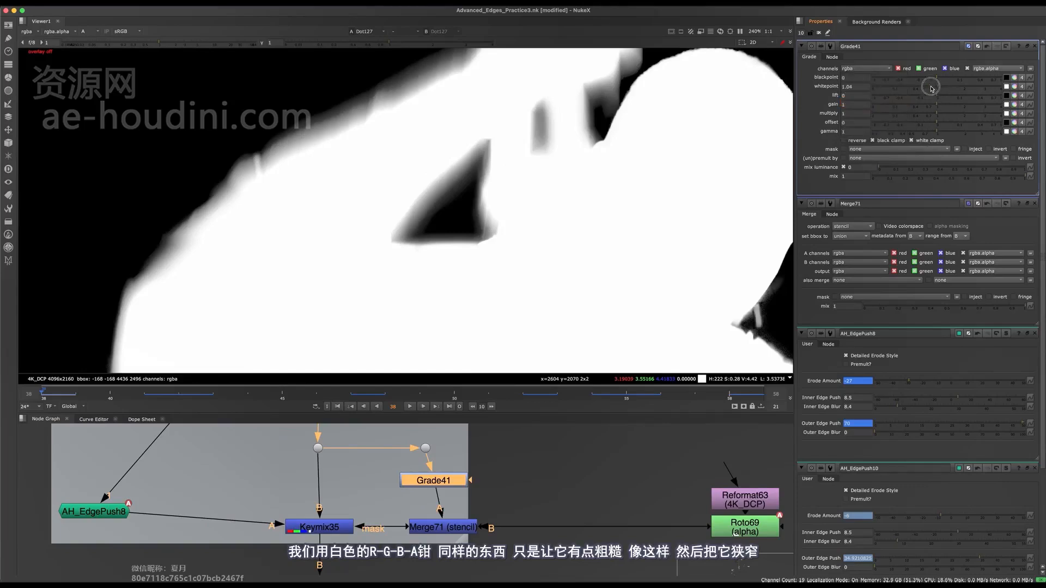
click(931, 88)
key(1)
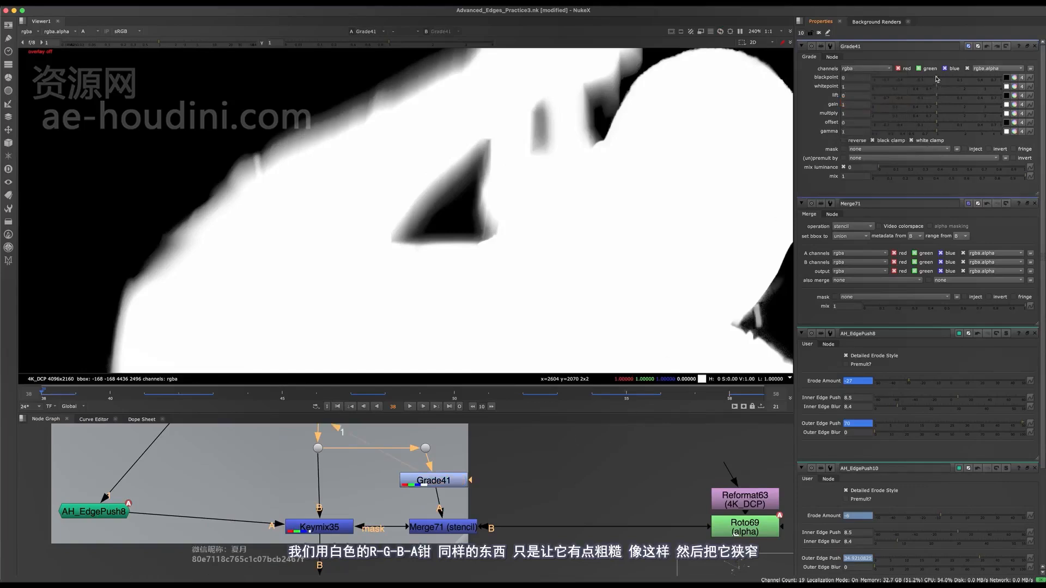
drag(937, 79, 997, 80)
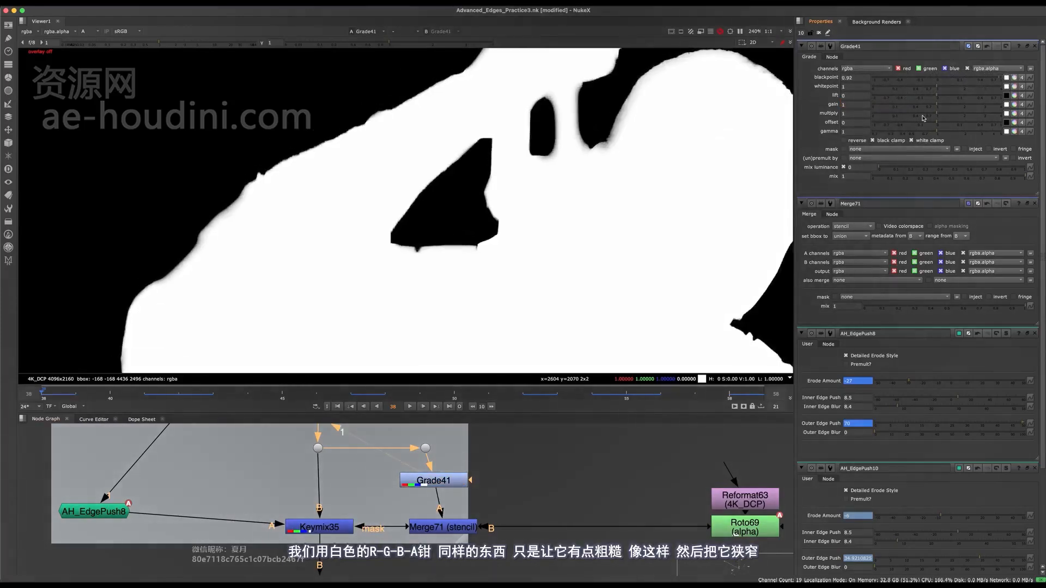
View the stencil Merge's alpha and Keymix35's colour output to examine the restored edge around the arm gap.
middle_drag(493, 523, 507, 493)
shift+super+click(469, 492)
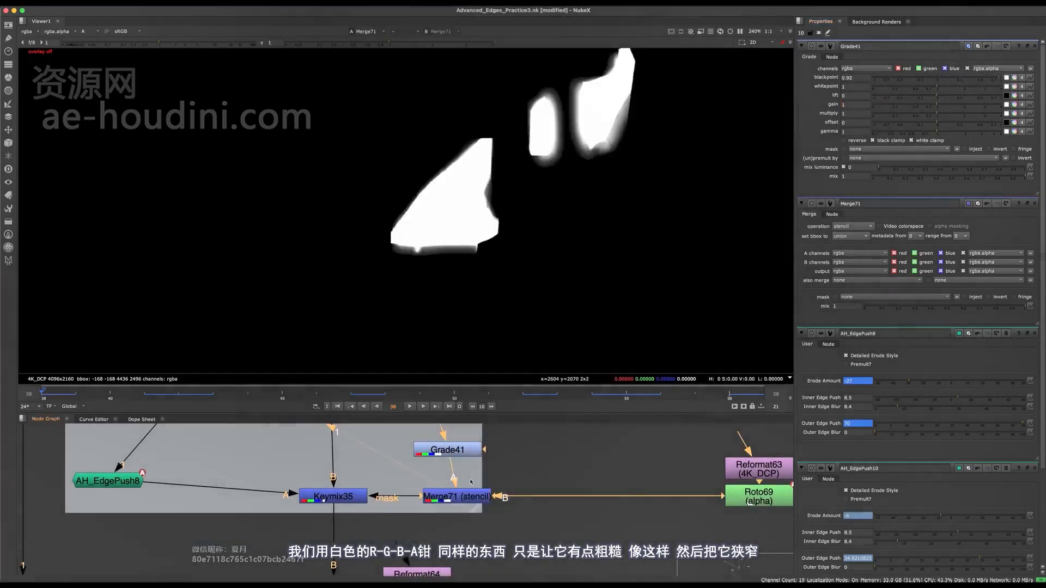
key(a)
drag(368, 460, 333, 526)
key(1)
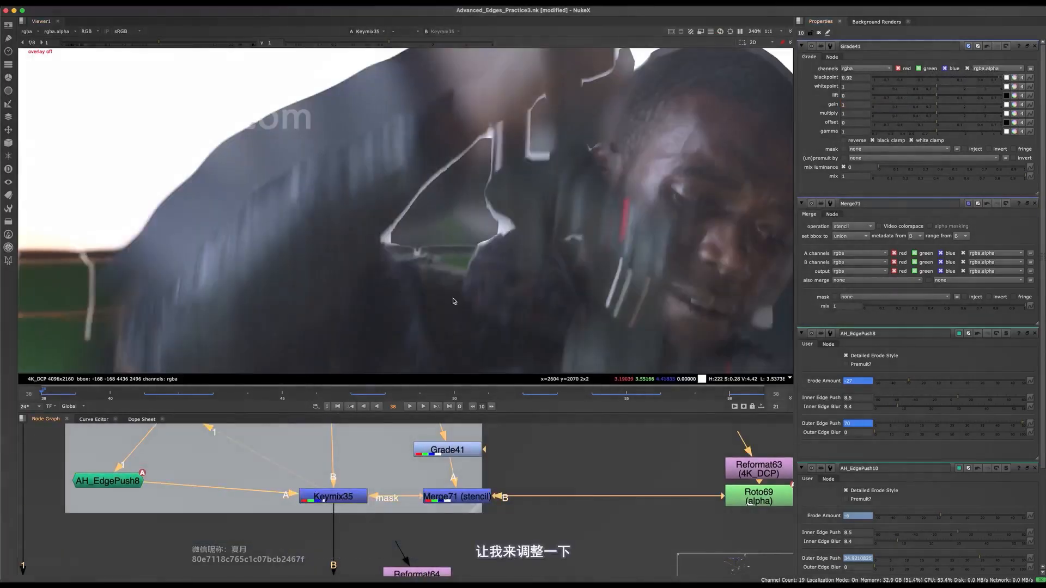
click(455, 496)
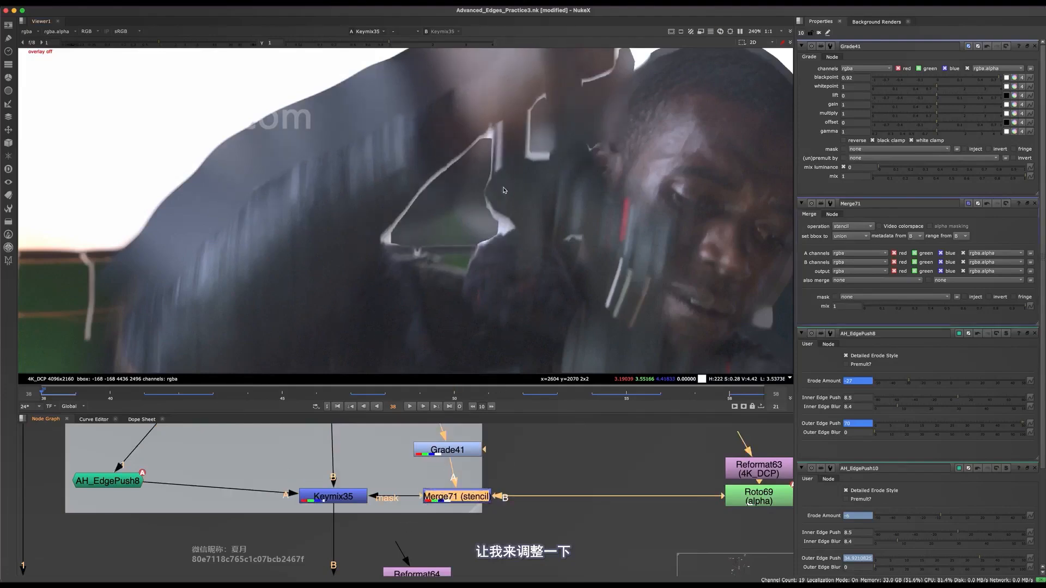
scroll(504, 190, up, 3)
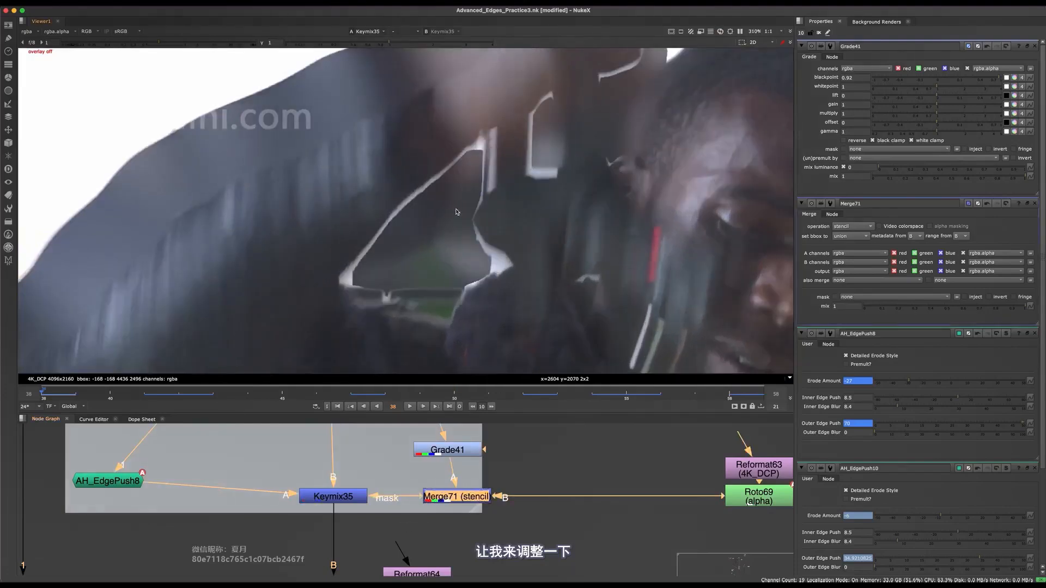
Add an Erode (filter) node below Grade41 and set its size to about 8.5.
click(474, 451)
middle_drag(474, 451, 463, 514)
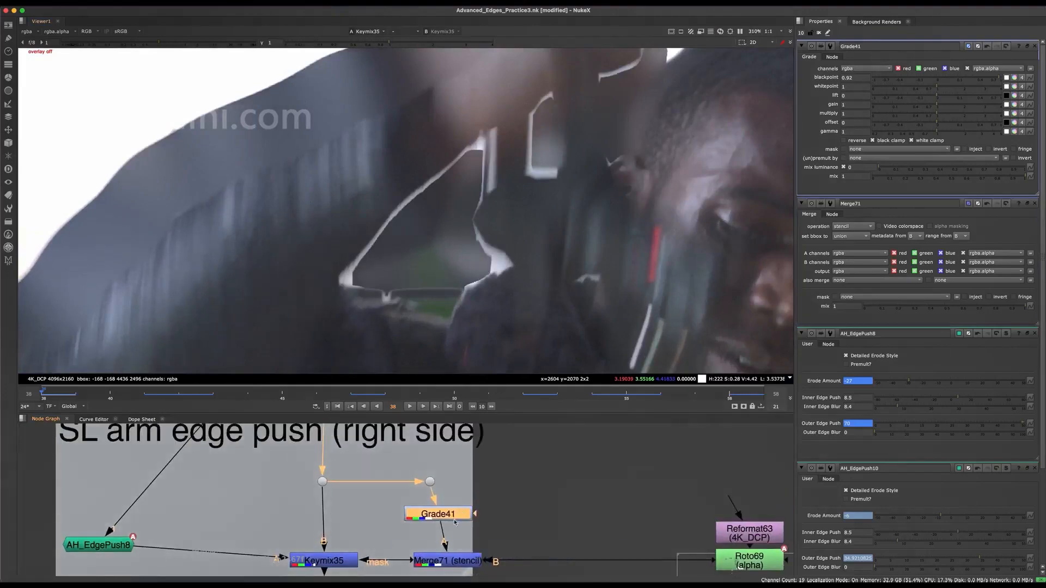
key(Tab)
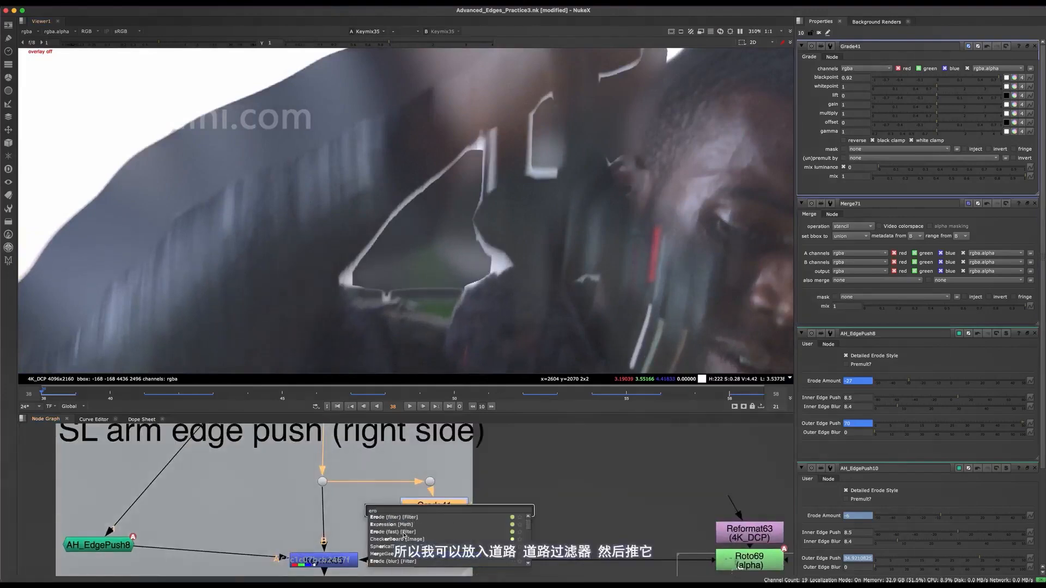
click(406, 518)
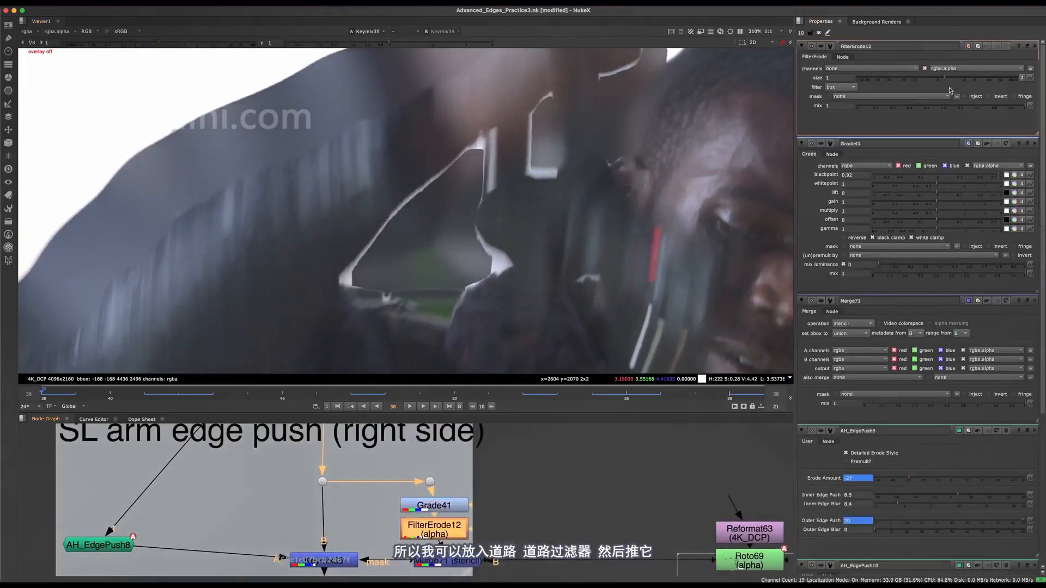
mouse_move(937, 80)
mouse_down()
mouse_move(926, 79)
mouse_move(954, 78)
mouse_up()
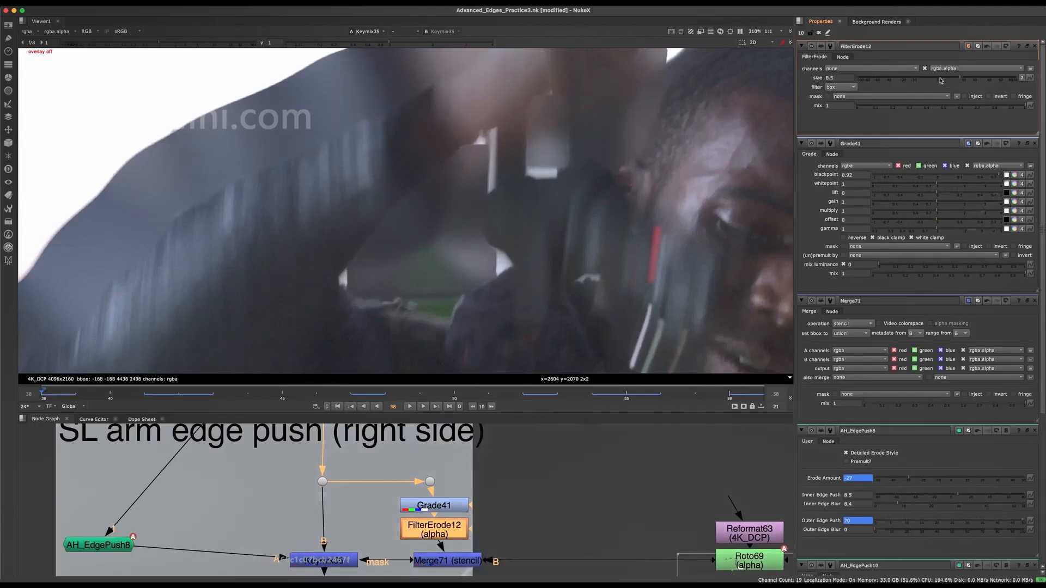
Move Grade41 and FilterErode12 up to make room, and add a Blur of size 4.4 below FilterErode12.
scroll(428, 545, up, 2)
drag(370, 462, 490, 547)
scroll(445, 515, down, 3)
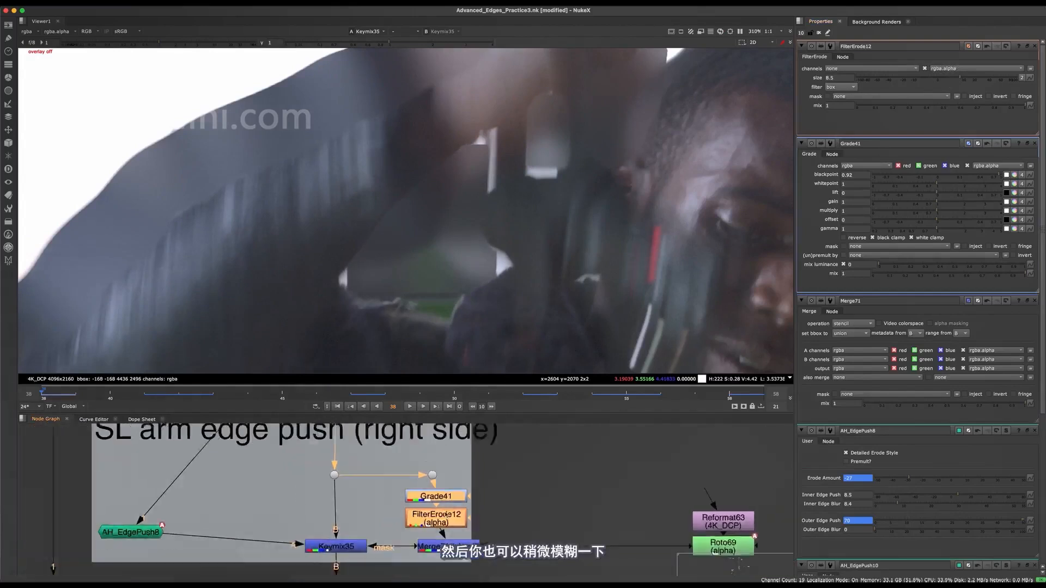
scroll(446, 515, down, 1)
click(489, 448)
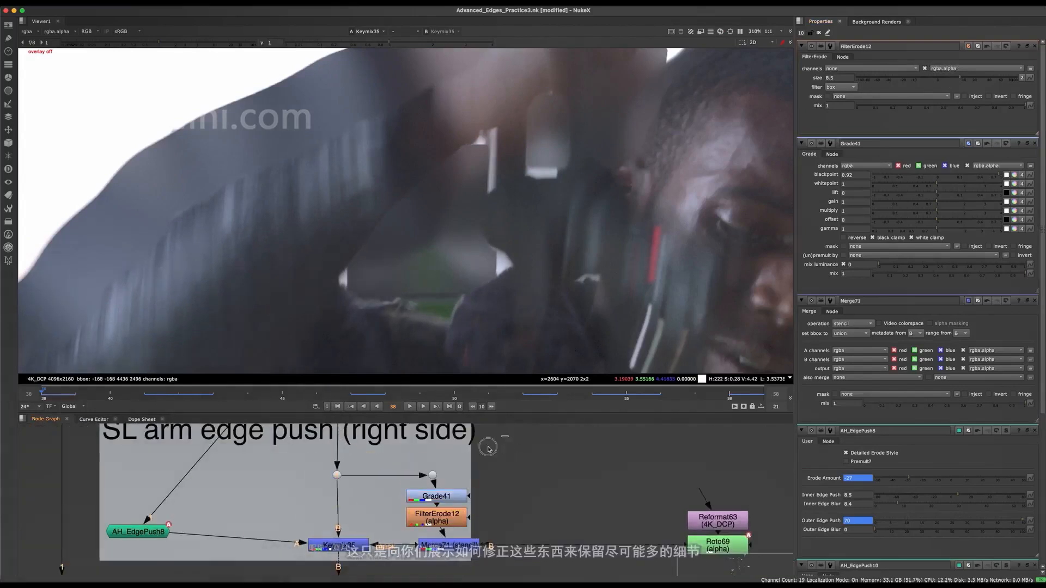
drag(488, 448, 316, 538)
drag(443, 517, 444, 485)
click(444, 485)
key(b)
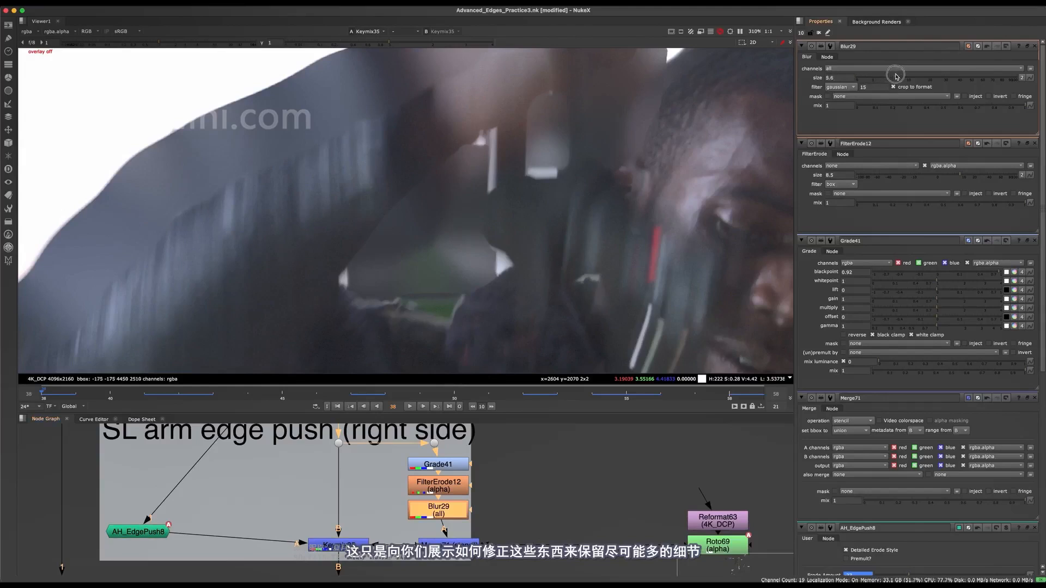
drag(910, 76, 890, 68)
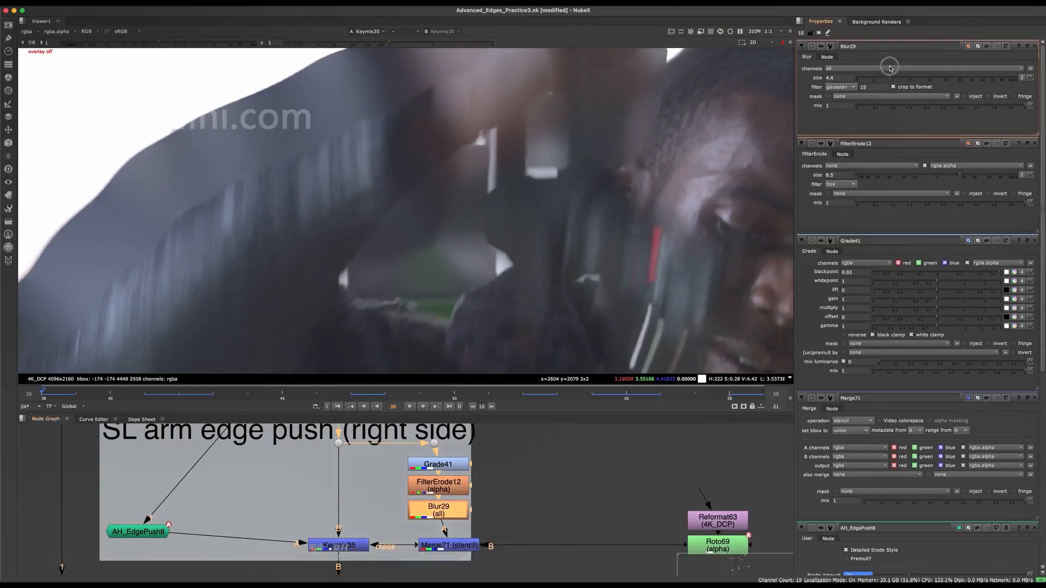
Toggle the Merge71 stencil off and on to compare the arm gap's edge detail in Keymix35's output.
scroll(489, 169, up, 3)
middle_drag(495, 562, 500, 507)
click(455, 489)
key(d)
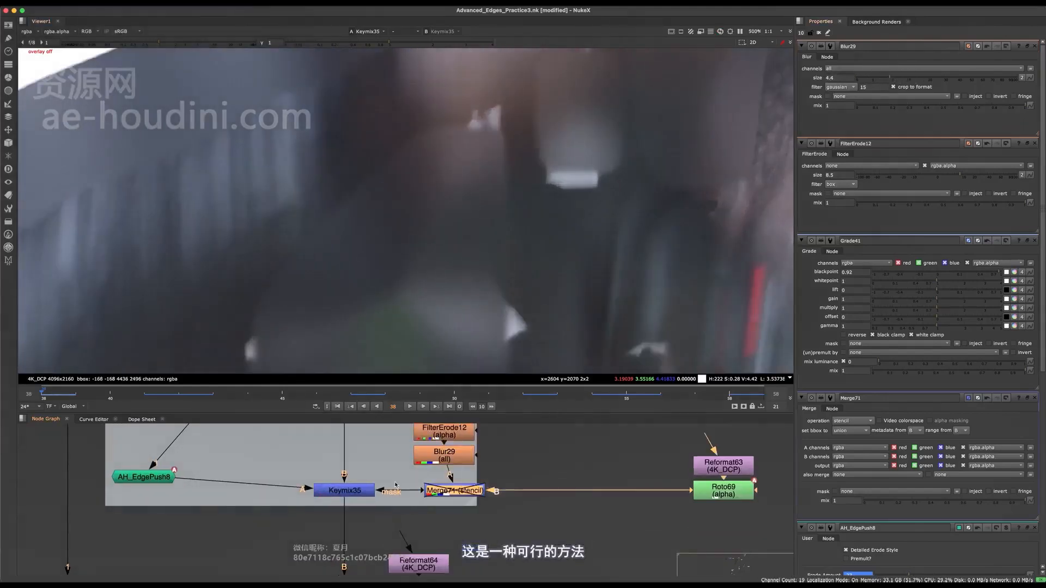
key(d)
scroll(430, 153, up, 3)
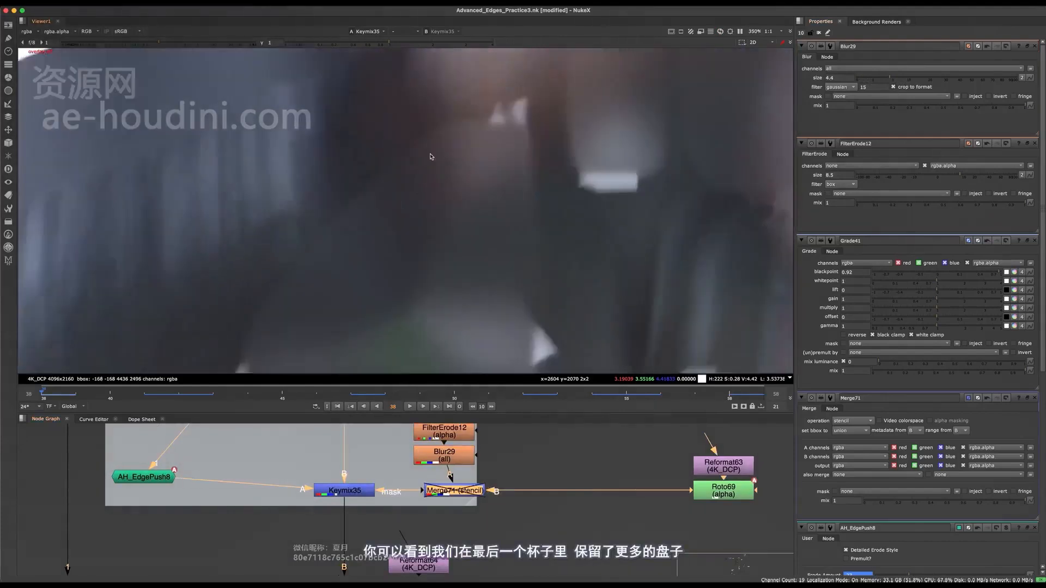
key(d)
key(d)
View the final composite at Merge35, near the fake rack focus group, to examine the arm edges over the city background.
scroll(417, 468, down, 5)
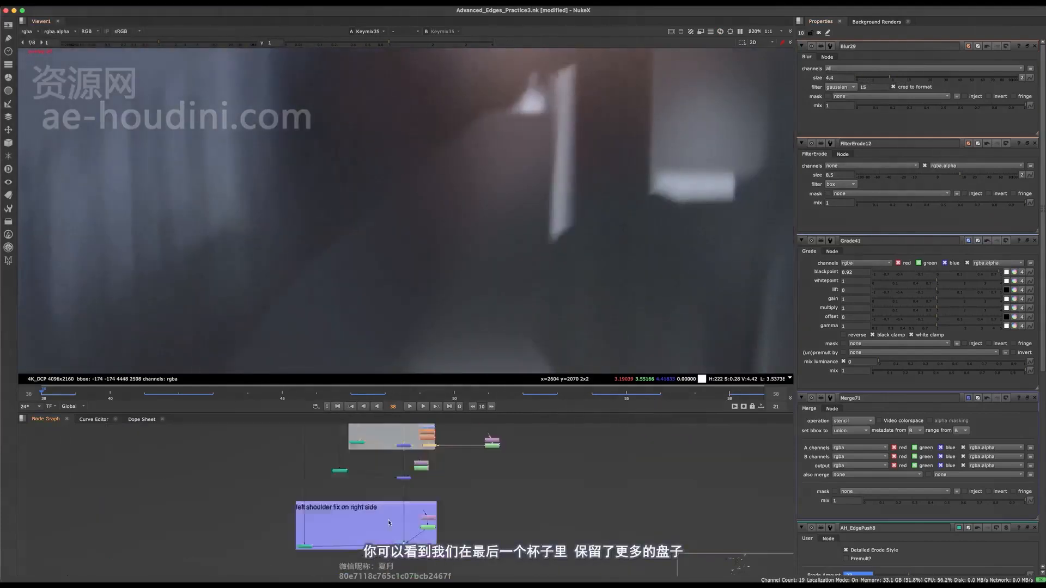
middle_drag(406, 547, 400, 417)
middle_drag(410, 570, 186, 522)
middle_drag(638, 539, 513, 489)
scroll(514, 488, up, 4)
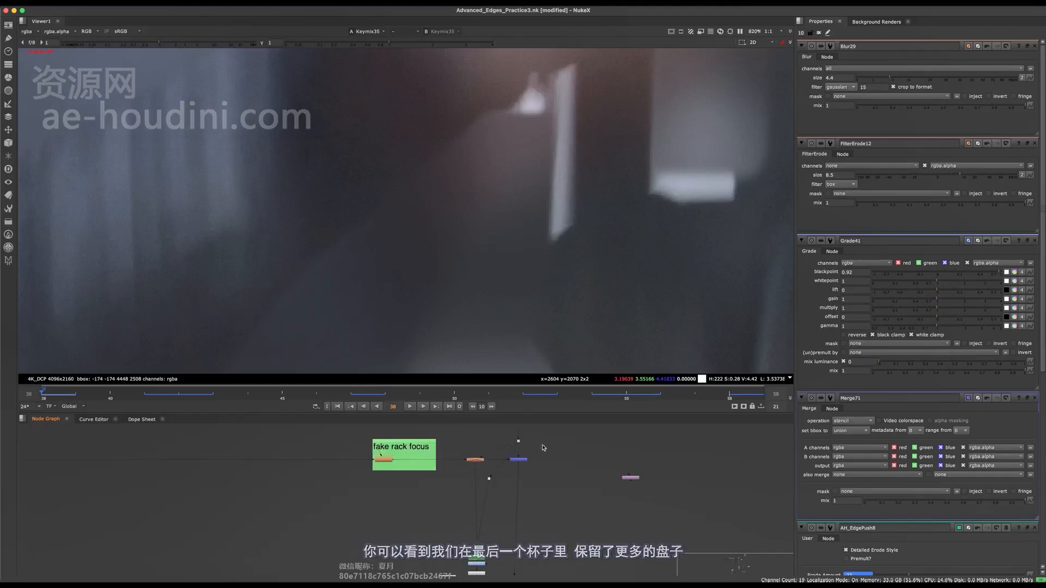
key(1)
click(530, 480)
scroll(459, 234, down, 8)
scroll(463, 237, up, 4)
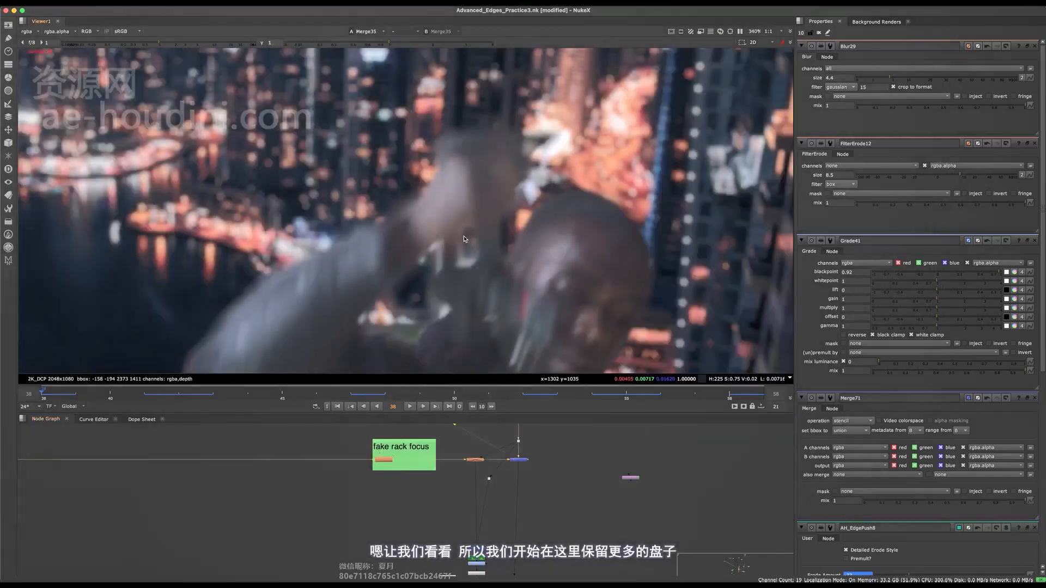
Toggle the Merge71 stencil repeatedly while viewing the Merge35 composite to compare the arm gap with and without it.
middle_drag(368, 464, 369, 464)
scroll(369, 464, down, 5)
middle_drag(234, 452, 346, 558)
scroll(387, 449, up, 5)
middle_drag(343, 481, 411, 458)
scroll(350, 466, up, 3)
click(340, 463)
key(d)
key(d)
scroll(349, 463, up, 4)
scroll(399, 286, up, 6)
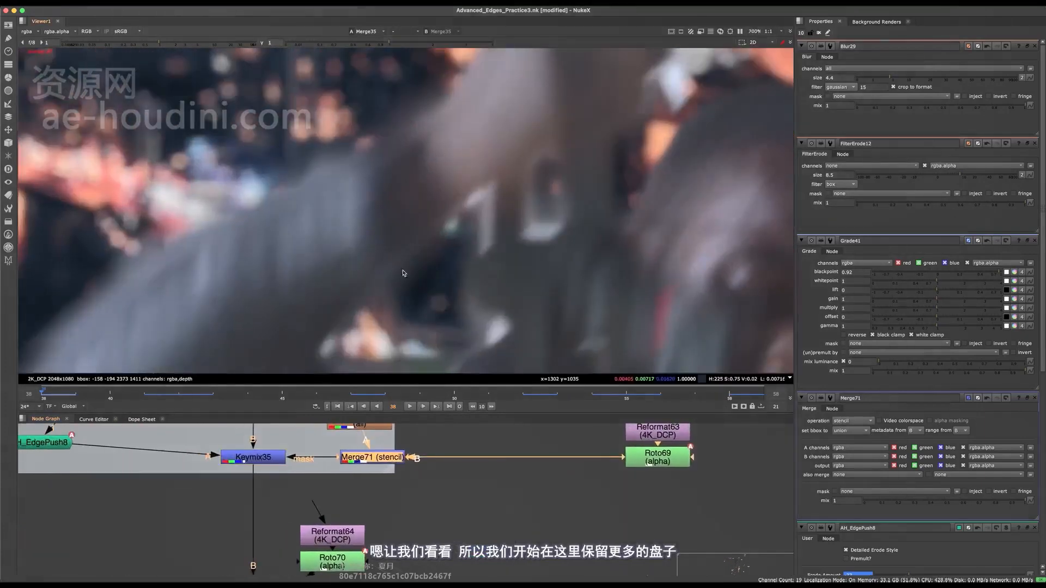
key(d)
key(d)
key(d)
key(d)
scroll(425, 250, down, 8)
key(d)
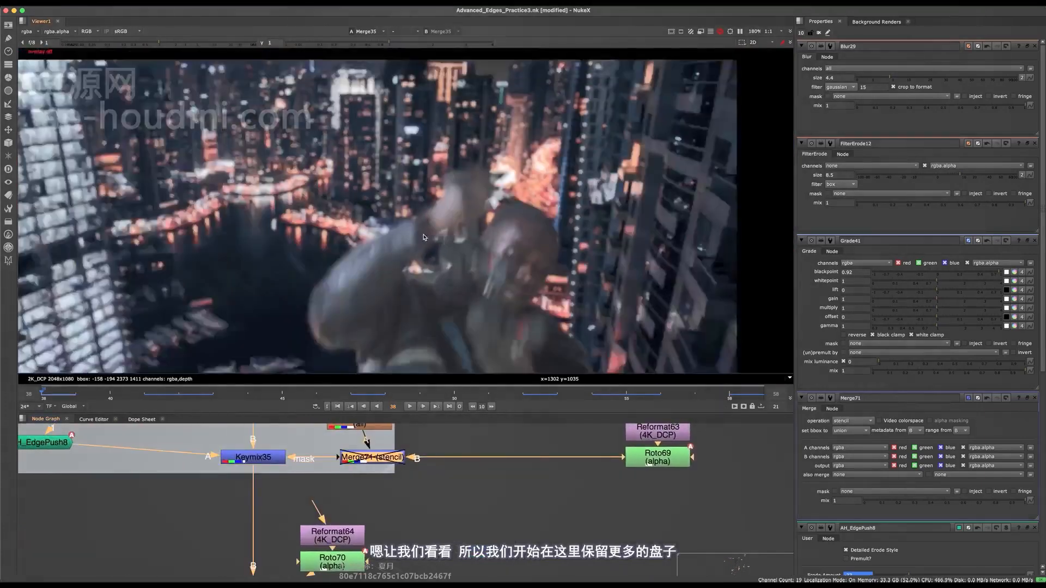
scroll(419, 243, up, 9)
key(d)
scroll(442, 247, down, 4)
key(d)
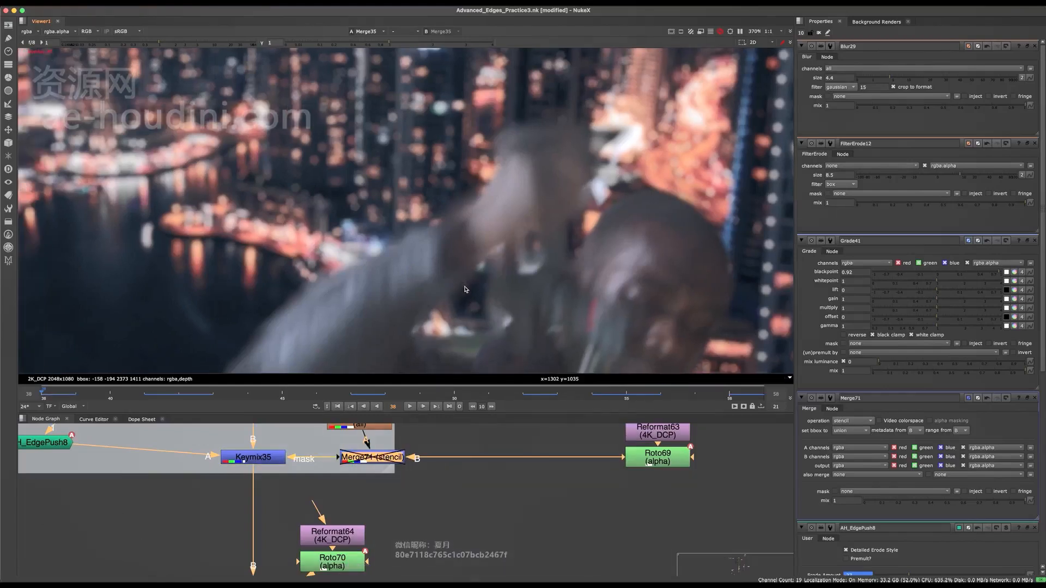
Delete Grade41, FilterErode12, Blur29 and the Merge71 stencil from the SL arm edge push (right side) group.
scroll(418, 432, down, 3)
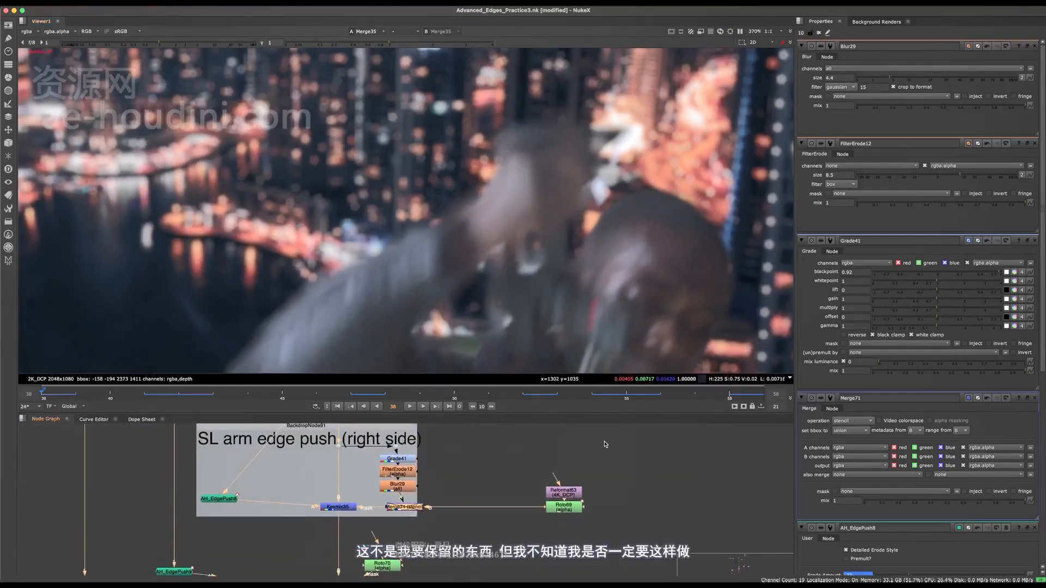
drag(614, 437, 367, 520)
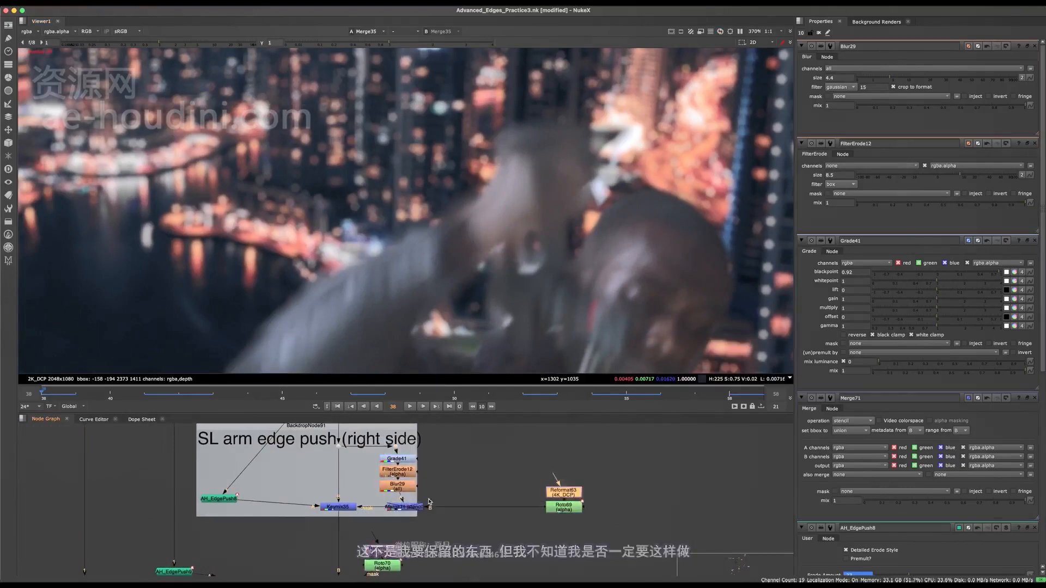
middle_drag(447, 463, 464, 485)
drag(480, 445, 391, 538)
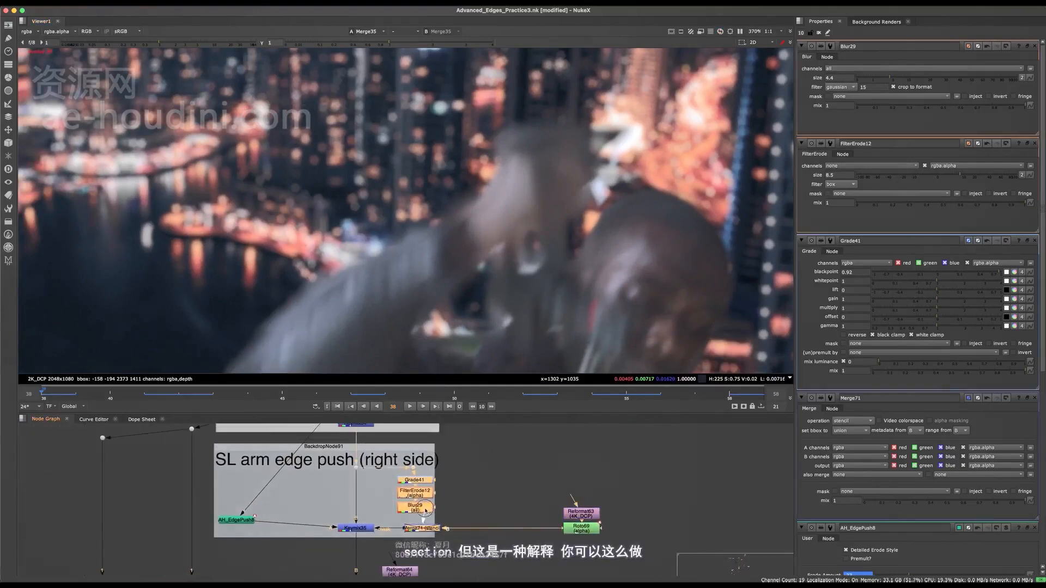
key(Delete)
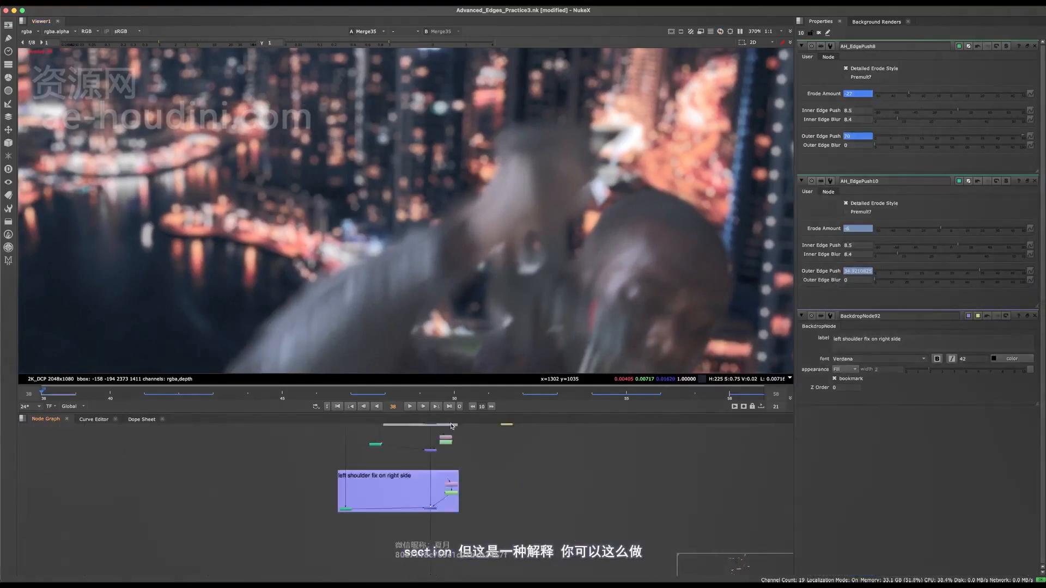
Add a RotoPaint node on the main pipe below the left shoulder fix on right side group.
scroll(441, 478, up, 2)
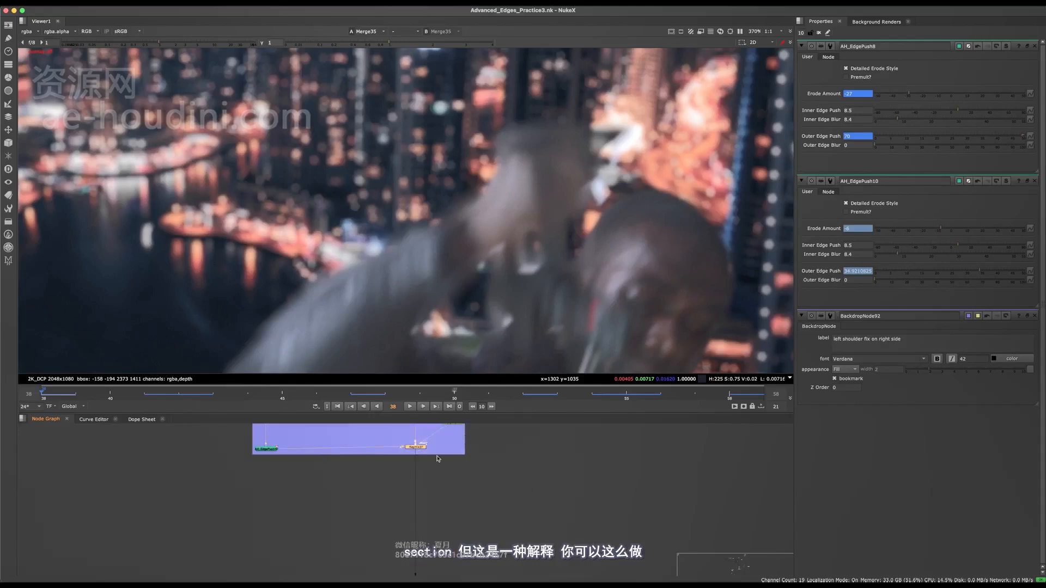
middle_drag(446, 483, 452, 321)
scroll(402, 482, down, 3)
key(space)
scroll(440, 237, up, 5)
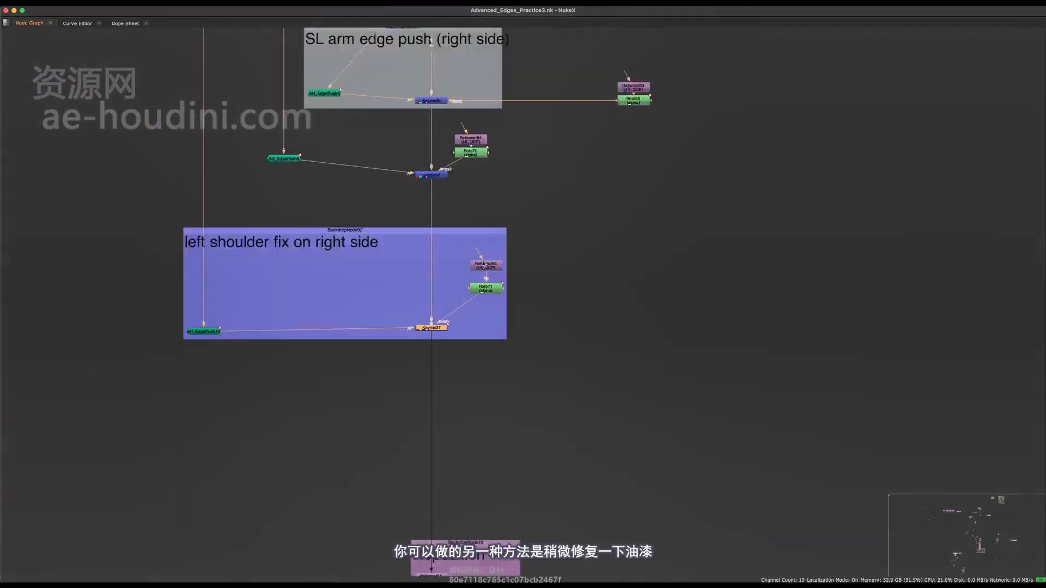
scroll(433, 306, up, 2)
key(Tab)
text(rotopai)
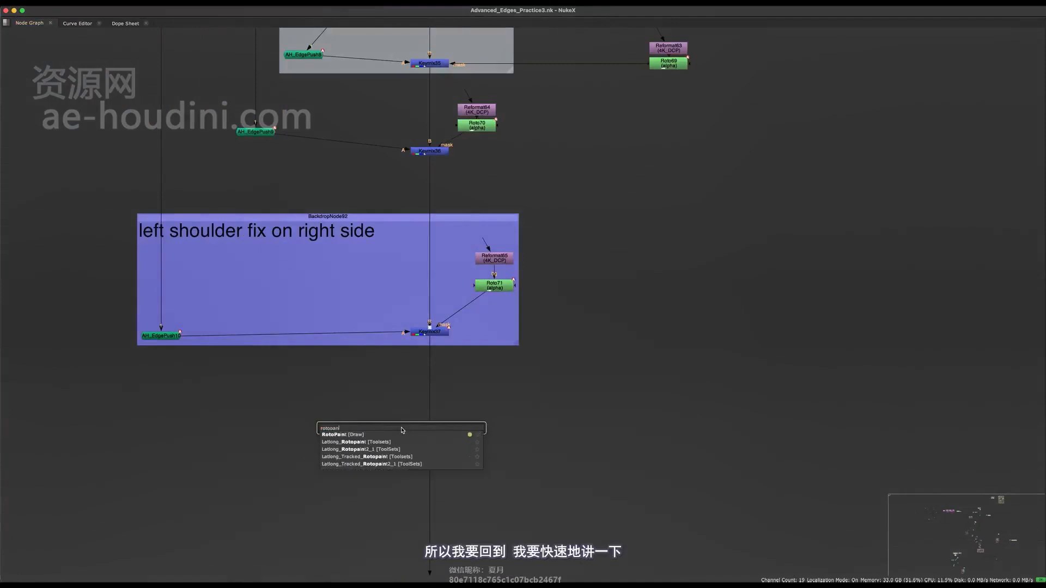
key(Return)
drag(405, 461, 438, 468)
Put a backdrop behind RotoPaint21, label it "Paint fix 1", and enlarge it to fit the label.
scroll(439, 473, up, 4)
key(Tab)
text(back)
key(Return)
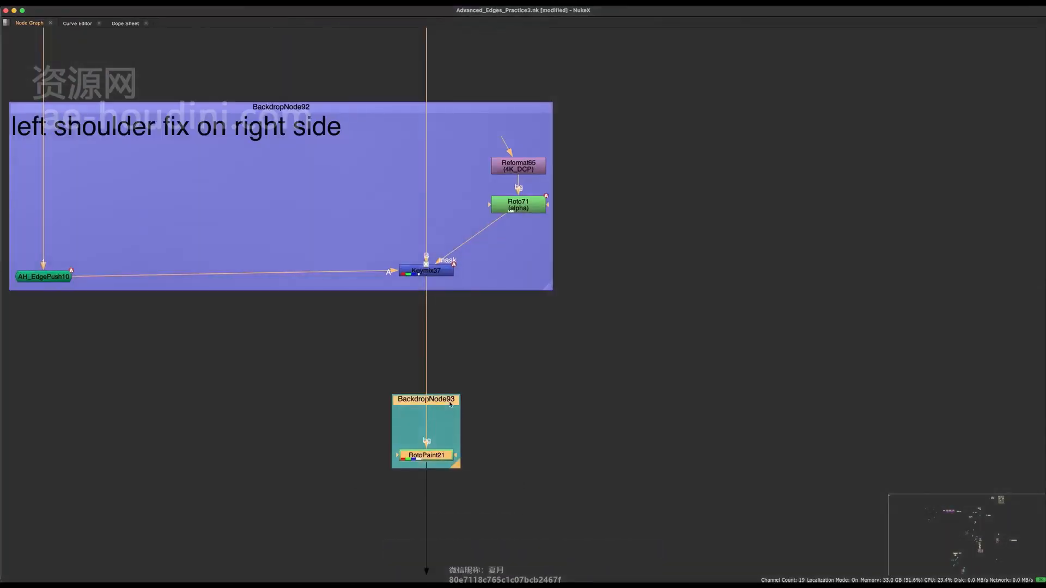
key(space)
click(872, 70)
text(Paint ifx 1)
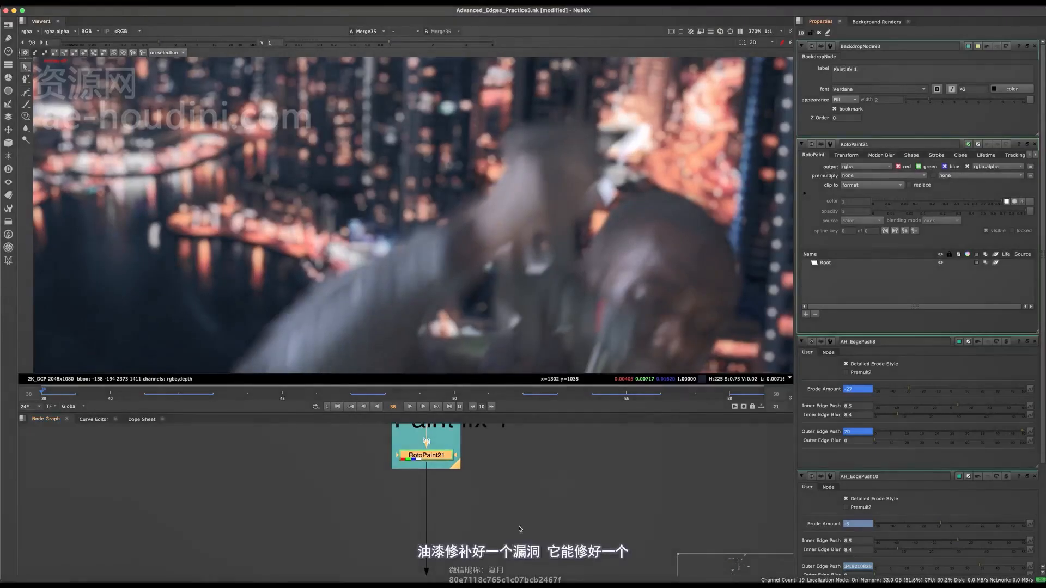
key(space)
drag(462, 467, 557, 482)
key(space)
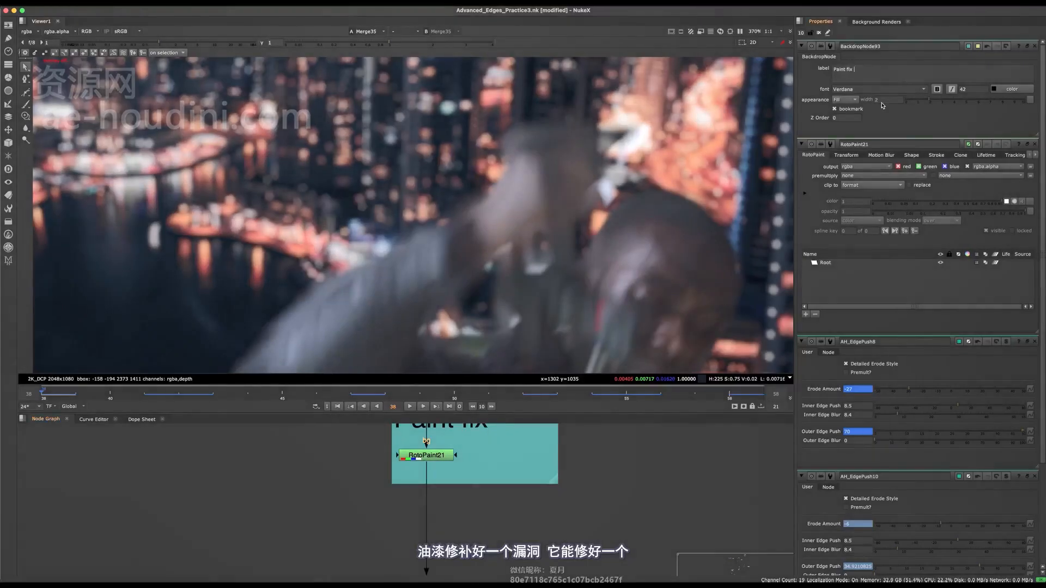
Choose RotoPaint21's Clone tool and set its hardness to 0 and its brush size to about 66.
double_click(427, 455)
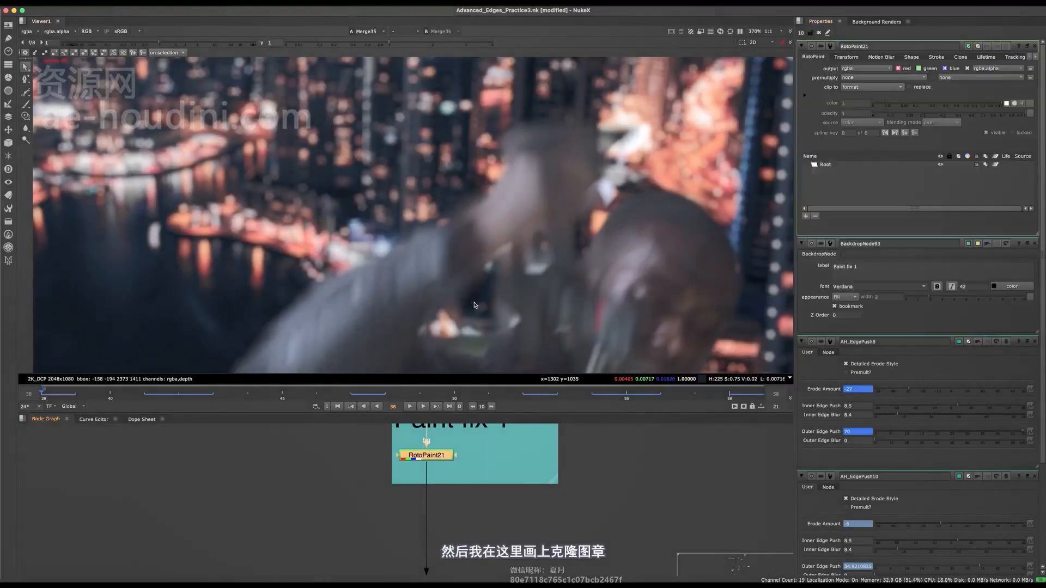
scroll(141, 163, up, 3)
click(26, 116)
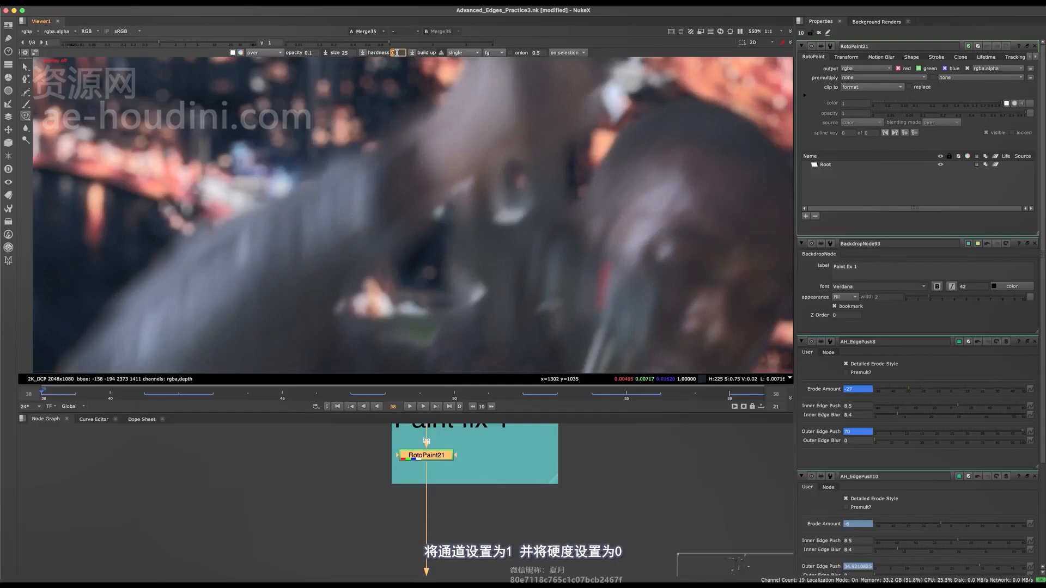
text(0f)
scroll(462, 184, up, 10)
middle_drag(462, 191, 466, 181)
mouse_move(460, 159)
shift+mouse_down()
mouse_move(472, 159)
mouse_move(465, 219)
shift+mouse_up()
scroll(459, 159, up, 3)
key(super+z)
View the Paint fix 1 output and clone soft strokes of neighbouring sleeve texture over the smeared inner arm edge.
mouse_move(442, 480)
middle_down()
mouse_move(436, 537)
mouse_move(435, 521)
middle_up()
key(1)
scroll(450, 271, up, 3)
scroll(434, 520, down, 3)
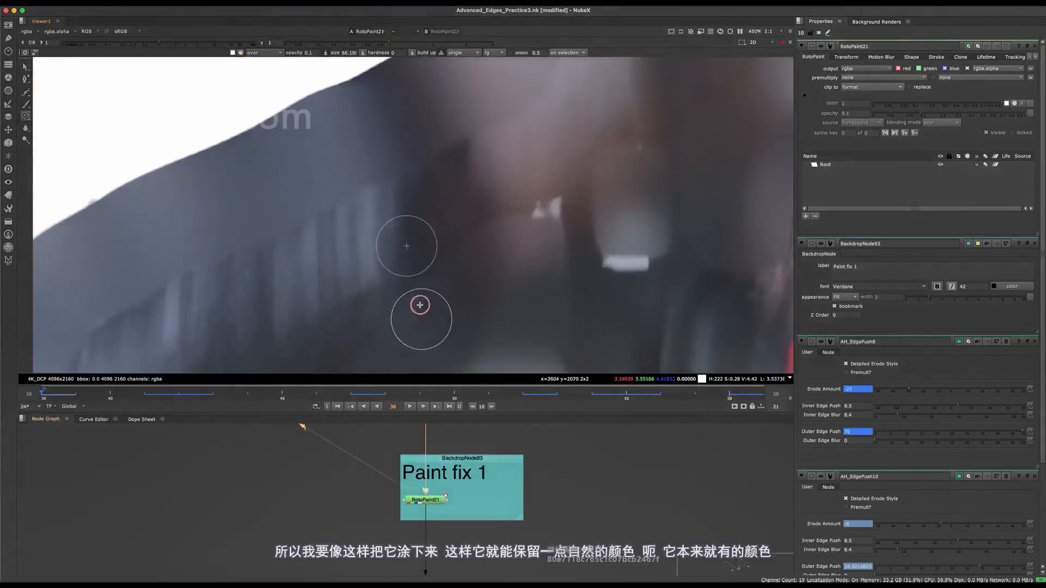
drag(430, 290, 428, 287)
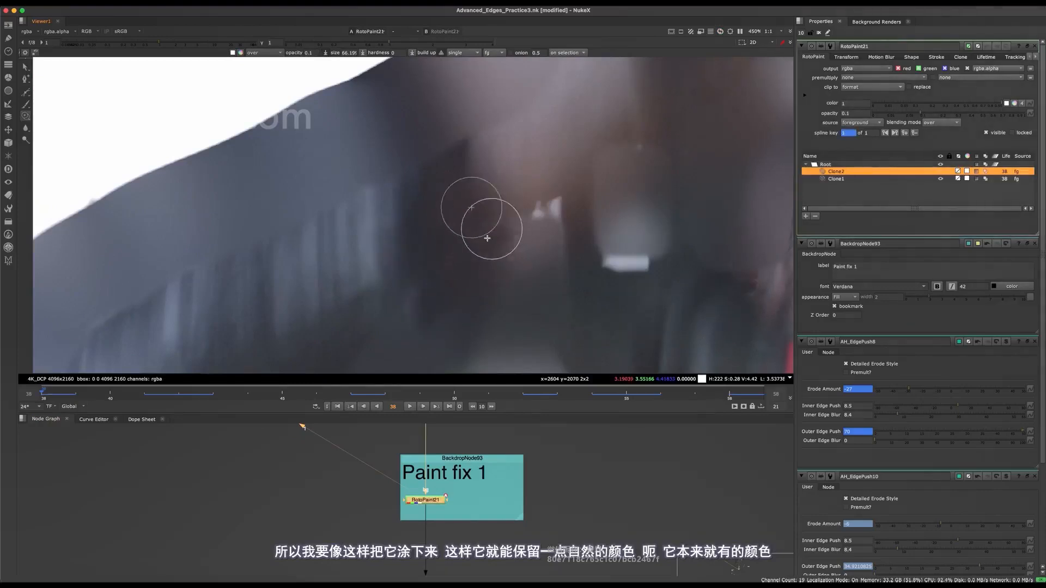
mouse_move(479, 227)
mouse_down()
mouse_move(425, 243)
mouse_move(402, 265)
mouse_move(417, 243)
mouse_up()
scroll(431, 232, down, 2)
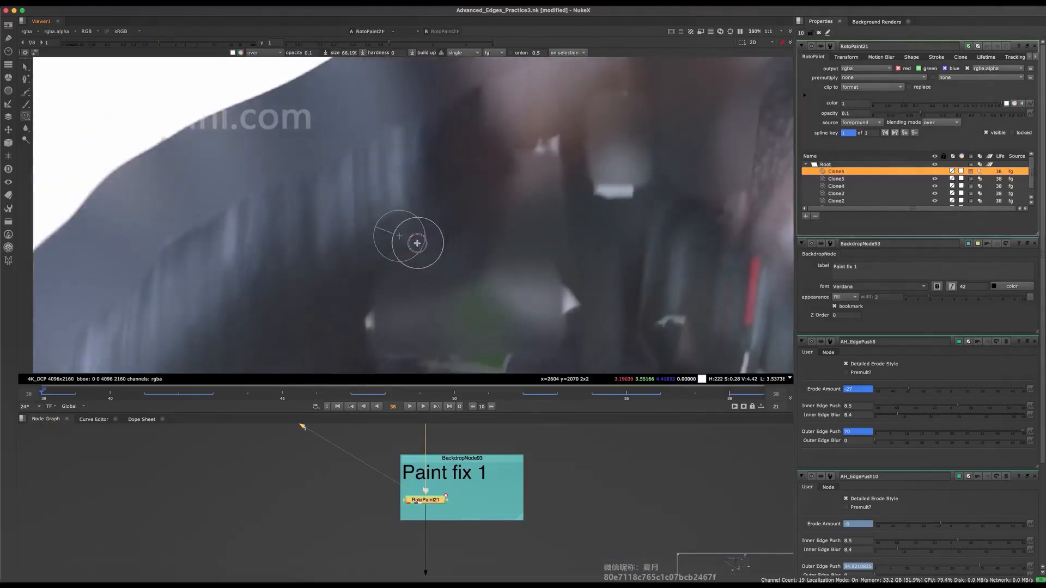
drag(389, 275, 425, 300)
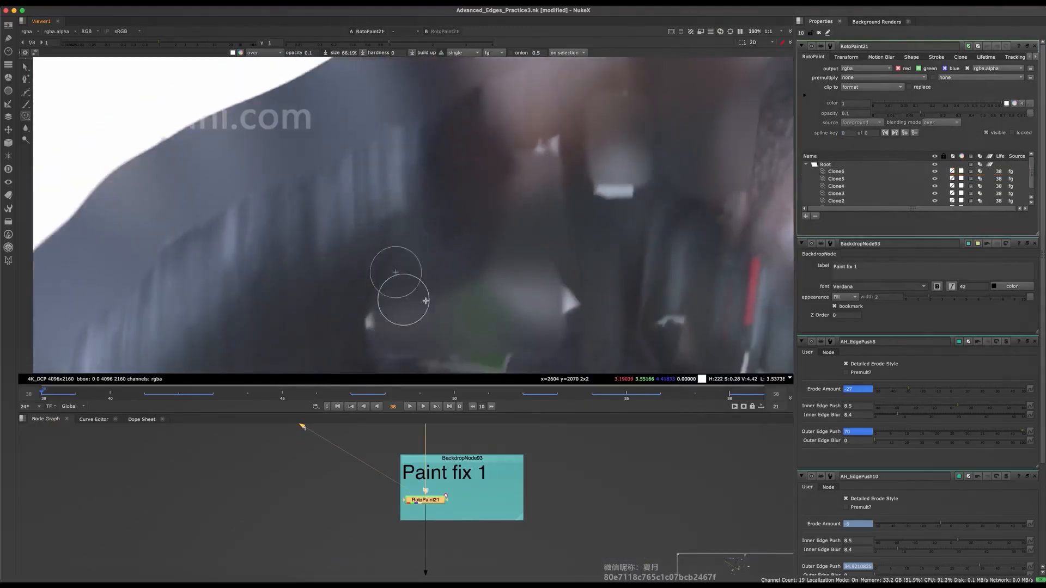
Add RotoPaint22 in the SL arm edge push (right side) group and merge it with Roto69 on Keymix35's mask connection.
scroll(459, 459, down, 5)
middle_drag(457, 494, 411, 572)
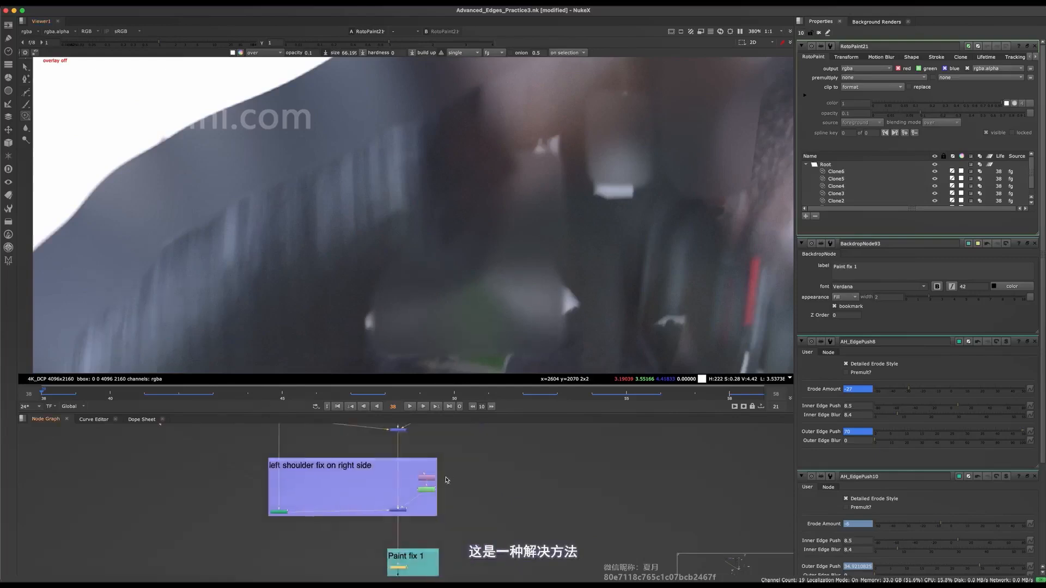
key(space)
middle_drag(399, 401, 431, 352)
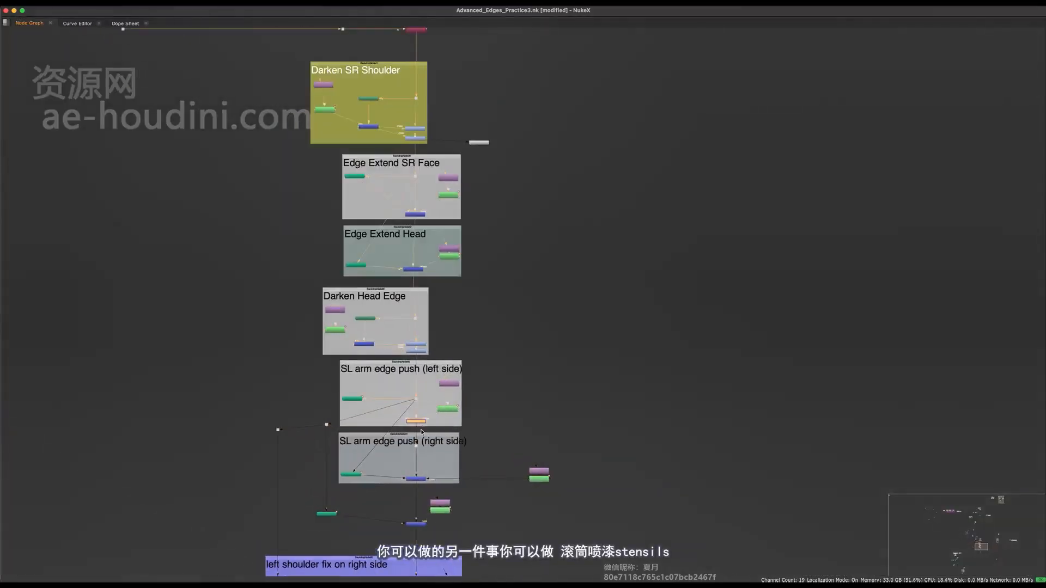
scroll(388, 394, up, 5)
key(space)
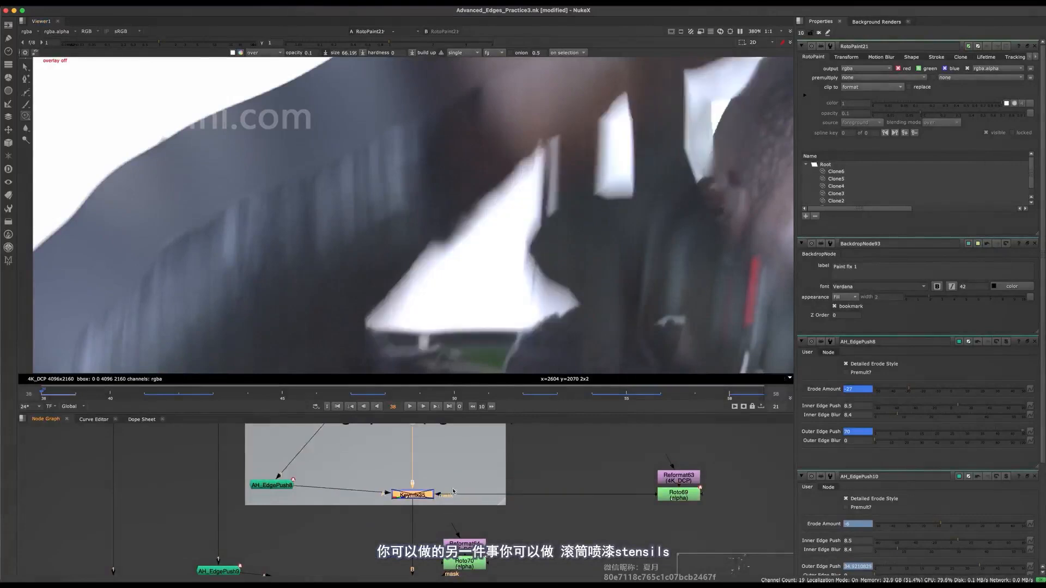
scroll(436, 432, up, 3)
key(Tab)
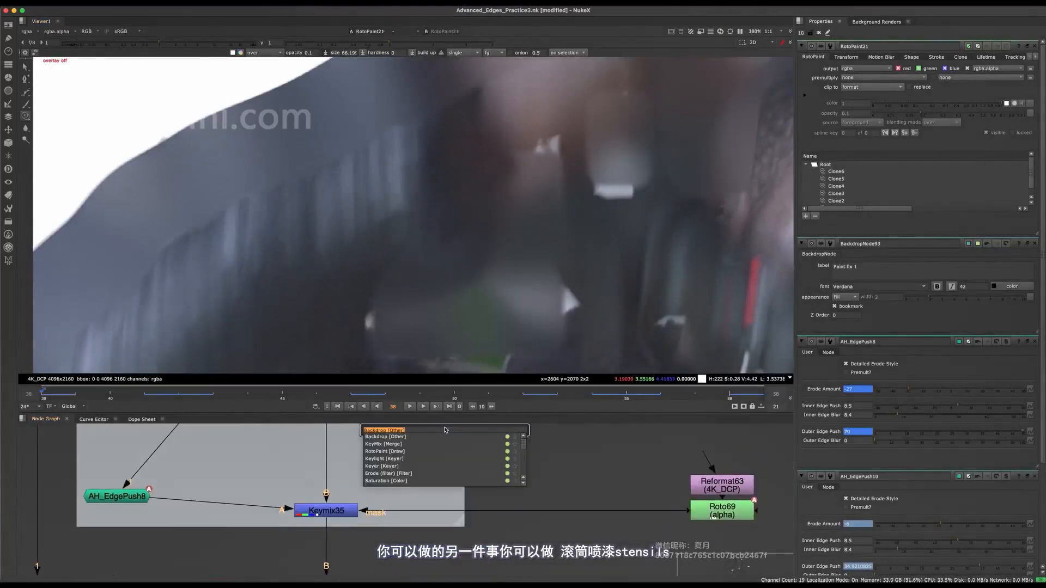
text(rotop)
key(Return)
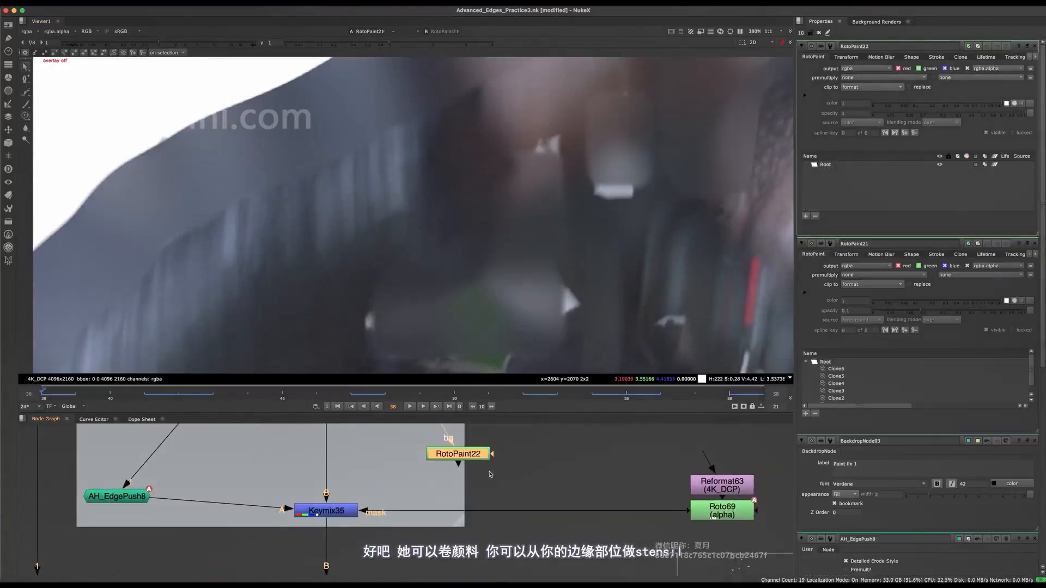
middle_drag(489, 475, 469, 518)
key(m)
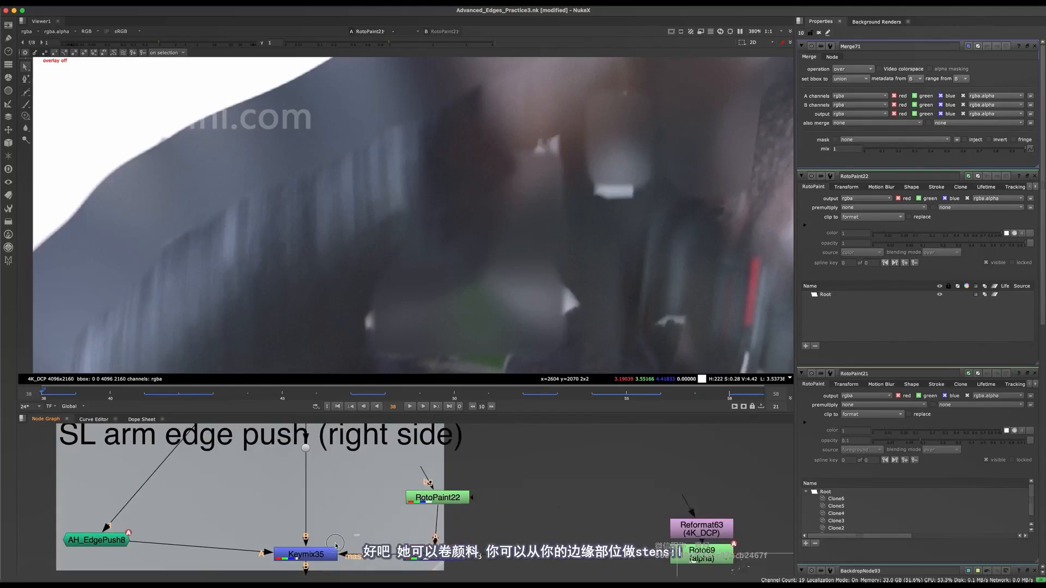
Toggle Keymix35 off and on to compare the arm gap with and without the right-side edge push.
click(330, 551)
middle_drag(385, 513, 439, 485)
key(d)
key(d)
key(d)
key(d)
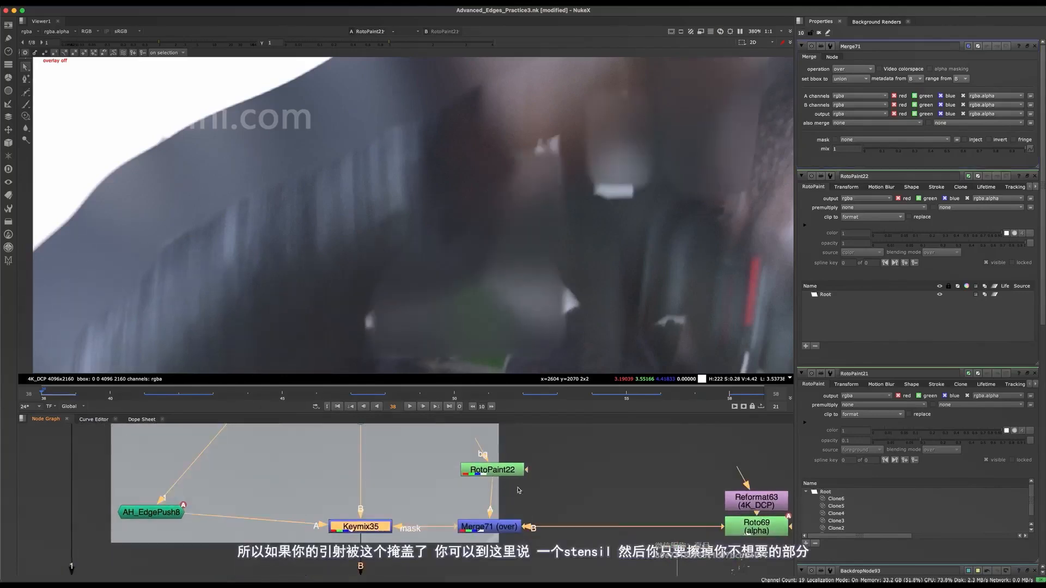
key(d)
key(d)
key(d)
key(d)
key(d)
key(d)
Set the operation of Merge71, below RotoPaint22, to stencil.
double_click(499, 471)
double_click(489, 526)
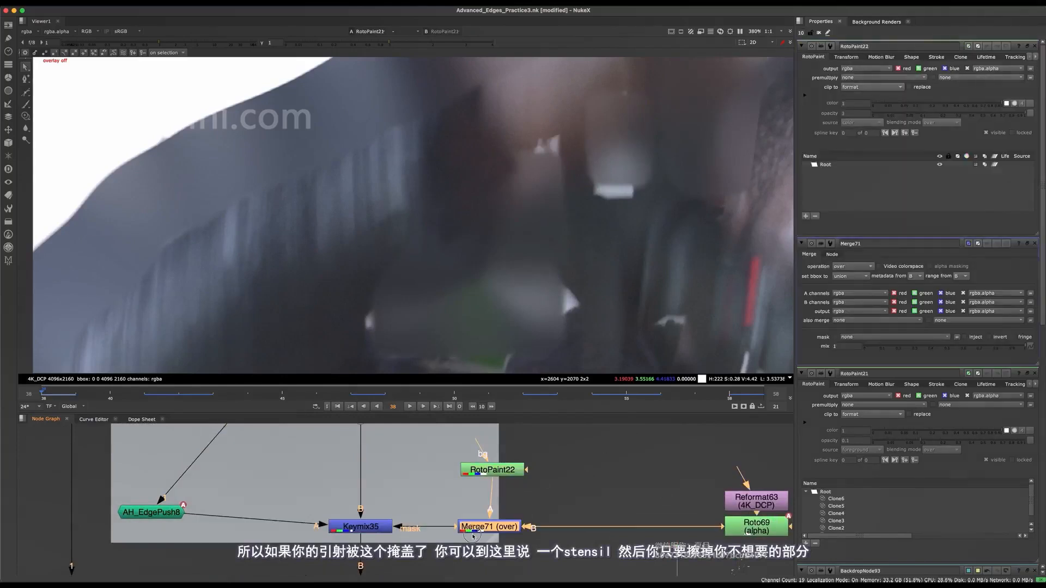
click(855, 72)
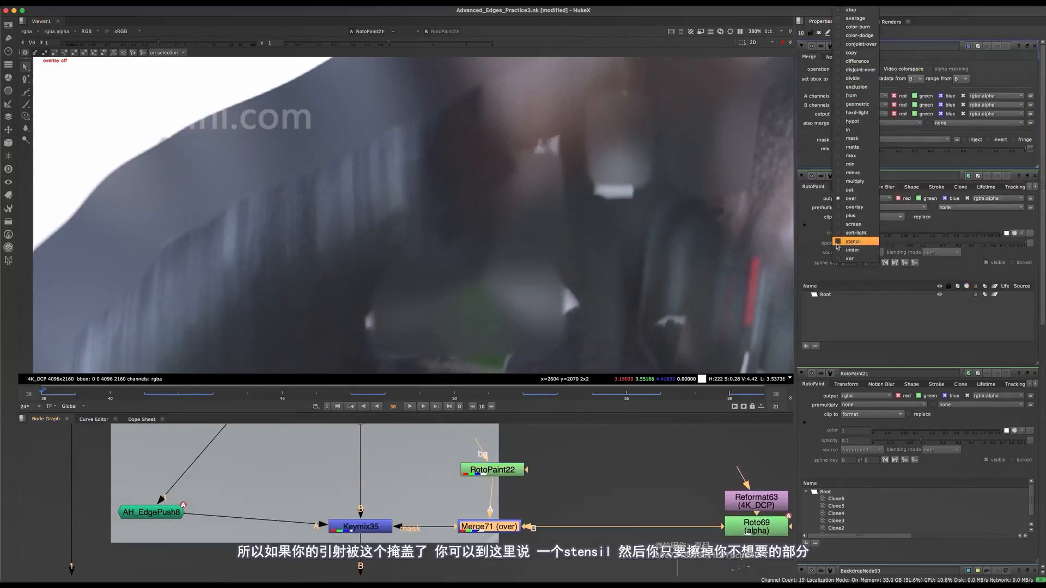
click(853, 242)
Set RotoPaint22's brush to opacity 0.2 and hardness 0, and paint a test stroke over the inner arm.
double_click(482, 474)
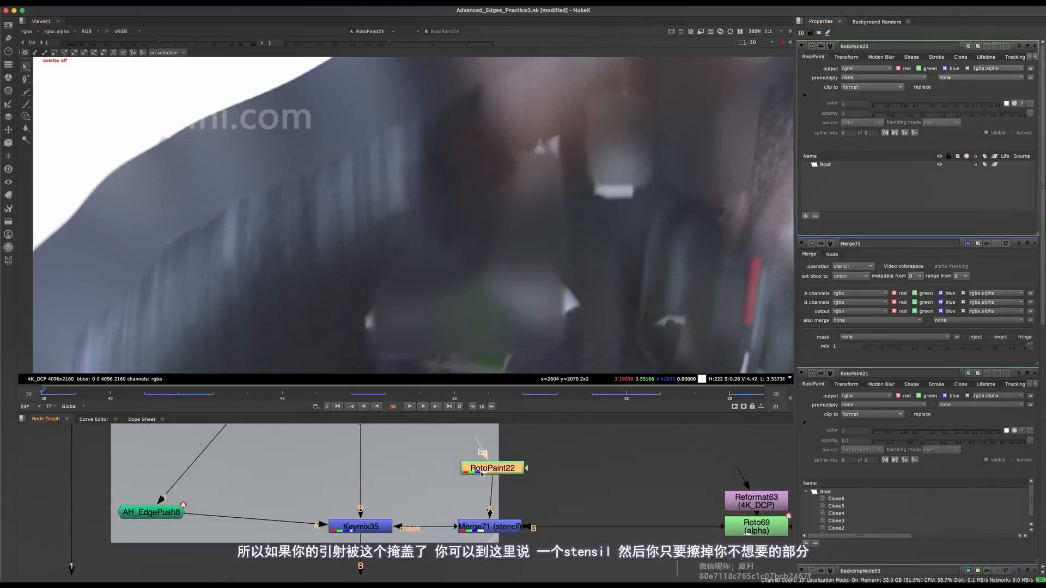
click(27, 104)
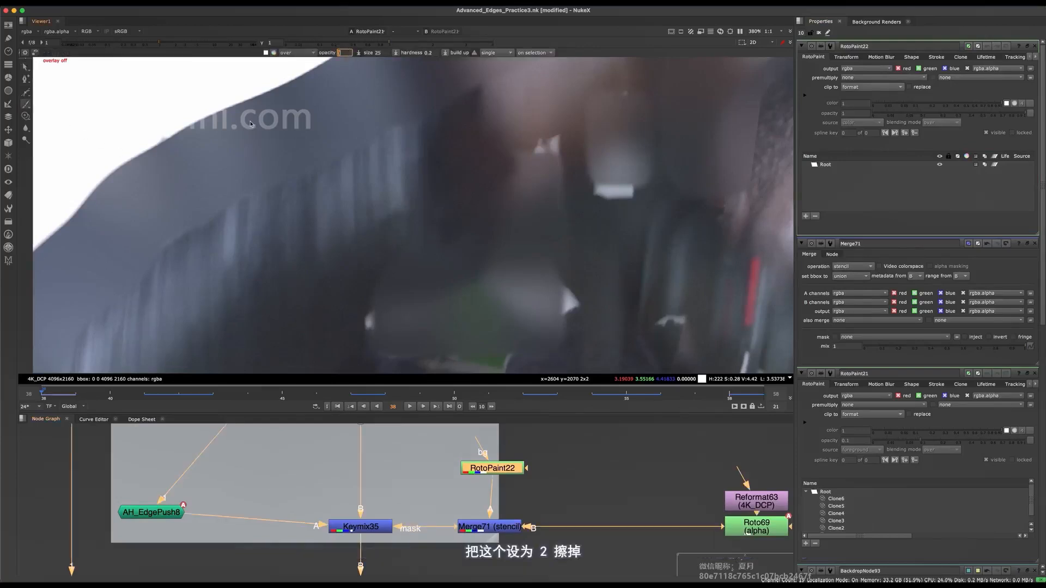
scroll(537, 284, up, 2)
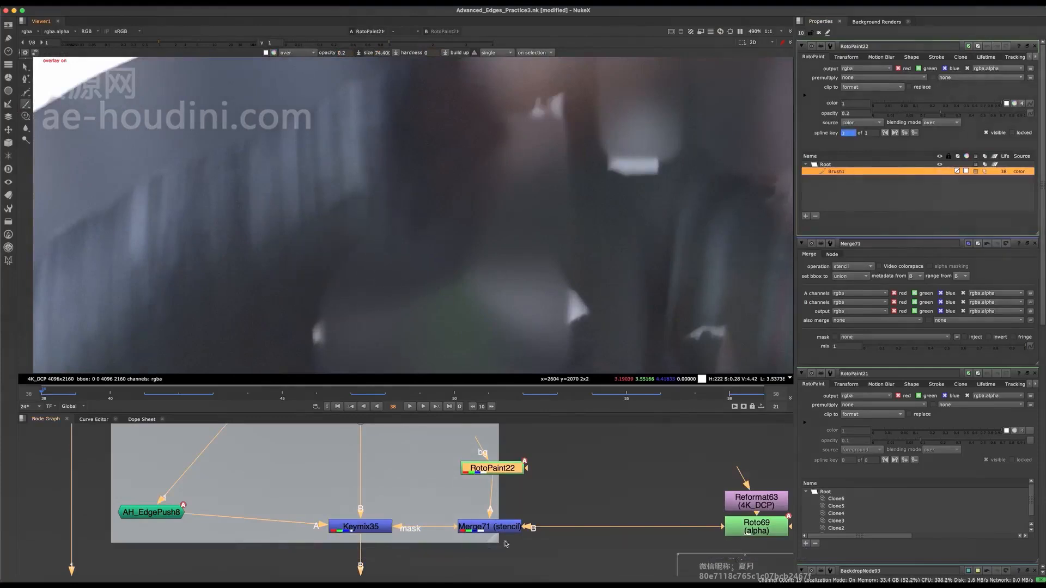
Open Merge71's settings and view its alpha to check the stencilled mask shape.
double_click(503, 531)
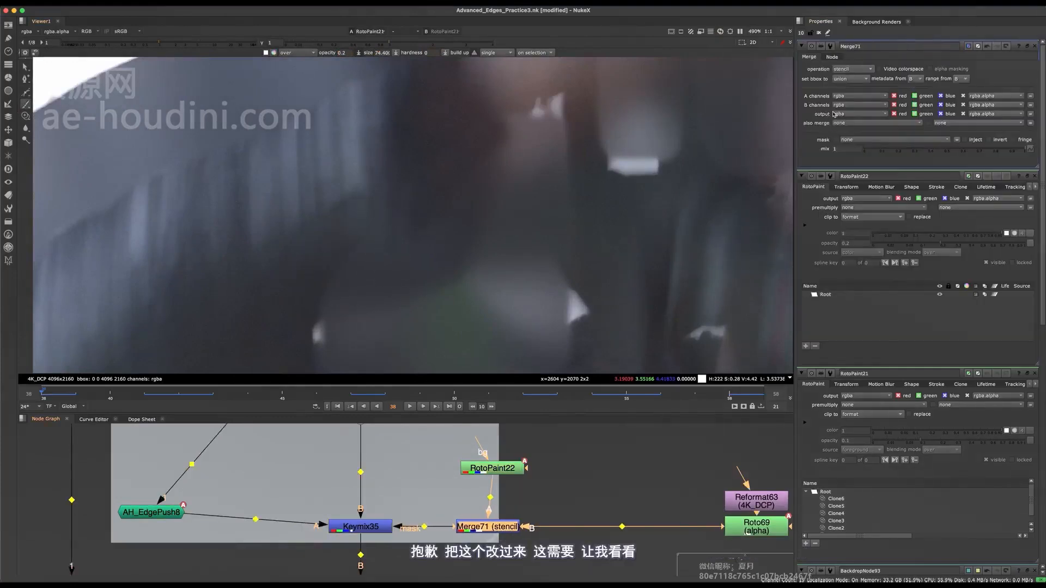
middle_drag(472, 540, 488, 533)
key(1)
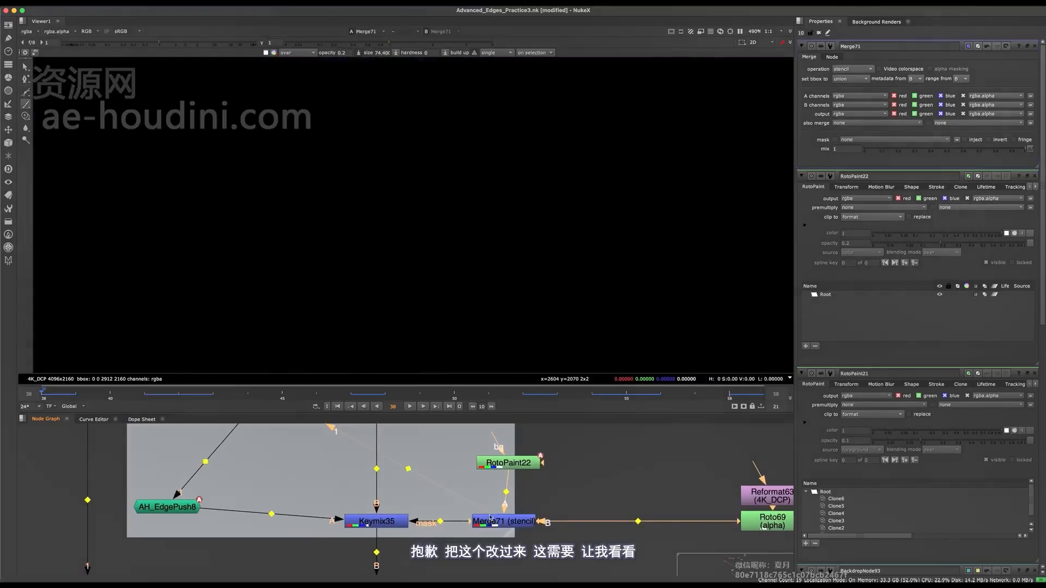
key(f)
key(a)
View Keymix35's colour output around the arm gap, try a brush stroke there and undo it.
key(a)
key(a)
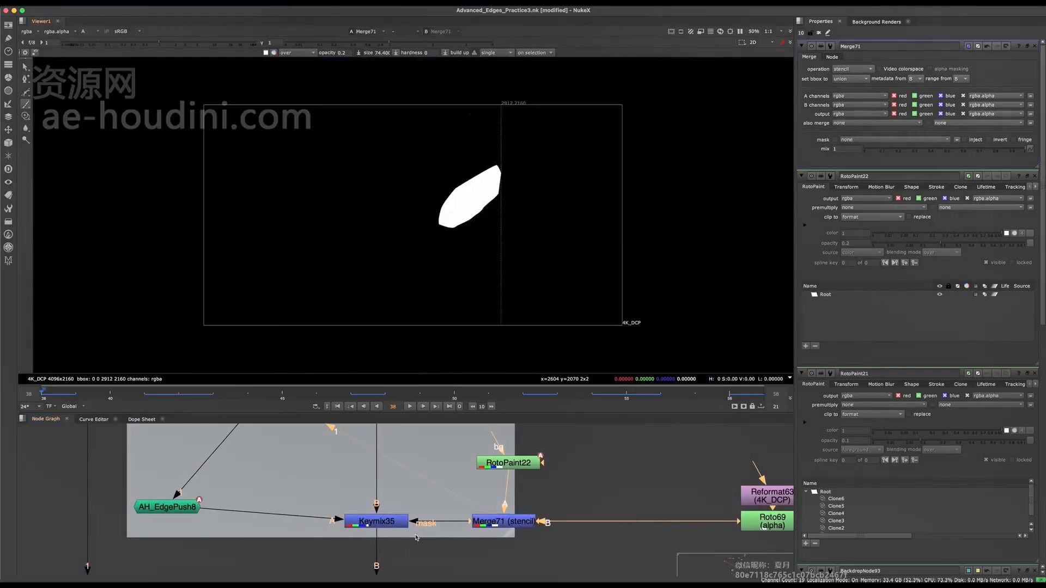
click(393, 523)
key(1)
key(a)
scroll(467, 182, up, 5)
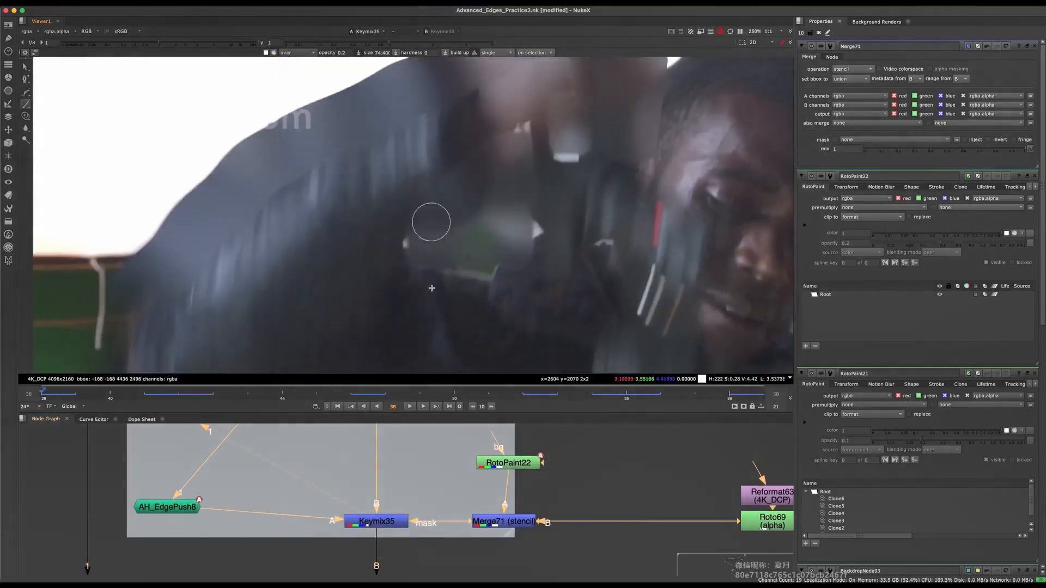
click(370, 524)
scroll(388, 250, up, 3)
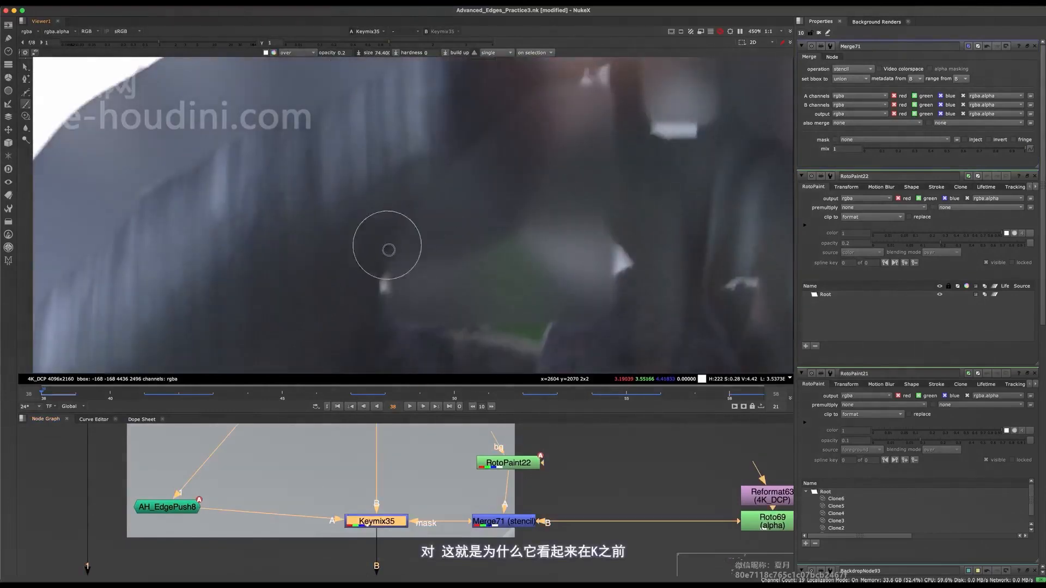
click(416, 198)
key(super+z)
Add a 4K_DCP Reformat above RotoPaint22 and connect it to the paint node's bg input.
click(564, 503)
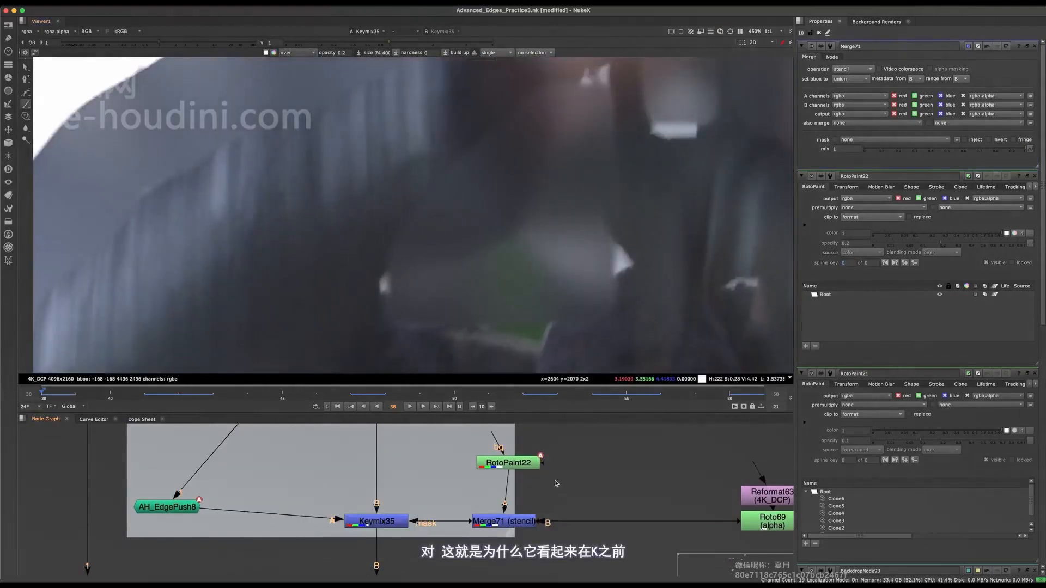
middle_drag(684, 509, 561, 520)
middle_drag(654, 525, 659, 571)
click(504, 463)
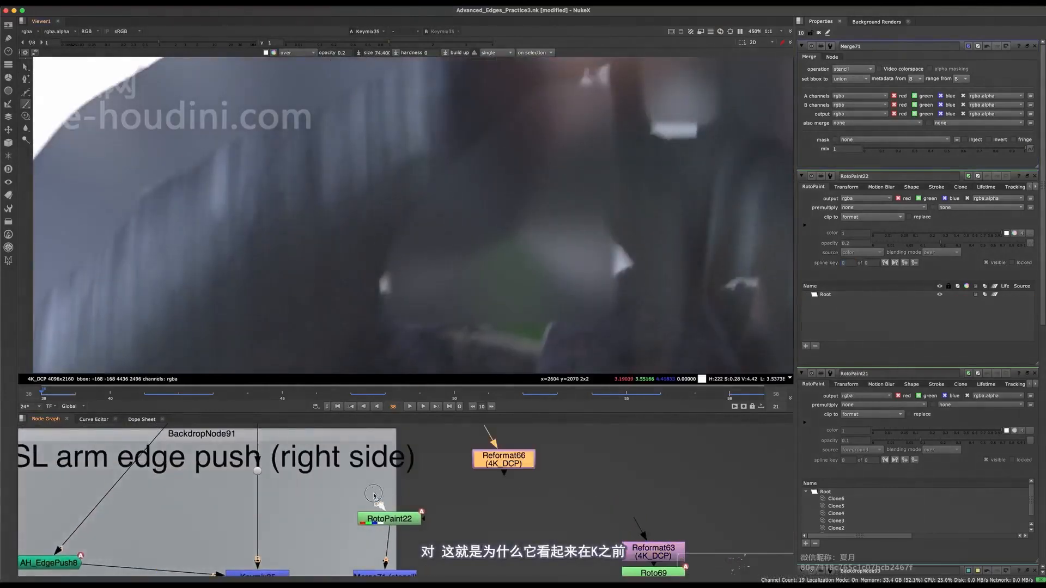
drag(507, 463, 375, 483)
middle_drag(394, 511, 429, 479)
drag(437, 486, 426, 489)
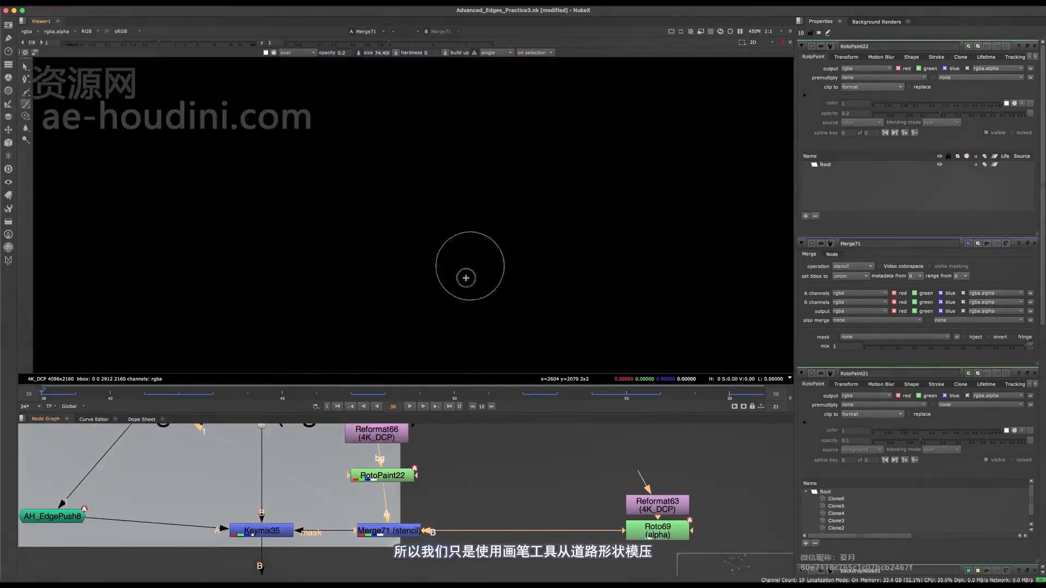
Inspect Keymix35's alpha, then return to its colour output around the arm gap.
drag(291, 500, 222, 561)
key(1)
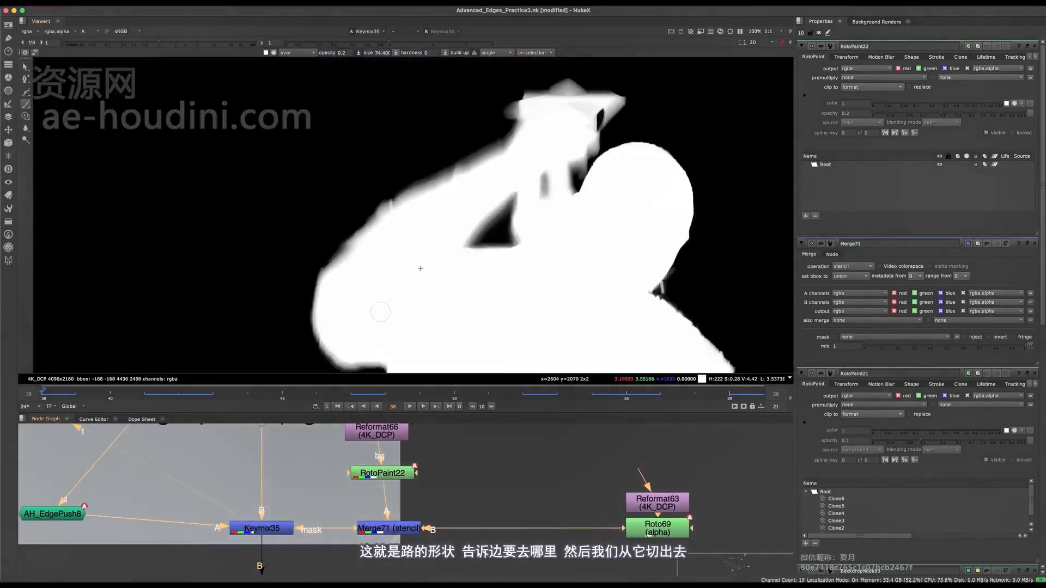
key(a)
drag(321, 494, 211, 576)
scroll(539, 211, up, 5)
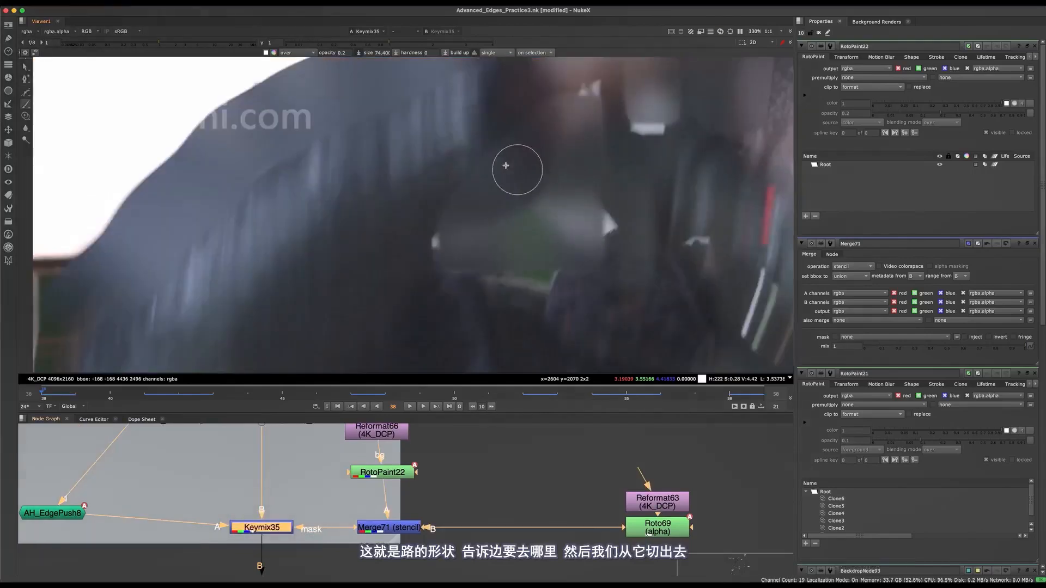
drag(430, 227, 483, 170)
scroll(484, 169, up, 5)
key(ctrl+z)
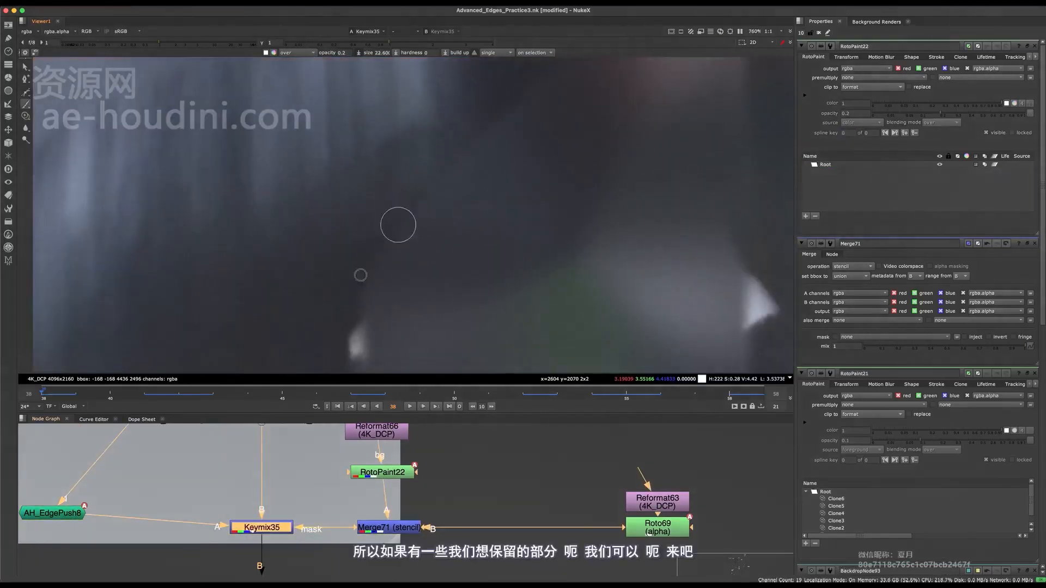
drag(362, 309, 378, 227)
middle_drag(411, 217, 420, 222)
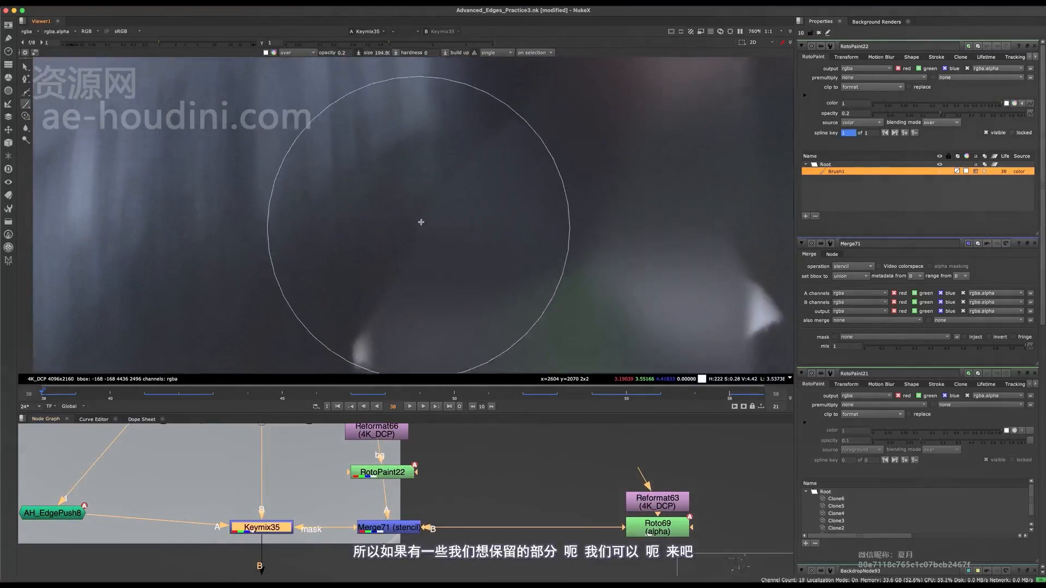
shift+drag(432, 191, 394, 214)
mouse_move(424, 211)
middle_down()
mouse_move(414, 213)
mouse_move(427, 202)
middle_up()
shift+drag(406, 204, 367, 246)
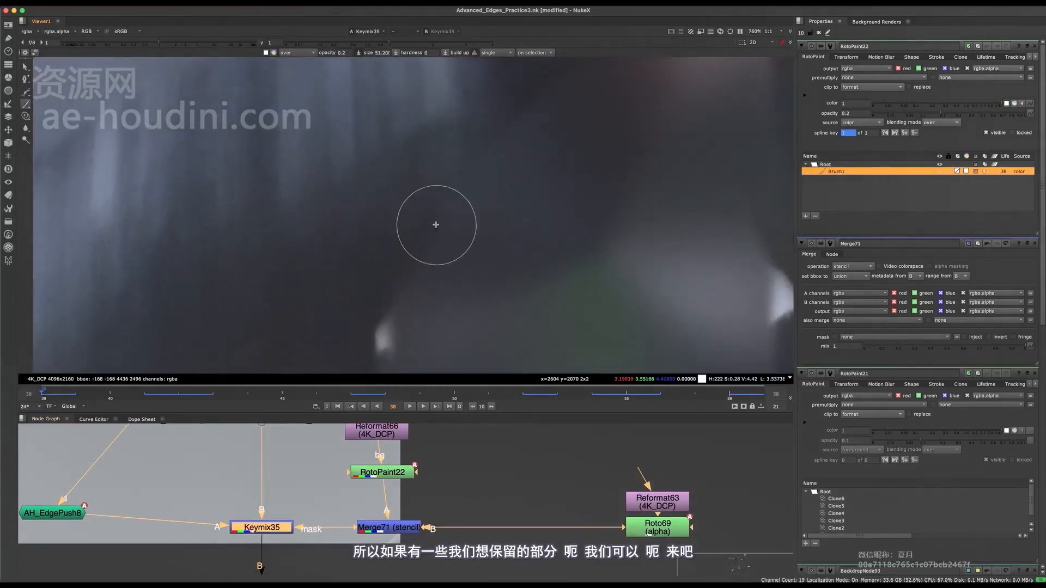
middle_drag(434, 224, 429, 212)
shift+drag(568, 180, 476, 211)
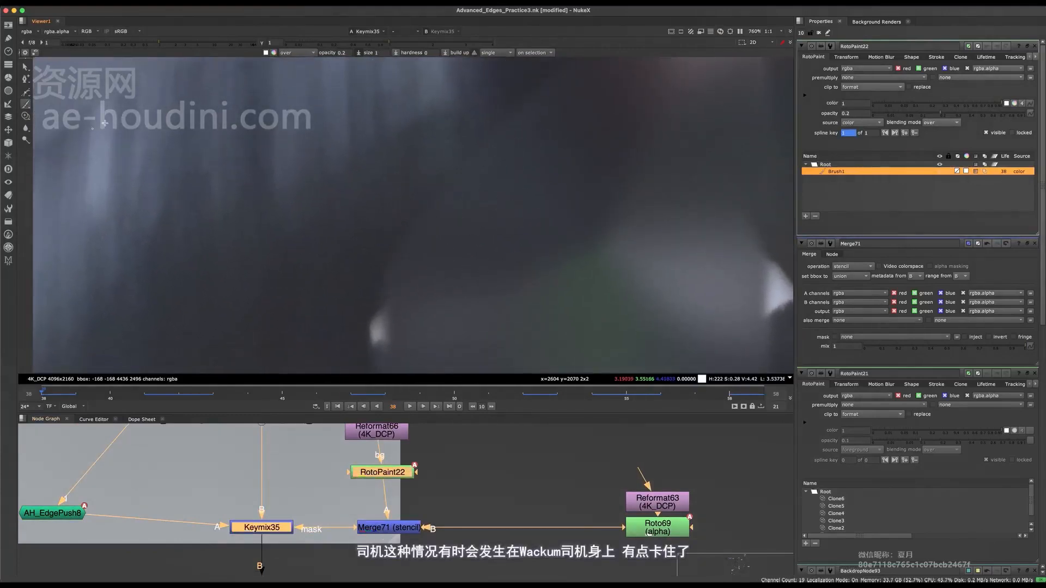
key(super+z)
shift+drag(105, 124, 299, 191)
mouse_move(382, 321)
mouse_down()
mouse_move(436, 218)
mouse_move(522, 131)
mouse_up()
key(super+z)
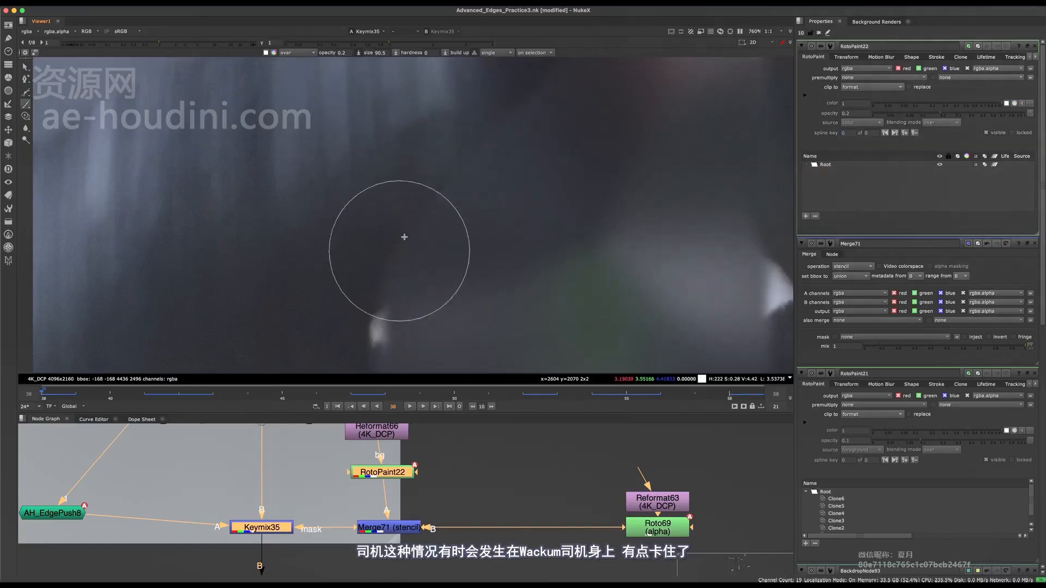
Paint two soft strokes of about size 68 at 0.2 opacity along the inner arm edge on frame 38.
mouse_move(402, 240)
shift+mouse_down()
mouse_move(364, 244)
mouse_move(446, 173)
shift+mouse_up()
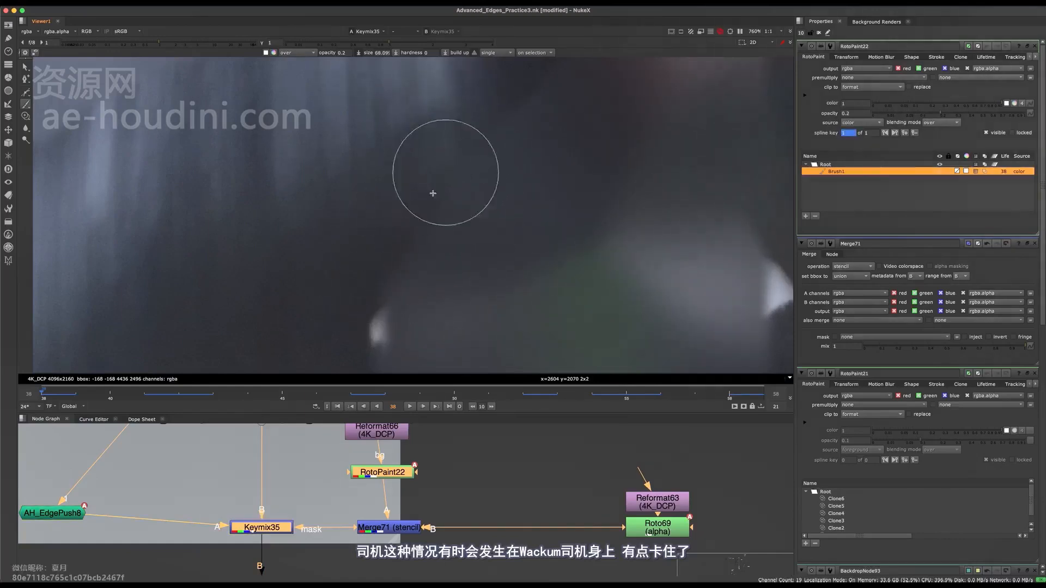
middle_drag(433, 194, 404, 240)
drag(449, 166, 486, 115)
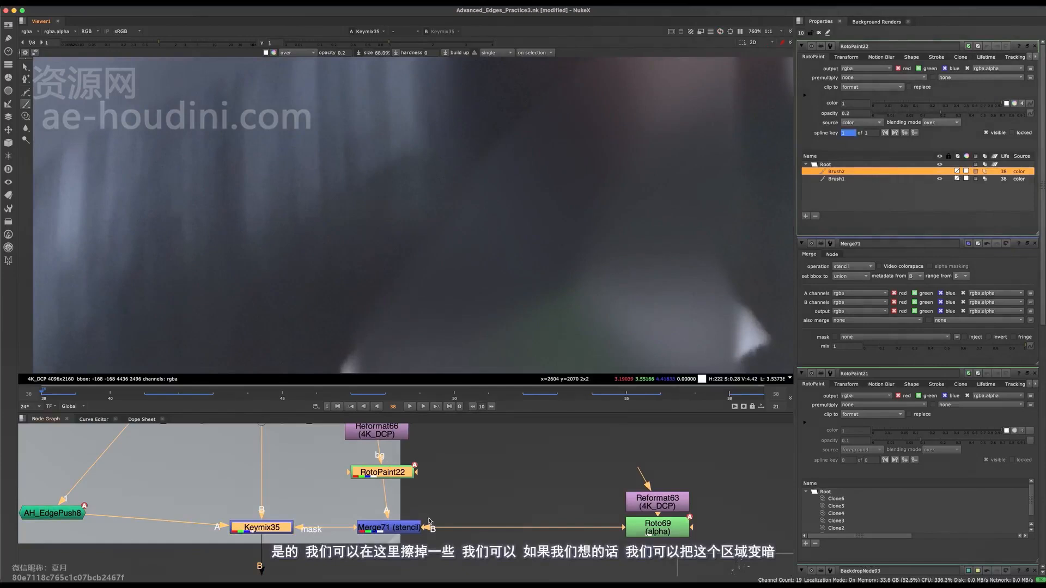
click(365, 533)
key(d)
click(261, 527)
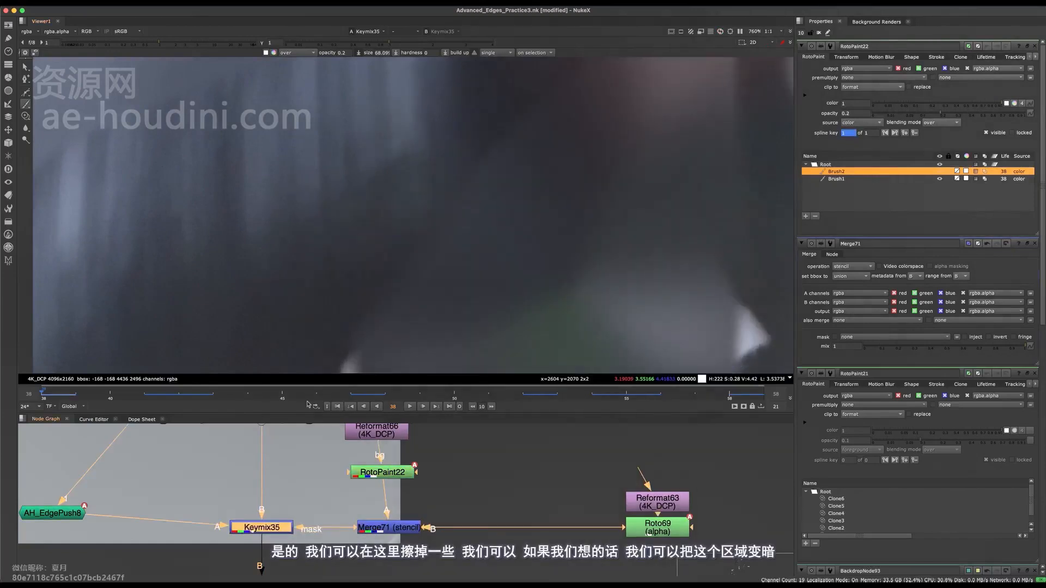
Add two smaller strokes of size 34 beside the upper inner arm edge, and hide the overlay to review them.
drag(495, 200, 534, 159)
scroll(525, 170, down, 4)
key(o)
scroll(489, 249, down, 2)
scroll(488, 251, up, 3)
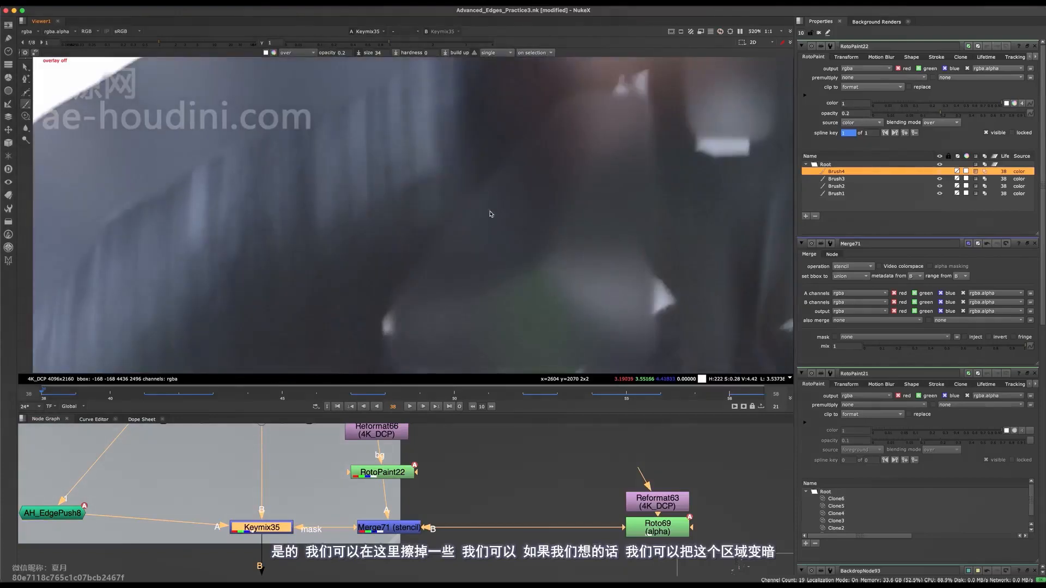
scroll(476, 221, down, 3)
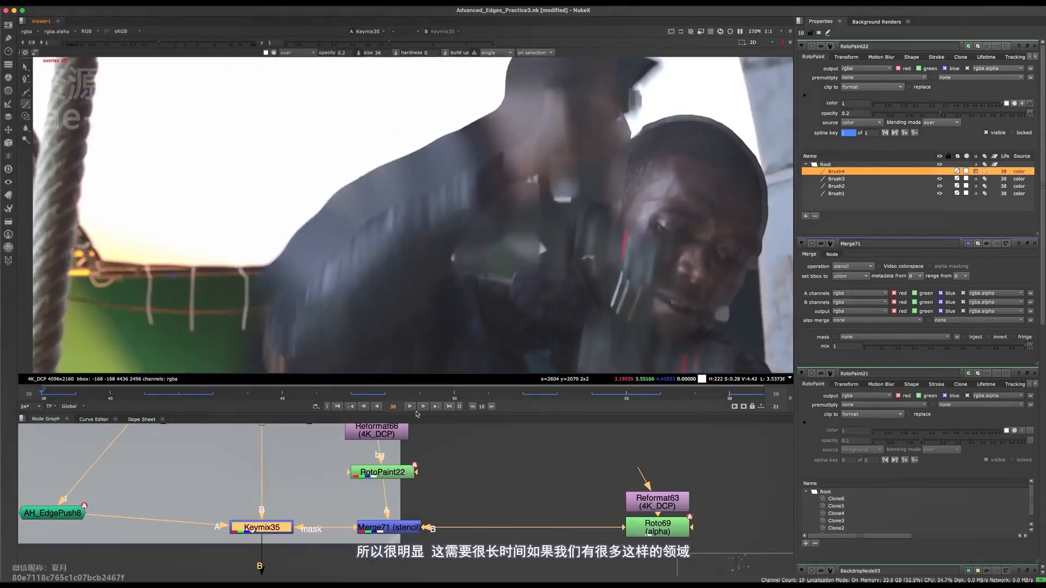
Toggle Keymix35 off and on to compare the arm with and without the painted edge push.
click(312, 489)
click(262, 527)
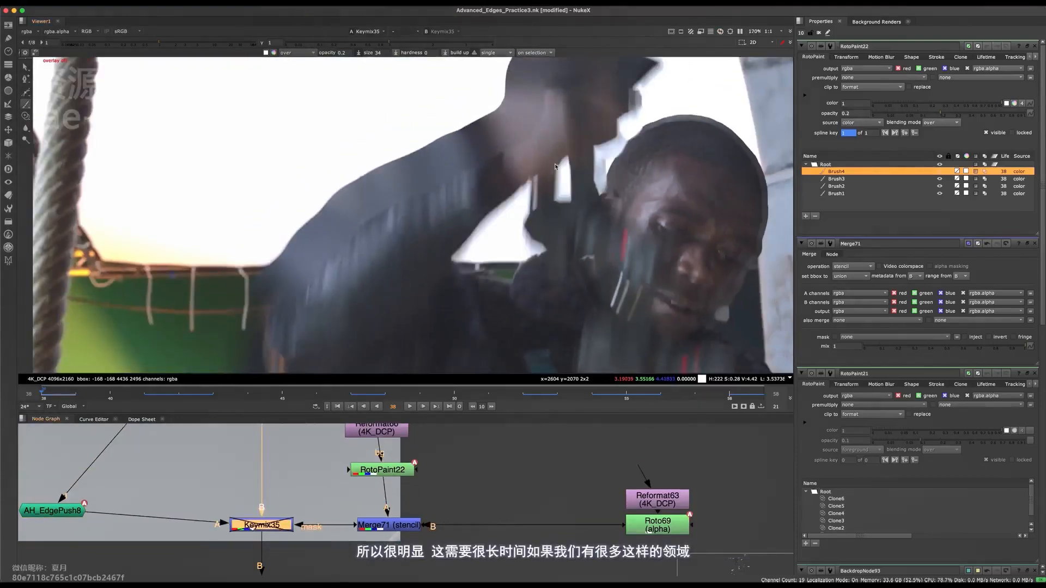
scroll(521, 189, up, 3)
key(d)
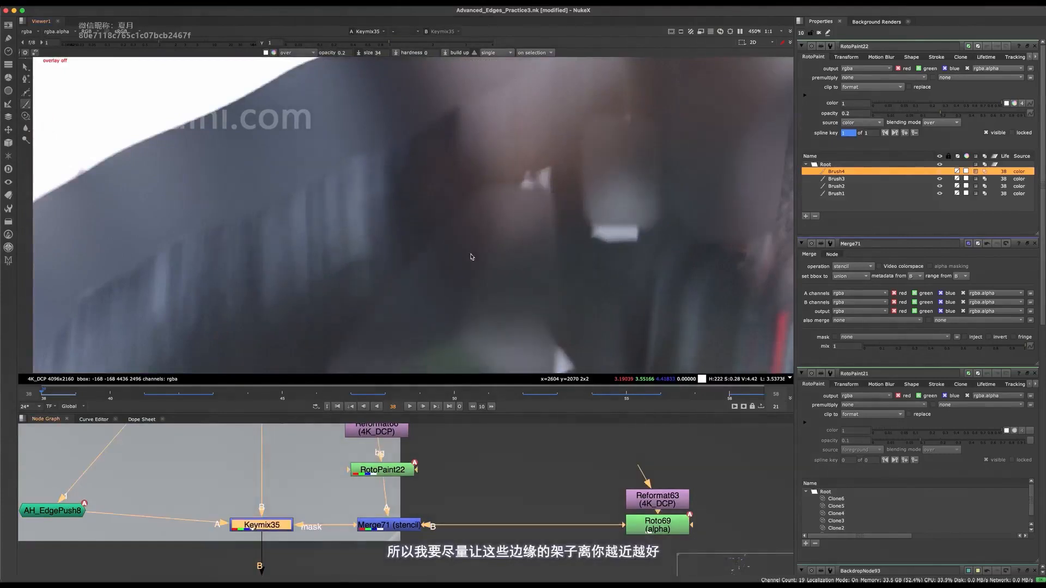
key(d)
key(d)
Show the overlay again and brush two more 0.2-opacity strokes over the dark inner arm area on frame 38.
scroll(491, 195, up, 2)
key(q)
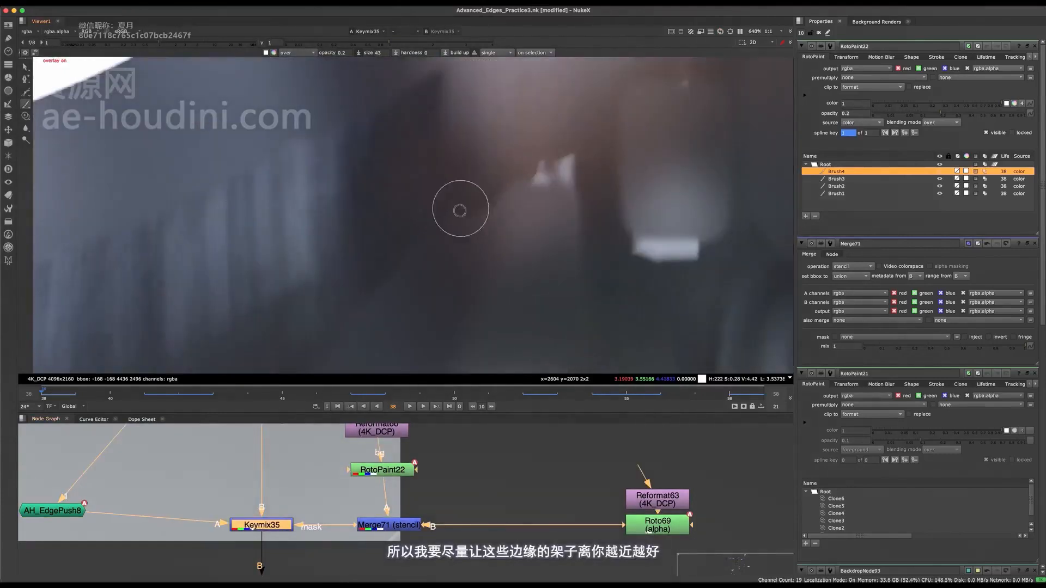
mouse_move(447, 201)
shift+mouse_down()
mouse_move(427, 216)
mouse_move(483, 156)
mouse_move(444, 179)
mouse_move(463, 184)
mouse_move(467, 175)
shift+mouse_up()
key(ctrl+z)
scroll(477, 184, down, 2)
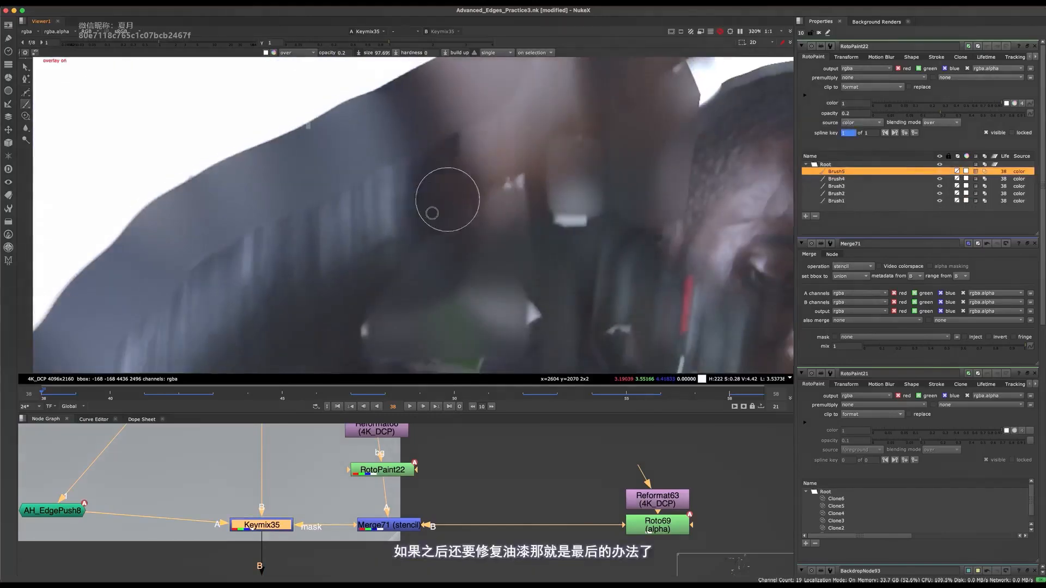
drag(435, 209, 496, 152)
scroll(502, 156, down, 3)
Go to frame 39 and paint two strokes of size 52.5 along the inner arm edge and white gap.
key(Right)
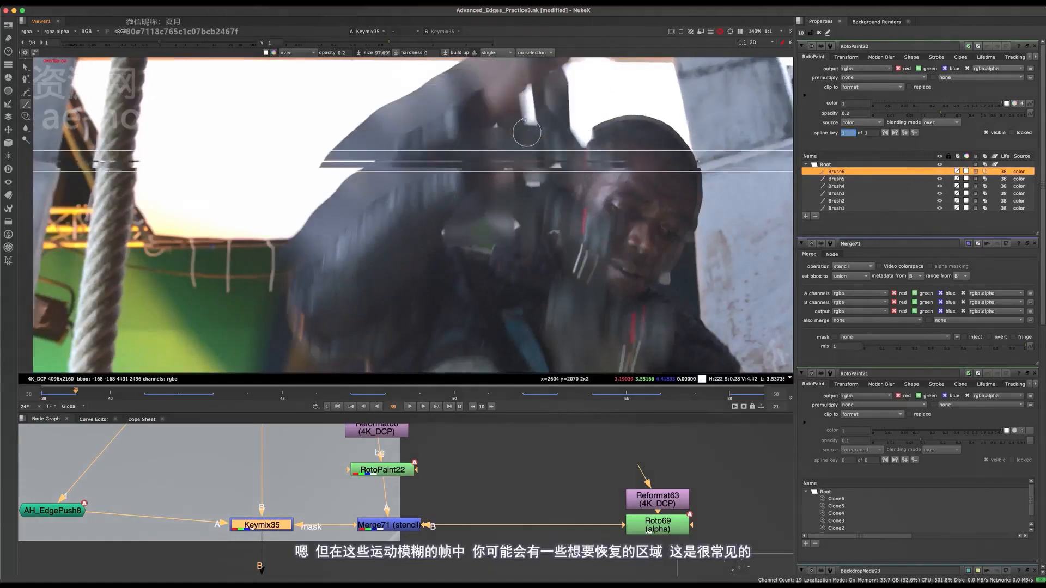
scroll(483, 168, up, 3)
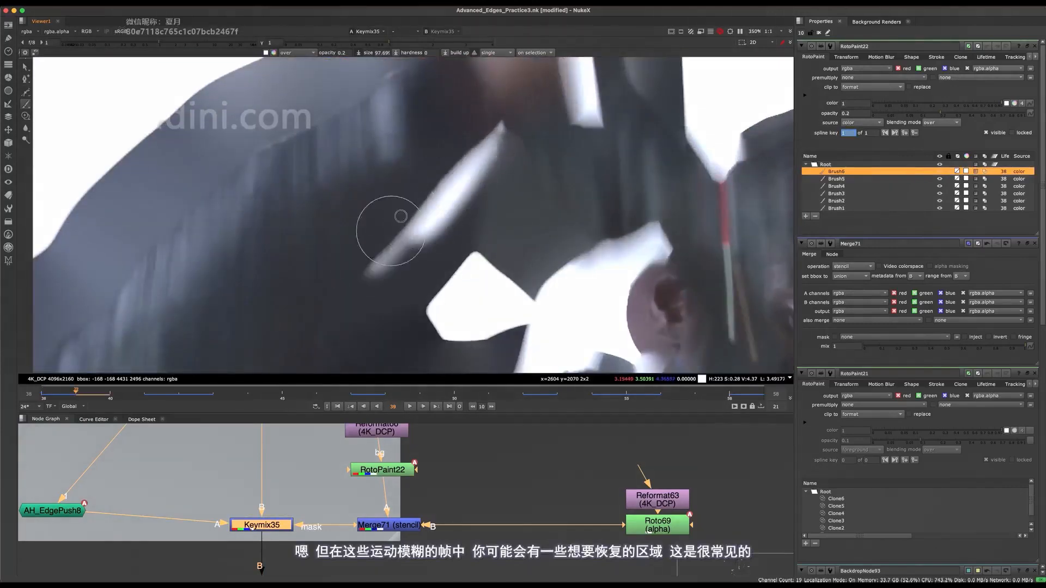
drag(390, 231, 449, 155)
drag(478, 121, 488, 106)
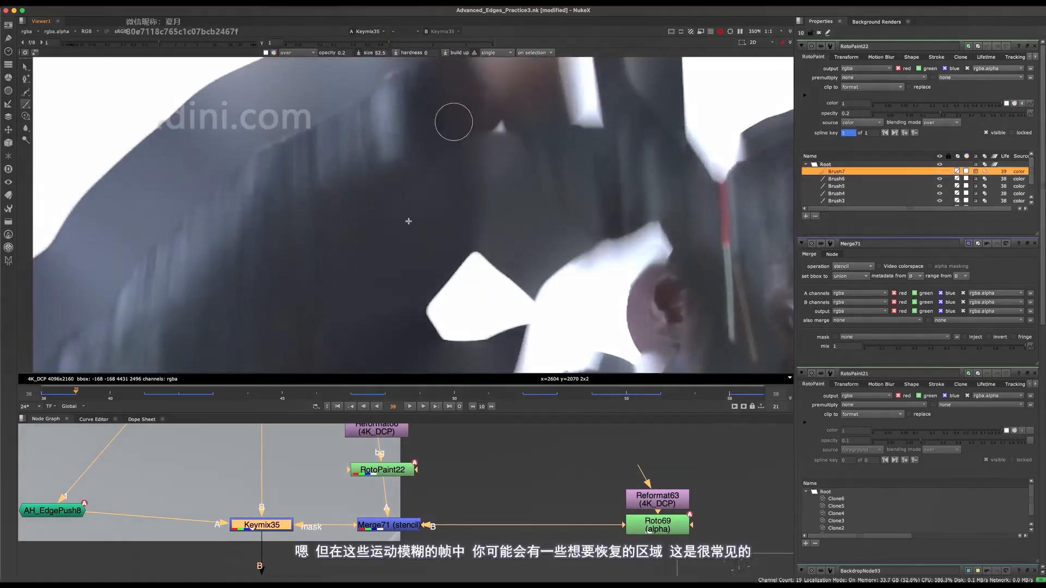
middle_drag(409, 222, 460, 163)
scroll(398, 229, up, 3)
mouse_move(379, 286)
mouse_down()
mouse_move(414, 151)
mouse_move(480, 86)
mouse_up()
scroll(420, 241, down, 3)
Undo the last stroke and paint another 0.2-opacity stroke across the dark sleeve below the gap on frame 39.
scroll(425, 273, up, 4)
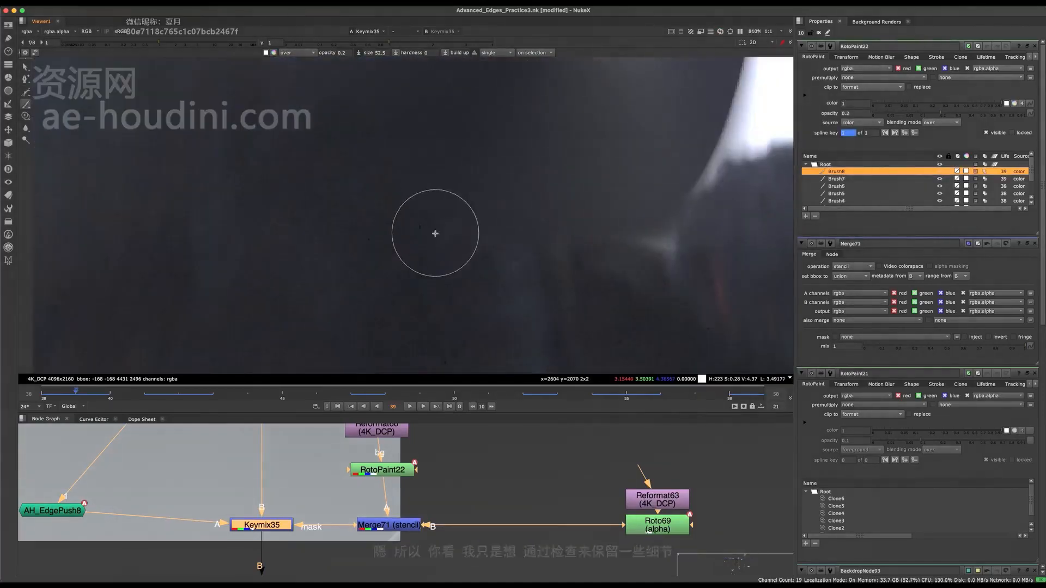
key(ctrl+z)
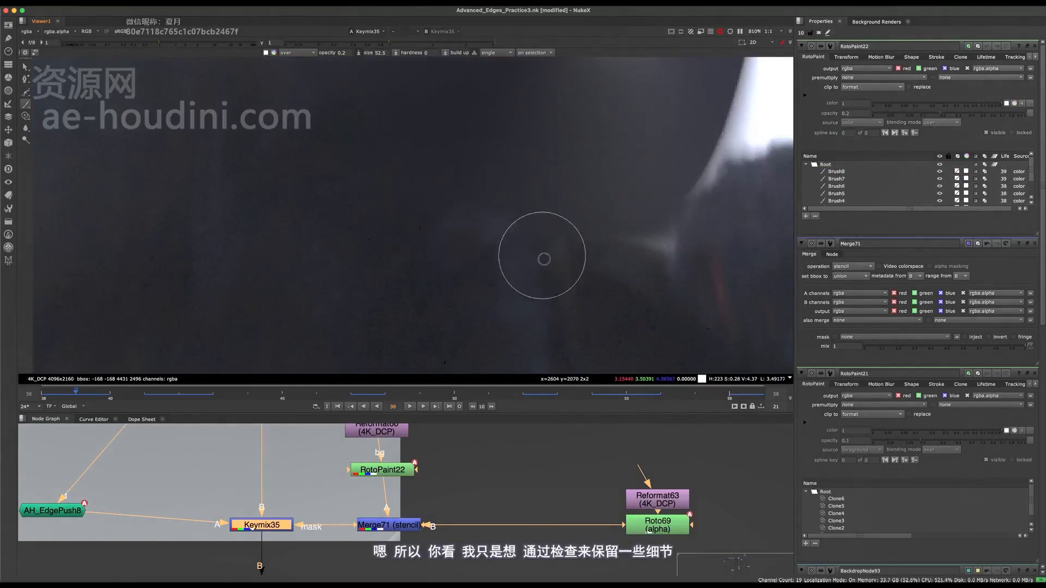
drag(543, 258, 622, 276)
scroll(511, 303, down, 5)
Toggle Keymix35 to compare the arm edge on frame 39, and step through the neighbouring frames.
key(d)
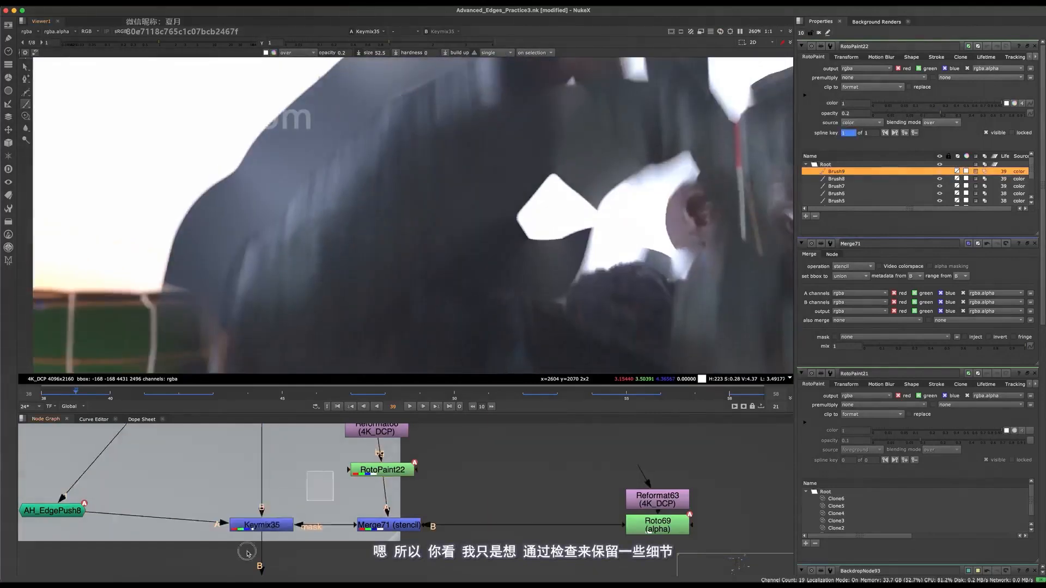
key(d)
middle_drag(450, 226, 451, 222)
scroll(450, 223, down, 3)
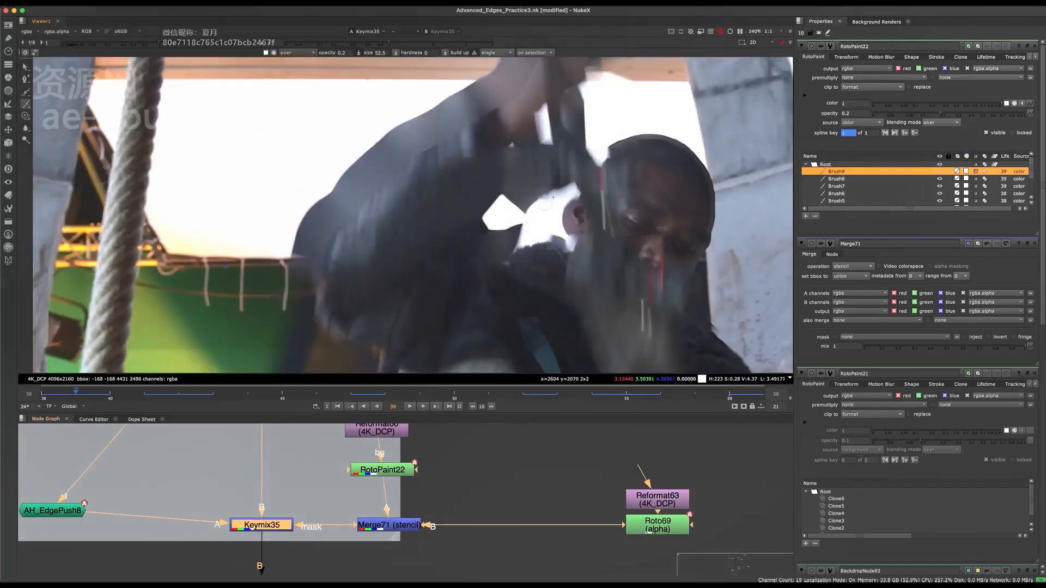
key(Right)
key(Left)
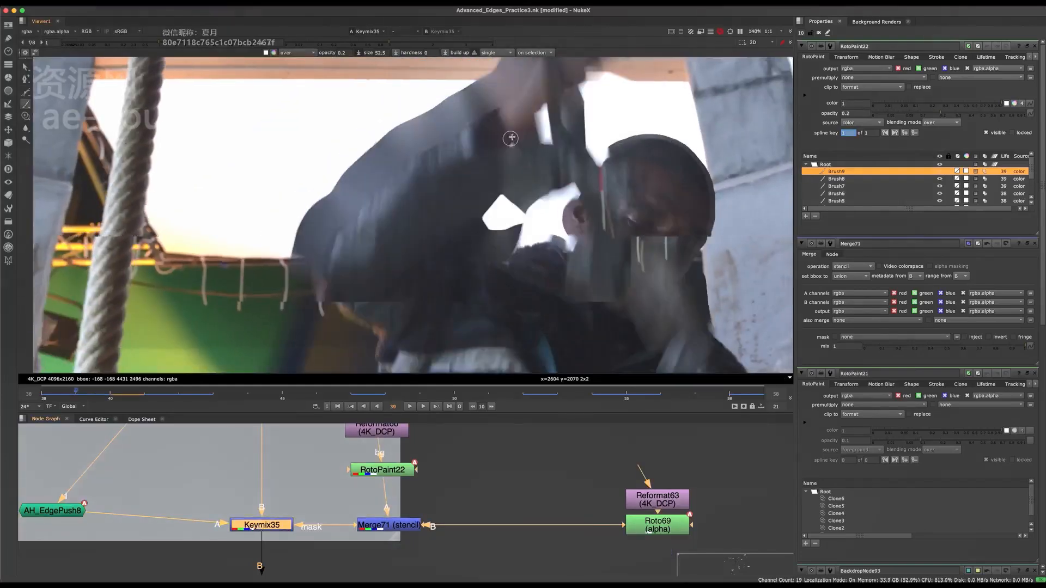
Brush two more 0.2-opacity strokes over the dark inner arm on frame 39, and toggle the overlay to check the edge.
scroll(516, 142, up, 5)
mouse_move(499, 174)
mouse_down()
mouse_move(531, 152)
mouse_move(477, 152)
mouse_move(453, 178)
mouse_move(540, 158)
mouse_move(556, 205)
mouse_up()
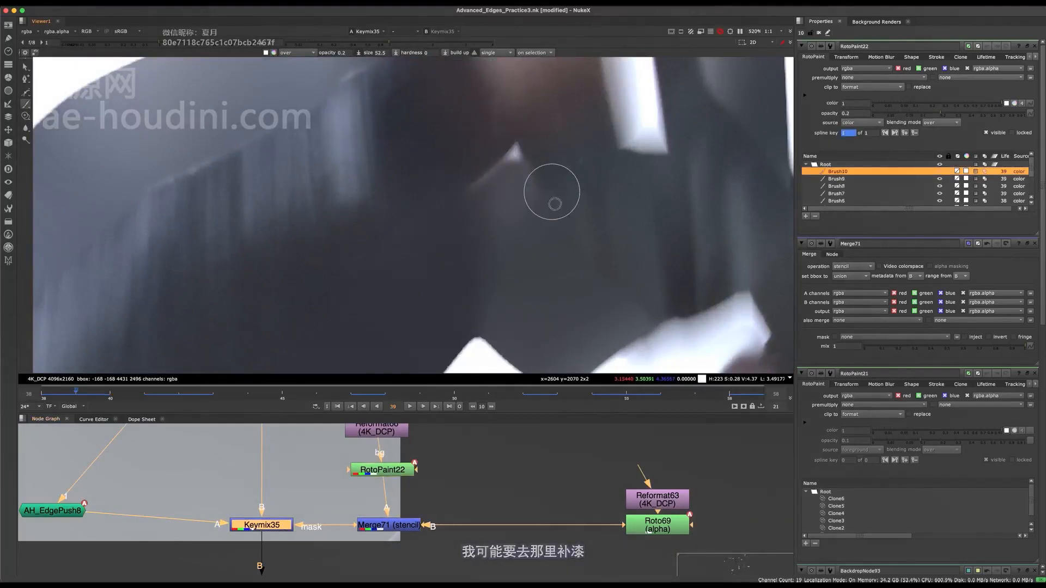
key(q)
middle_drag(517, 104, 497, 175)
middle_drag(463, 222, 409, 158)
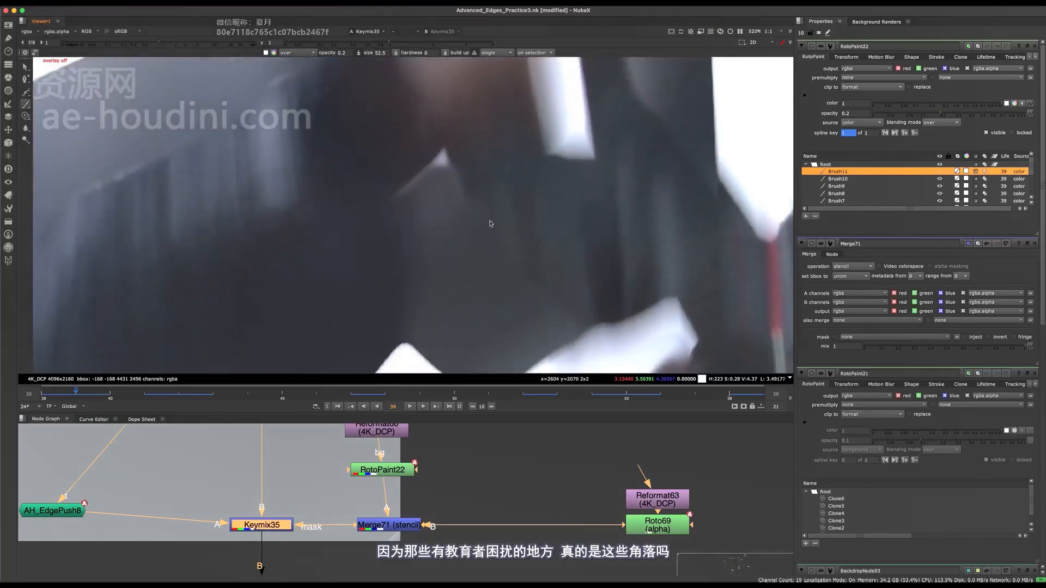
middle_drag(472, 209, 465, 190)
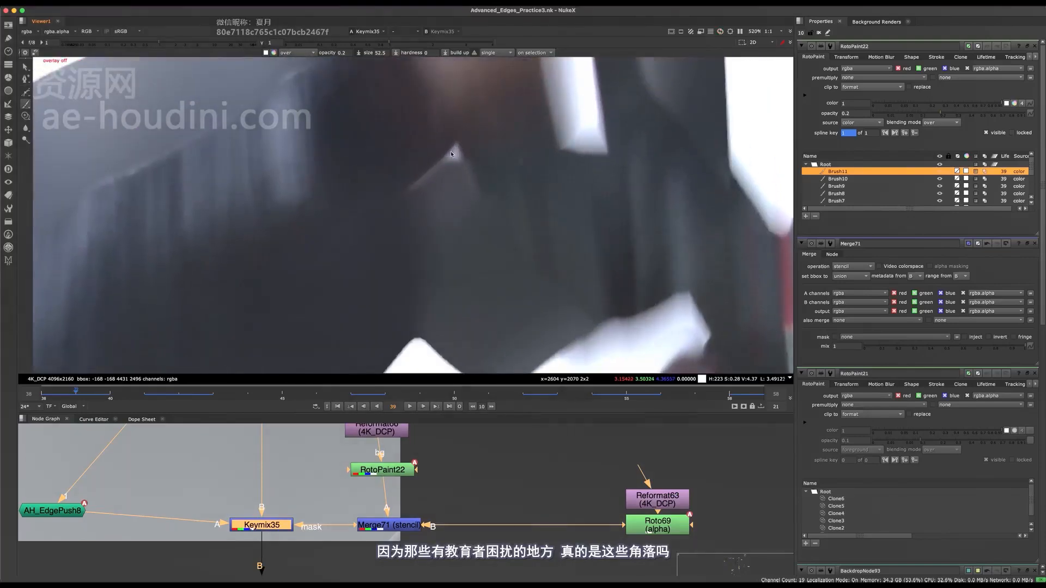
key(q)
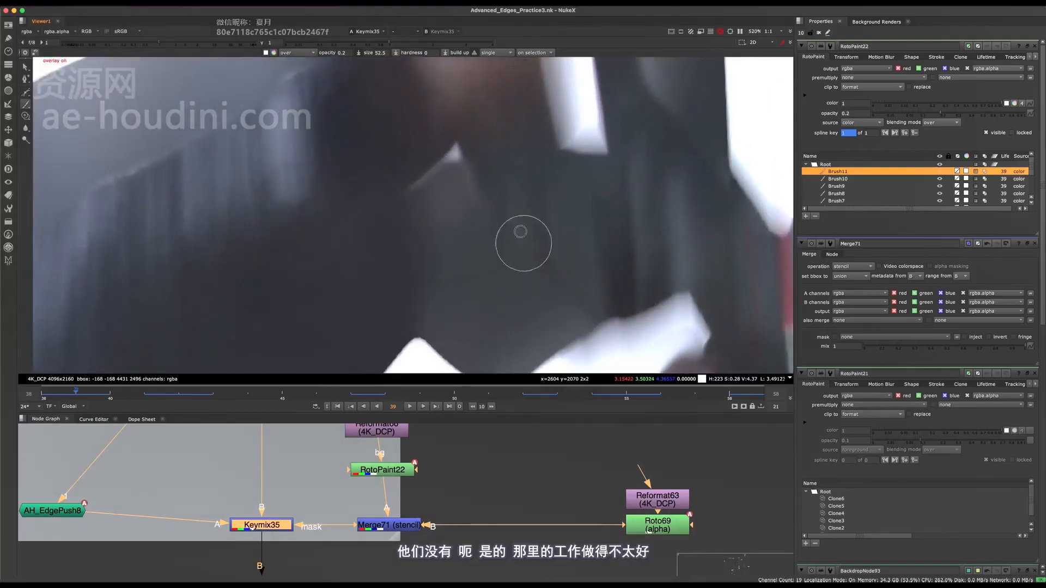
Brush more 0.2-opacity strokes across the dark sleeve above the white gap on frame 39, undoing the unwanted ones.
mouse_move(521, 277)
mouse_down()
mouse_move(544, 272)
mouse_move(551, 251)
mouse_up()
key(ctrl+z)
middle_drag(551, 254, 561, 278)
mouse_move(512, 234)
middle_down()
mouse_move(448, 194)
mouse_move(427, 164)
middle_up()
drag(478, 271, 489, 266)
key(ctrl+z)
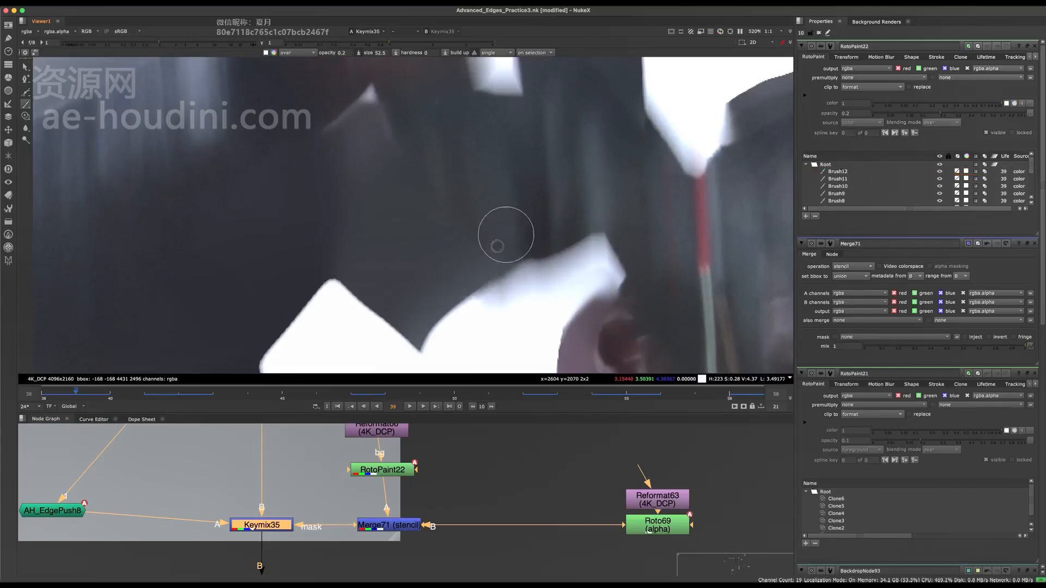
scroll(503, 235, down, 5)
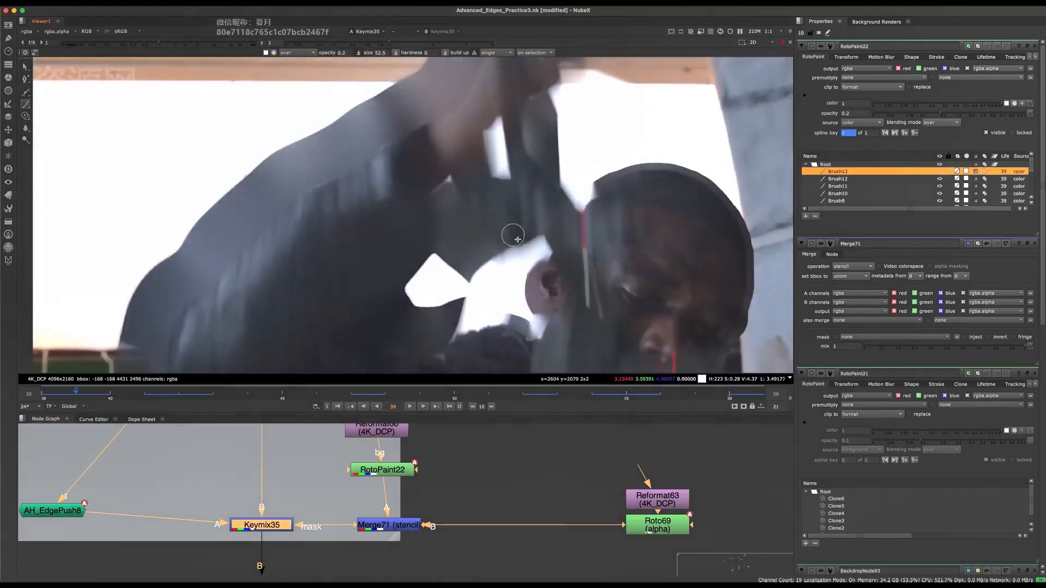
middle_drag(492, 198, 493, 235)
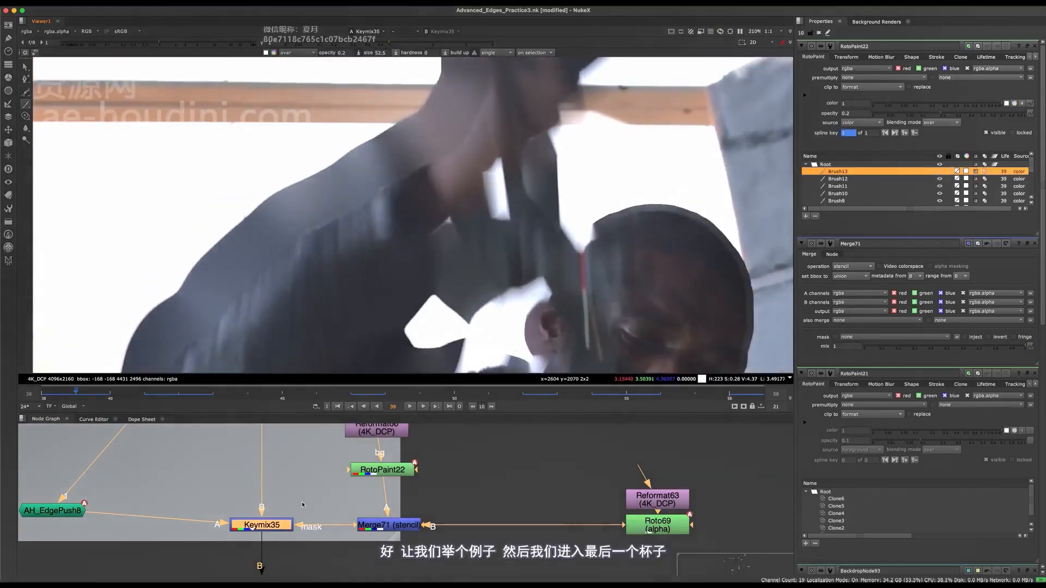
Toggle Keymix35 to compare the arm edge, and show the final Merge35 comp in full frame.
key(d)
key(d)
scroll(327, 507, down, 10)
middle_drag(340, 570, 350, 512)
key(space)
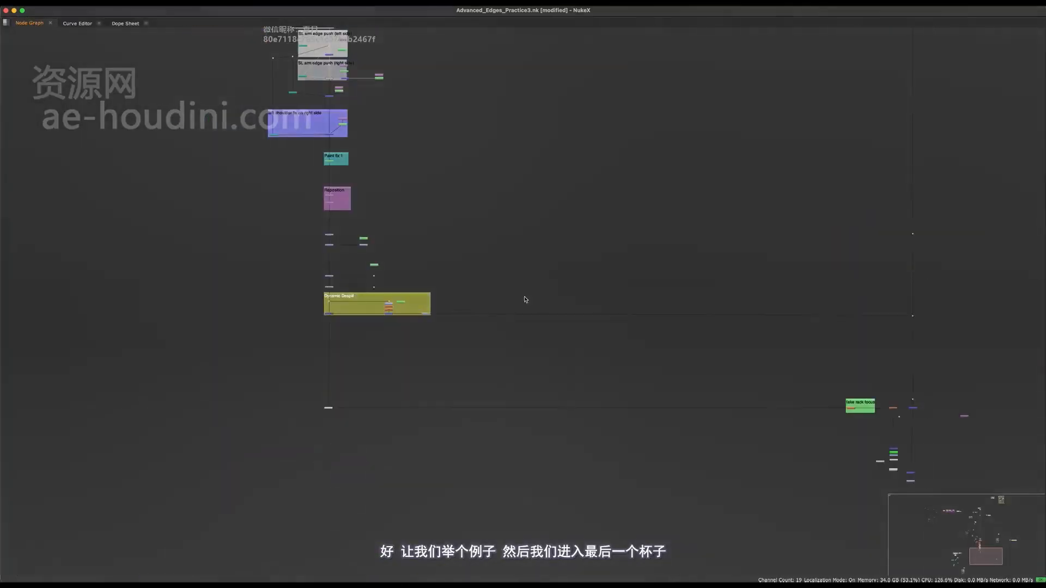
middle_drag(882, 447, 637, 306)
middle_drag(460, 396, 644, 533)
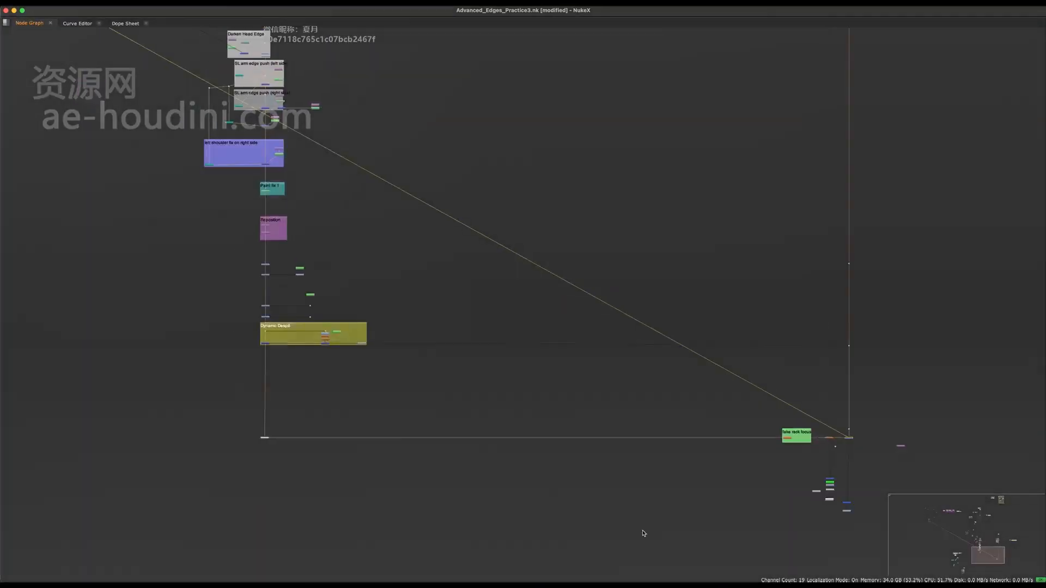
key(space)
key(f)
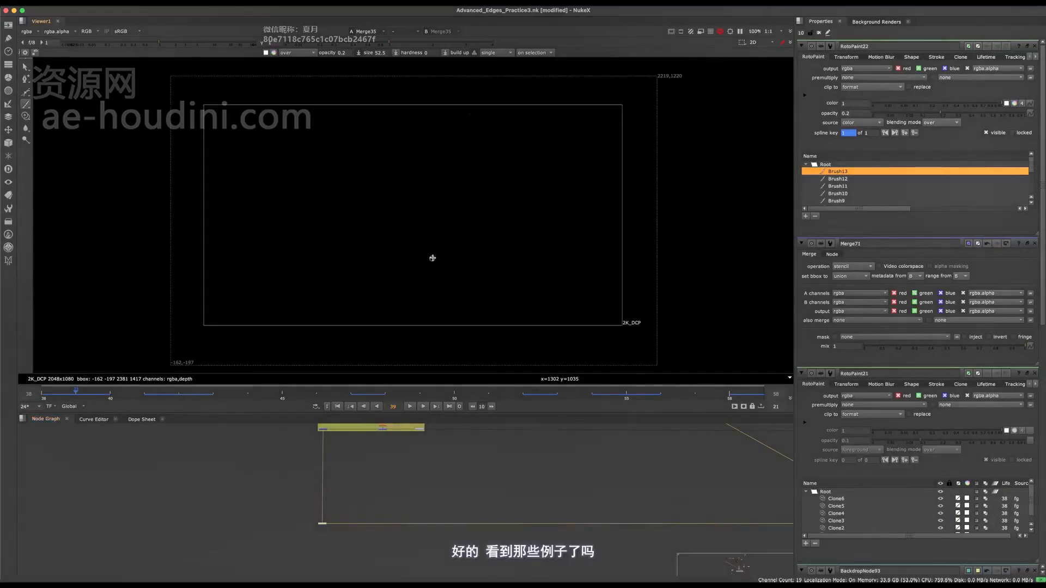
Open the RotoPaint21 node in the Paint fix 1 backdrop and inspect the arm in the comp.
middle_drag(422, 430, 370, 572)
mouse_move(373, 448)
middle_down()
mouse_move(374, 555)
mouse_move(395, 448)
middle_up()
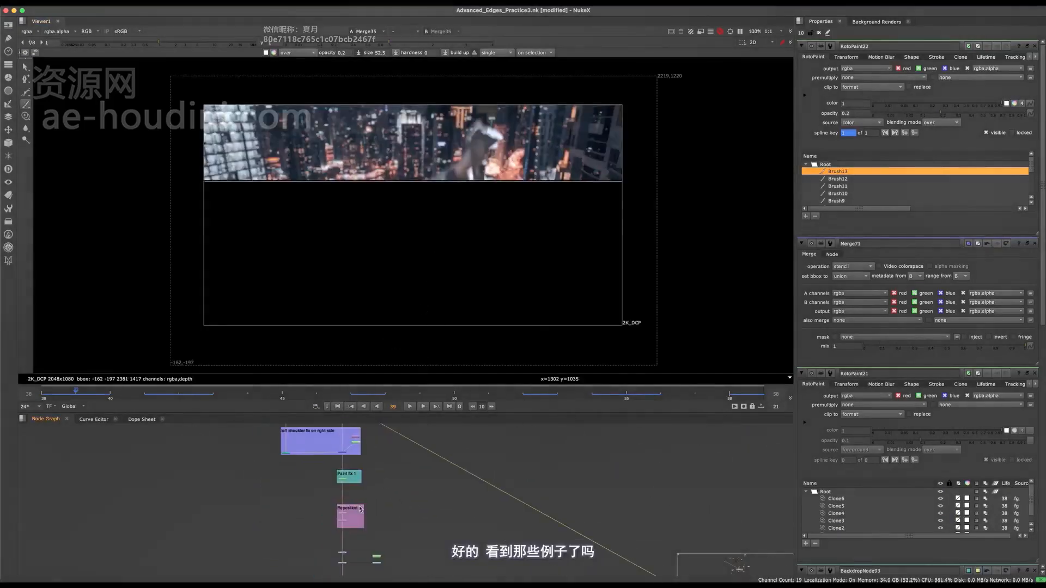
scroll(330, 478, up, 5)
click(369, 480)
scroll(369, 479, up, 3)
double_click(368, 480)
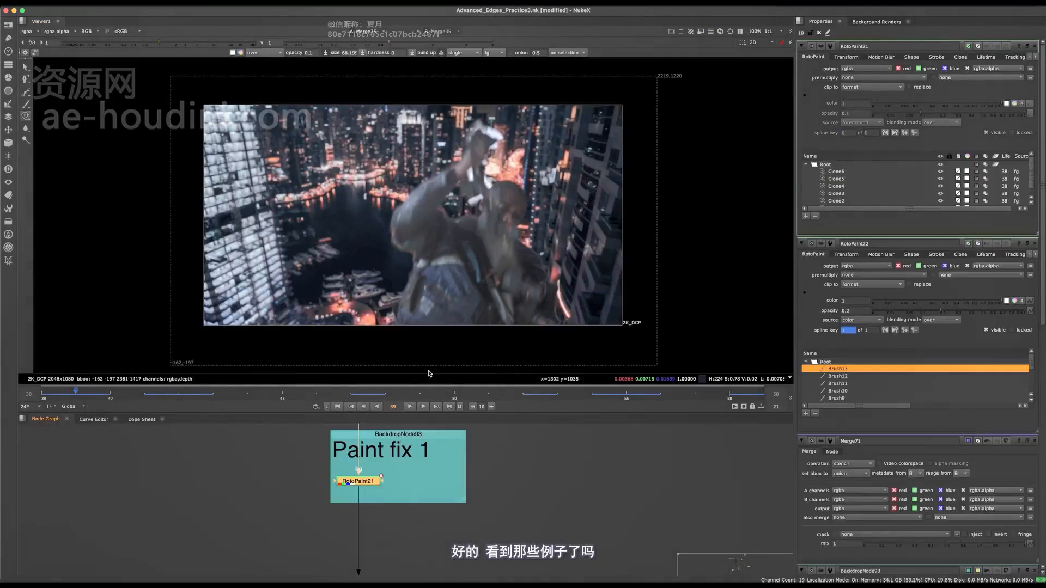
scroll(461, 169, up, 6)
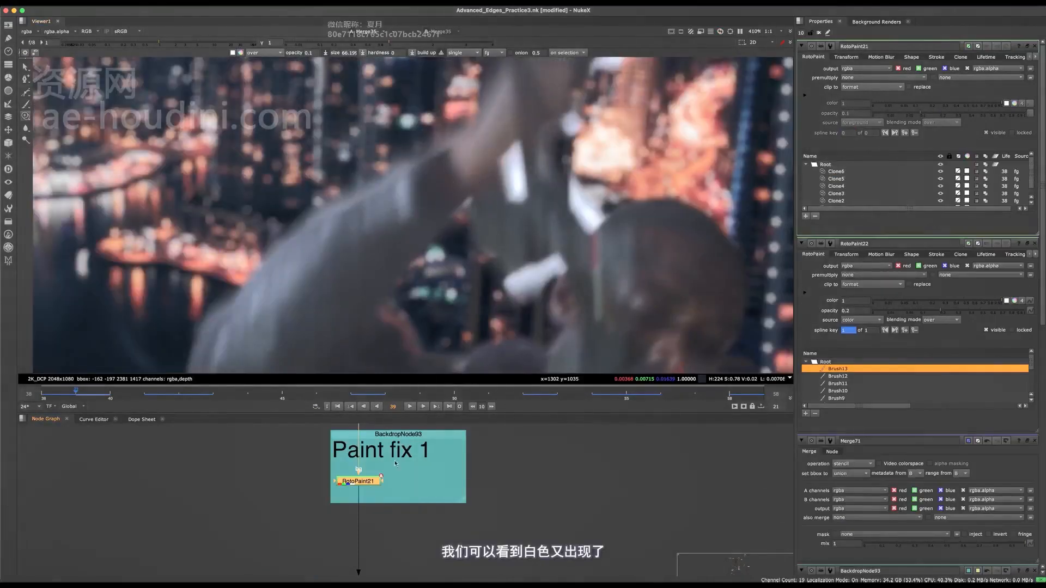
View the RotoPaint21 result up close around the small light notch on the inner arm.
click(396, 464)
key(2)
scroll(486, 177, up, 5)
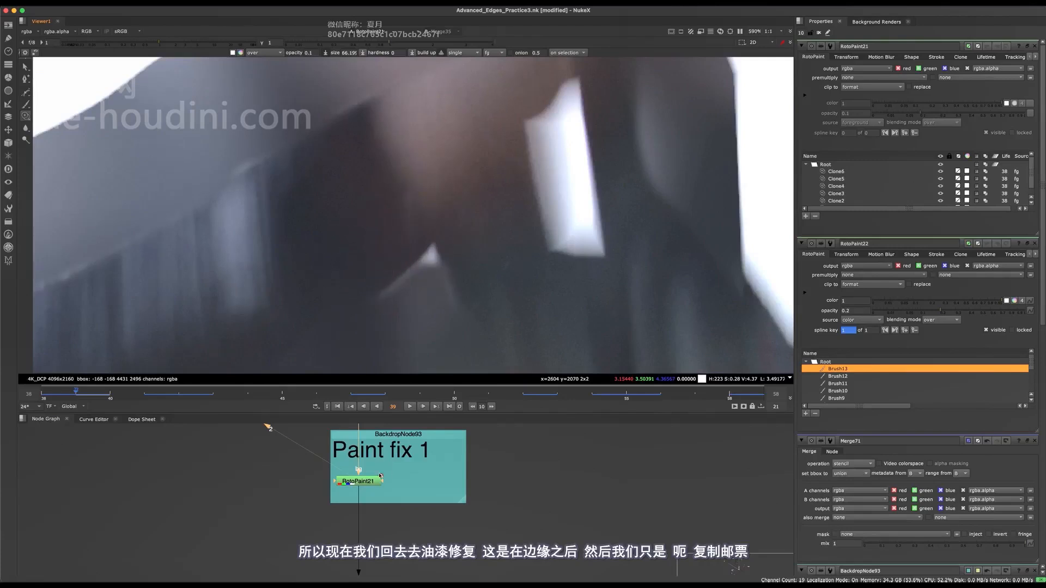
click(380, 478)
scroll(388, 473, down, 5)
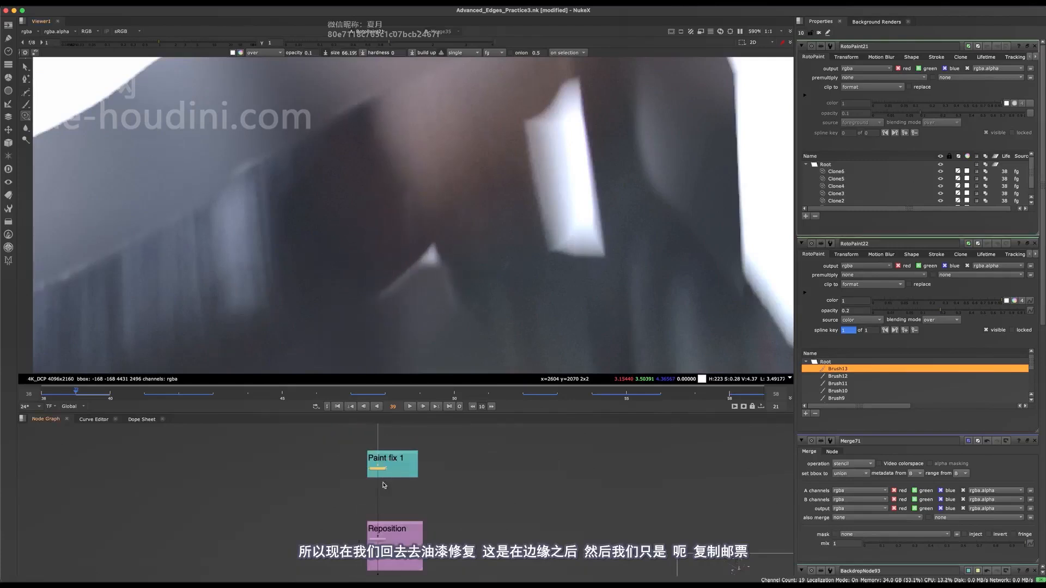
scroll(383, 485, up, 5)
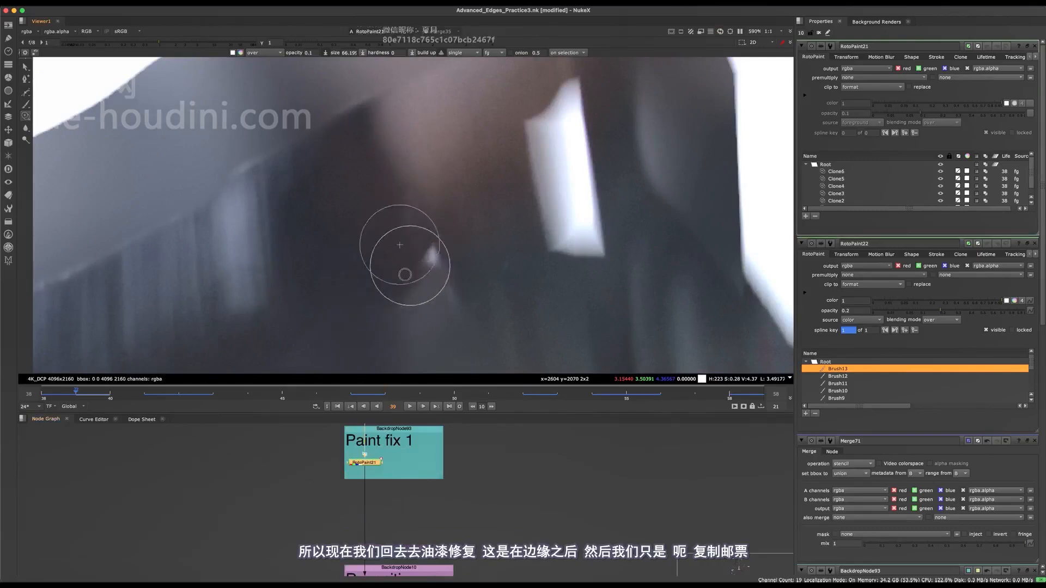
mouse_move(430, 262)
mouse_down()
mouse_move(431, 244)
mouse_move(405, 248)
mouse_up()
key(super+z)
key(super+z)
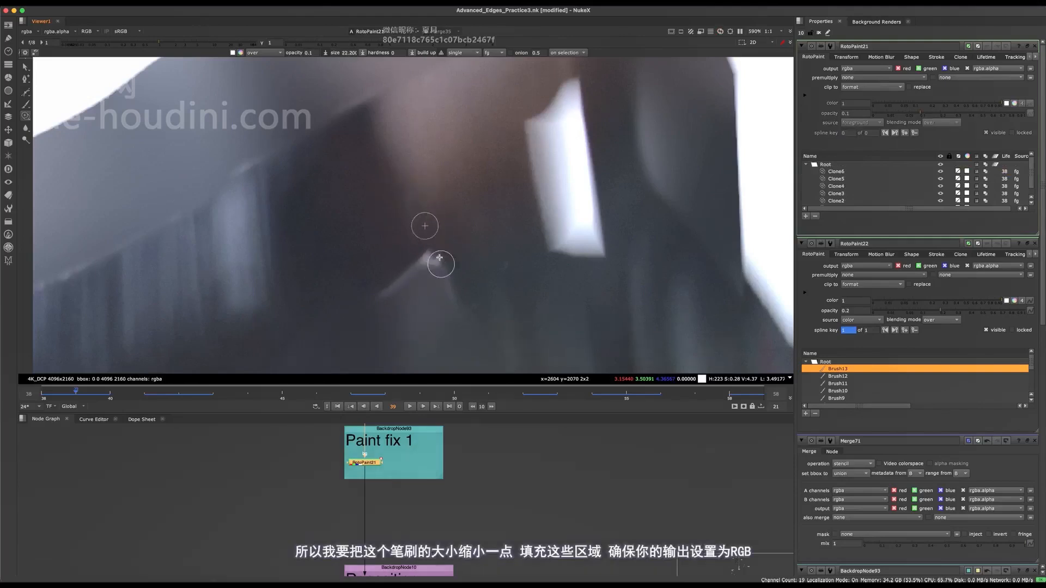
Clone out the light notch on the inner arm with a smaller 0.1-opacity brush, and set RotoPaint21's output to rgb.
drag(435, 268, 436, 264)
key(super+z)
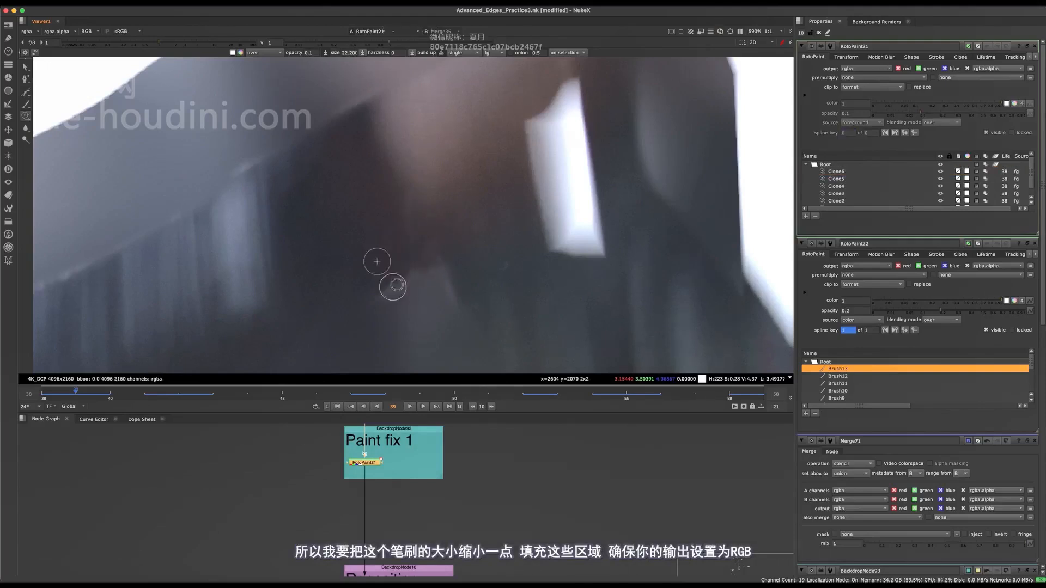
drag(493, 146, 500, 143)
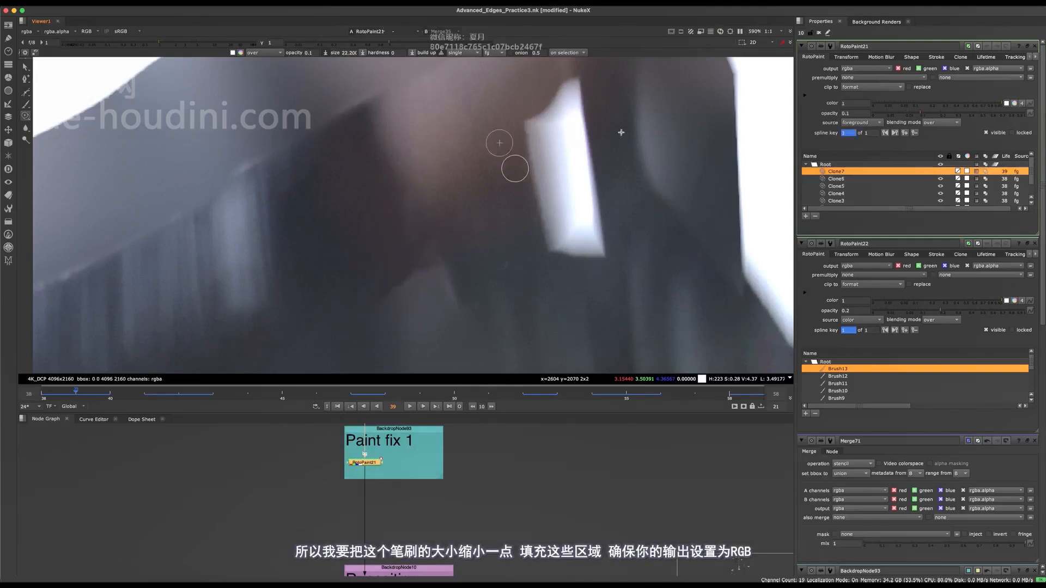
click(857, 70)
click(859, 87)
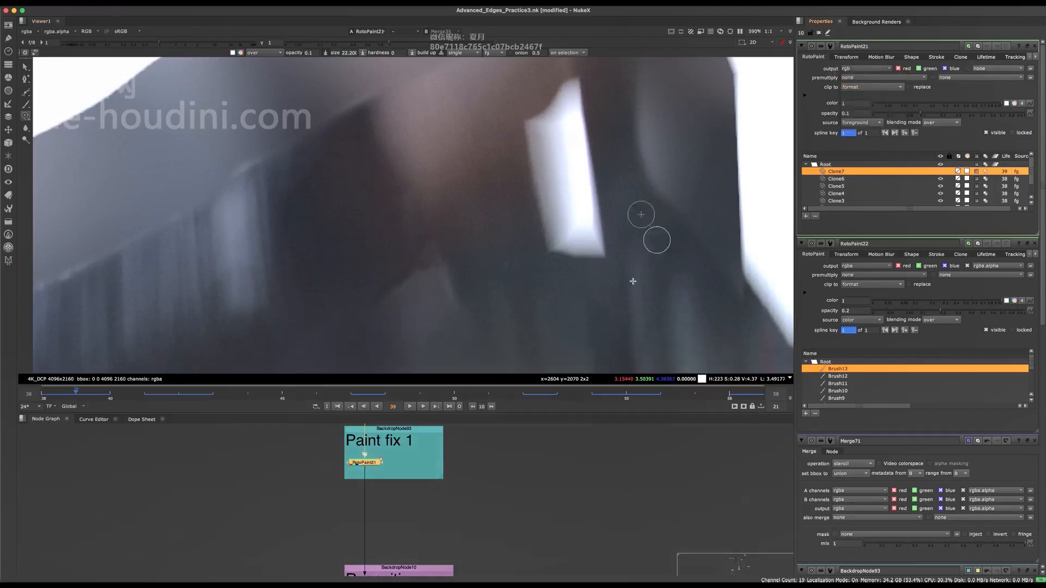
Assign RotoPaint21 to viewer input 2 and the Merge35 comp beside the fake rack focus backdrop to input 1.
middle_drag(452, 302, 485, 257)
scroll(486, 256, down, 5)
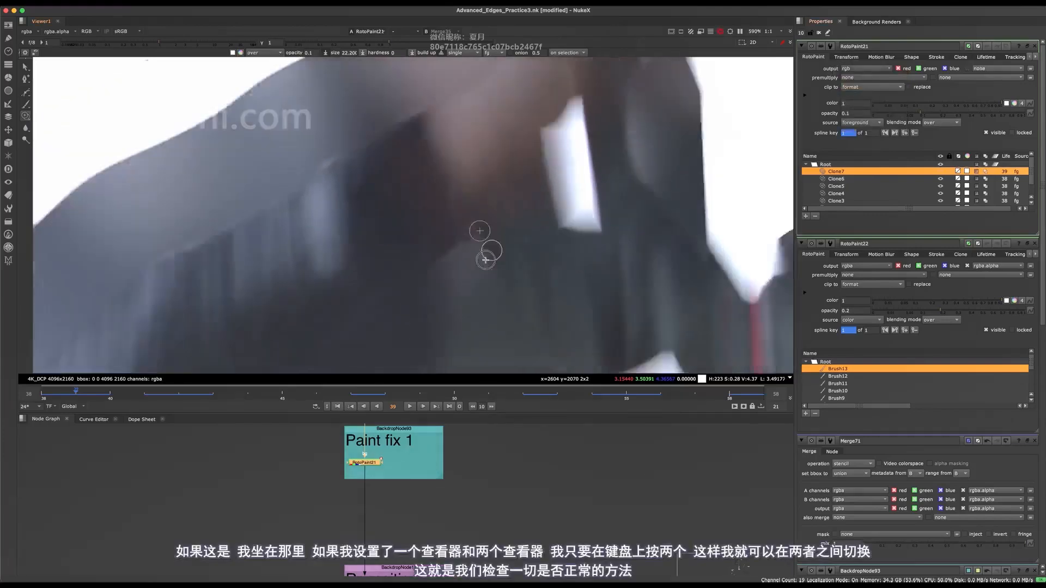
scroll(521, 238, up, 5)
scroll(508, 282, down, 3)
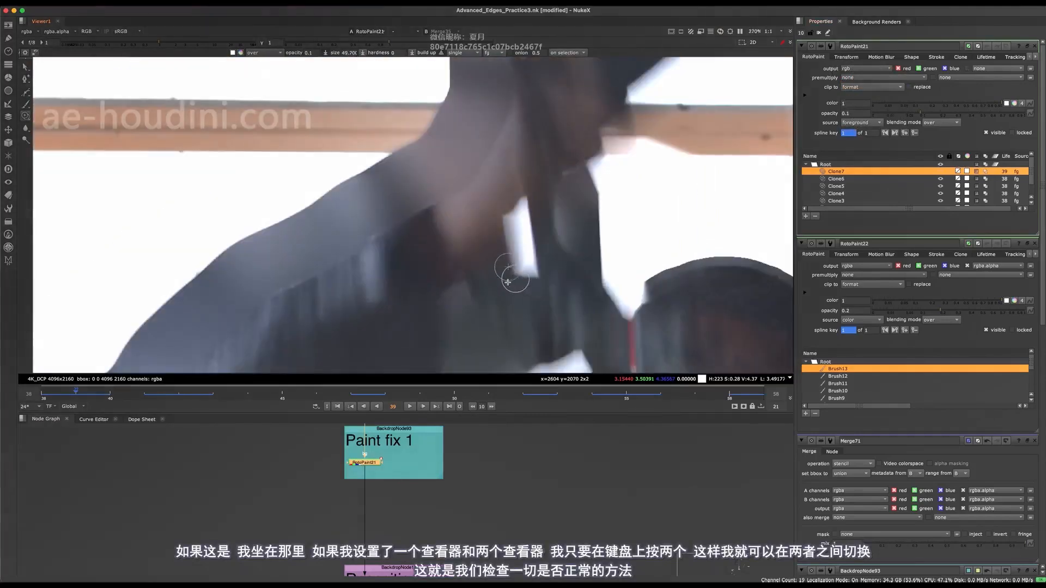
key(2)
scroll(438, 470, down, 6)
click(439, 488)
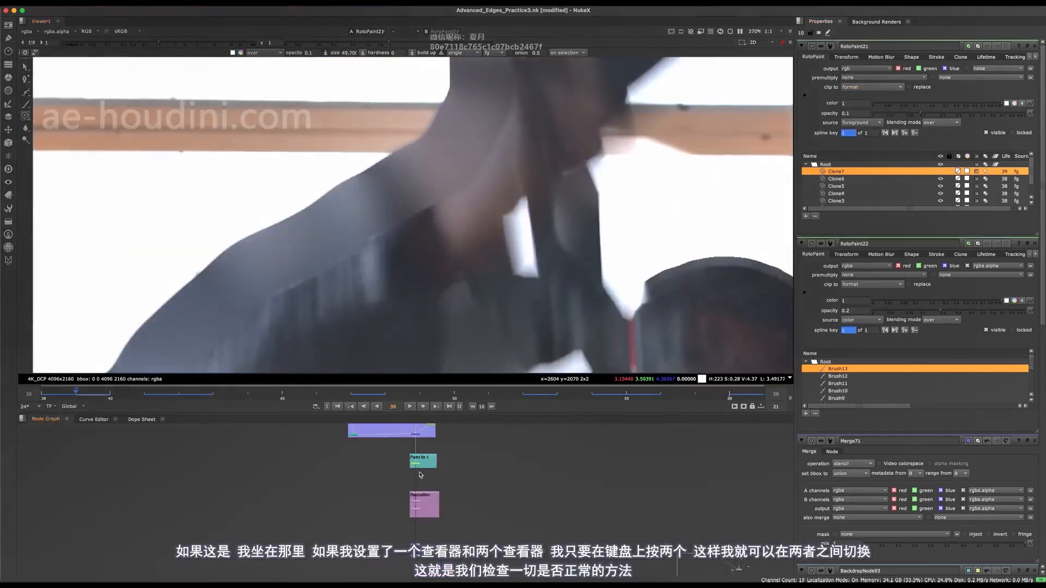
middle_drag(420, 472, 398, 453)
scroll(367, 483, down, 8)
alt+middle_drag(553, 542, 592, 495)
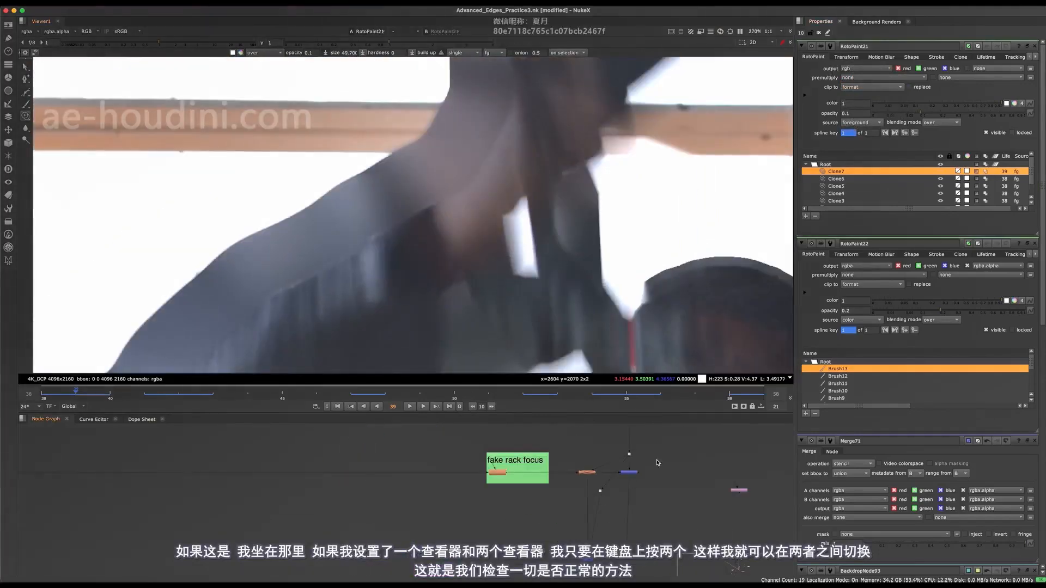
click(633, 472)
key(1)
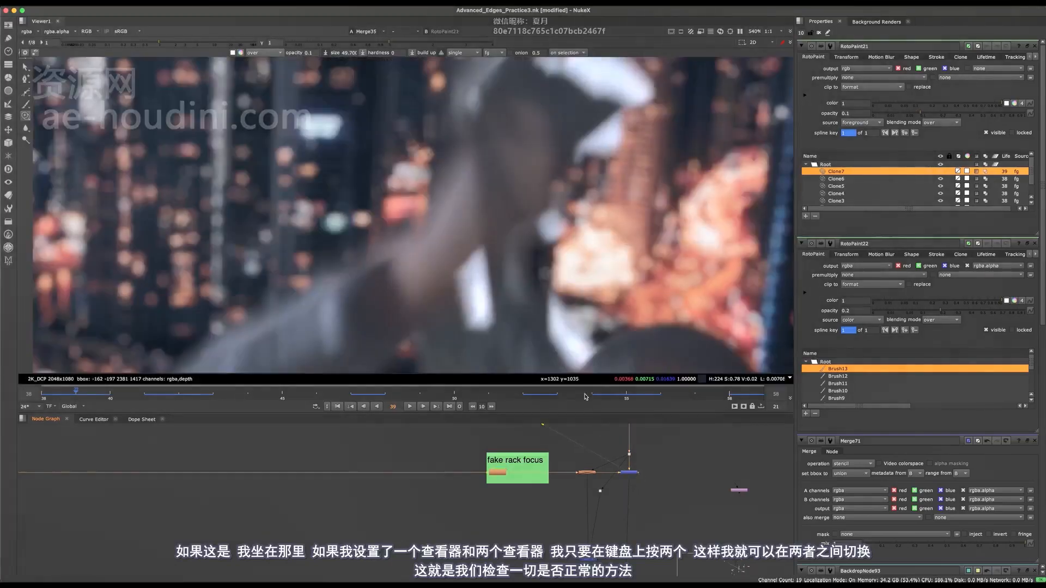
Switch the viewer repeatedly between Merge35 and RotoPaint21 to check the inner arm fix in the comp.
click(643, 484)
key(2)
key(1)
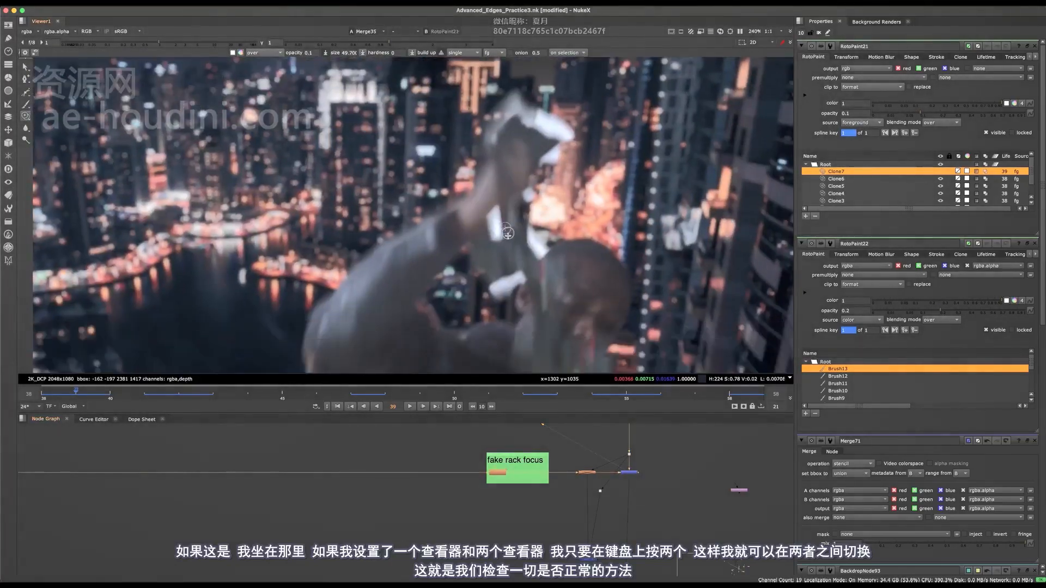
key(2)
key(1)
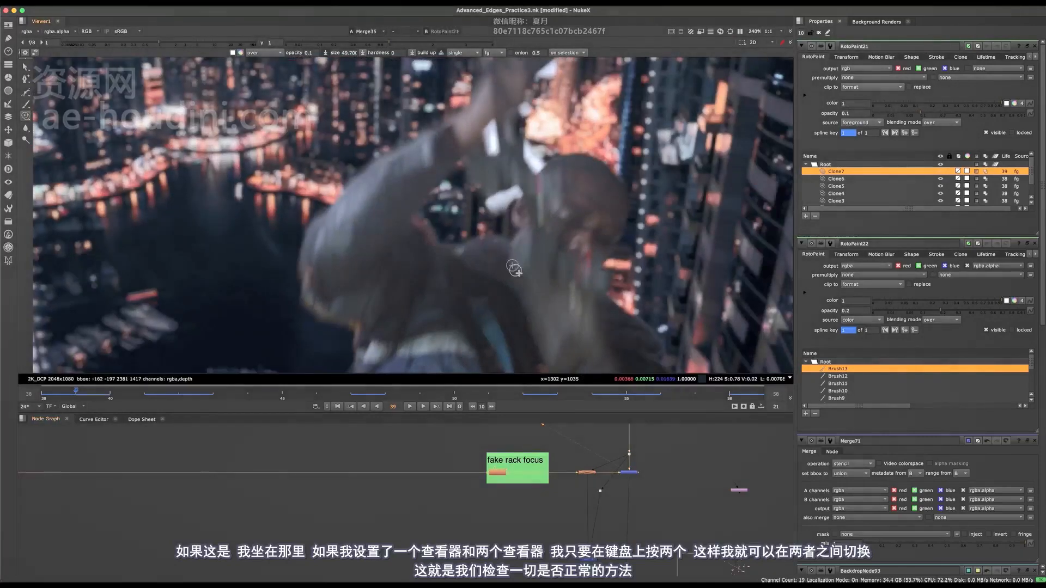
key(2)
key(1)
key(2)
key(1)
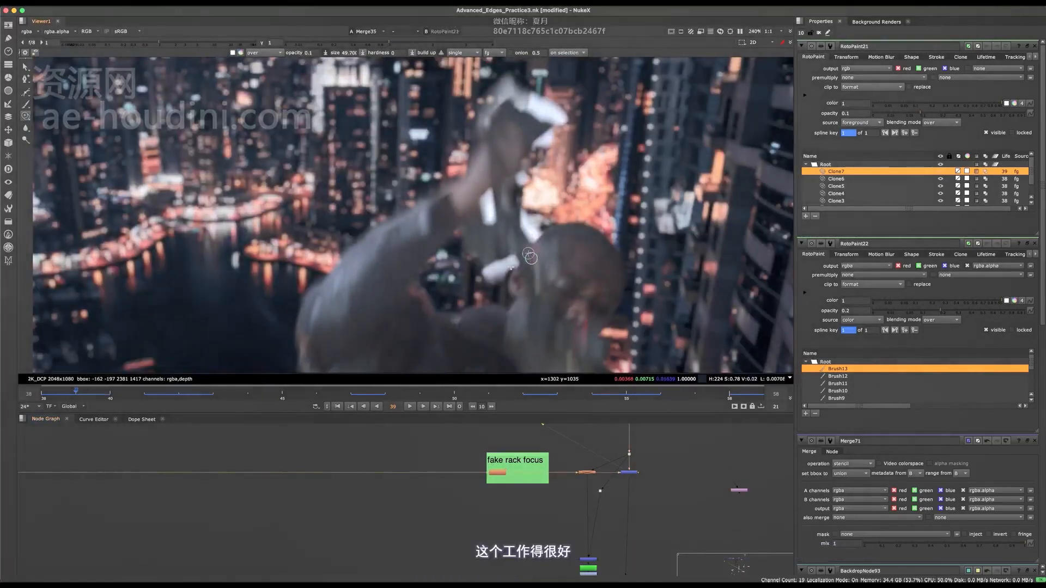
Clone dark sleeve over the upper edge of the white gap on frame 39 at 0.1 opacity, and set the brush opacity to 0.5.
scroll(512, 240, up, 6)
scroll(493, 235, down, 6)
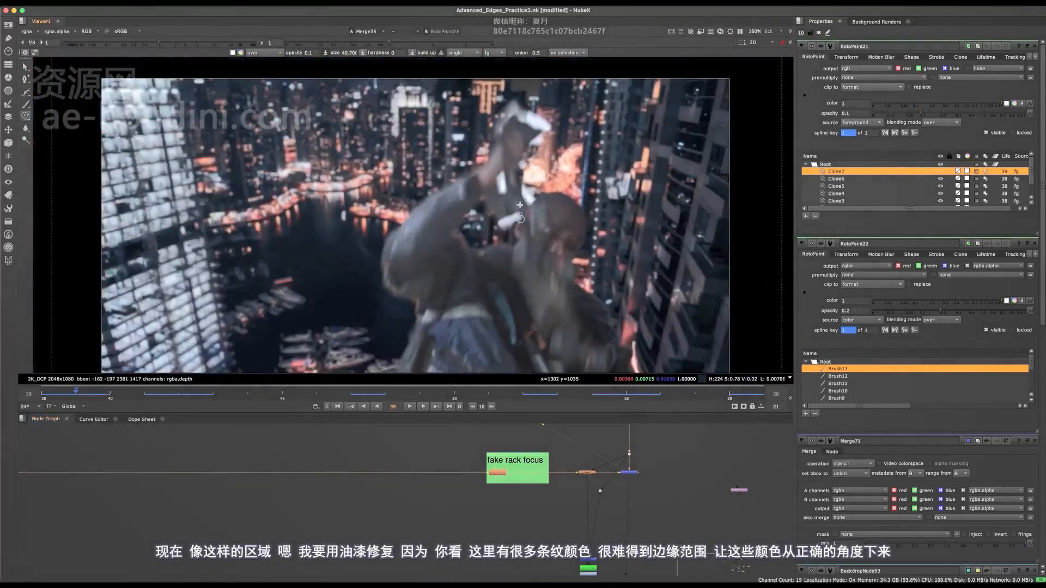
scroll(507, 228, up, 5)
key(2)
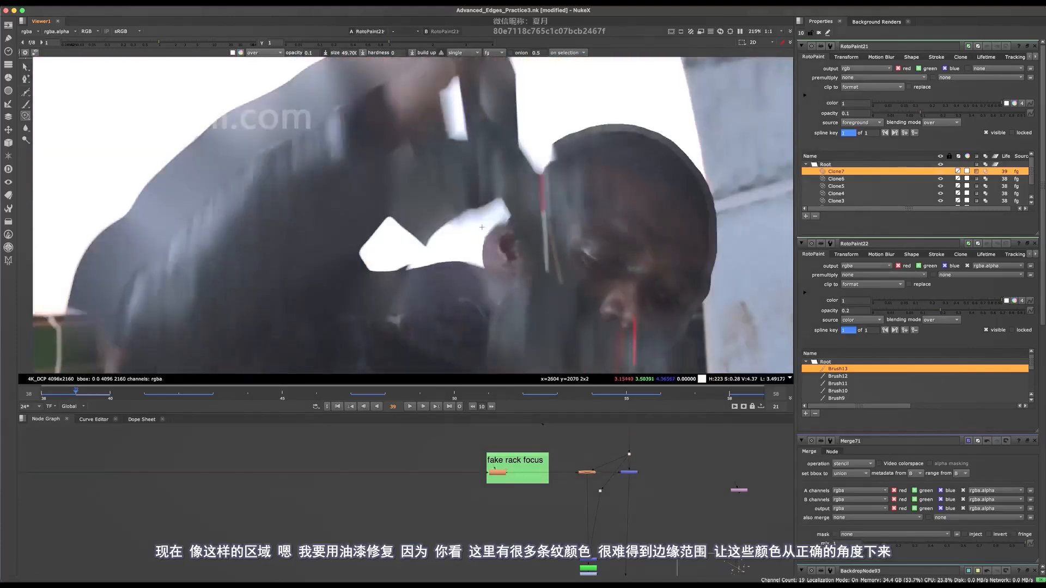
scroll(473, 170, up, 4)
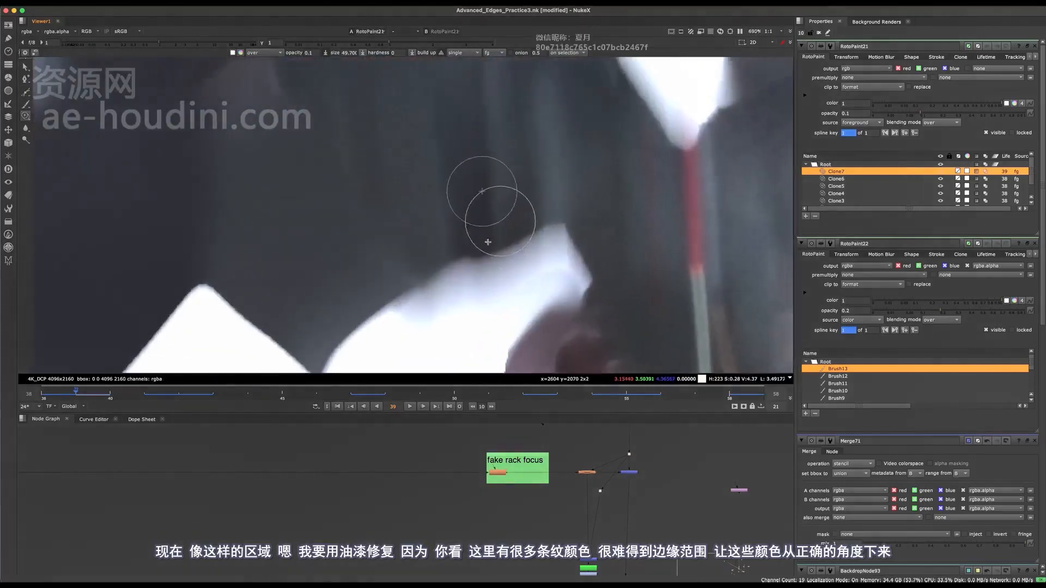
scroll(441, 256, down, 3)
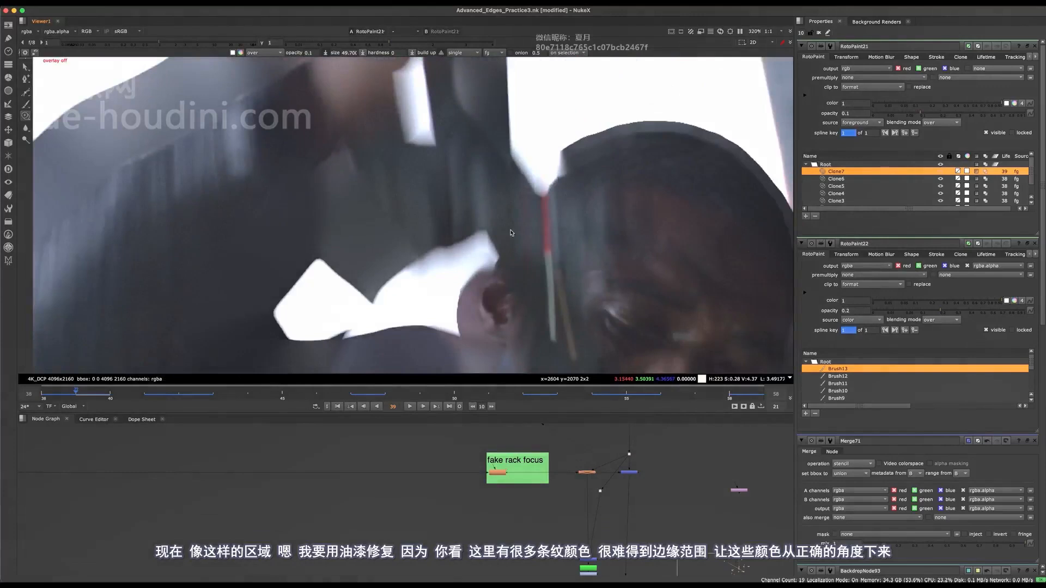
scroll(447, 250, up, 3)
scroll(477, 271, down, 3)
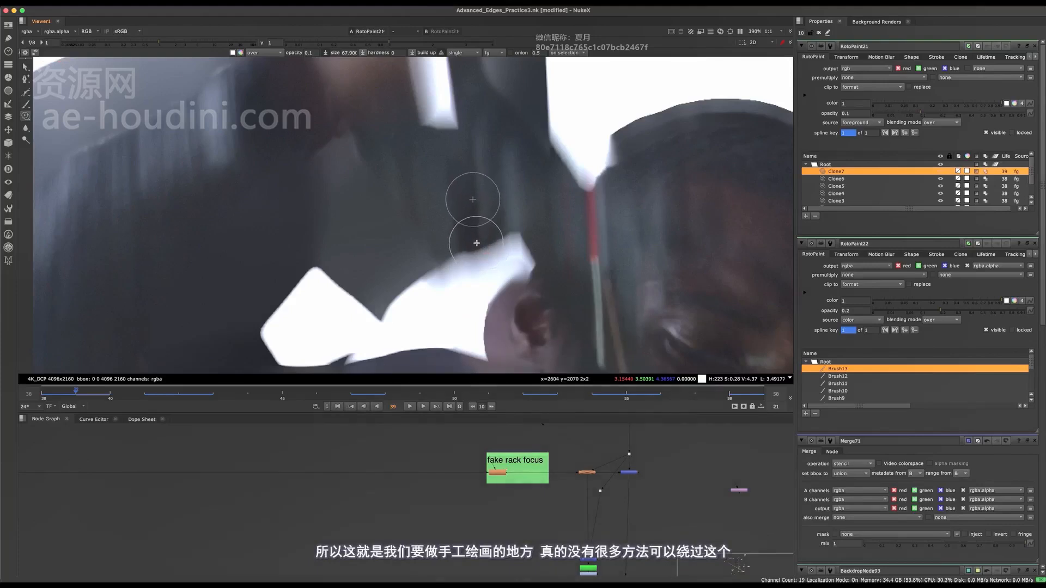
mouse_move(480, 240)
mouse_down()
mouse_move(476, 273)
mouse_move(469, 248)
mouse_move(460, 262)
mouse_move(450, 248)
mouse_move(436, 283)
mouse_move(411, 282)
mouse_move(449, 256)
mouse_up()
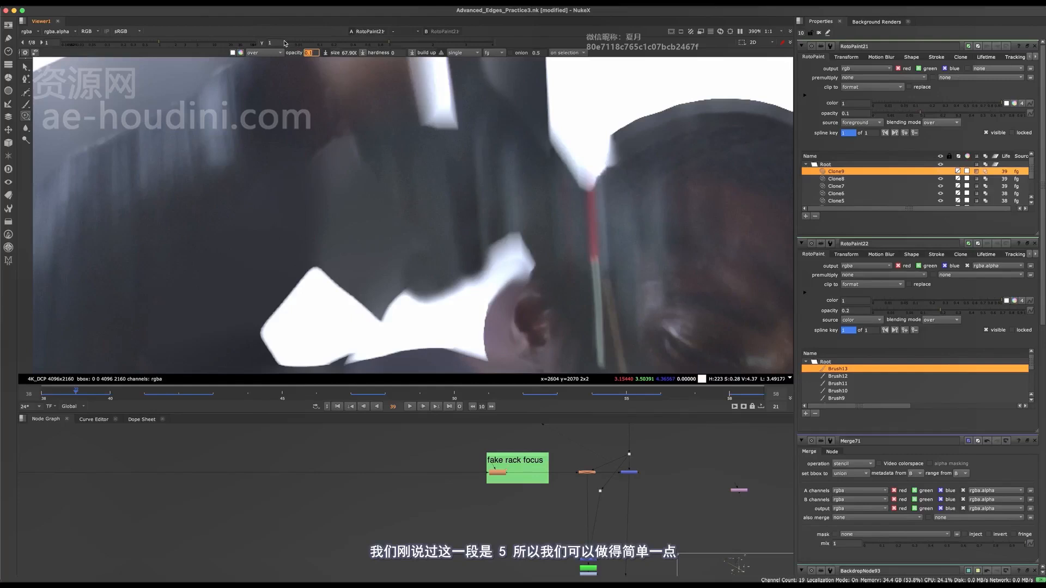
text(0.5)
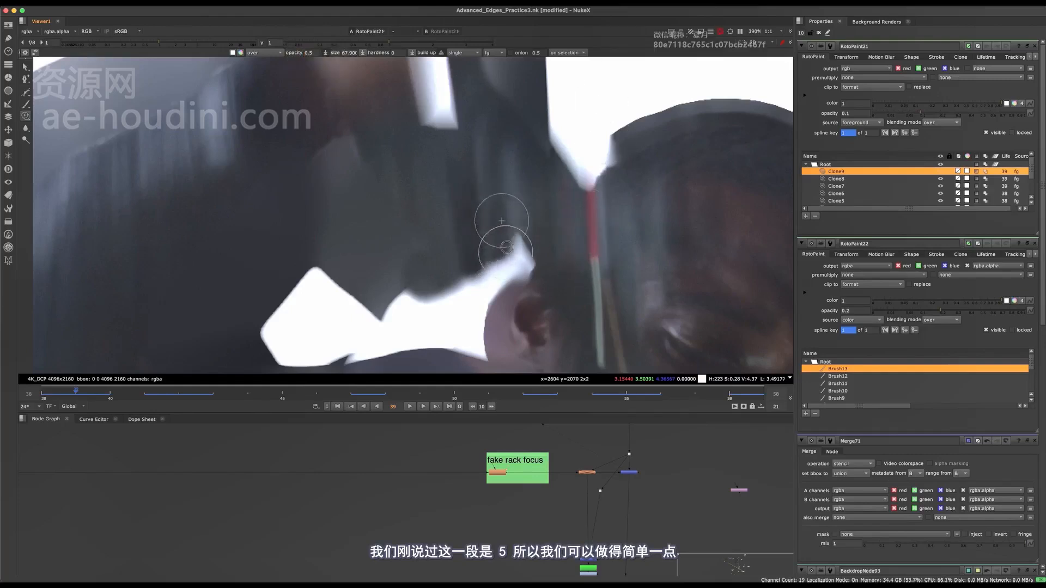
Clone dark sleeve over the white gap's tip above the ear at 0.5 opacity, check it in Merge35, and enlarge the brush to about 121.
drag(526, 254, 540, 258)
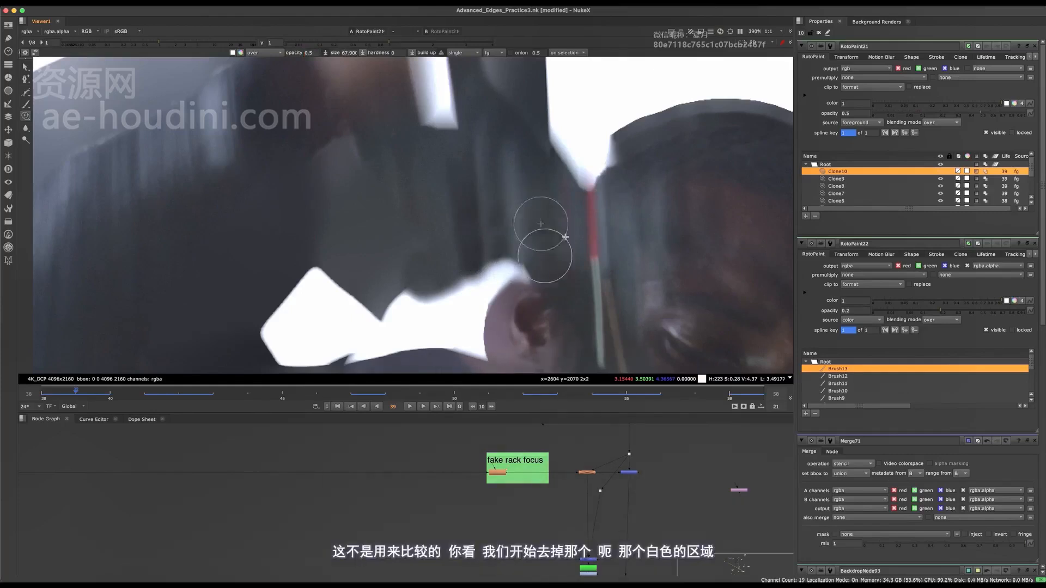
key(1)
middle_drag(567, 270, 586, 142)
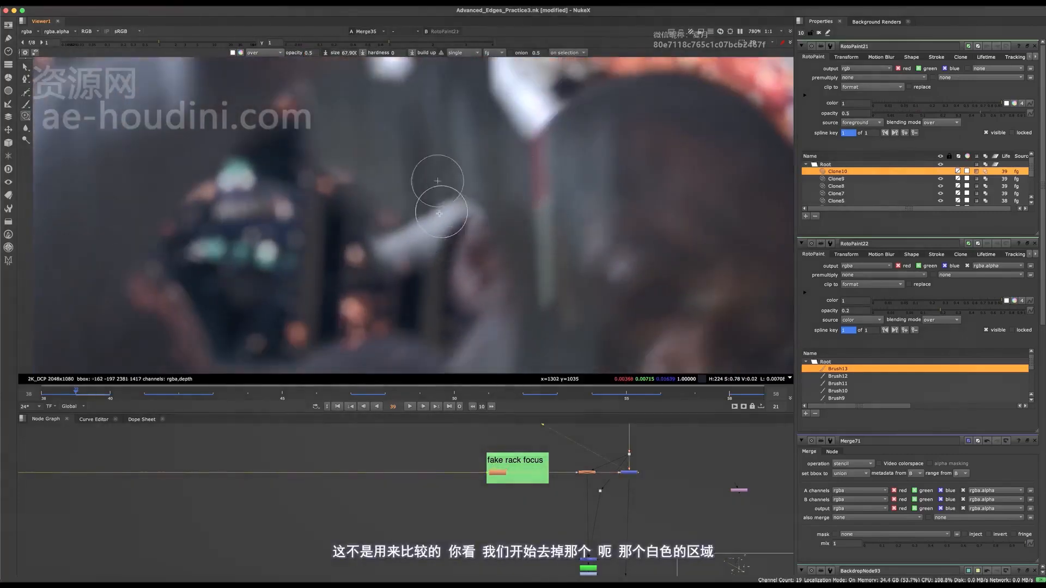
key(2)
middle_drag(444, 178, 415, 287)
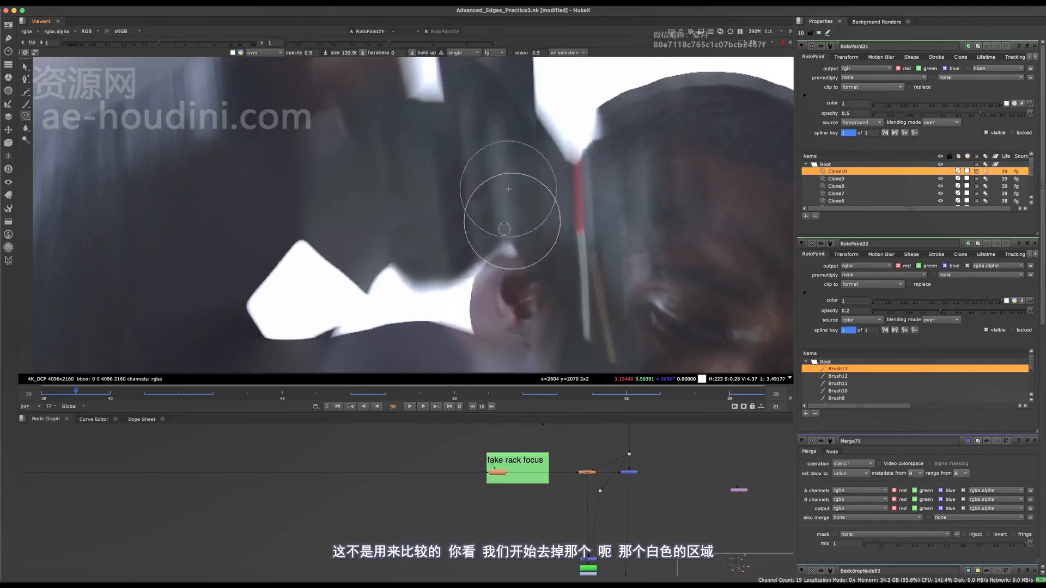
Clone away the remaining light gap beside the ear with the larger brush, working in the Merge35 comp view.
drag(504, 229, 502, 231)
key(1)
middle_drag(503, 202, 497, 175)
scroll(481, 198, down, 4)
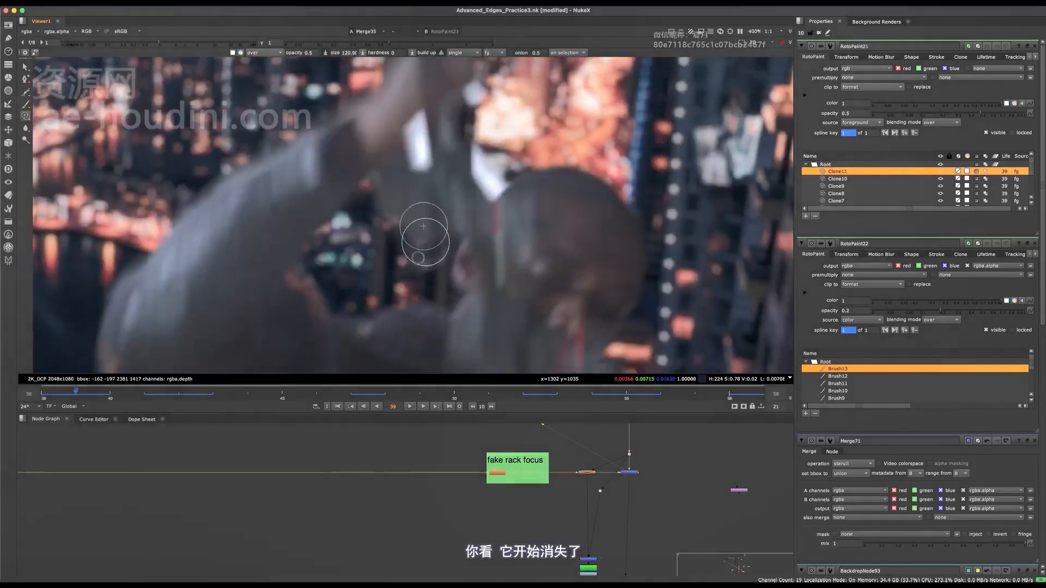
mouse_move(426, 242)
mouse_down()
mouse_move(415, 243)
mouse_move(442, 260)
mouse_up()
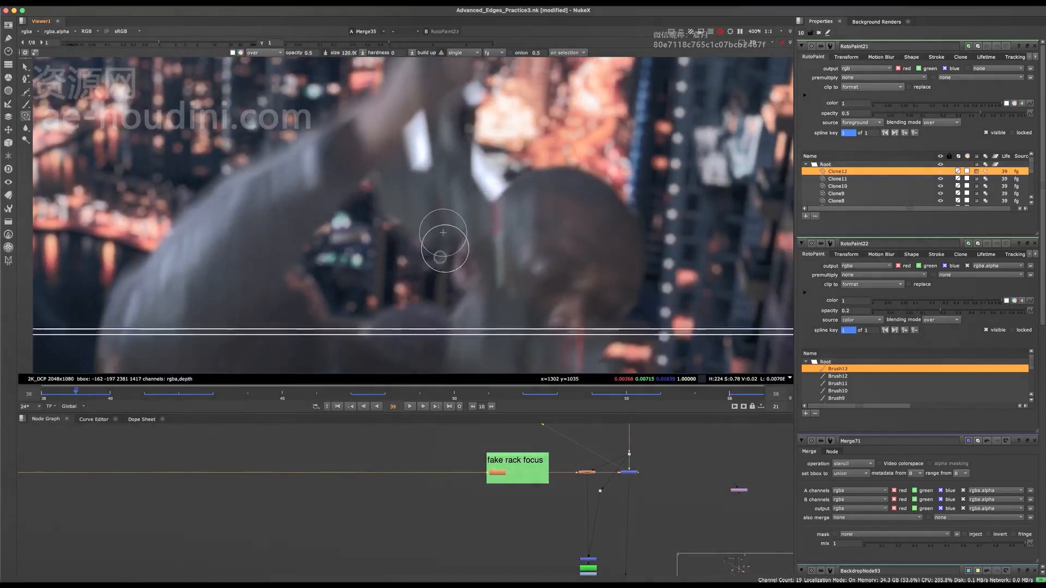
scroll(512, 227, up, 3)
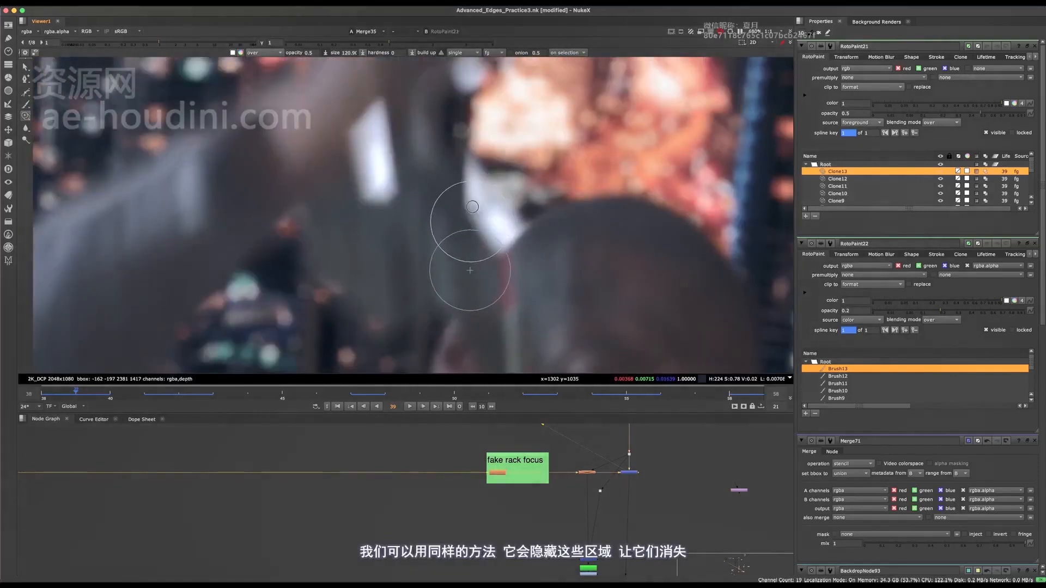
Clone dark sleeve over the white wedge between the raised arm and the head on frame 39.
drag(469, 272, 473, 267)
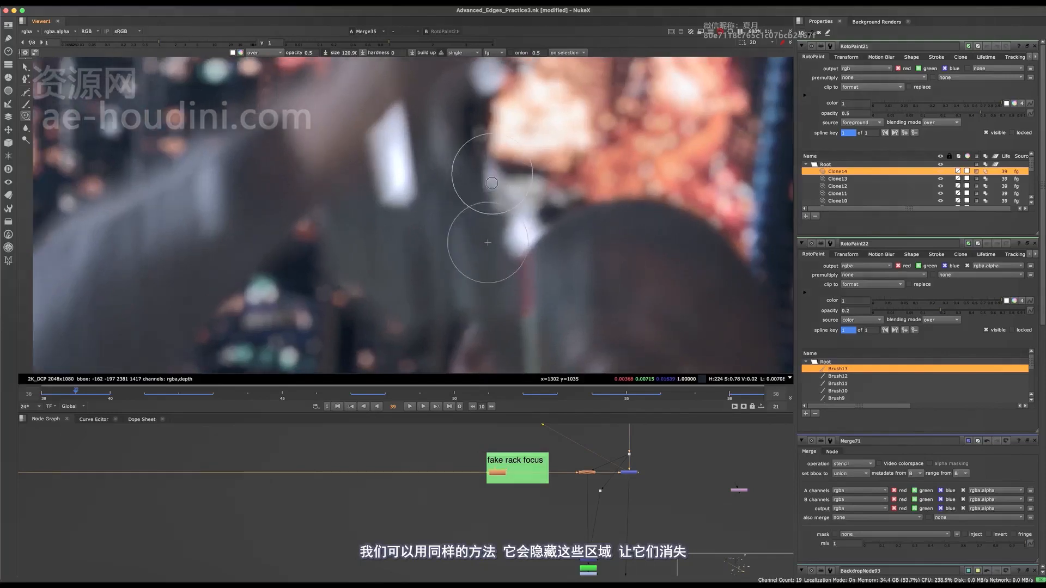
mouse_move(480, 196)
mouse_down()
mouse_move(482, 218)
mouse_move(501, 226)
mouse_move(501, 212)
mouse_move(495, 201)
mouse_move(488, 222)
mouse_up()
mouse_move(495, 210)
alt+middle_down()
mouse_move(467, 196)
mouse_move(486, 229)
alt+middle_up()
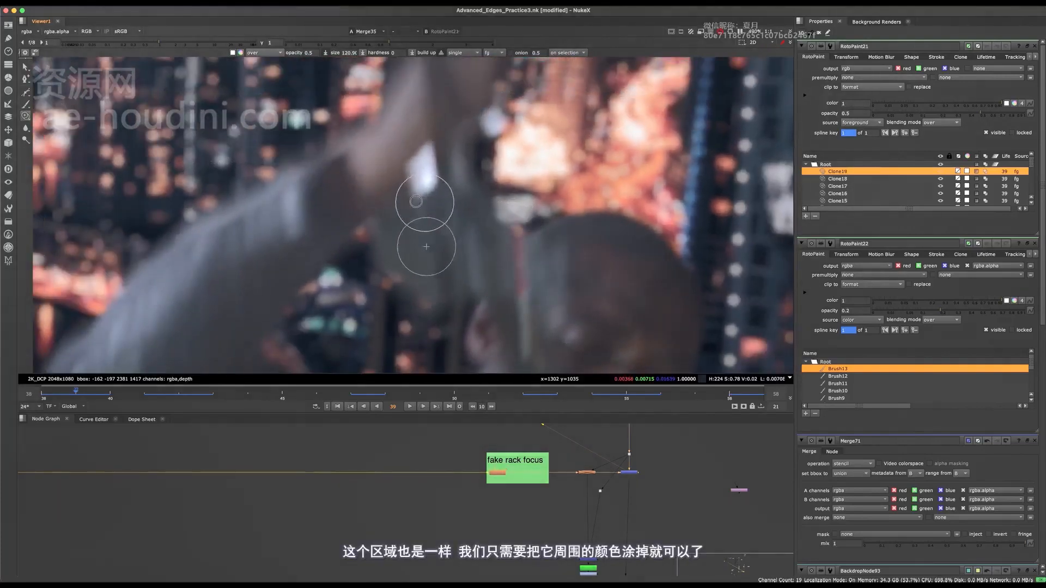
Clone surrounding grey sleeve over the white patch inside the raised arm, undoing and repainting one stroke.
drag(422, 184, 438, 153)
middle_drag(421, 131, 431, 219)
drag(429, 193, 428, 148)
mouse_move(436, 236)
mouse_down()
mouse_move(412, 249)
mouse_move(424, 265)
mouse_up()
drag(440, 233, 455, 189)
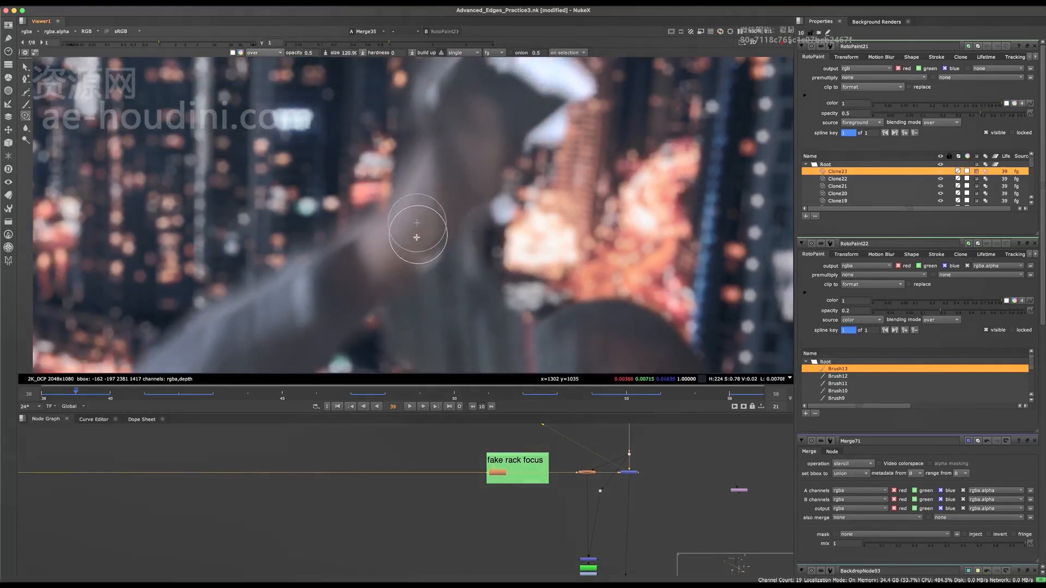
key(ctrl+z)
mouse_move(436, 246)
mouse_down()
mouse_move(423, 246)
mouse_move(449, 215)
mouse_up()
Compare the arm in the comp with and without the latest clone stroke, toggling the overlay for a clear view.
scroll(447, 223, down, 5)
key(o)
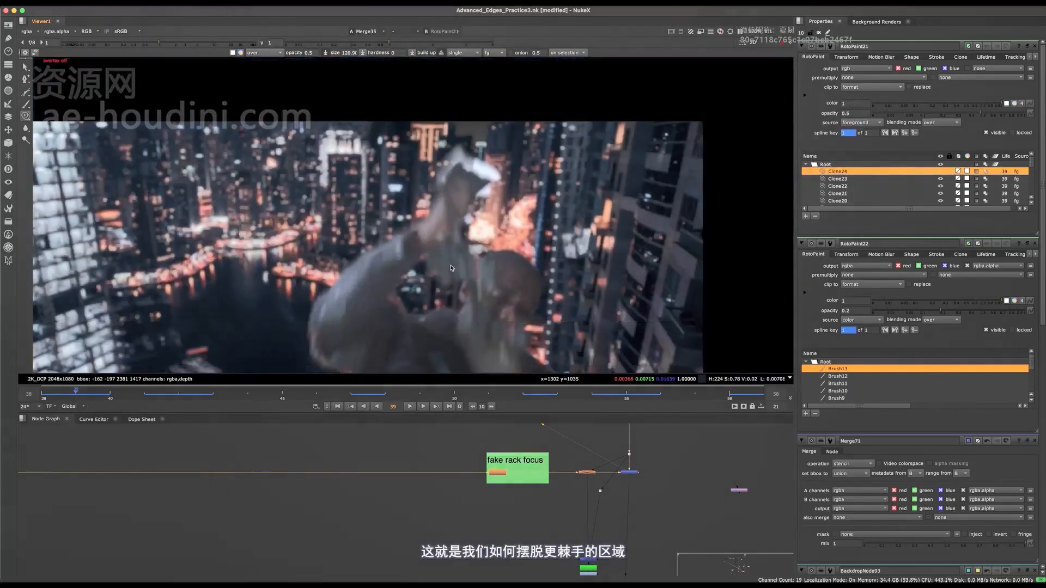
scroll(447, 235, up, 5)
key(o)
key(super+z)
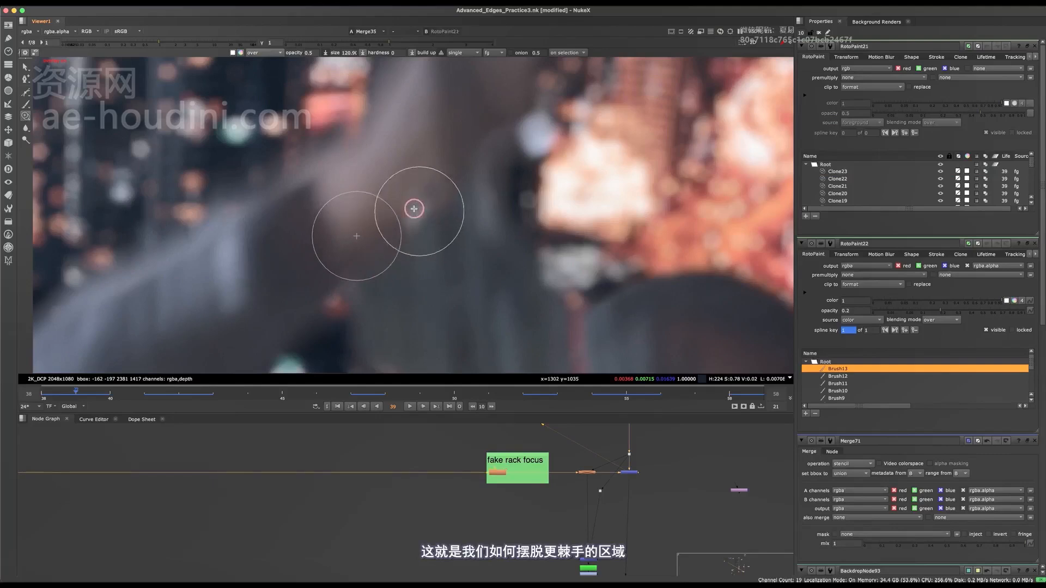
key(super+shift+z)
scroll(436, 190, down, 3)
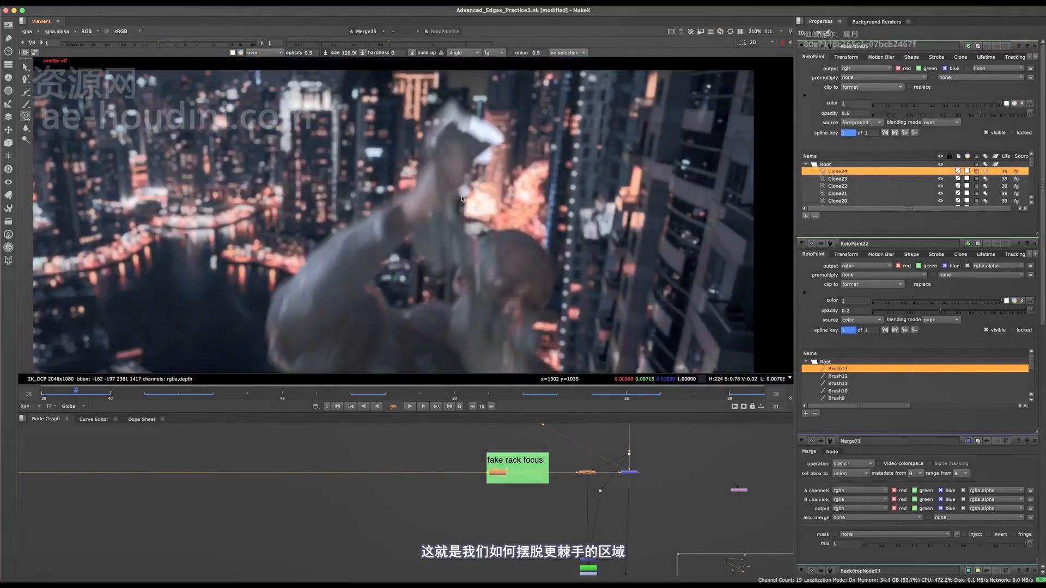
Clone neighbouring dark tones over the light fringe where the upper sleeve meets the forearm.
middle_drag(457, 167, 463, 161)
scroll(542, 202, down, 2)
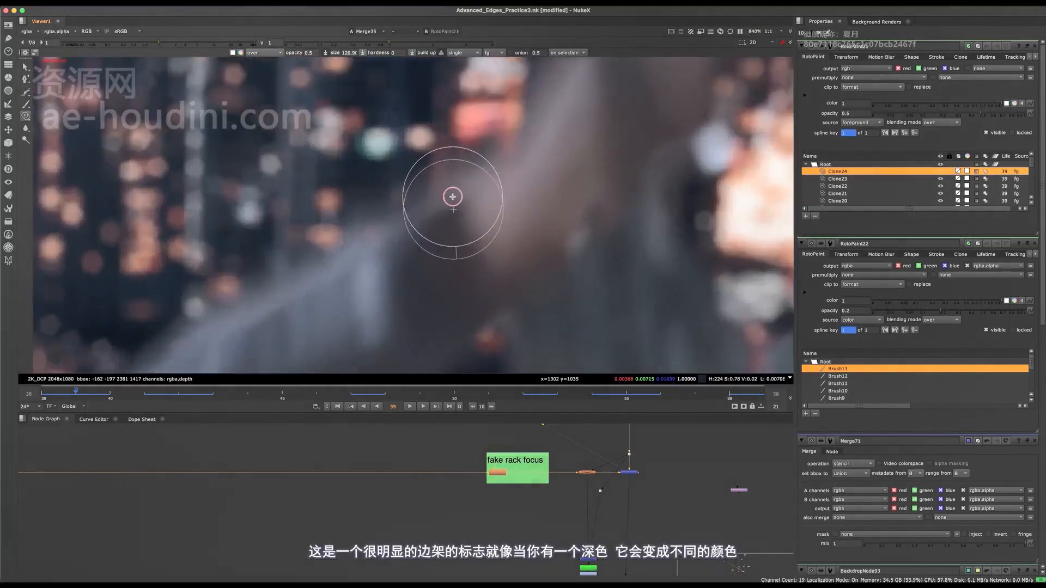
scroll(451, 234, down, 5)
scroll(456, 210, up, 4)
middle_drag(460, 203, 528, 121)
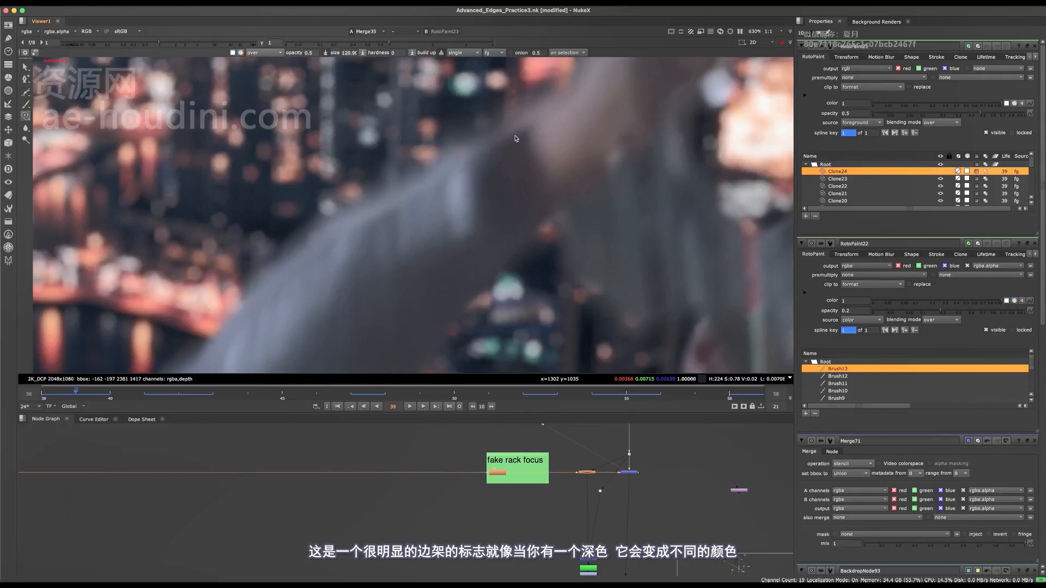
middle_drag(516, 138, 501, 195)
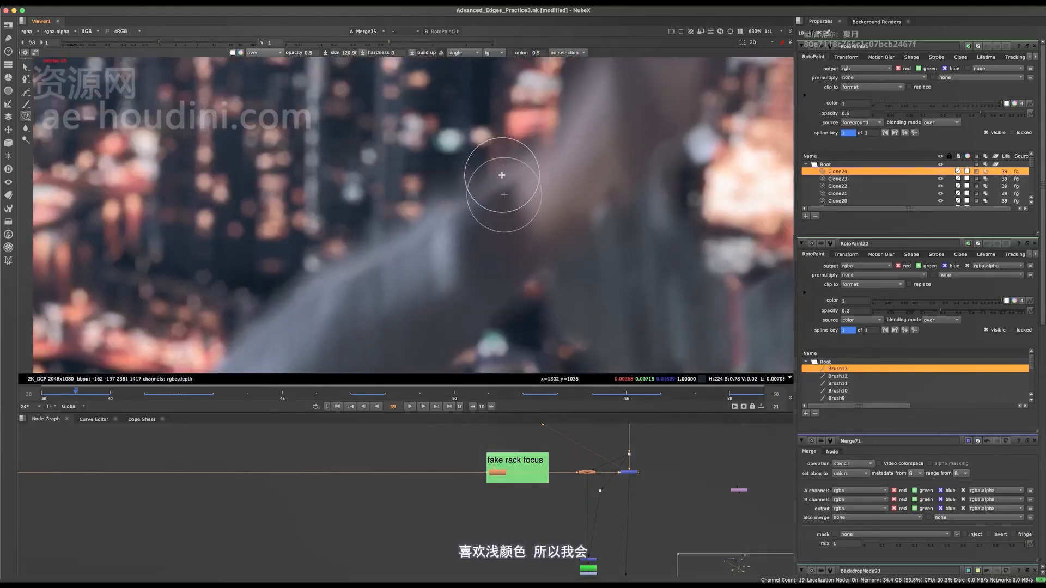
mouse_move(501, 175)
mouse_down()
mouse_move(506, 185)
mouse_move(501, 178)
mouse_move(485, 202)
mouse_up()
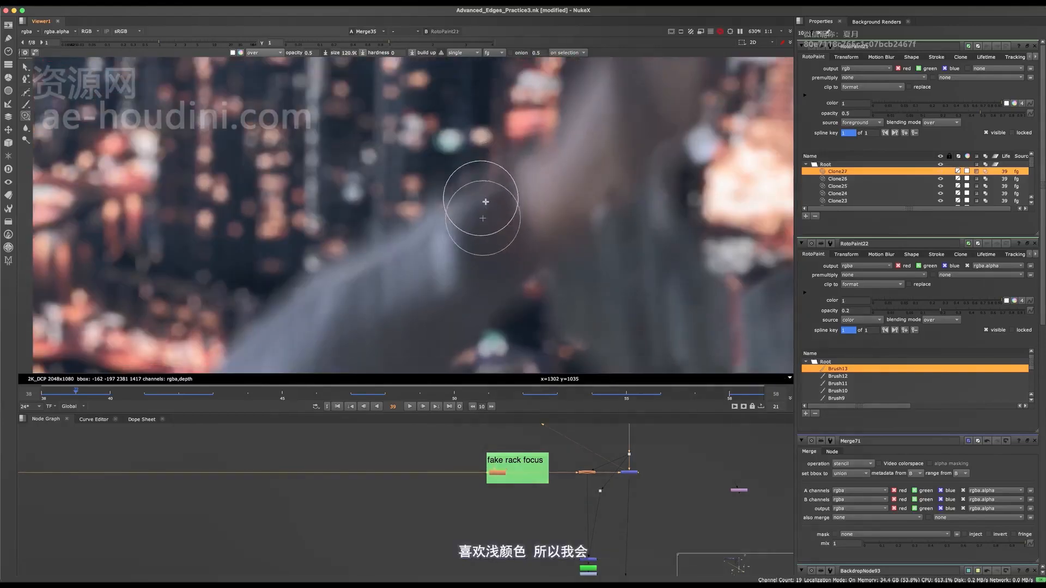
middle_drag(507, 181, 530, 187)
scroll(530, 187, down, 5)
scroll(526, 187, up, 5)
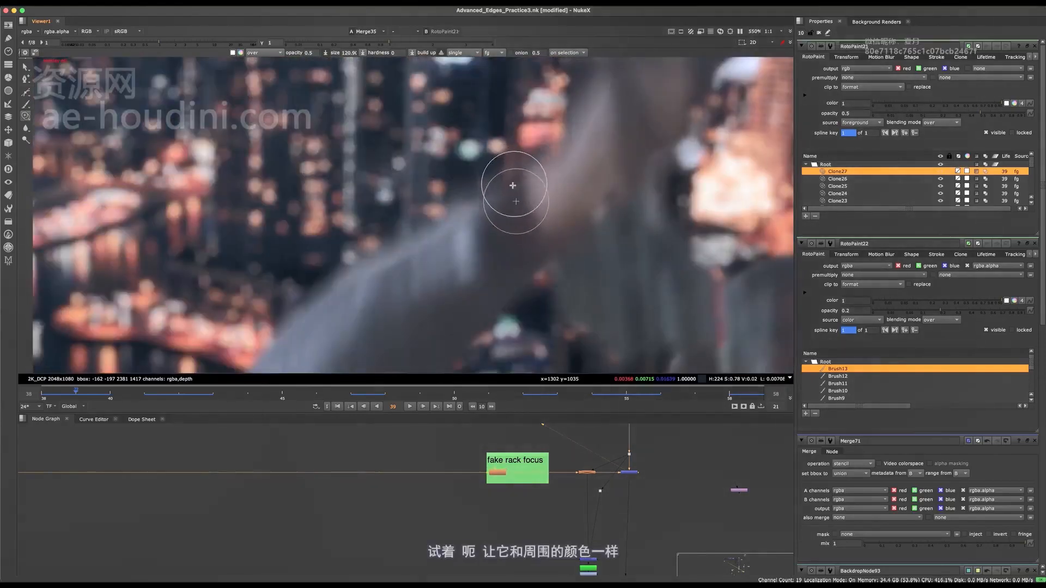
drag(507, 188, 471, 202)
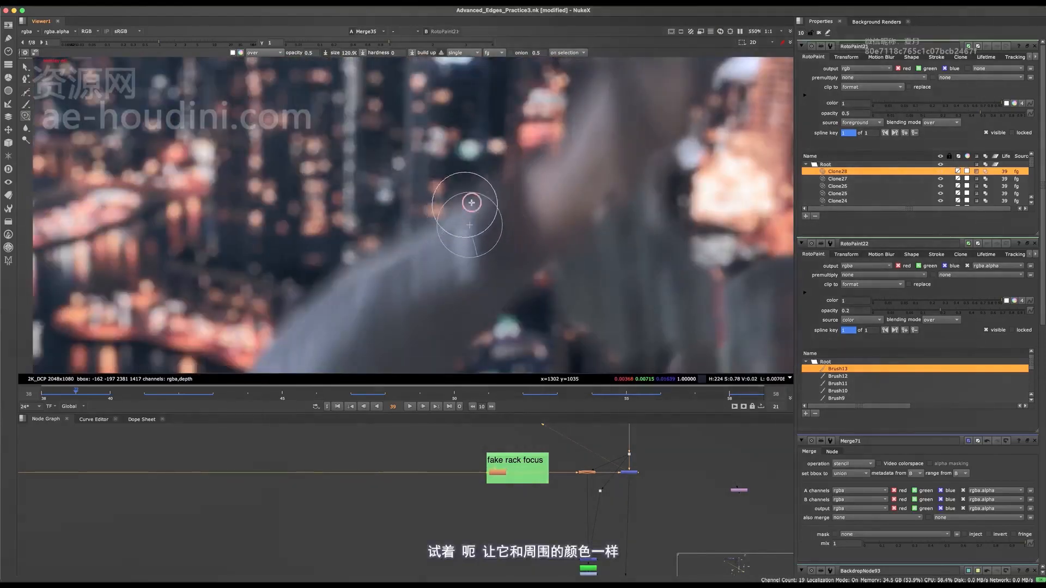
click(463, 213)
Check the sleeve edge without overlays, and clone matching tones along the outer edge of the raised forearm.
key(o)
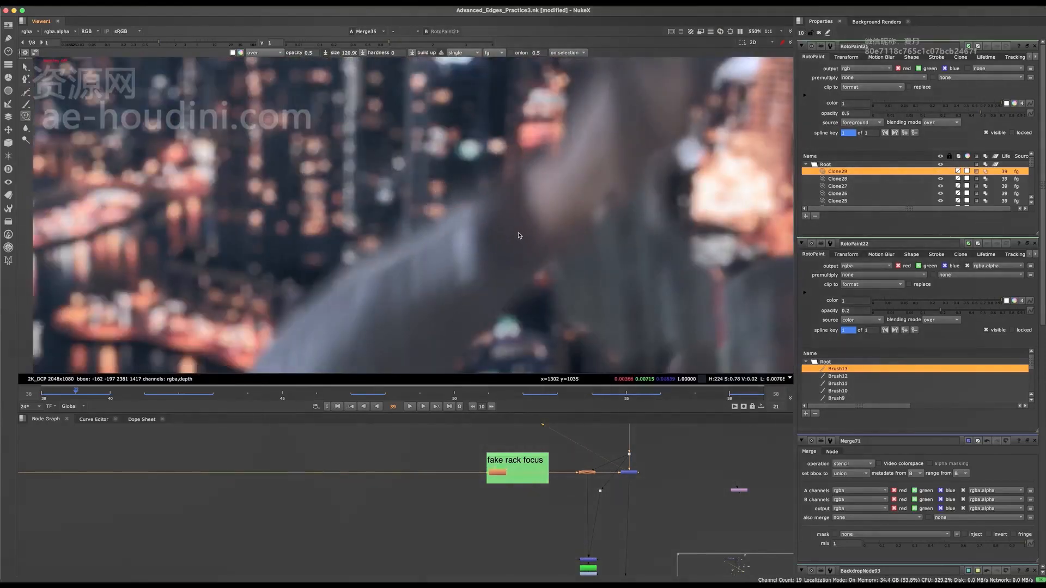
scroll(509, 204, down, 6)
scroll(517, 203, up, 5)
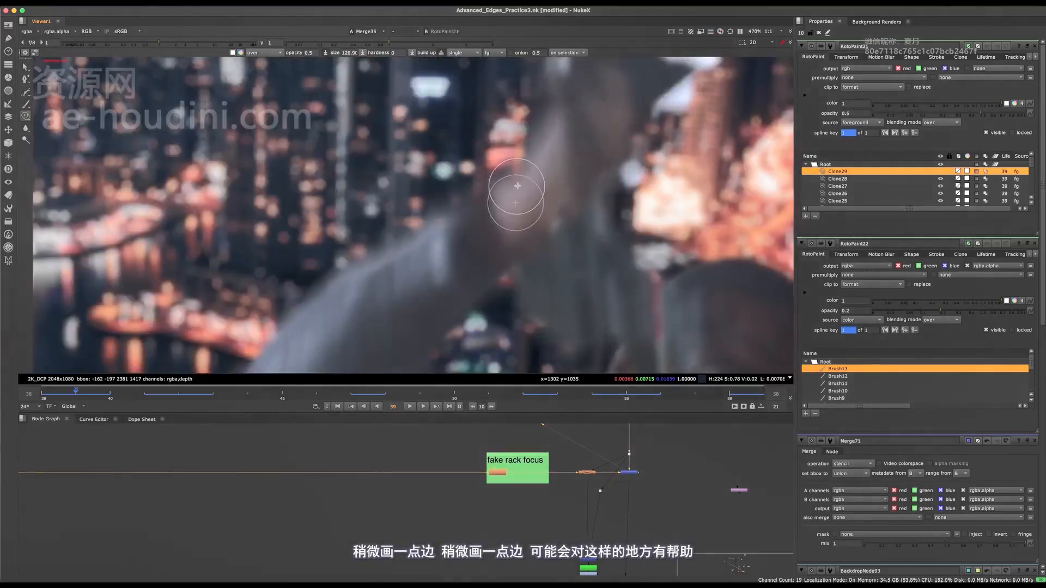
drag(518, 181, 538, 149)
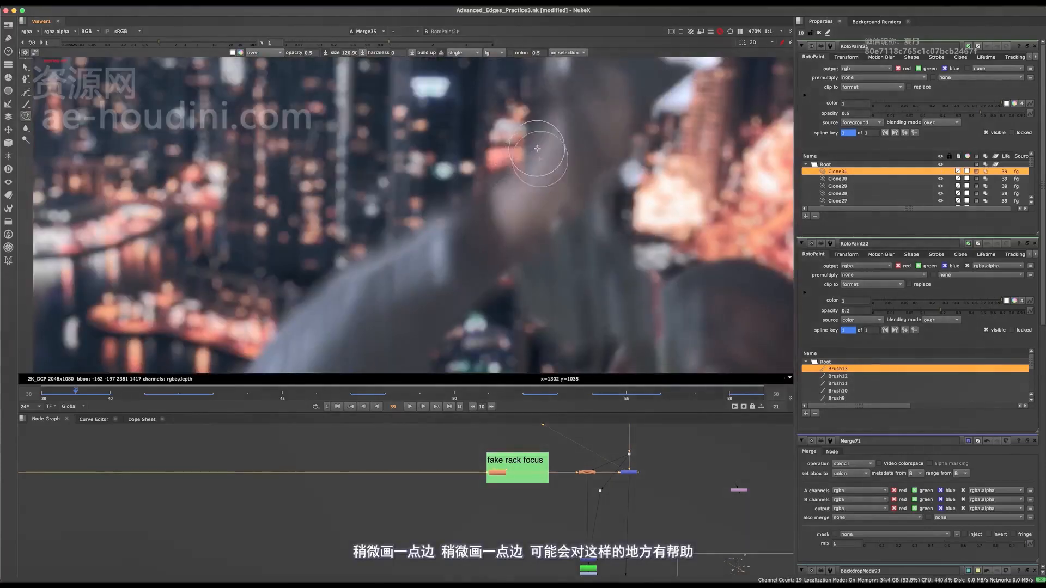
middle_drag(523, 170, 513, 190)
drag(509, 204, 531, 218)
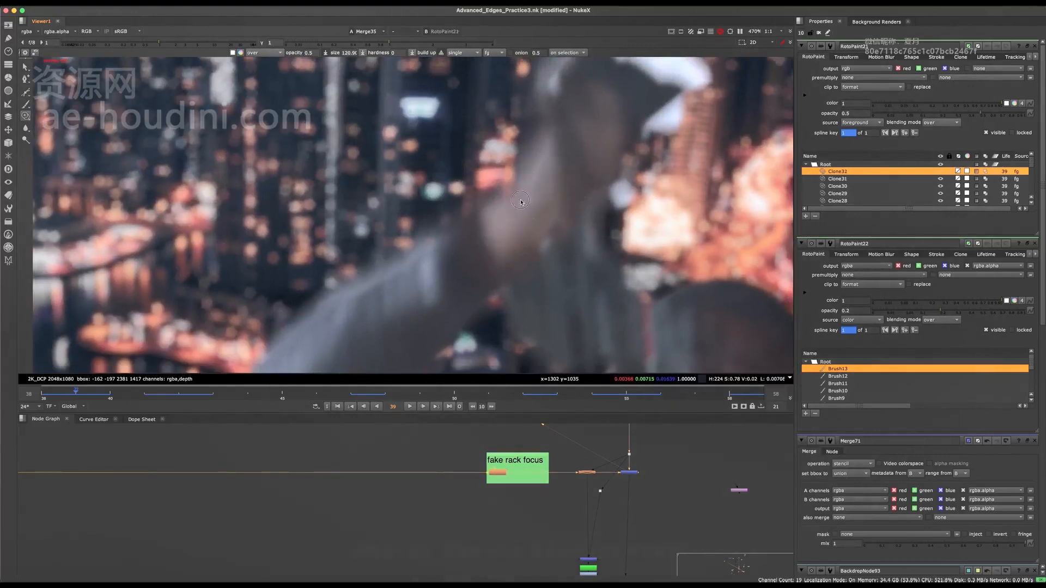
scroll(521, 213, down, 7)
scroll(521, 213, up, 6)
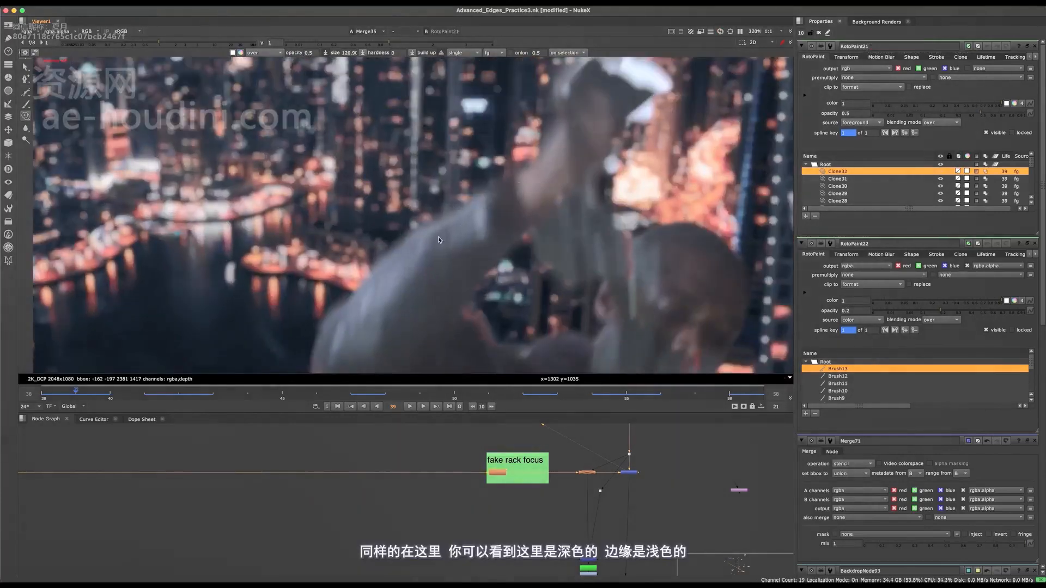
Clone matching sleeve tones along the light outer edge of the upper arm, working down from the forearm.
scroll(444, 225, up, 1)
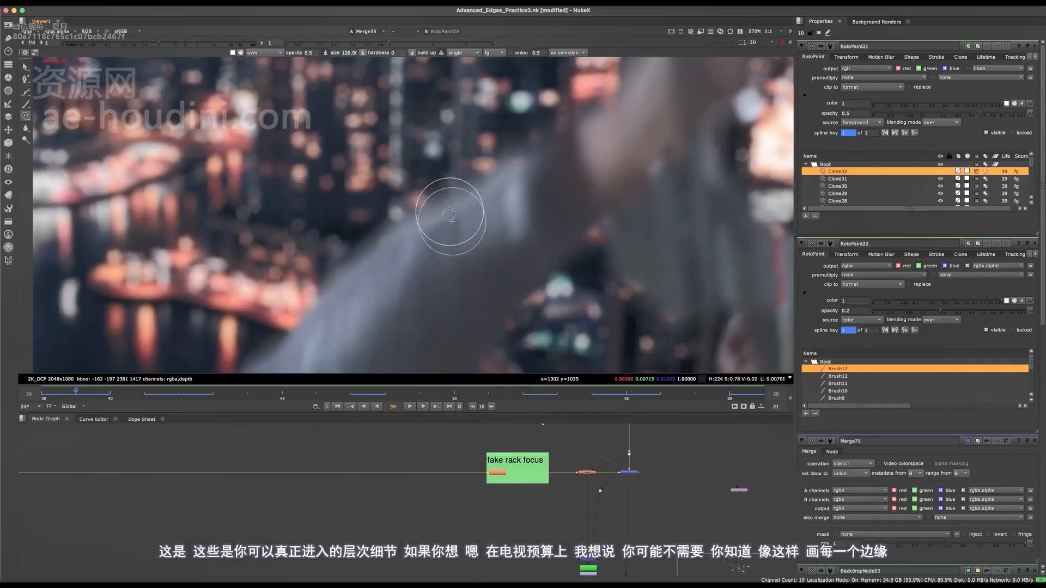
mouse_move(455, 212)
mouse_down()
mouse_move(442, 233)
mouse_move(429, 231)
mouse_up()
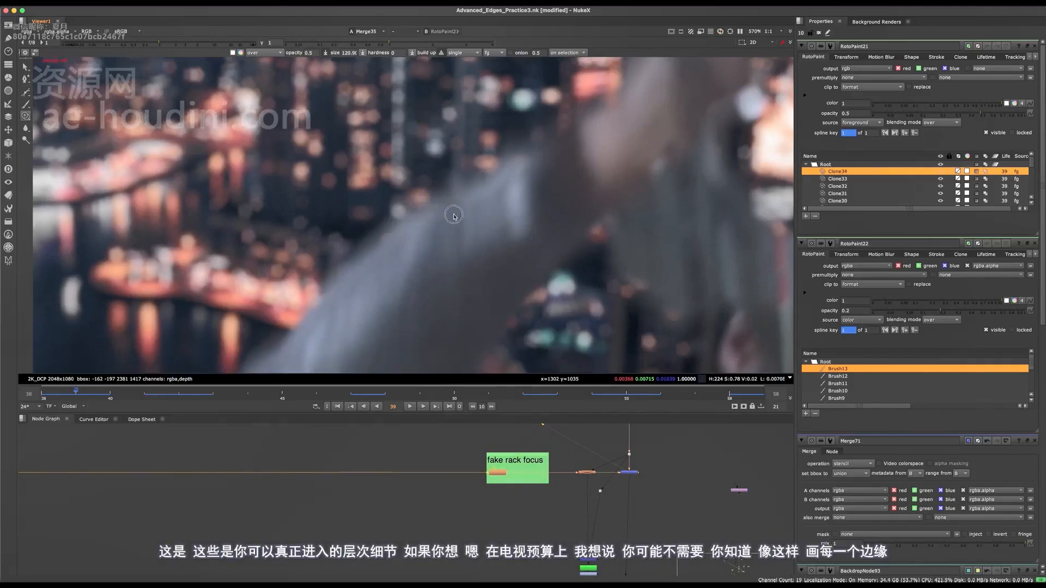
scroll(454, 216, down, 5)
scroll(463, 214, up, 5)
drag(469, 201, 523, 166)
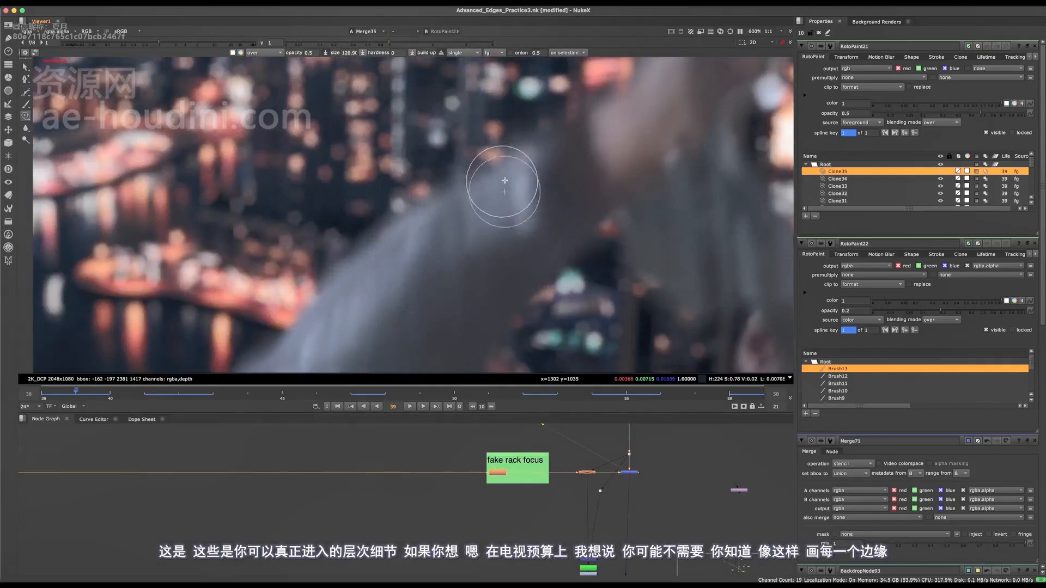
scroll(519, 178, down, 5)
mouse_move(475, 201)
mouse_down()
mouse_move(377, 290)
mouse_move(367, 280)
mouse_move(371, 289)
mouse_up()
scroll(403, 270, up, 5)
scroll(375, 294, down, 5)
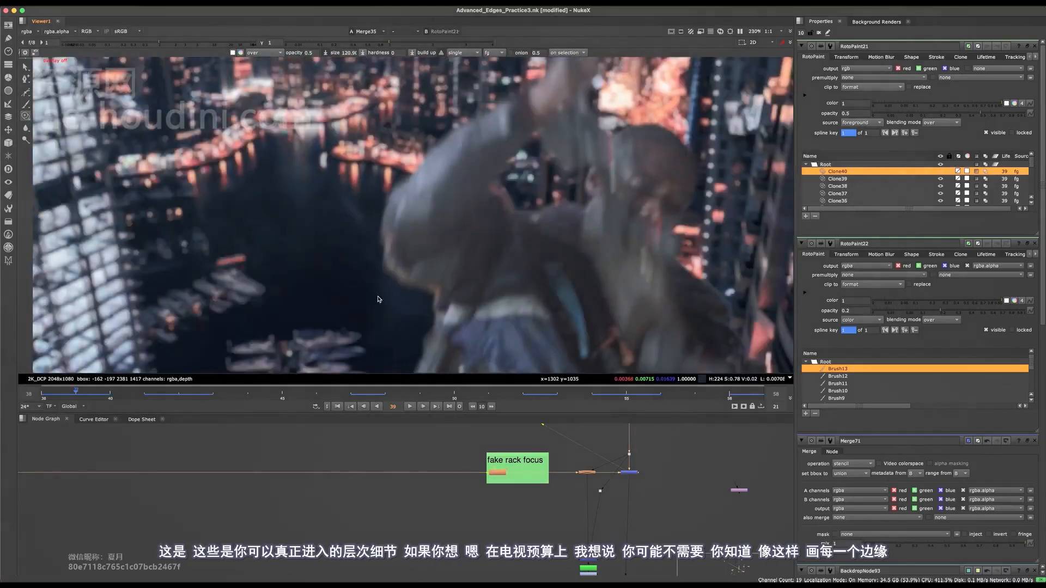
Switch to the Brush tool at opacity 1, sample the dark colour beside the raised hand, and start painting over its white patch.
scroll(463, 209, up, 4)
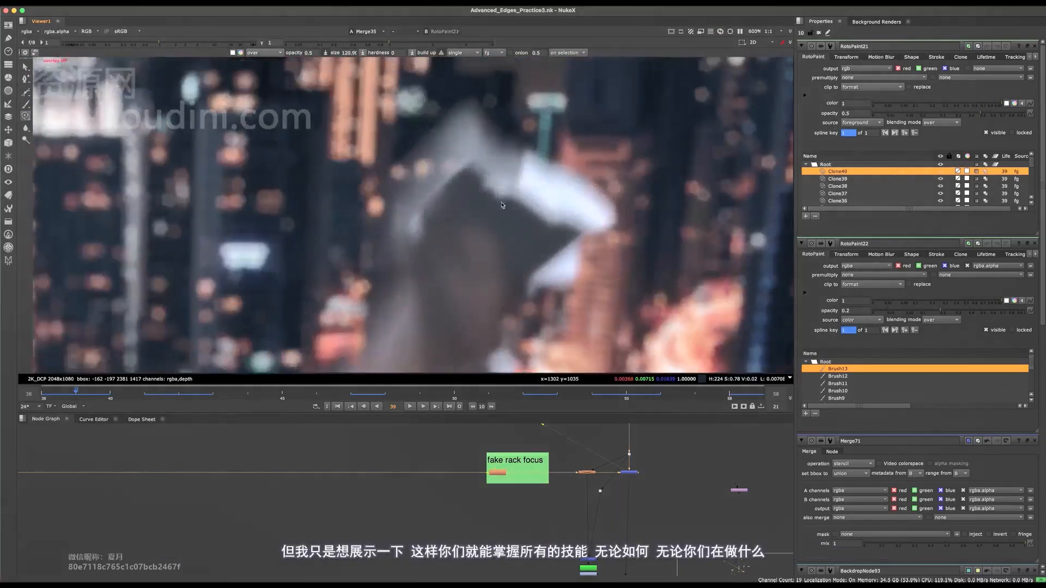
scroll(532, 246, down, 4)
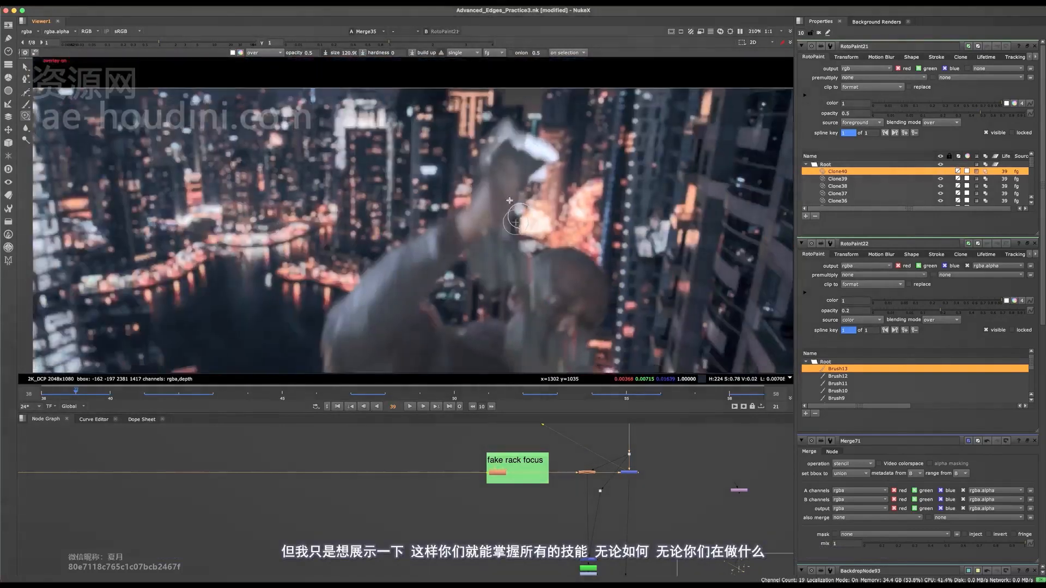
middle_drag(467, 256, 462, 228)
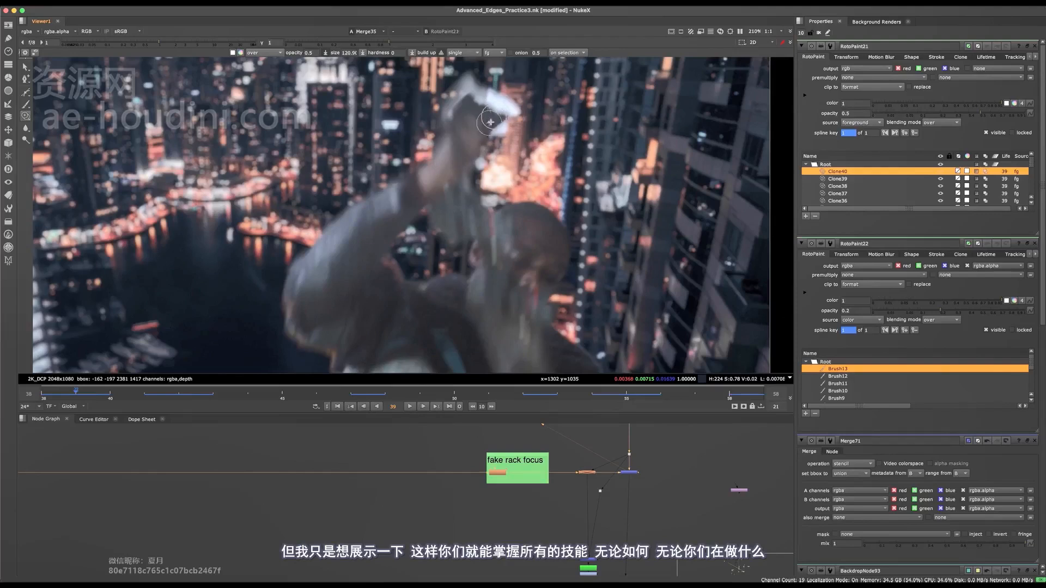
scroll(490, 122, up, 6)
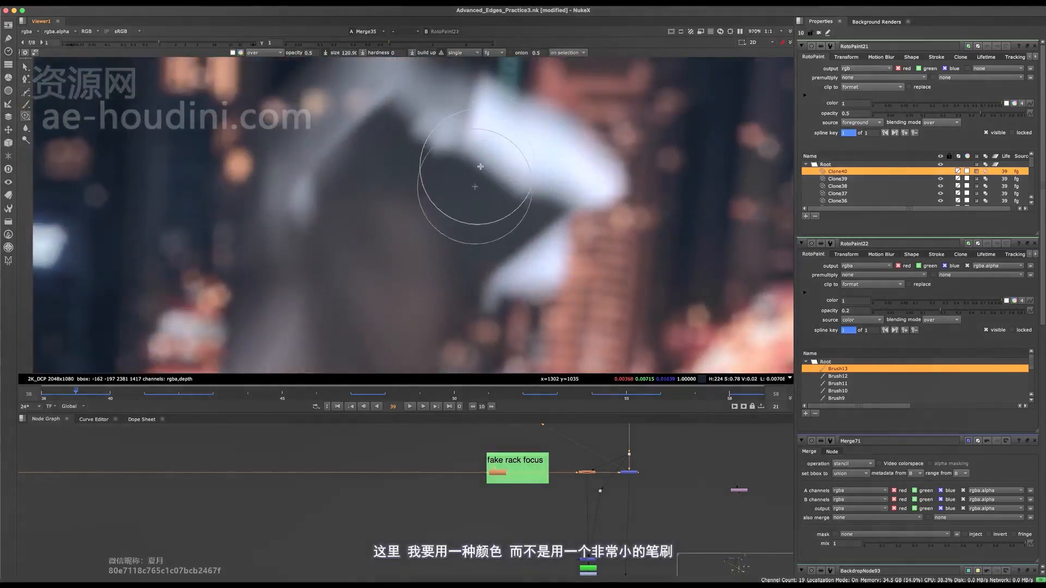
middle_drag(479, 166, 458, 213)
click(25, 103)
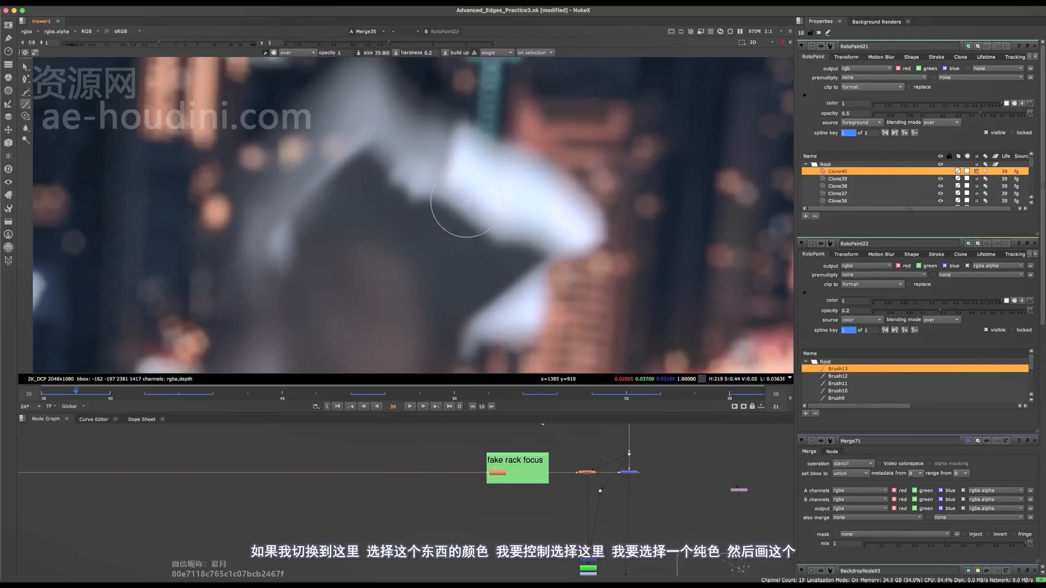
drag(484, 168, 469, 216)
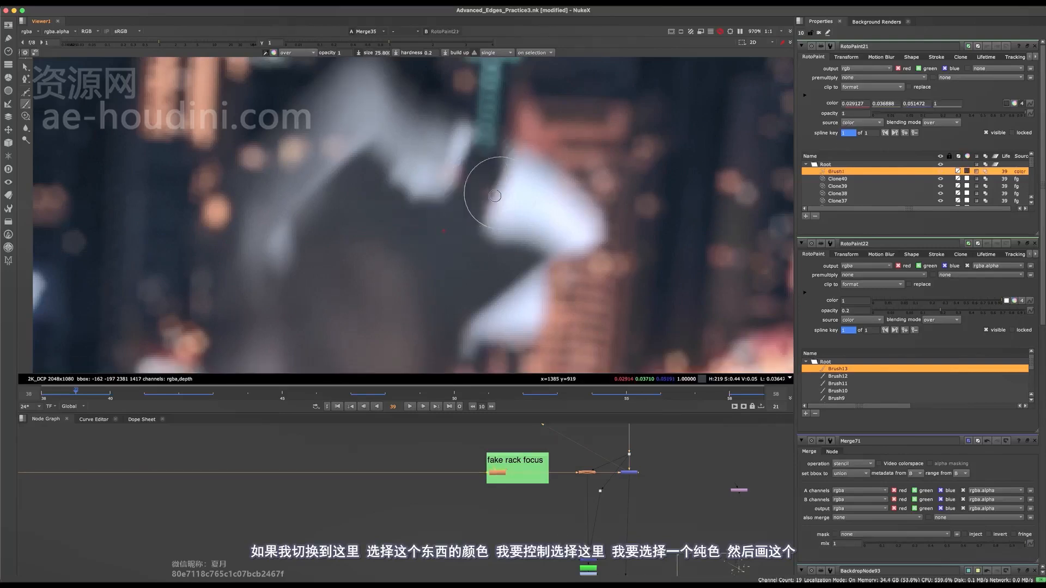
Paint out the rest of the upper white patch beside the raised hand in the solid dark colour, enlarging the brush to about 181.
mouse_move(516, 165)
shift+mouse_down()
mouse_move(540, 206)
mouse_move(610, 218)
shift+mouse_up()
middle_drag(562, 203, 551, 192)
shift+drag(548, 201, 552, 202)
middle_drag(529, 190, 524, 178)
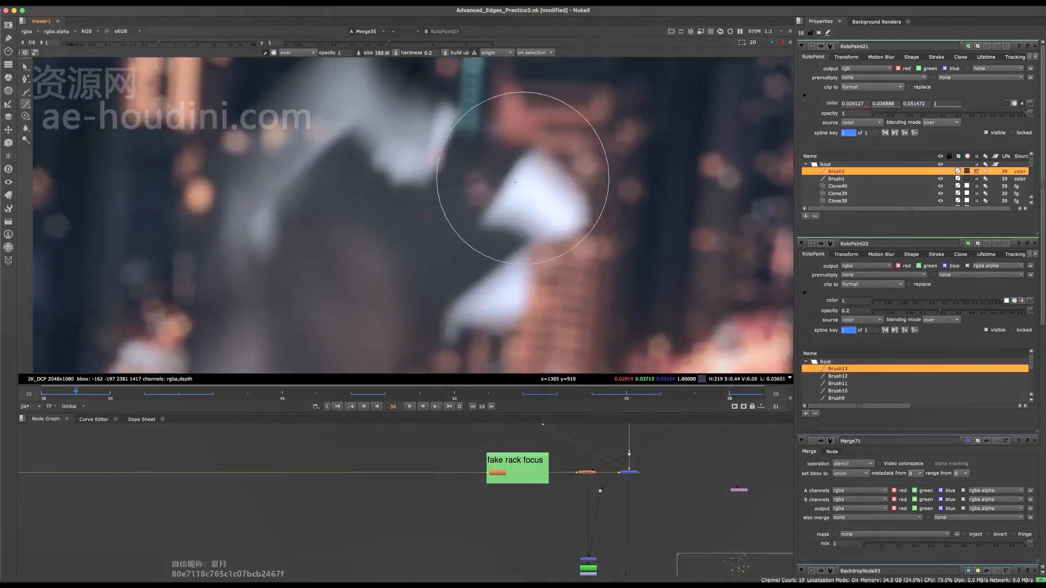
mouse_move(518, 193)
mouse_down()
mouse_move(523, 205)
mouse_move(531, 171)
mouse_move(556, 206)
mouse_up()
middle_drag(535, 250, 533, 202)
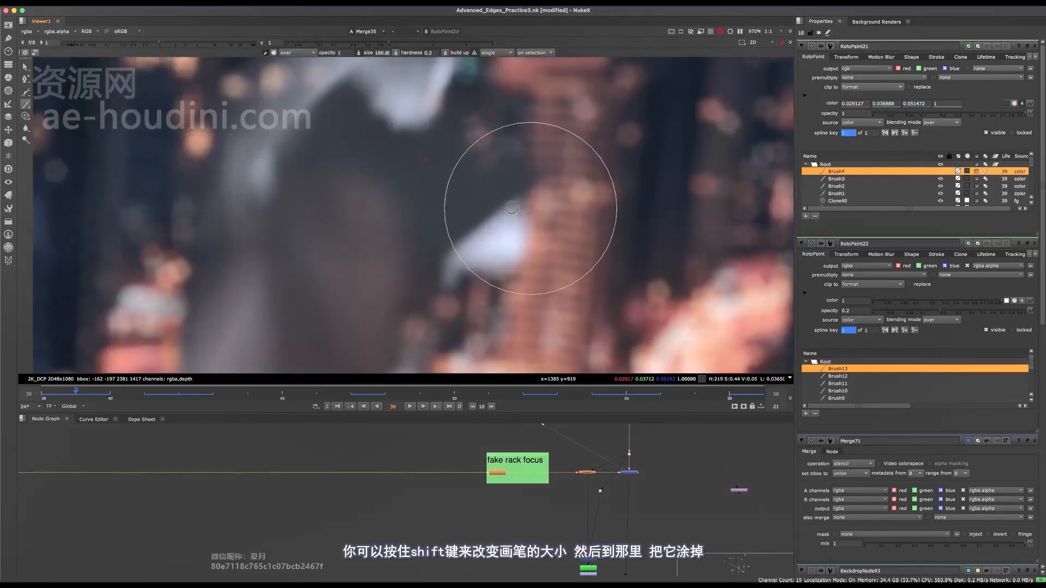
Paint out the lower white patch beside the raised hand and the pale area along its opposite edge with the sampled dark colour.
mouse_move(518, 210)
mouse_down()
mouse_move(511, 248)
mouse_move(464, 271)
mouse_up()
scroll(494, 228, down, 4)
scroll(494, 228, down, 2)
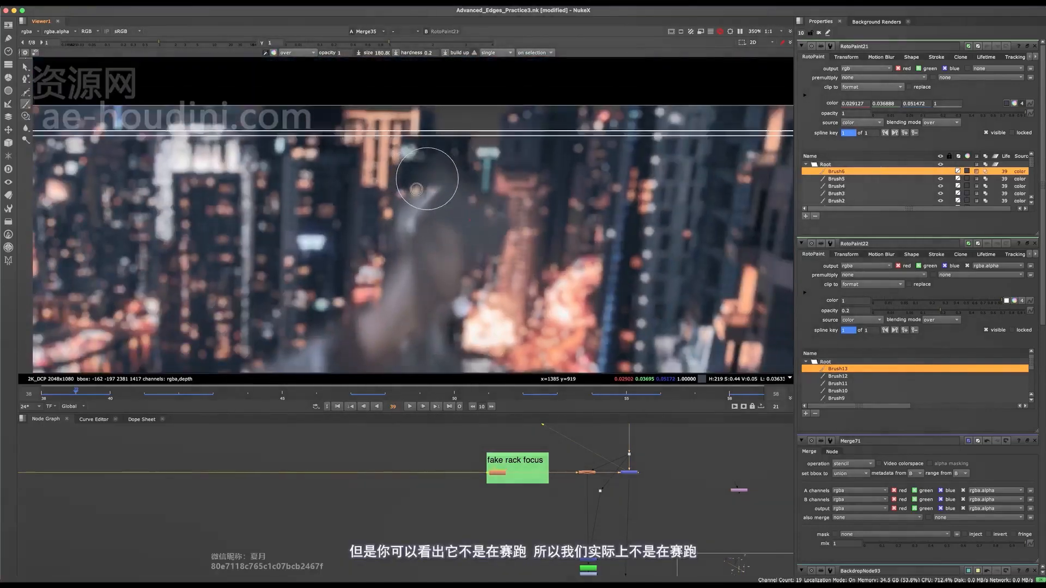
mouse_move(398, 207)
mouse_down()
mouse_move(426, 181)
mouse_move(446, 183)
mouse_up()
scroll(495, 207, up, 3)
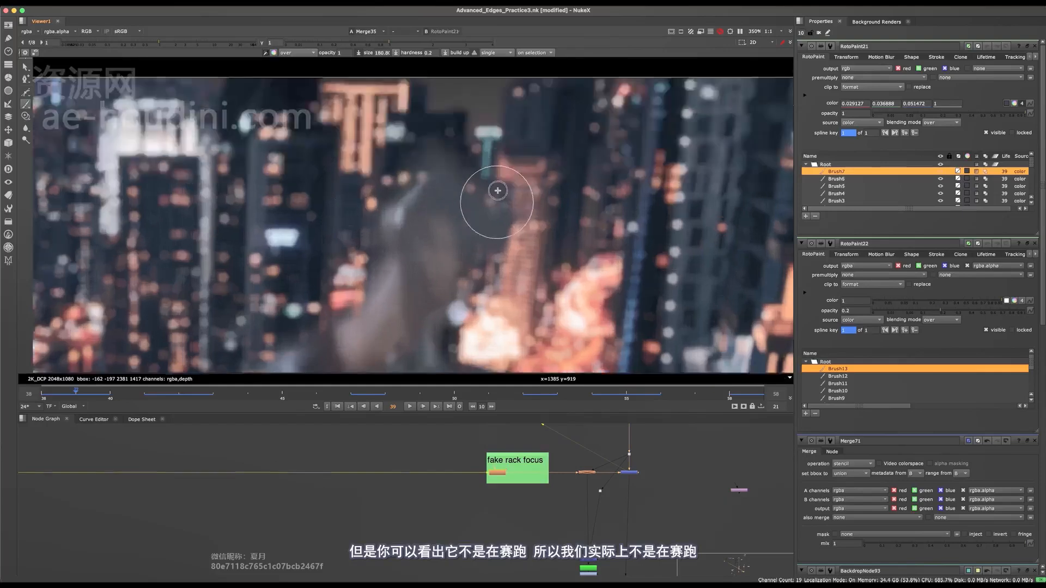
Inspect the hand with overlays hidden, paint over the pale streak on its outer edge in the dark colour, and save the script.
key(o)
scroll(490, 206, up, 2)
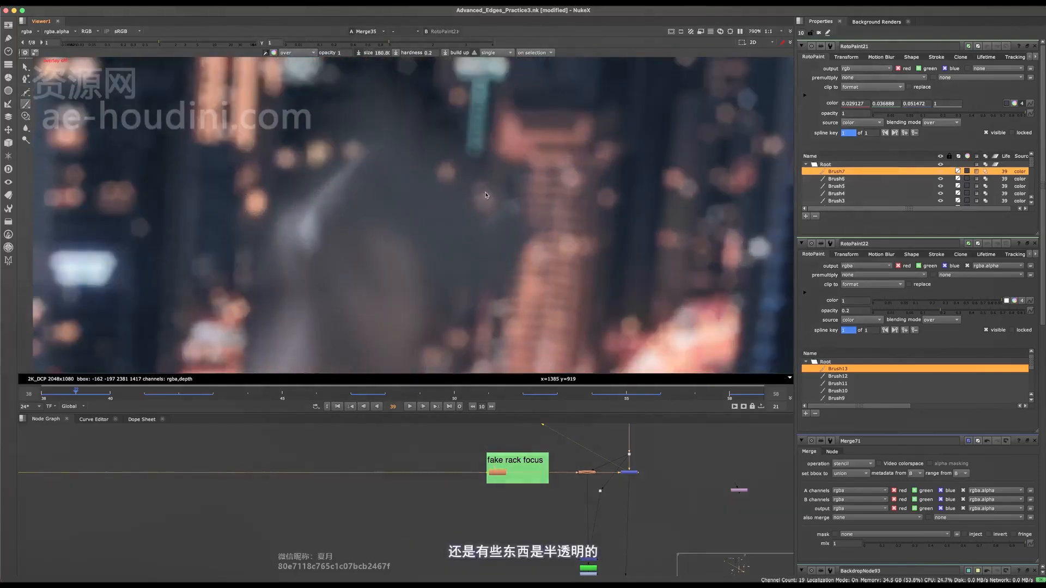
middle_drag(486, 167, 587, 132)
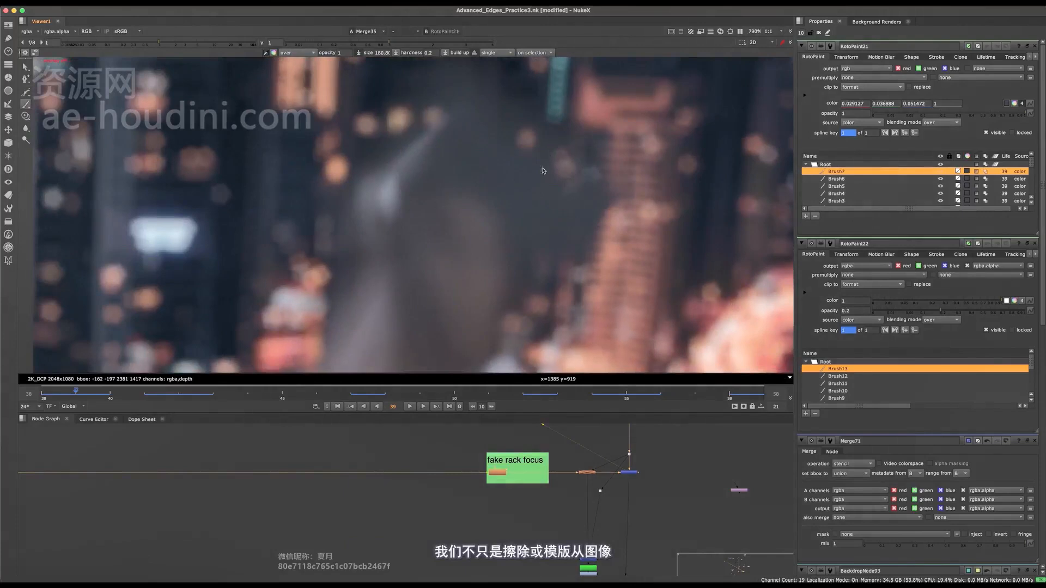
middle_drag(482, 158, 511, 160)
key(o)
drag(420, 158, 442, 180)
key(o)
scroll(440, 182, down, 4)
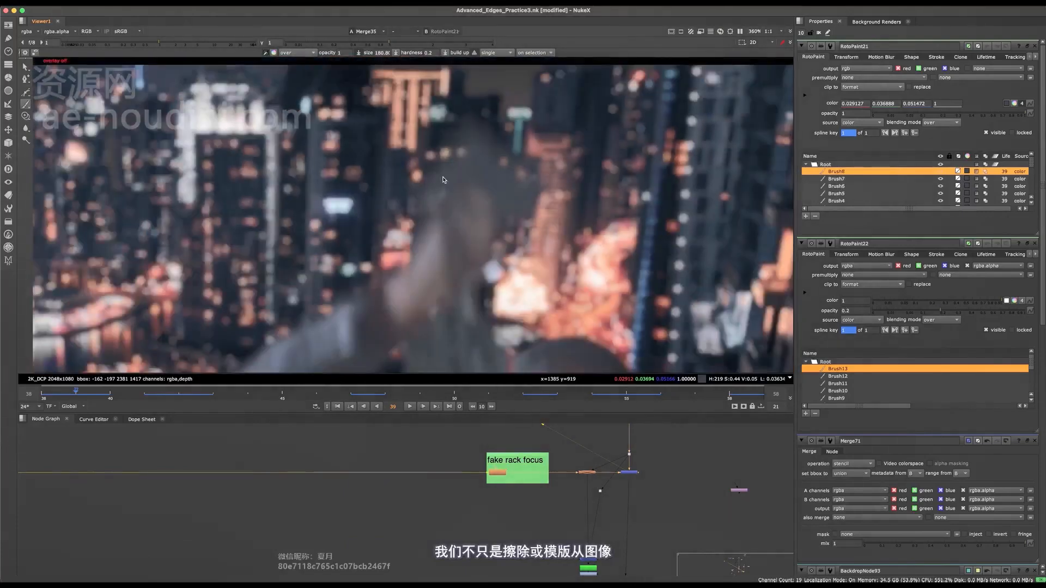
scroll(479, 160, down, 2)
key(ctrl+s)
scroll(479, 160, up, 8)
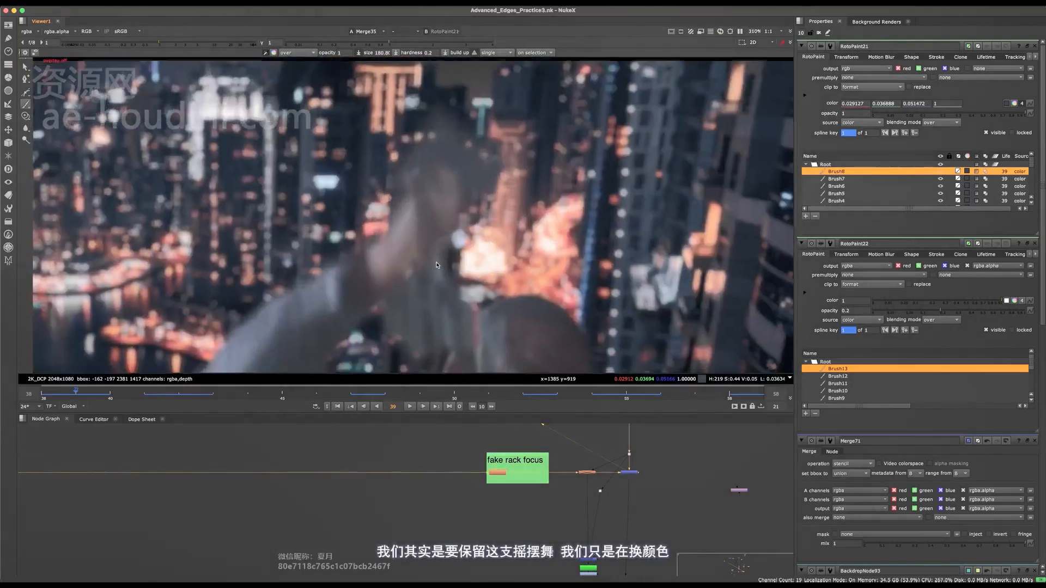
Paint dark strokes over the light fringe between the forearm and the bright building, save the script, and check the result without overlays.
key(o)
drag(391, 161, 390, 189)
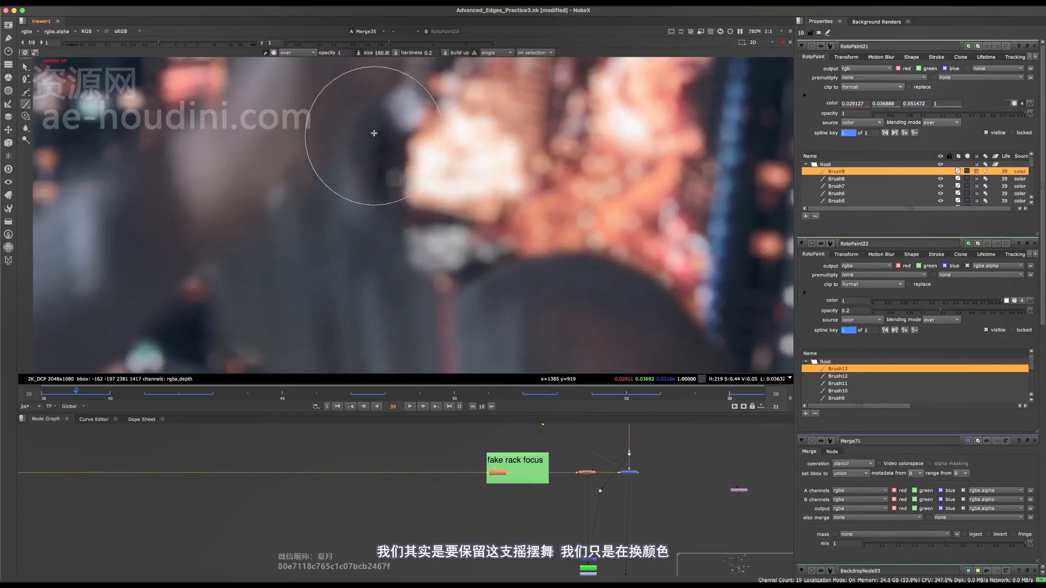
key(ctrl+s)
scroll(397, 183, down, 6)
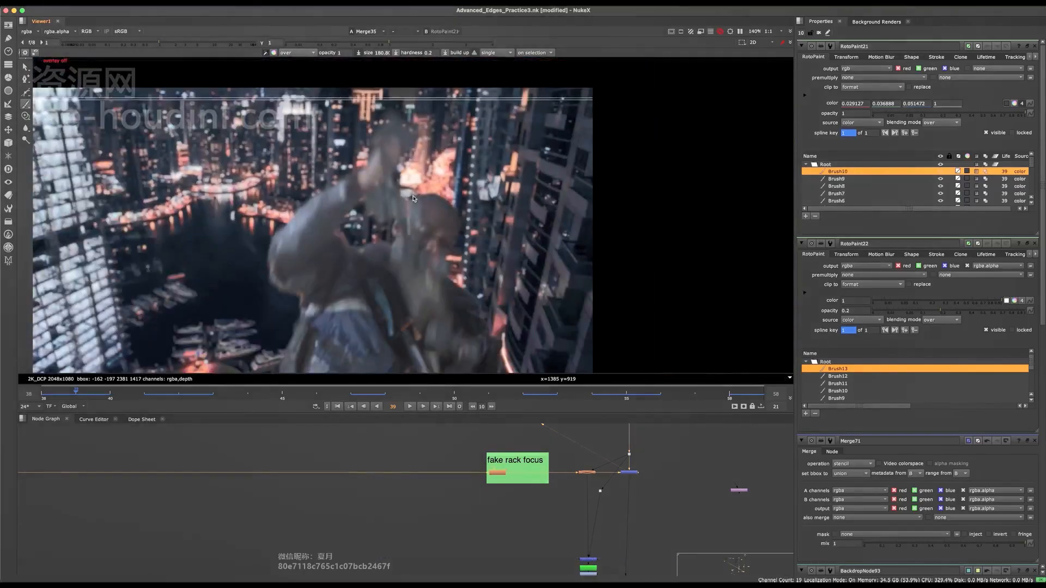
scroll(392, 178, up, 8)
key(o)
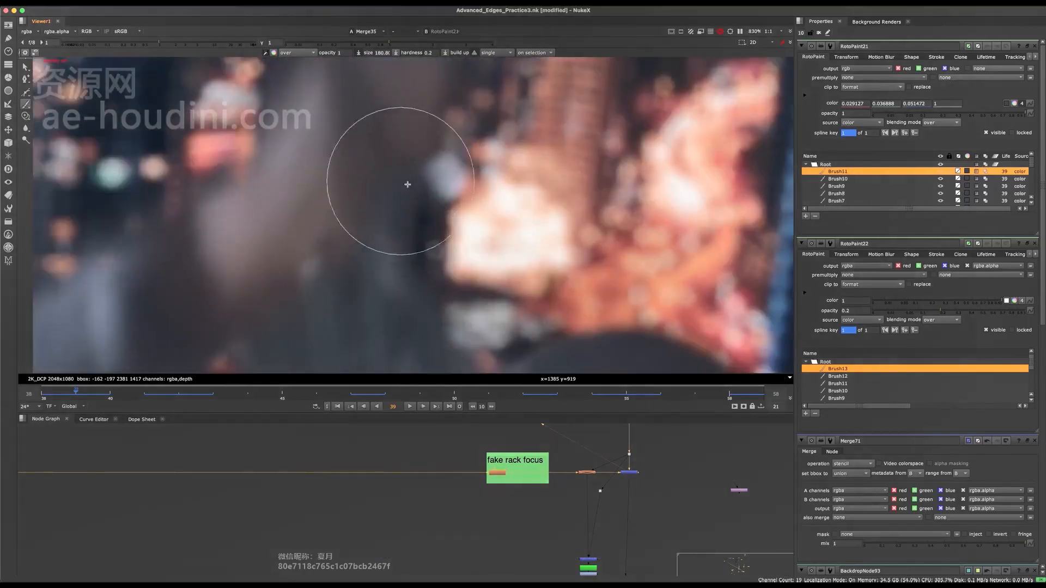
click(407, 185)
scroll(408, 184, down, 8)
key(o)
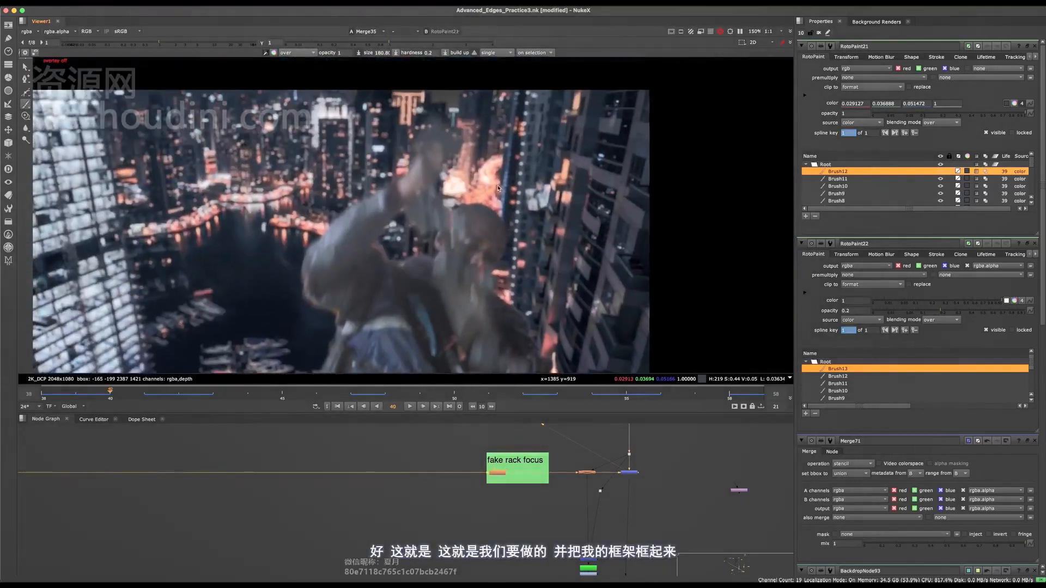
On frame 40, clone background tones over the upper part of the white gap beside the raised hand at opacity 0.5.
scroll(459, 197, up, 5)
middle_drag(459, 197, 457, 252)
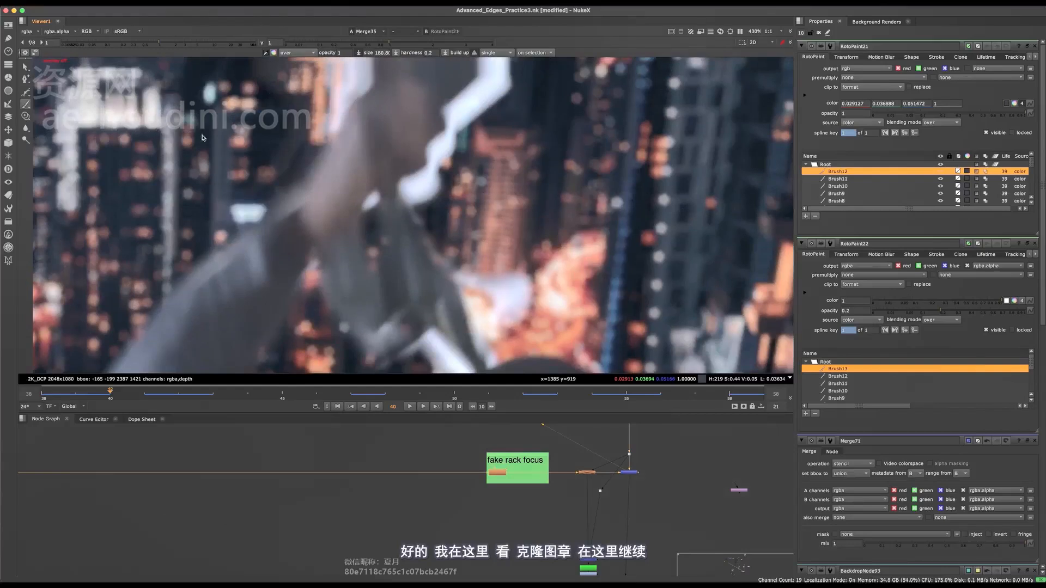
click(25, 116)
scroll(434, 134, up, 4)
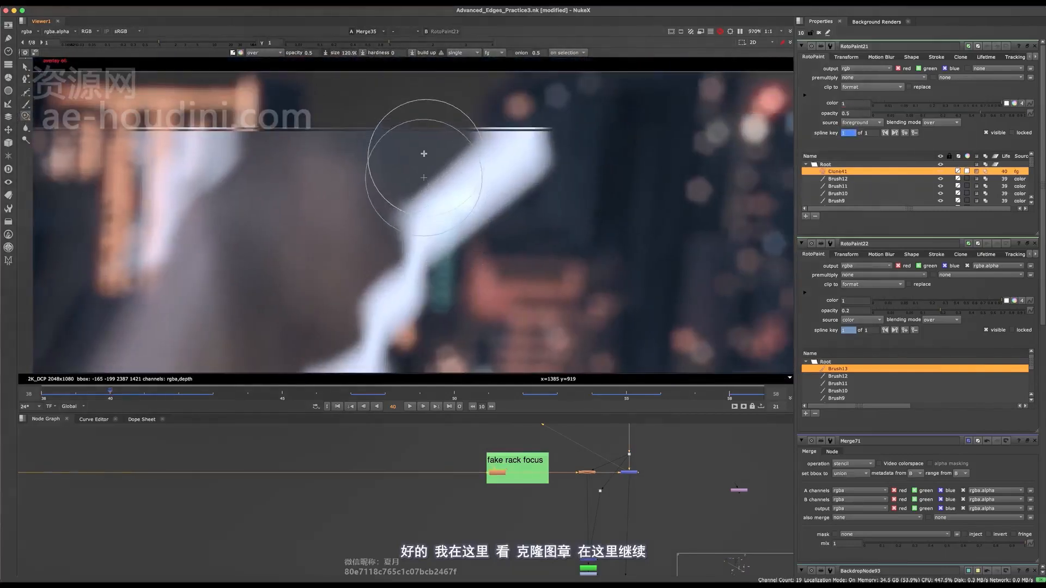
mouse_move(421, 159)
mouse_down()
mouse_move(408, 157)
mouse_move(451, 250)
mouse_move(420, 226)
mouse_move(414, 193)
mouse_move(501, 163)
mouse_move(506, 133)
mouse_move(460, 172)
mouse_move(522, 161)
mouse_up()
scroll(493, 200, down, 5)
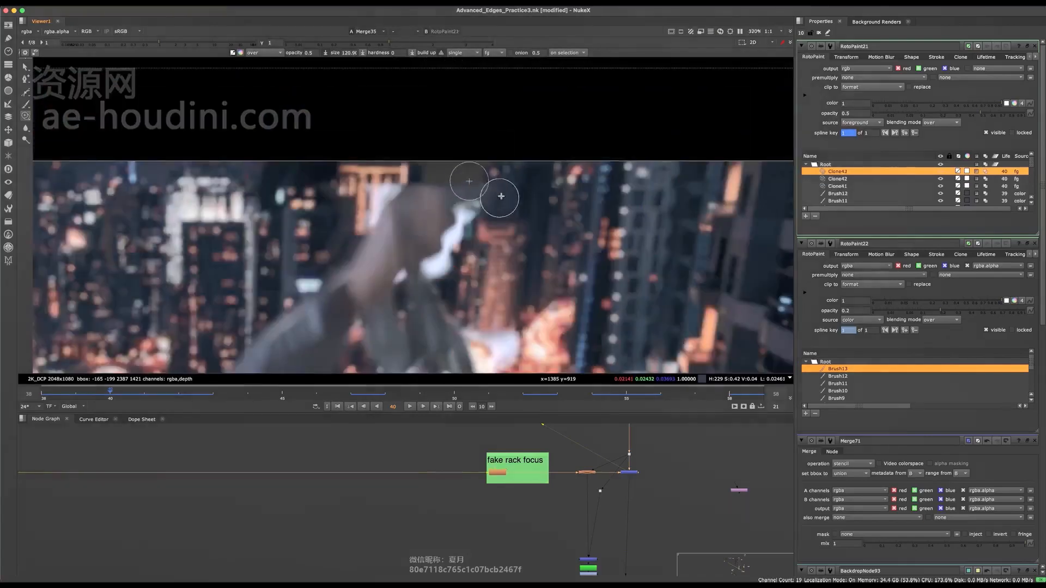
Set RotoPaint21's clip to option to no clip, and check the upper image edge with overlays off and on.
scroll(497, 198, up, 5)
click(872, 86)
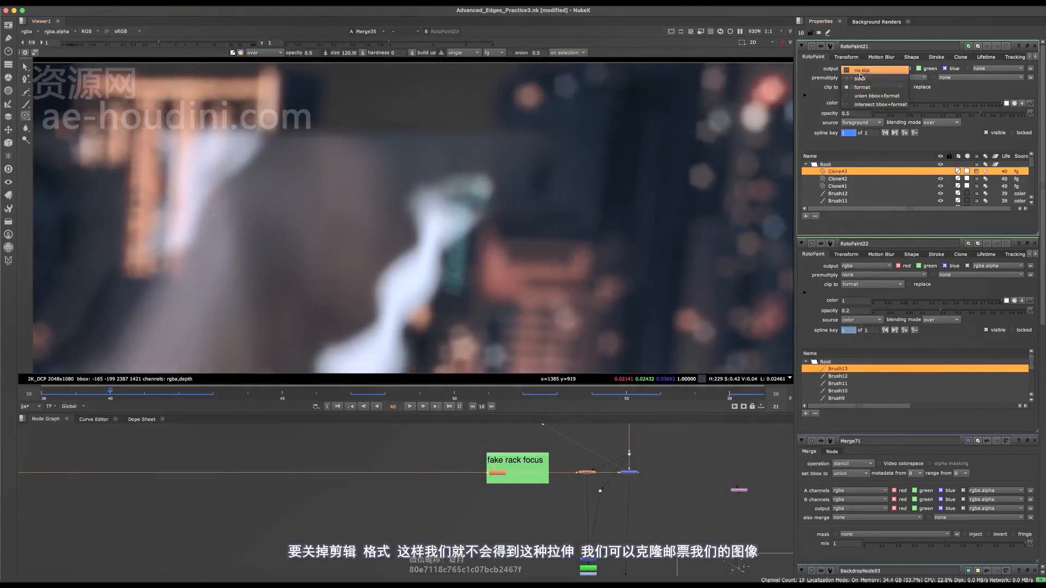
click(860, 71)
scroll(490, 164, down, 2)
key(o)
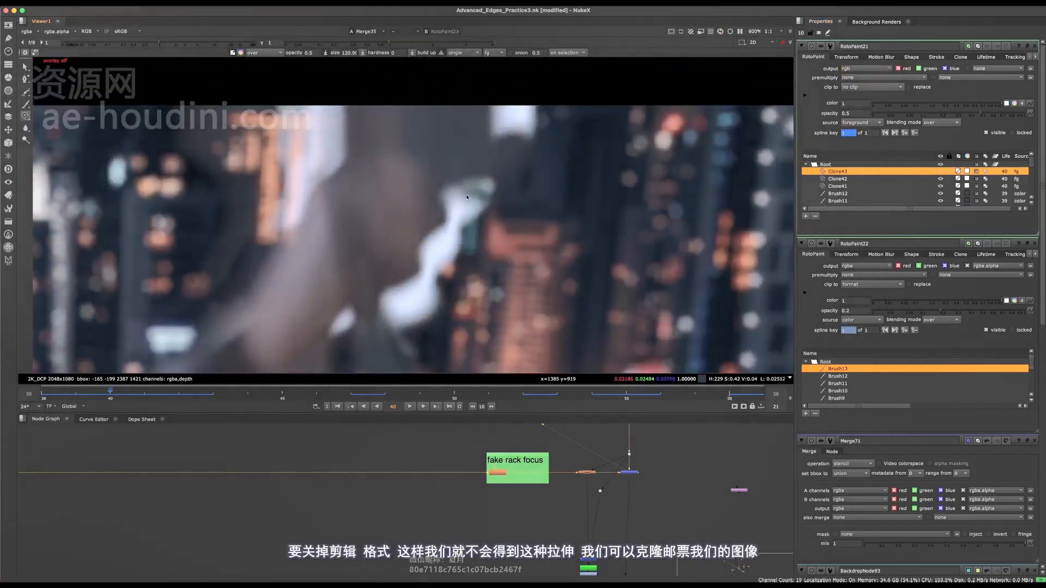
key(o)
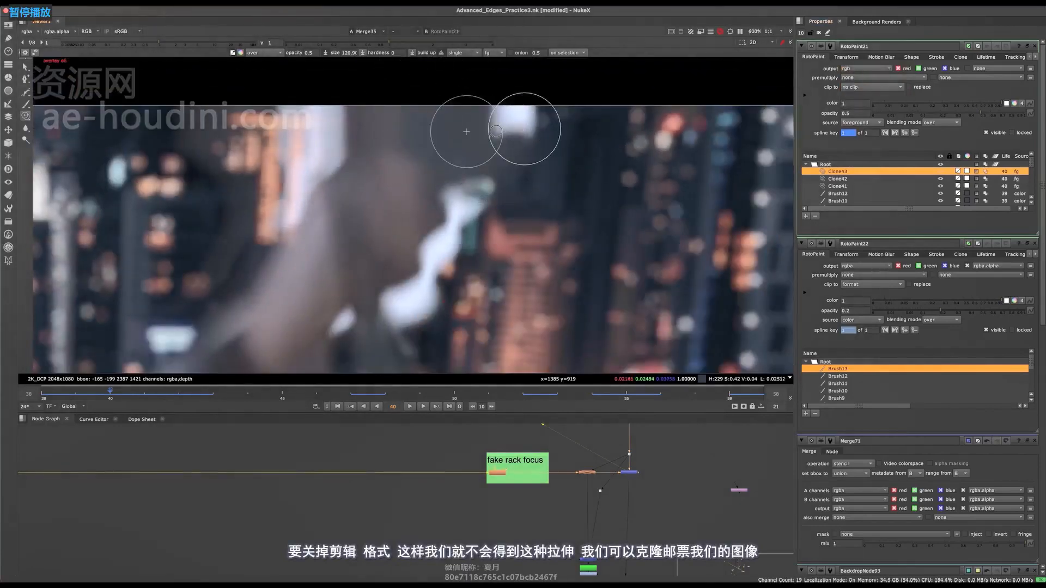
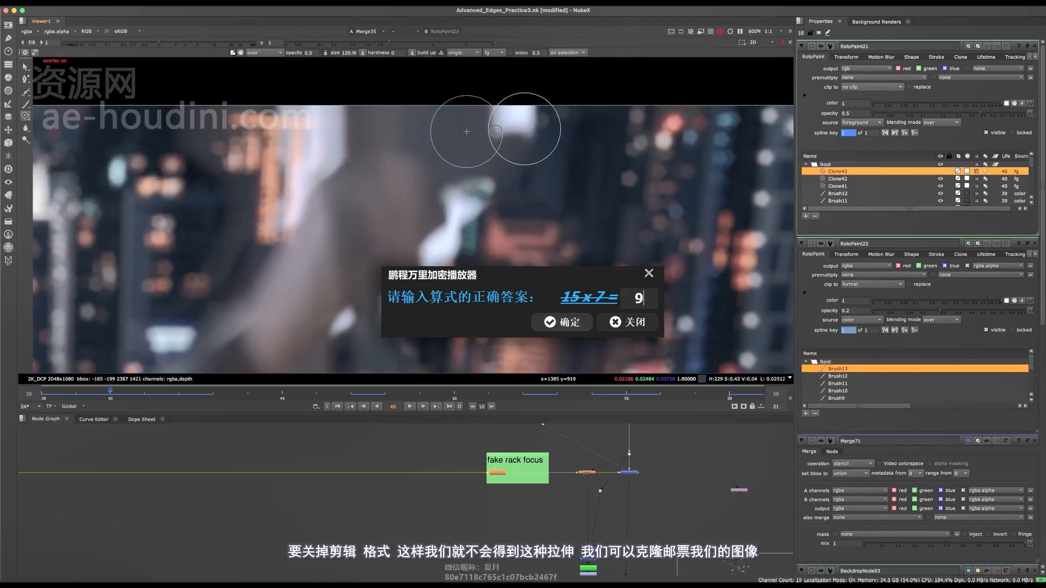
click(571, 323)
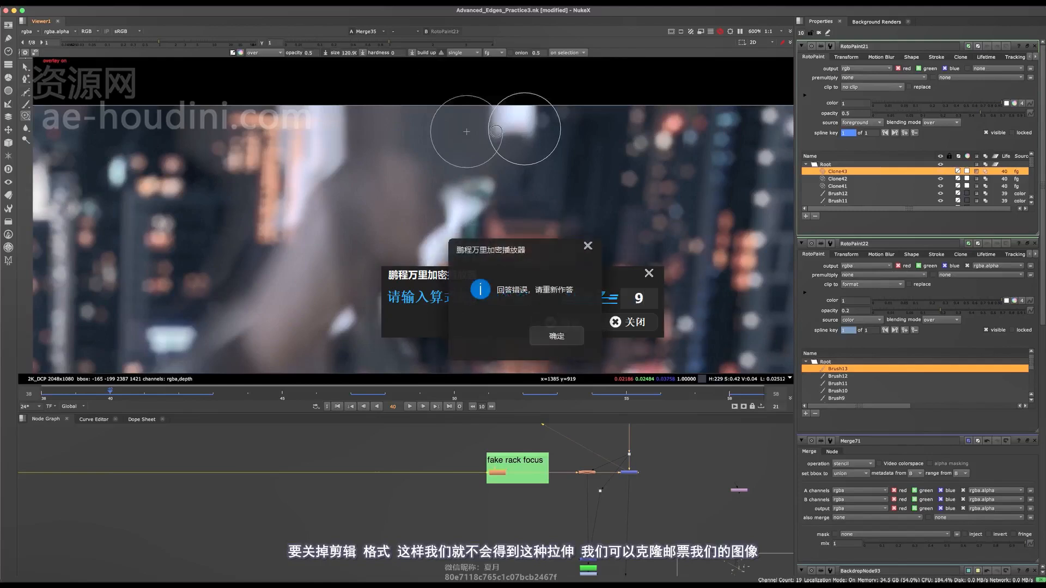
key(Return)
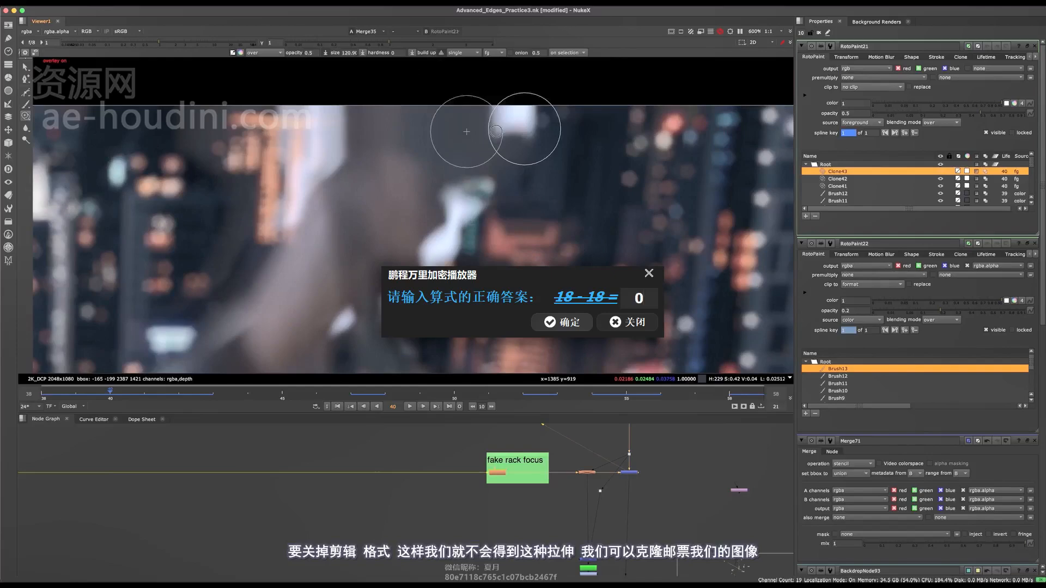
key(Return)
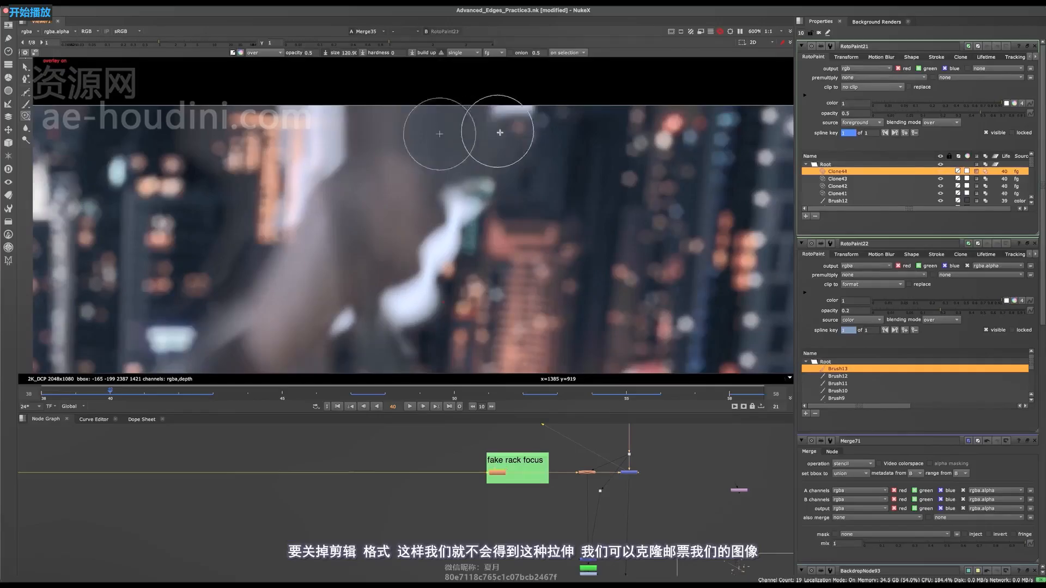
Clone background tones over the white patch beside the raised hand at the upper image edge, and check it with overlays hidden.
mouse_move(488, 115)
mouse_down()
mouse_move(546, 110)
mouse_move(536, 108)
mouse_up()
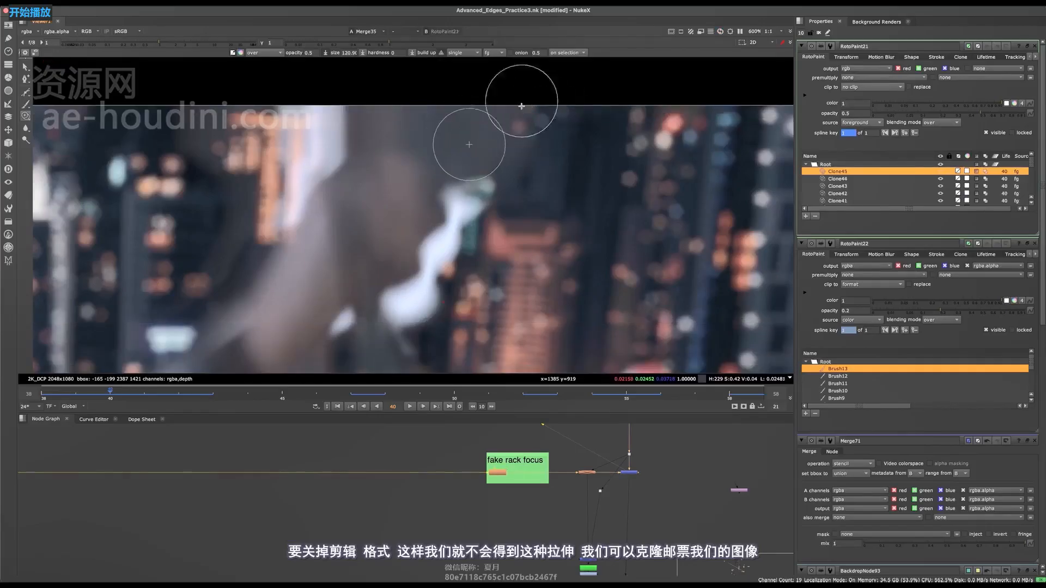
middle_drag(483, 130, 484, 121)
super+click(435, 132)
mouse_move(521, 117)
mouse_down()
mouse_move(528, 108)
mouse_move(527, 117)
mouse_up()
middle_drag(527, 117, 528, 129)
mouse_move(528, 129)
mouse_down()
mouse_move(530, 110)
mouse_move(527, 129)
mouse_up()
key(o)
scroll(496, 171, down, 8)
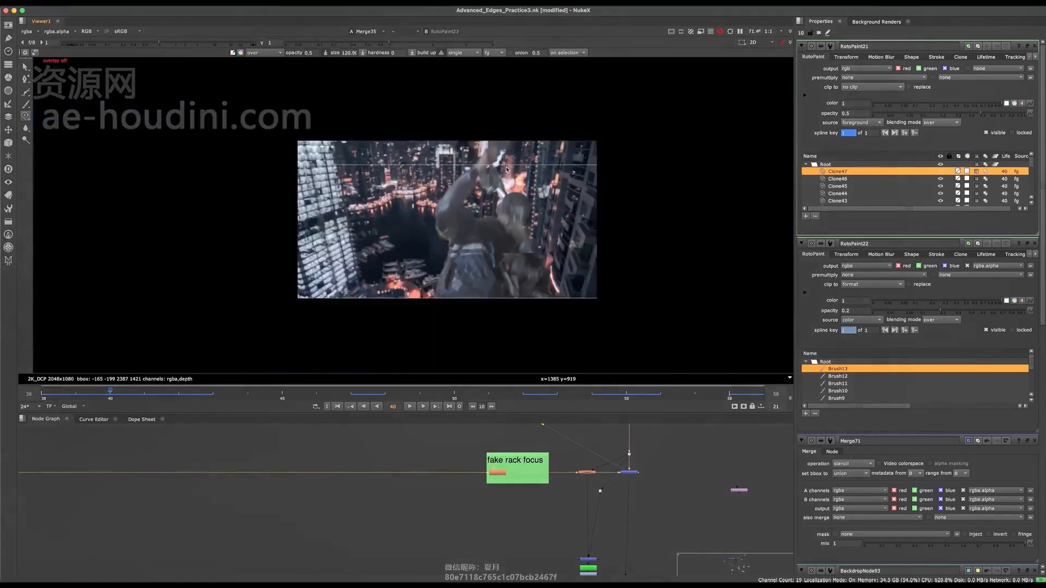
scroll(506, 169, up, 8)
key(o)
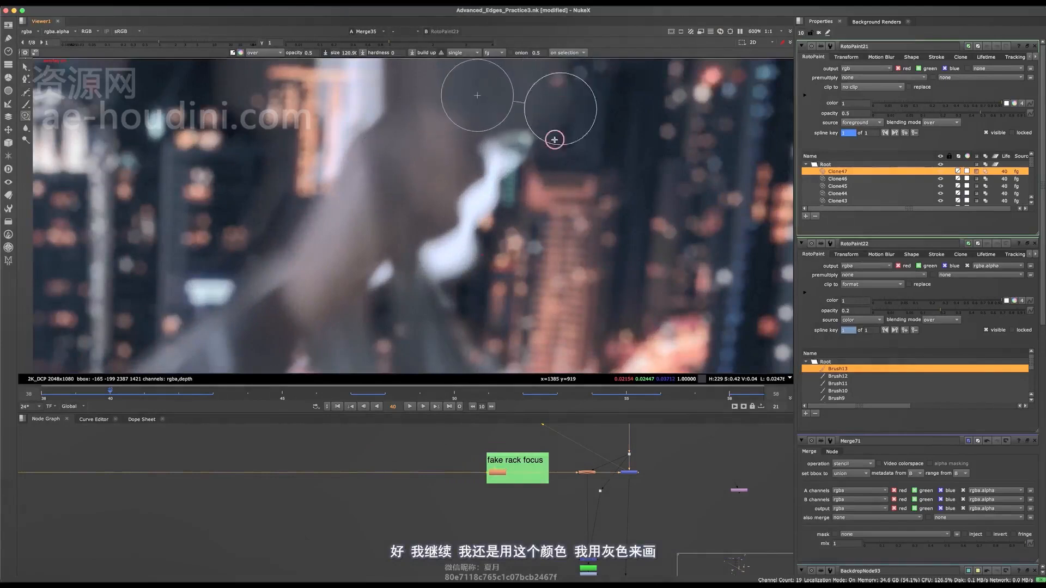
Paint over the upper part of the white gap beside the hand with the Brush at opacity 1 and hardness 0.2.
middle_drag(554, 139, 547, 160)
click(25, 104)
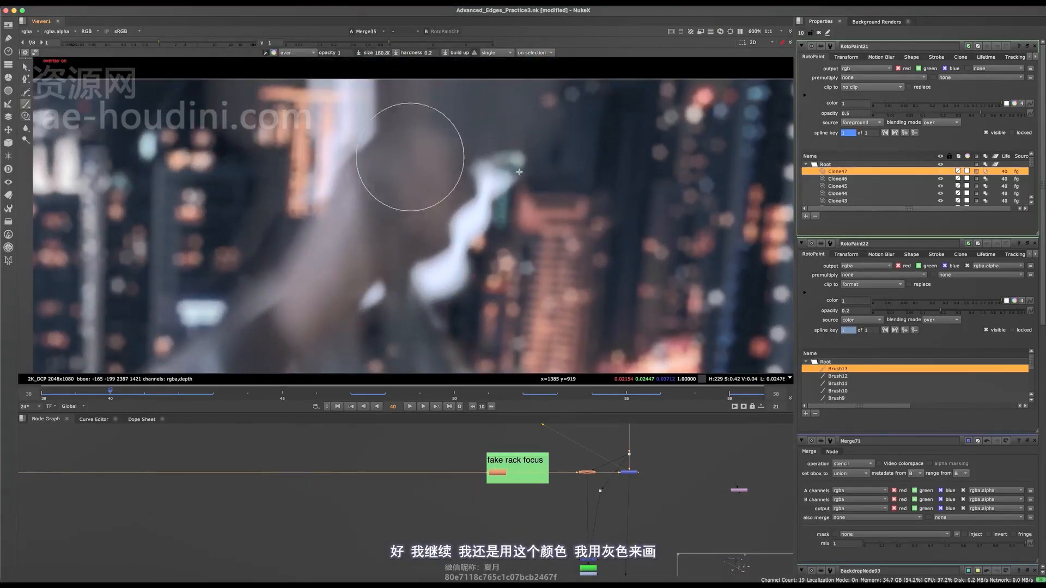
shift+drag(511, 165, 504, 165)
mouse_move(505, 169)
mouse_down()
mouse_move(507, 180)
mouse_move(488, 159)
mouse_move(483, 171)
mouse_move(501, 196)
mouse_move(483, 223)
mouse_move(460, 228)
mouse_move(466, 222)
mouse_move(449, 286)
mouse_move(467, 235)
mouse_up()
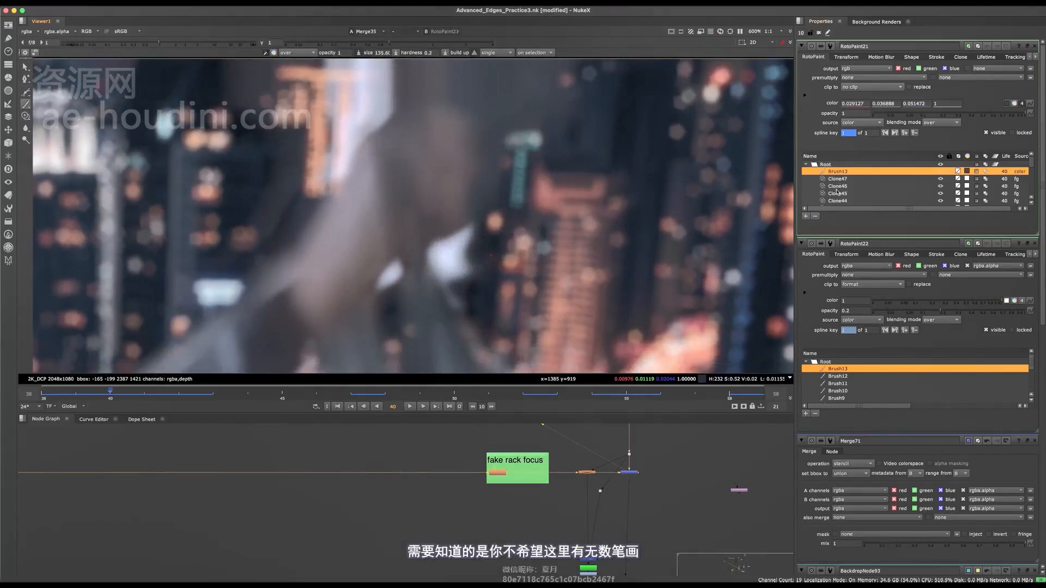
Close the other nodes' properties, leaving RotoPaint21 open, and paint the dark colour over the remaining white patches below the hand.
click(1036, 244)
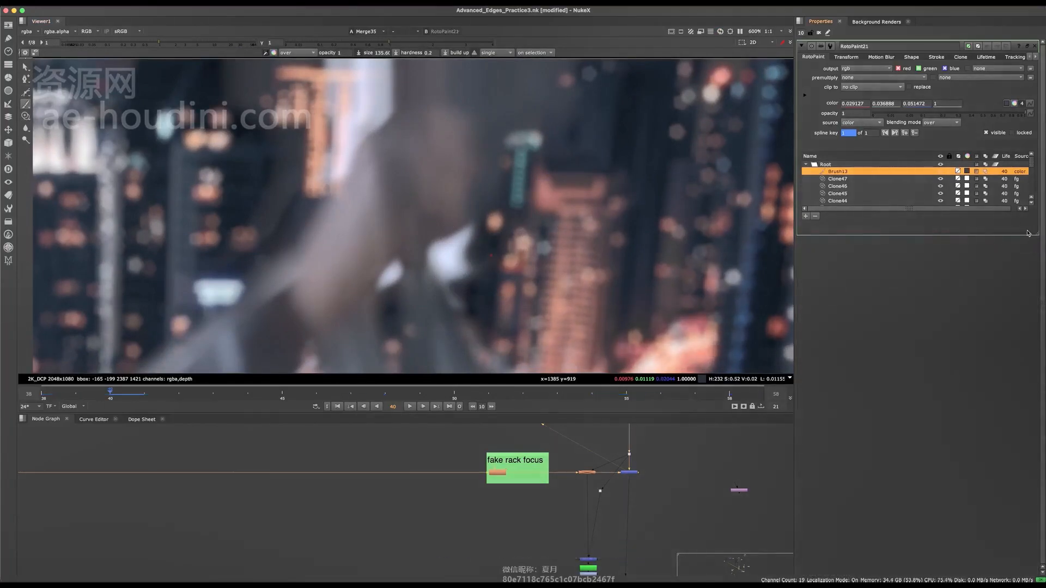
mouse_move(471, 247)
mouse_down()
mouse_move(435, 251)
mouse_move(460, 275)
mouse_move(493, 271)
mouse_move(444, 273)
mouse_move(465, 300)
mouse_move(483, 273)
mouse_up()
scroll(585, 209, down, 4)
key(o)
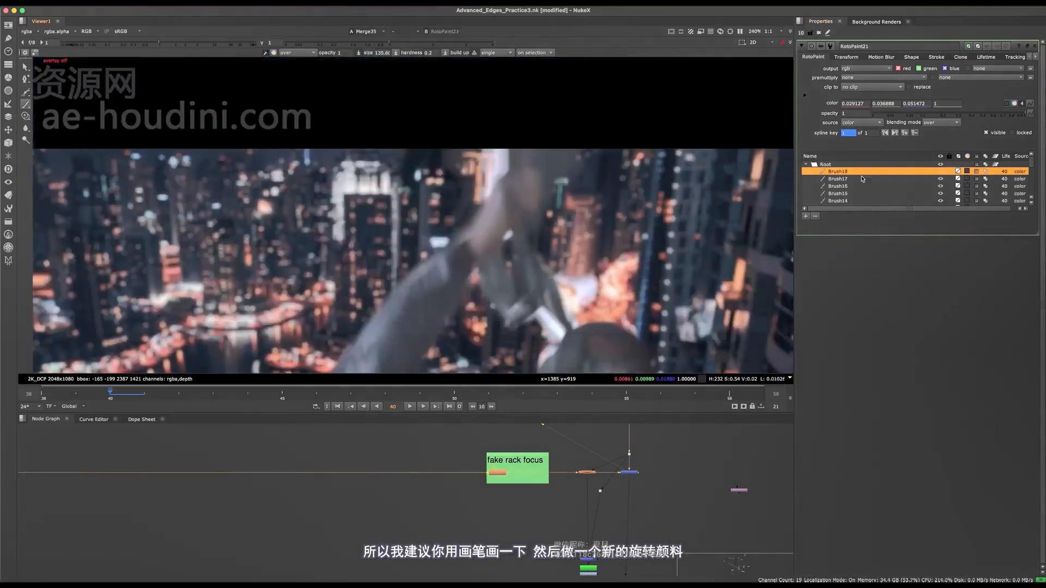
scroll(500, 253, up, 6)
key(o)
shift+drag(534, 202, 518, 217)
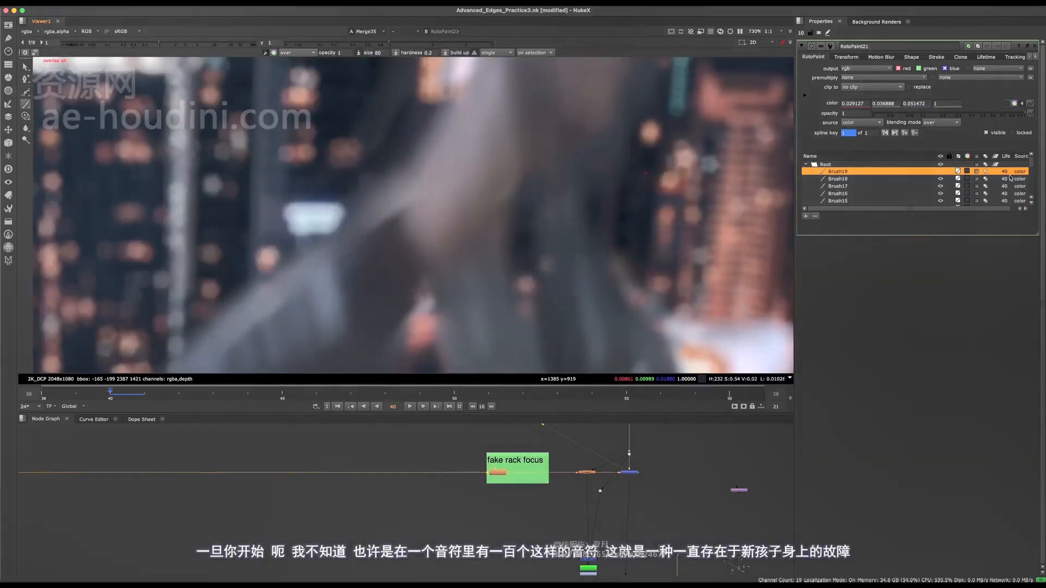
drag(1032, 167, 1035, 197)
scroll(893, 180, up, 2)
click(894, 173)
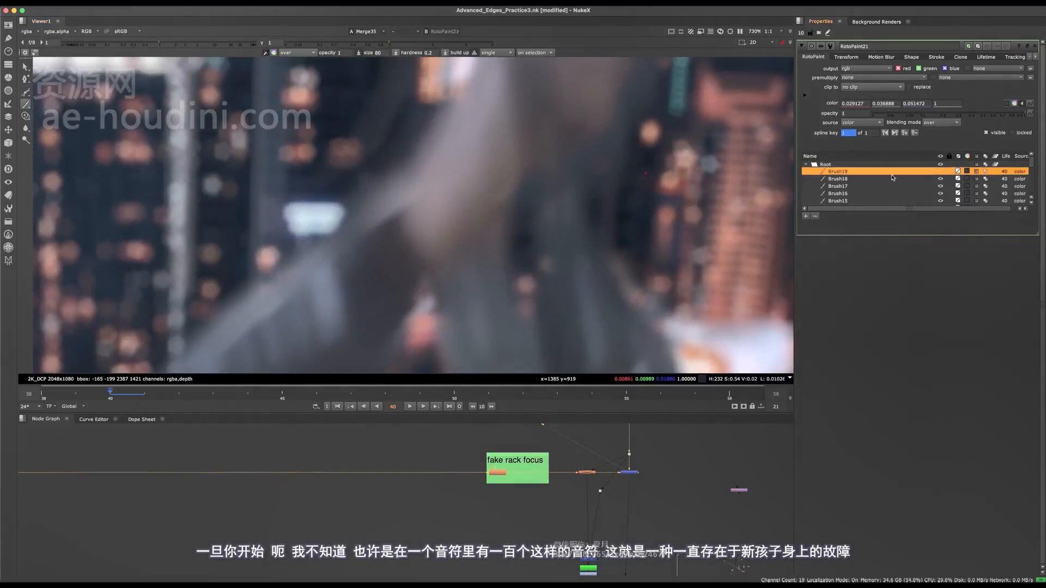
Paint dark strokes over the white vertical streak behind the outer edge of the raised hand, and save the script.
scroll(490, 220, down, 2)
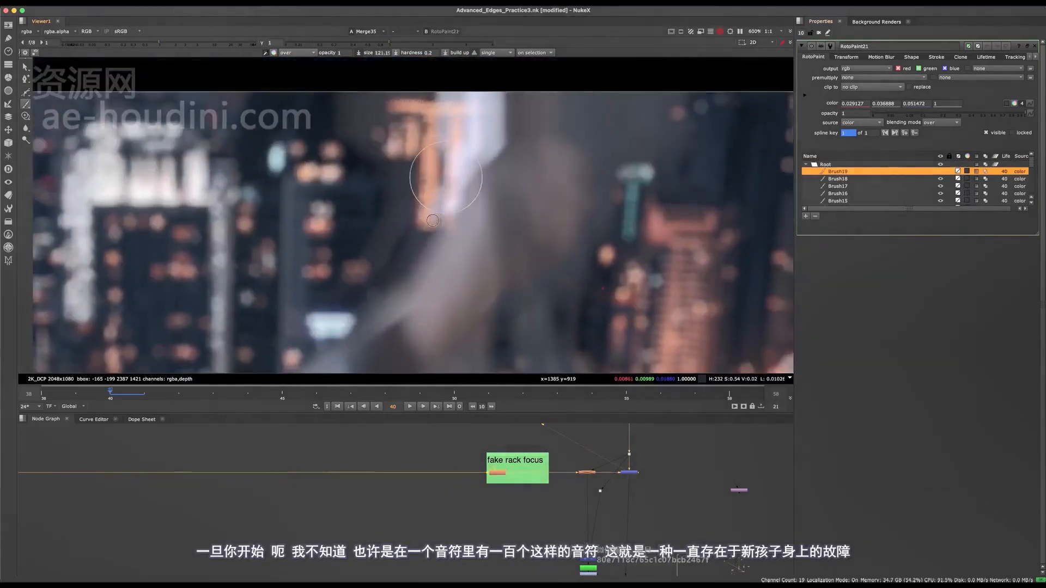
middle_drag(466, 189, 479, 239)
mouse_move(442, 256)
mouse_down()
mouse_move(474, 181)
mouse_move(461, 231)
mouse_up()
mouse_move(496, 194)
mouse_down()
mouse_move(512, 166)
mouse_move(474, 159)
mouse_move(483, 197)
mouse_up()
scroll(478, 180, down, 5)
scroll(485, 175, up, 6)
middle_drag(484, 196, 503, 140)
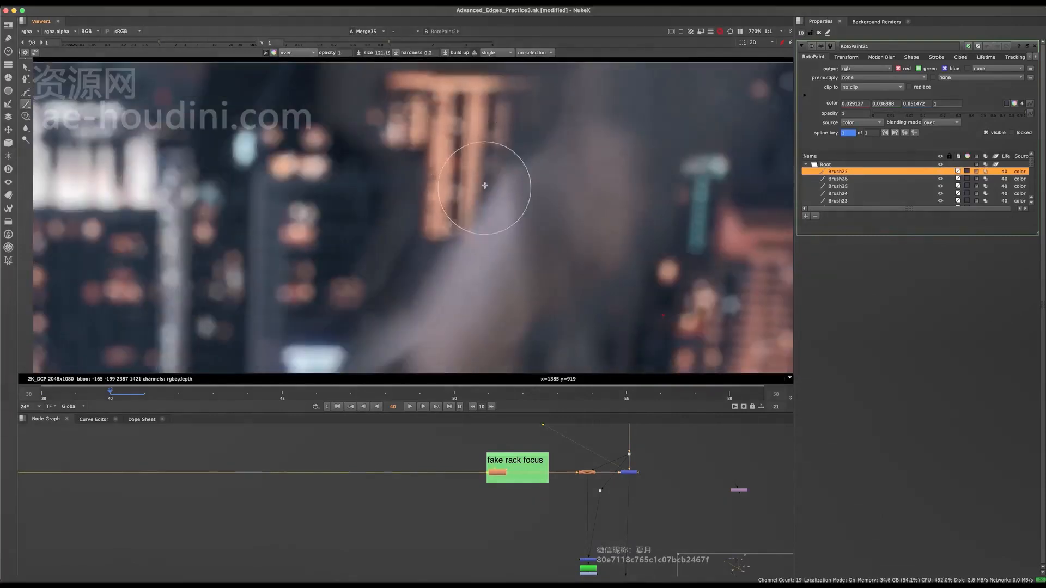
scroll(485, 185, down, 5)
scroll(457, 186, up, 5)
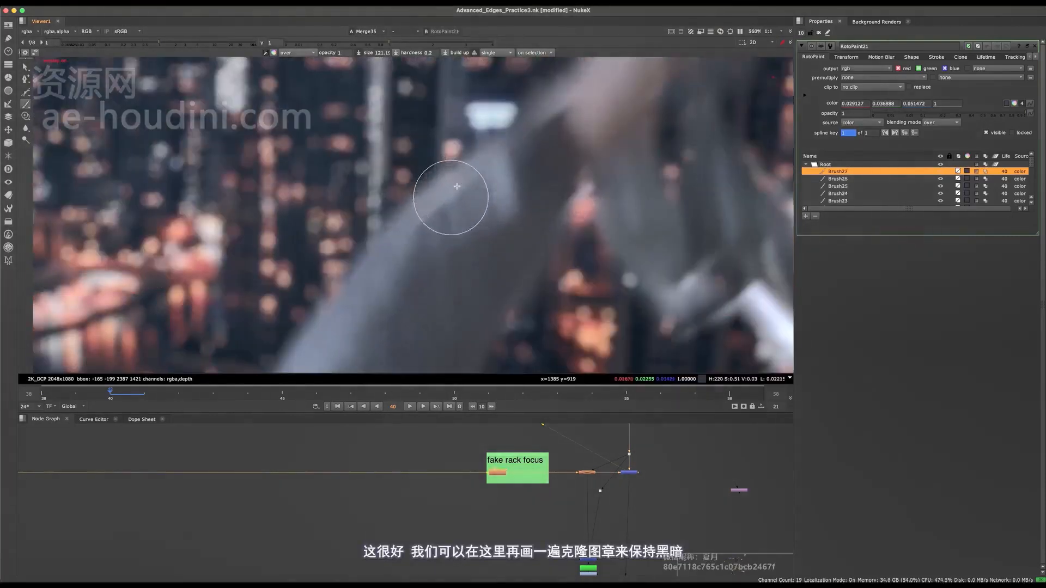
scroll(455, 182, down, 3)
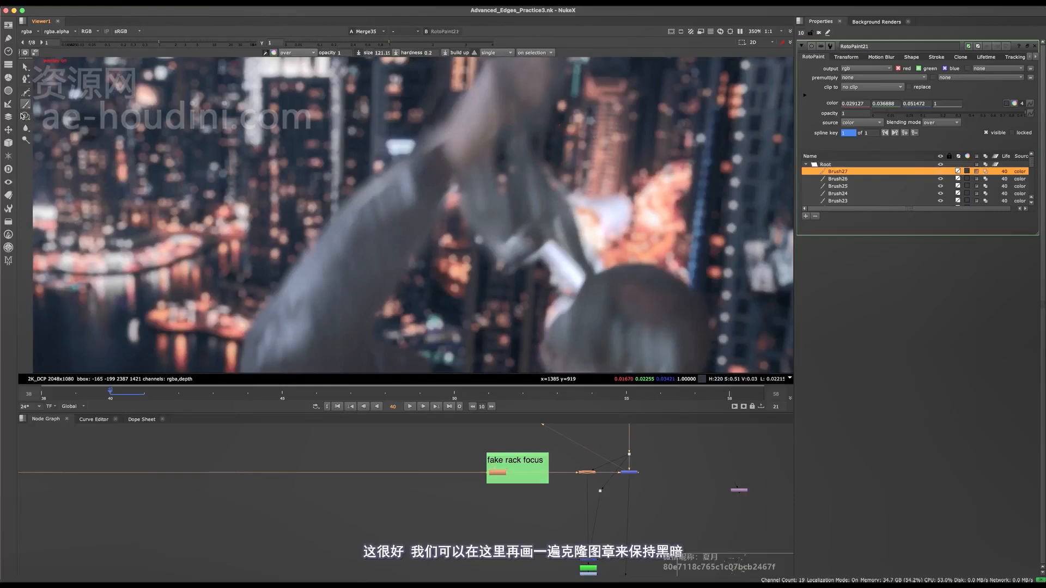
Clone neighbouring dark tones over the light fringe where the wrist meets the sleeve at opacity 0.5.
click(24, 116)
scroll(441, 195, up, 2)
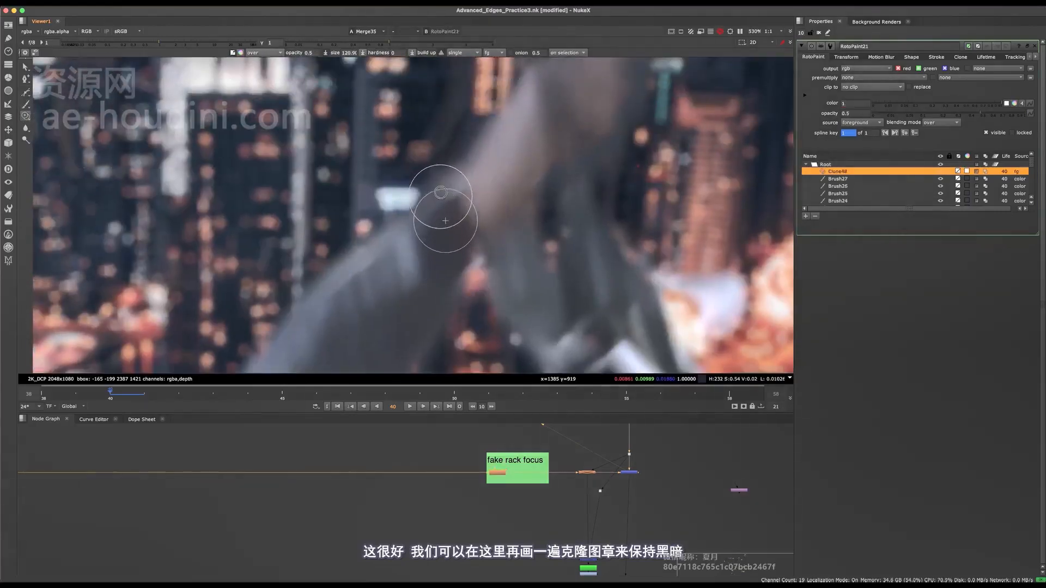
drag(441, 192, 442, 162)
mouse_move(445, 190)
mouse_down()
mouse_move(449, 171)
mouse_move(444, 196)
mouse_move(433, 194)
mouse_move(450, 181)
mouse_up()
scroll(435, 199, down, 10)
scroll(436, 199, up, 8)
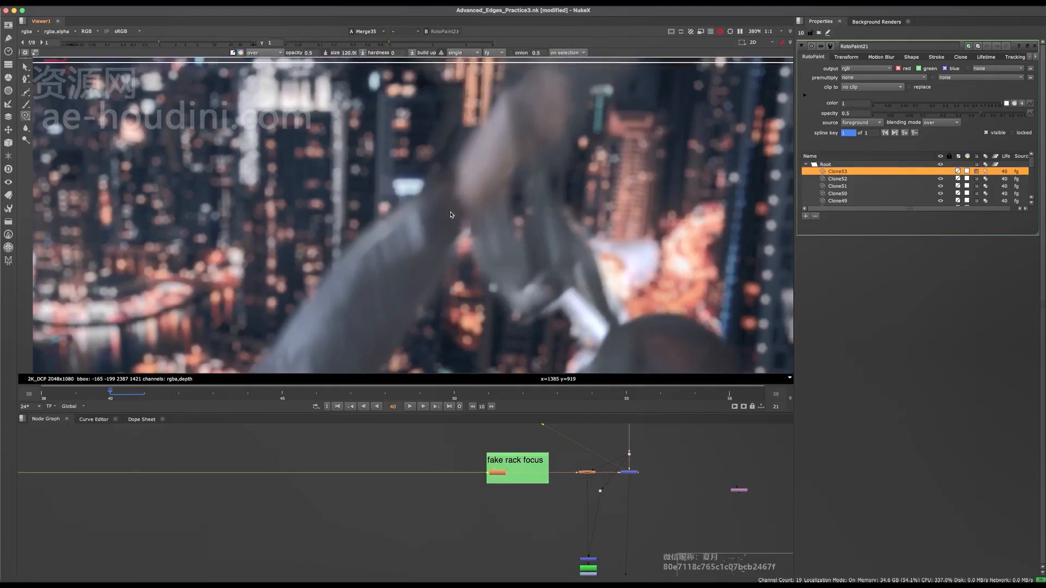
Clone more tones along the outer edge of the raised sleeve below the wrist, and save the script.
mouse_move(420, 218)
middle_down()
mouse_move(454, 195)
mouse_move(475, 162)
middle_up()
drag(453, 189, 422, 208)
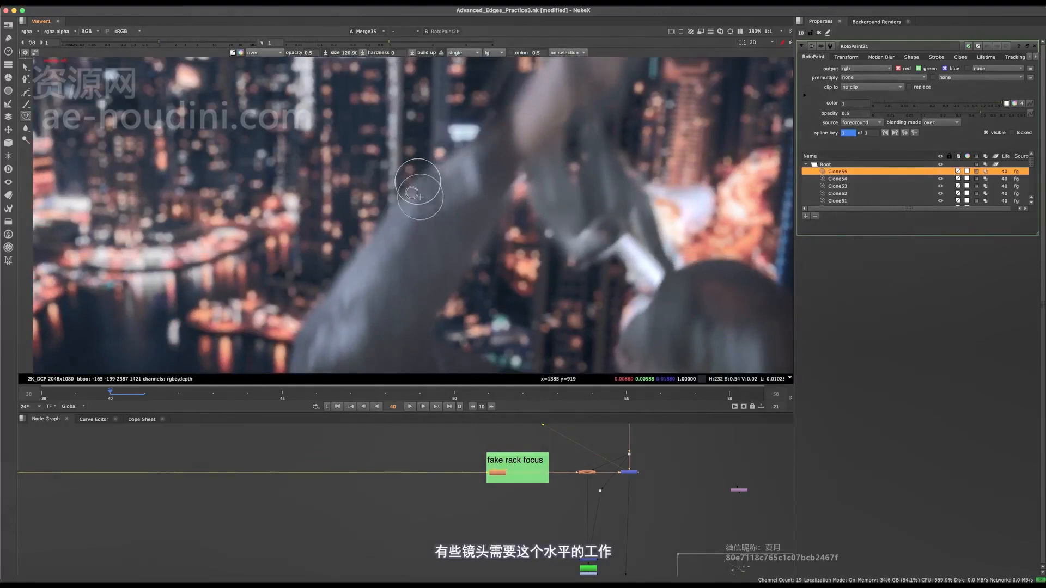
drag(452, 168, 457, 167)
alt+middle_drag(457, 167, 450, 193)
scroll(521, 206, up, 5)
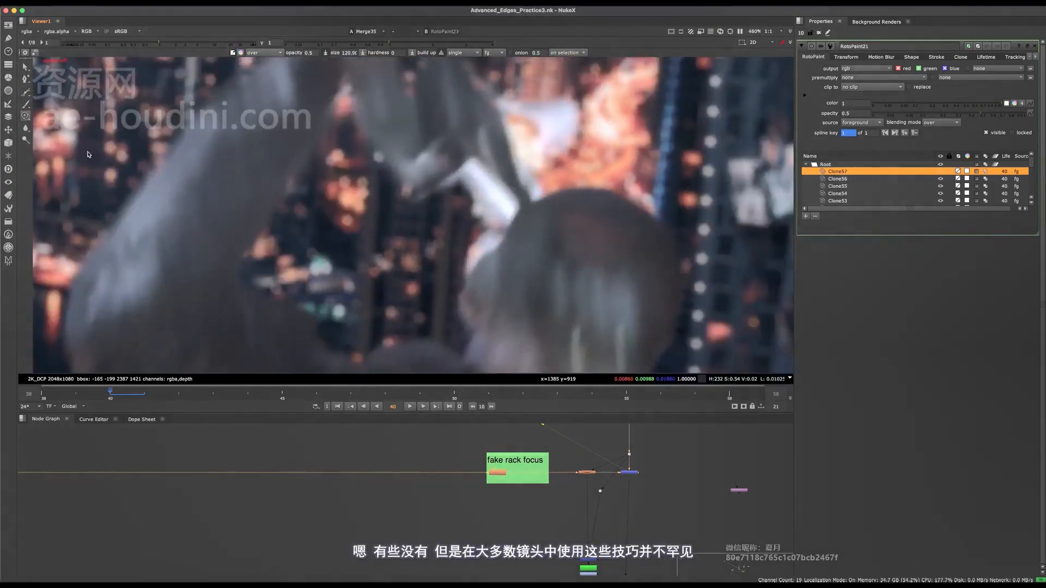
Brush sampled greys over the upper part of the white strip between the hanging fabric and the head, undoing one stroke along the way.
middle_drag(456, 196, 455, 203)
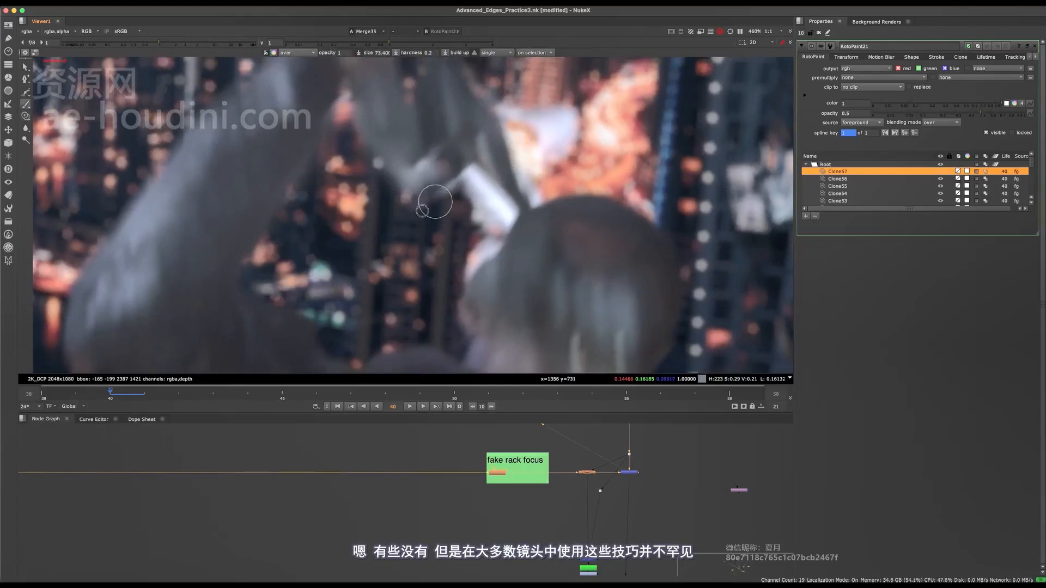
drag(444, 195, 478, 179)
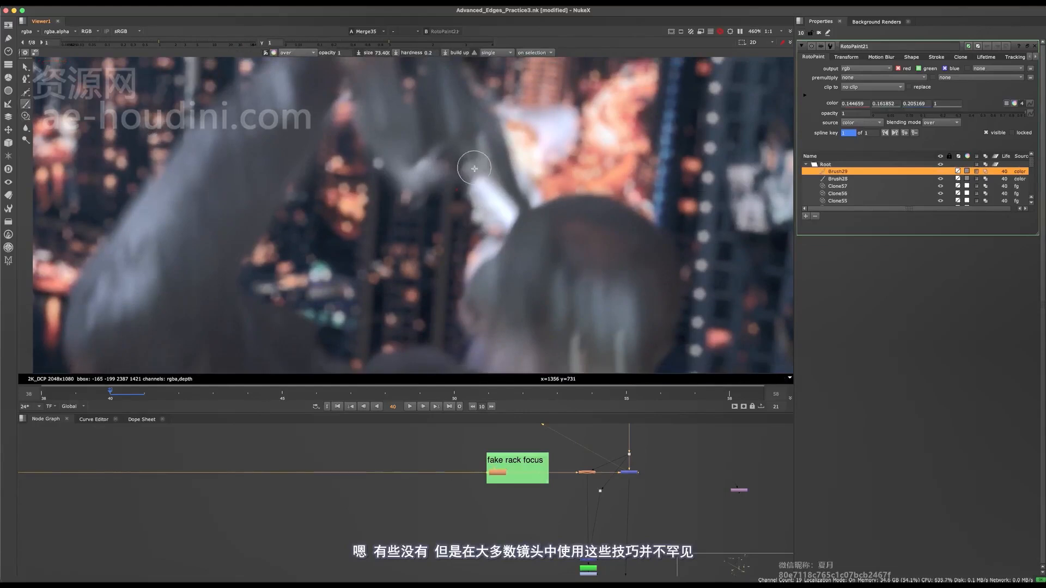
scroll(480, 173, up, 1)
key(ctrl+z)
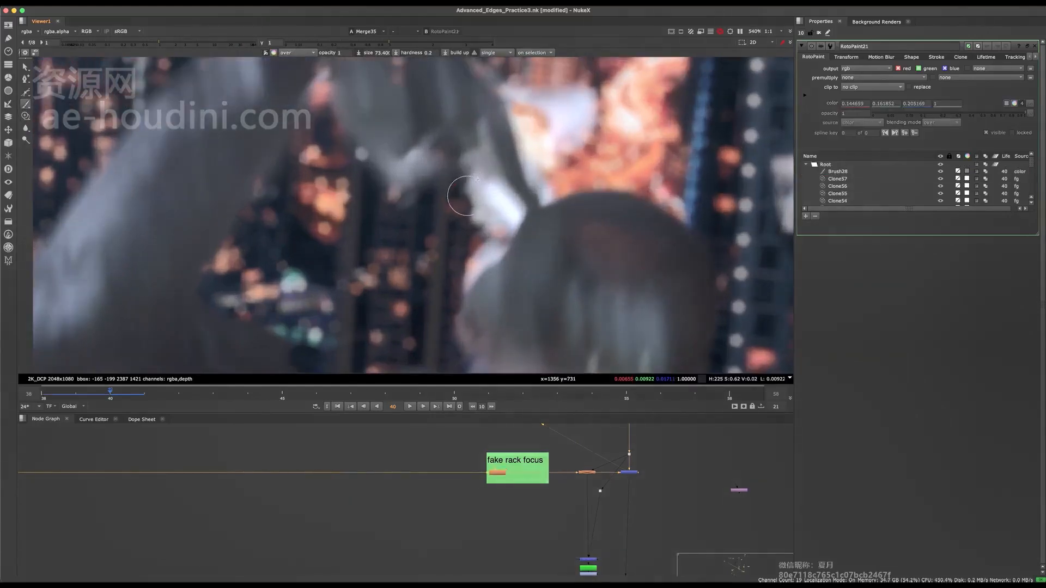
mouse_move(470, 173)
mouse_down()
mouse_move(483, 188)
mouse_move(414, 154)
mouse_up()
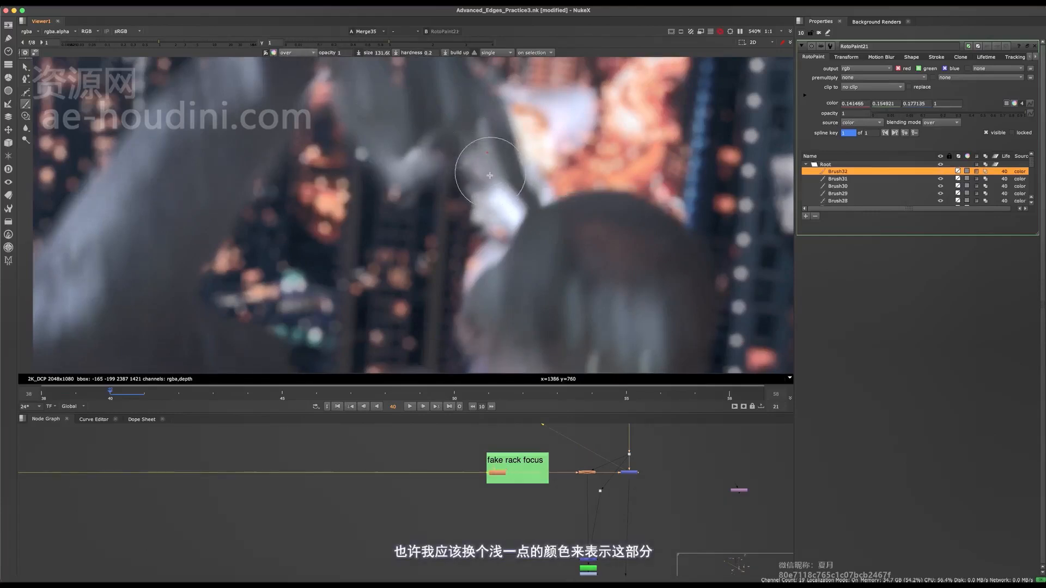
drag(490, 175, 488, 165)
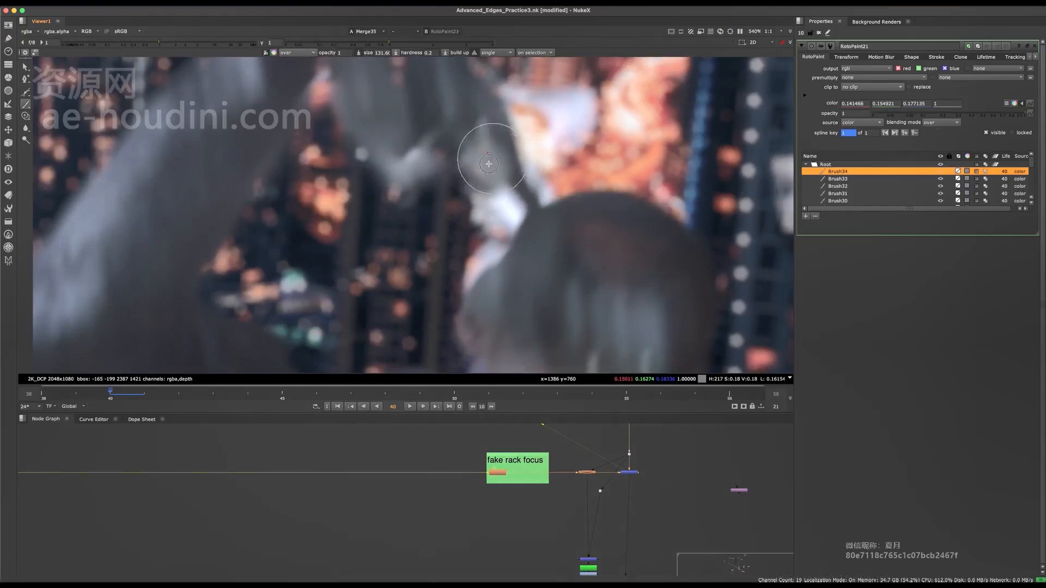
Paint a darker grey over the rest of the white strip just above the head, and check the wider picture.
scroll(516, 185, up, 2)
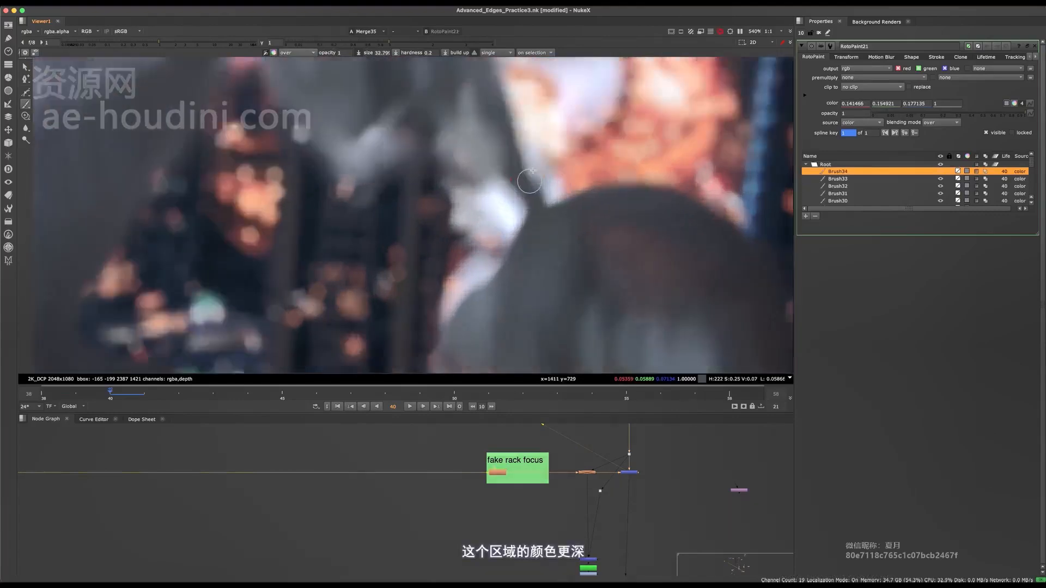
drag(512, 191, 512, 216)
drag(518, 209, 511, 211)
scroll(513, 197, down, 3)
scroll(502, 225, down, 2)
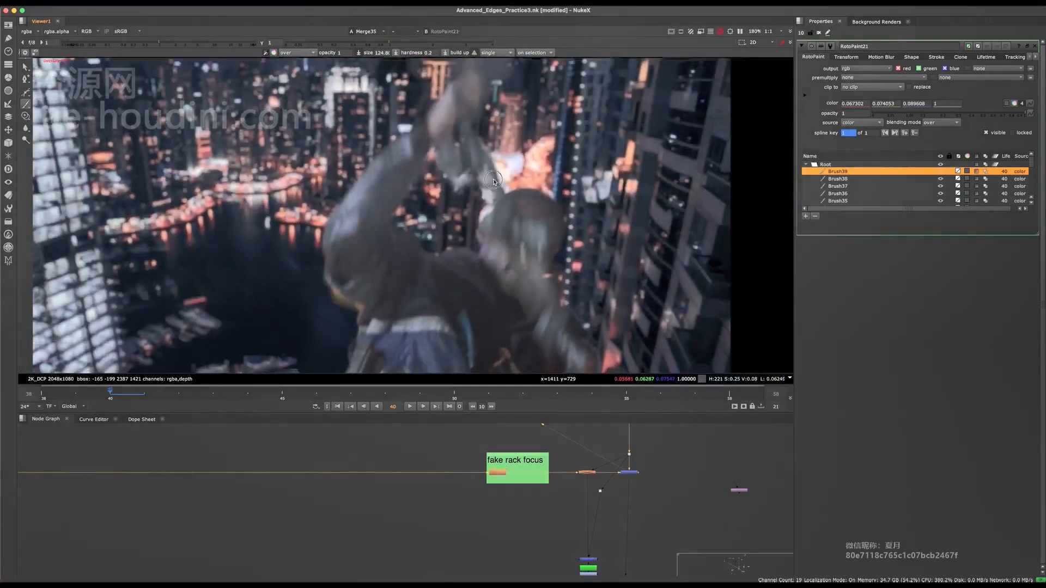
Paint sampled dark grey over the pale spots on the lower edge of the hanging fabric, and save the script.
scroll(438, 160, up, 3)
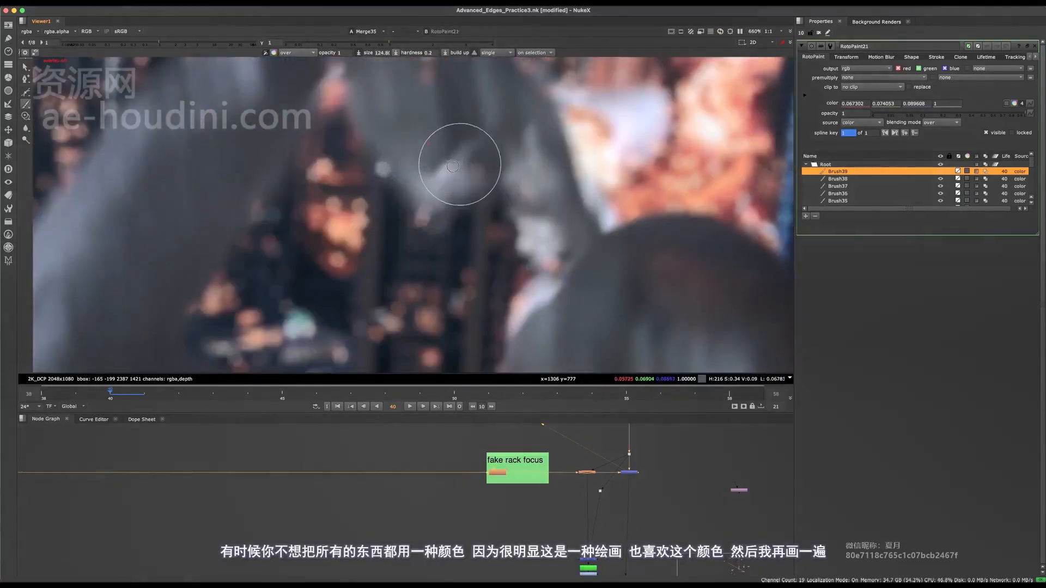
drag(449, 175, 463, 175)
scroll(463, 175, down, 5)
scroll(464, 173, up, 5)
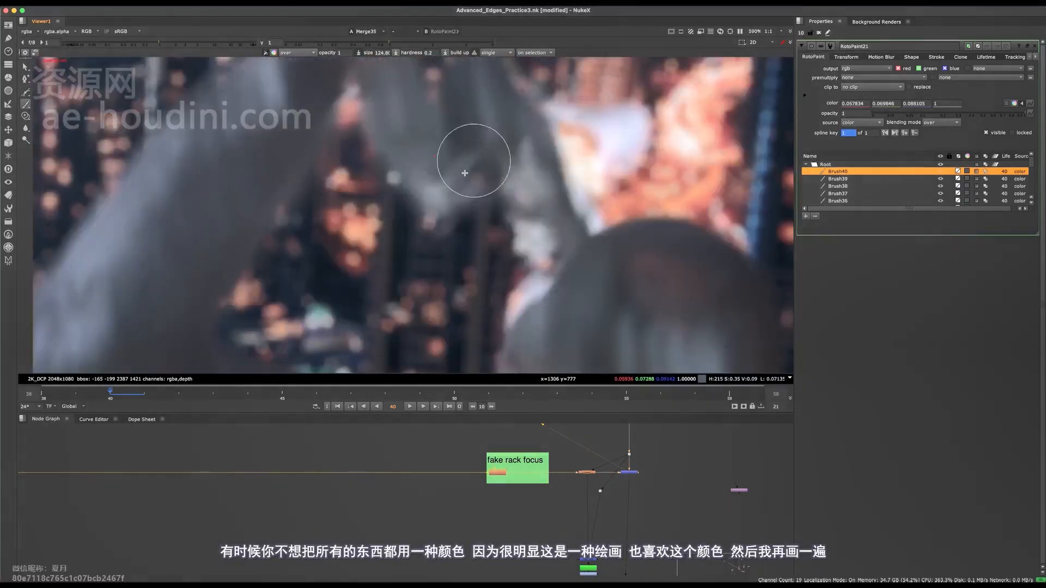
shift+drag(428, 211, 441, 192)
drag(441, 193, 435, 217)
scroll(485, 226, down, 5)
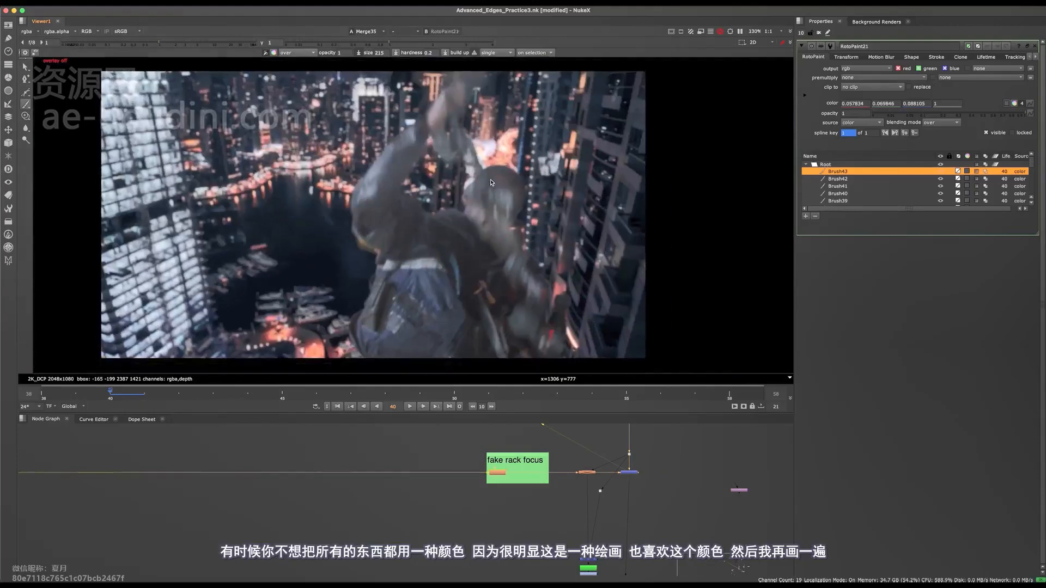
scroll(435, 169, up, 7)
key(ctrl+s)
Sample a blue-grey from the head and paint over the bright fringe along its outer edge.
drag(435, 169, 449, 190)
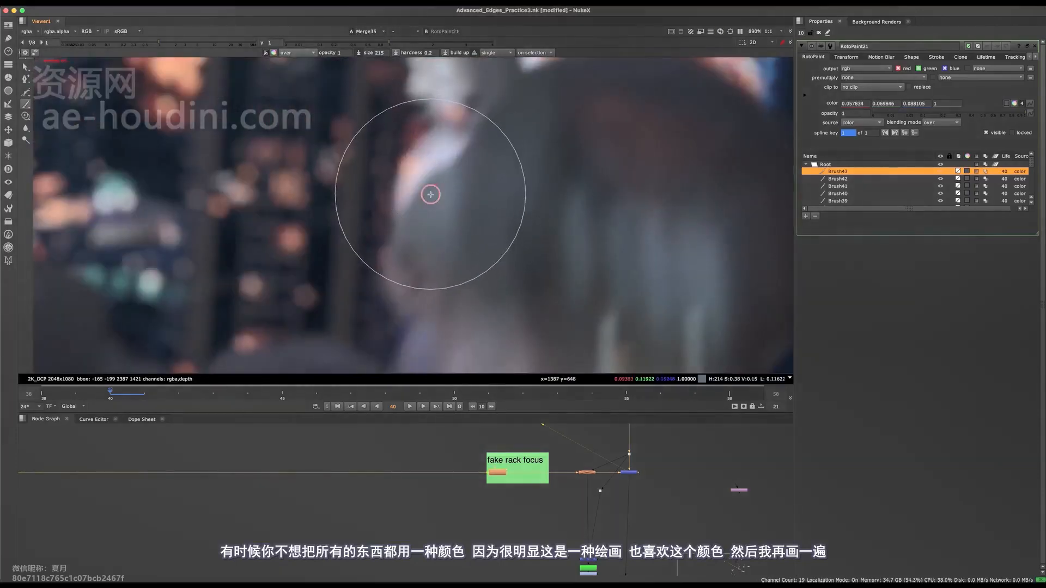
drag(420, 153, 404, 184)
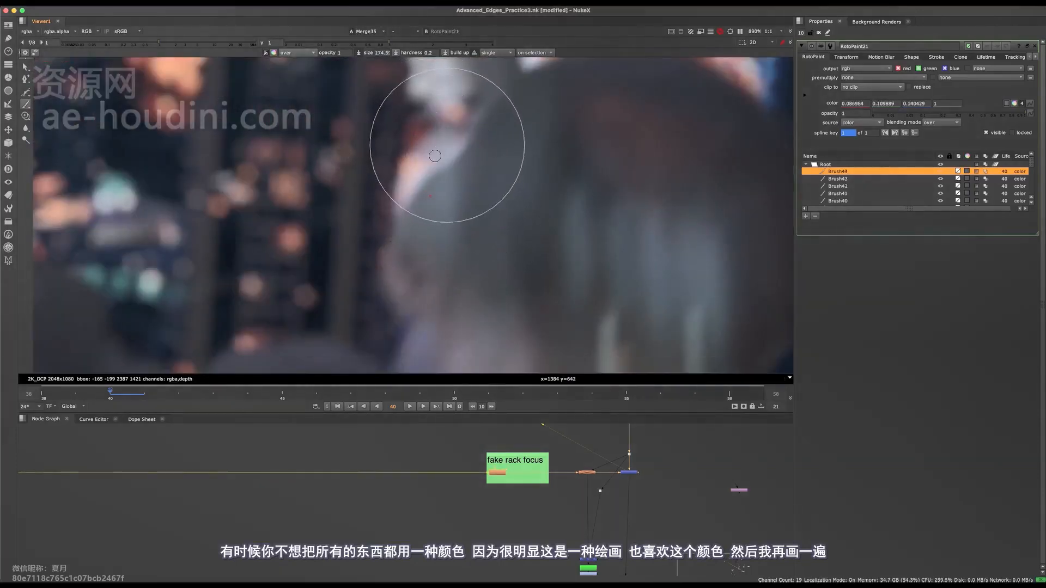
mouse_move(446, 150)
mouse_down()
mouse_move(383, 193)
mouse_move(436, 191)
mouse_up()
scroll(435, 190, down, 5)
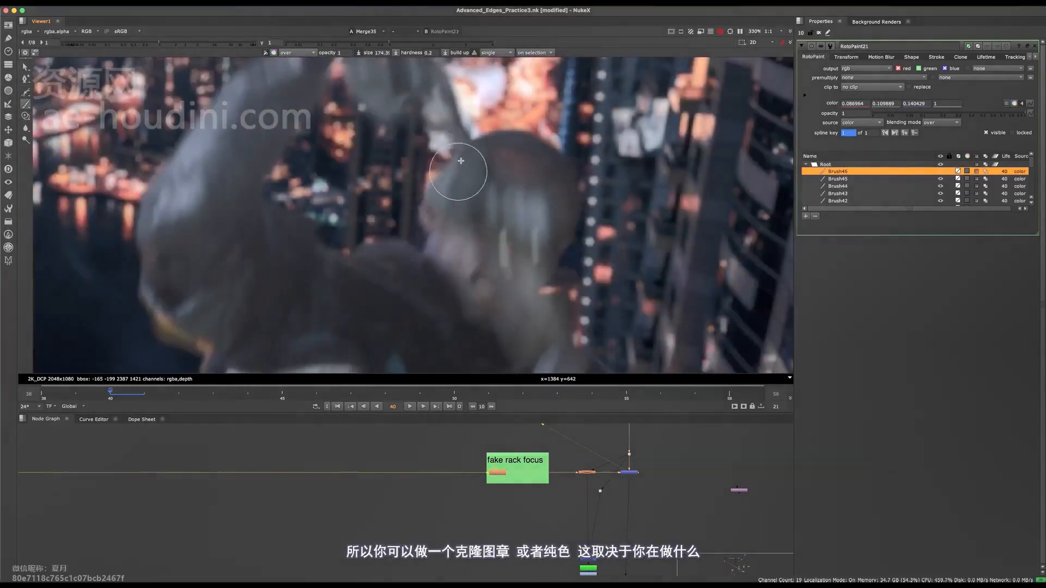
Paint over the bright gap where the arm meets the top of the head, finishing at brush size 107.
scroll(459, 155, up, 4)
shift+drag(488, 143, 479, 159)
middle_drag(482, 159, 470, 209)
mouse_move(472, 204)
mouse_down()
mouse_move(473, 213)
mouse_move(478, 205)
mouse_move(462, 196)
mouse_move(472, 208)
mouse_up()
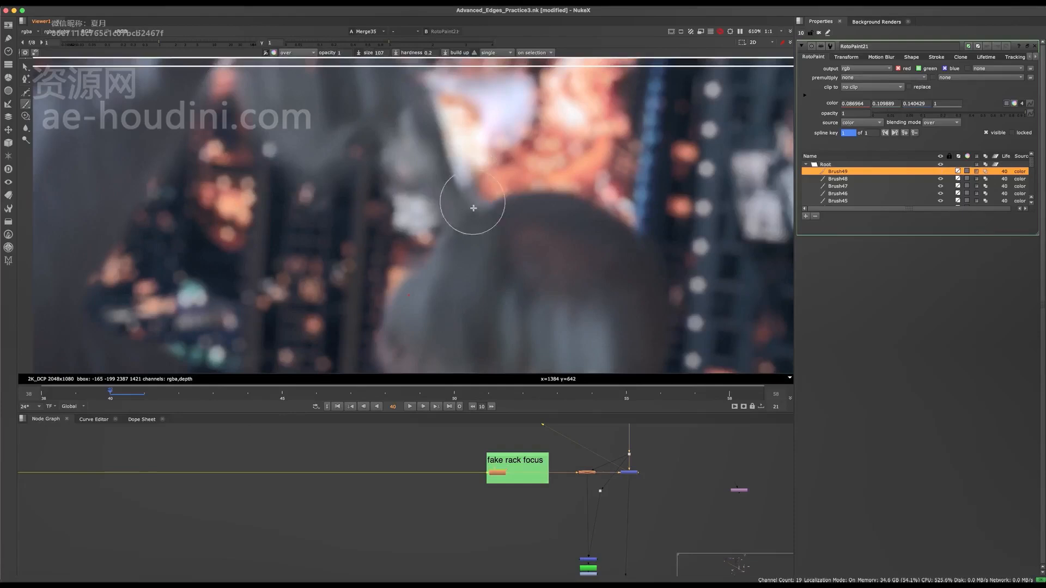
Hide the overlays, save the script, and move on to frame 41.
scroll(476, 248, down, 6)
key(q)
scroll(474, 258, down, 1)
key(super+s)
middle_drag(506, 241, 510, 196)
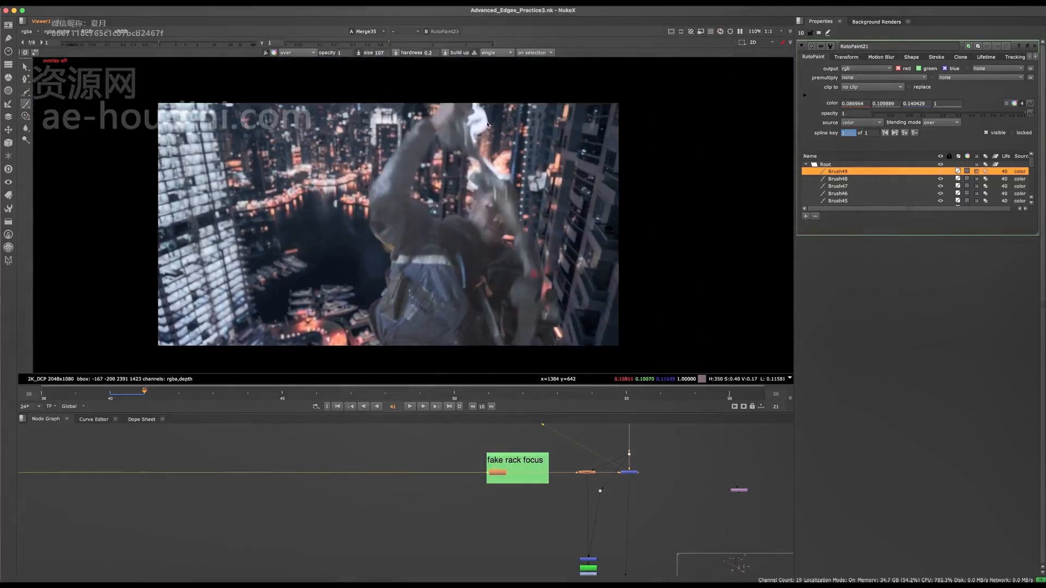
Paint dark blue-grey over the bright white patch beside the raised hands on frame 41, finishing at brush size 200.
scroll(460, 204, up, 5)
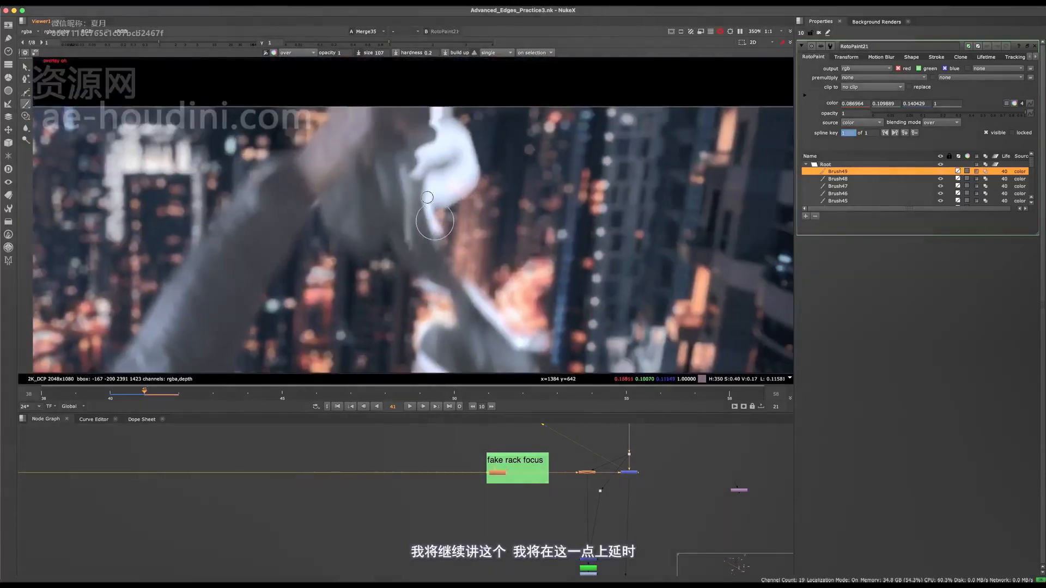
mouse_move(435, 222)
mouse_down()
mouse_move(432, 209)
mouse_move(472, 201)
mouse_move(465, 174)
mouse_up()
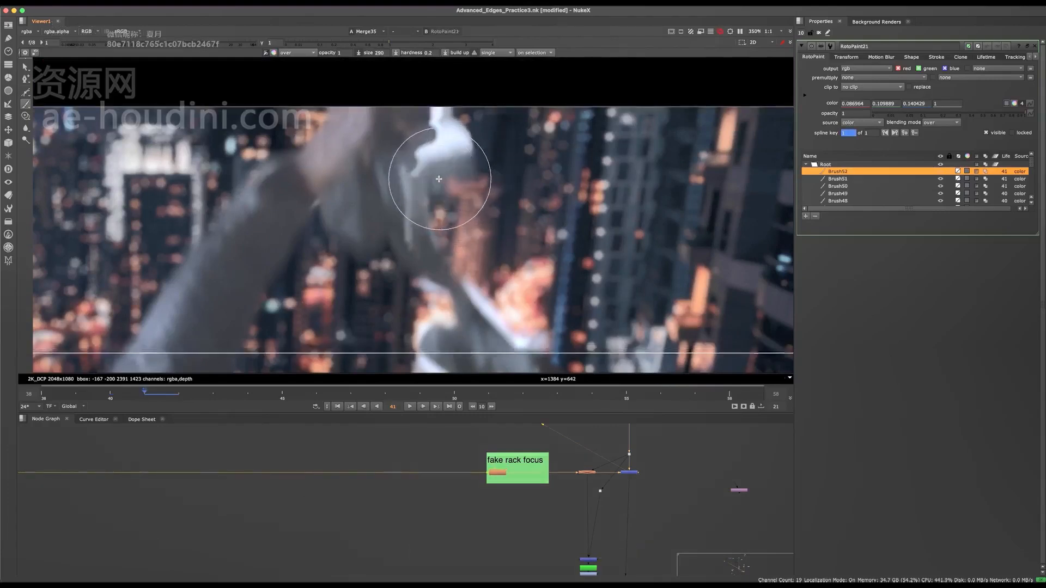
drag(482, 115, 493, 167)
scroll(474, 131, down, 5)
key(q)
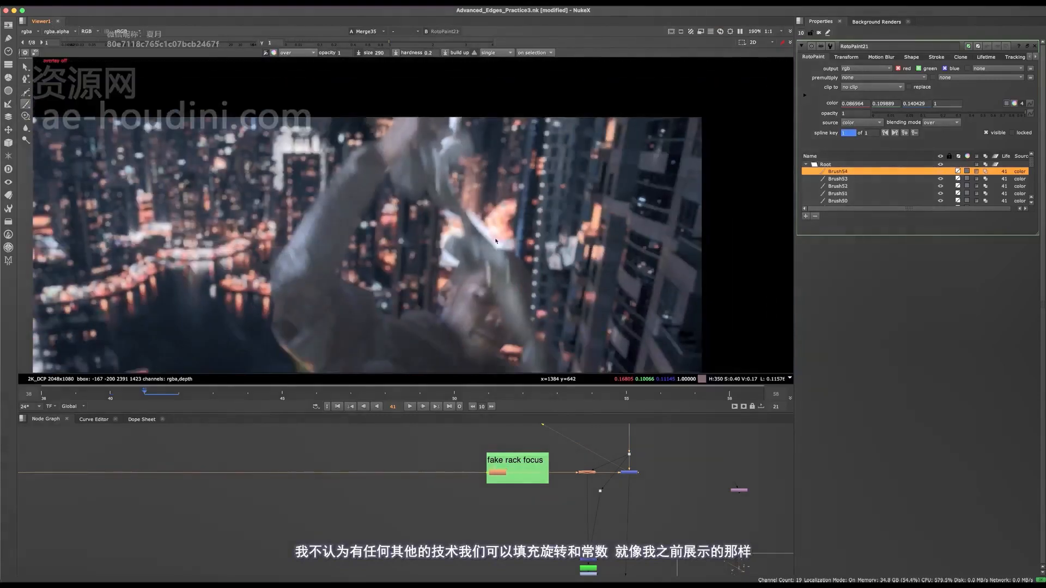
Resize the brush and paint over the white remnants below the hand, undoing the last two strokes.
key(q)
mouse_move(406, 134)
middle_down()
mouse_move(469, 207)
mouse_move(437, 205)
middle_up()
key(q)
scroll(436, 181, up, 8)
scroll(460, 191, down, 6)
shift+drag(451, 206, 430, 206)
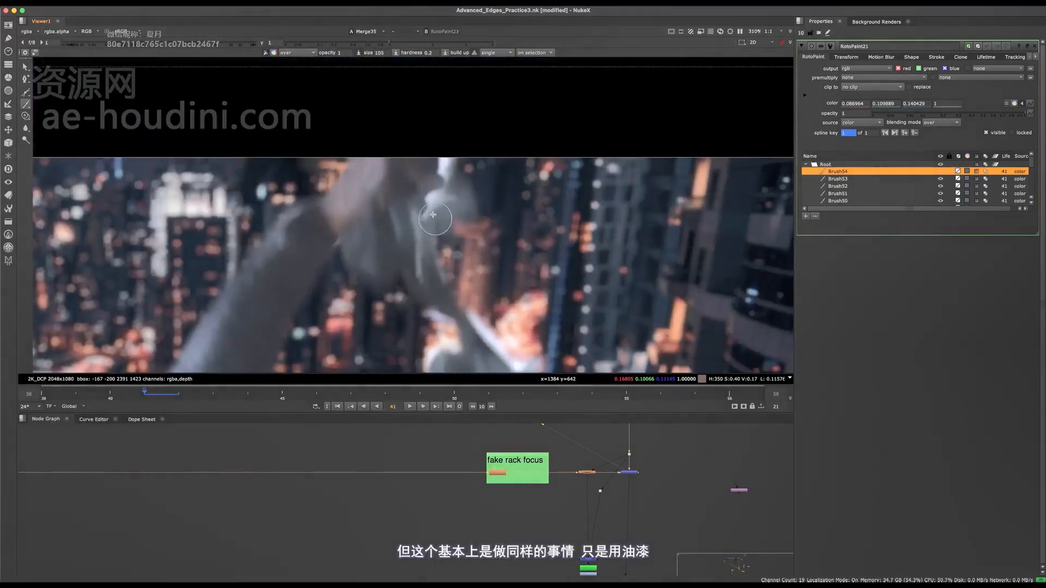
middle_drag(435, 206, 433, 221)
scroll(433, 236, up, 5)
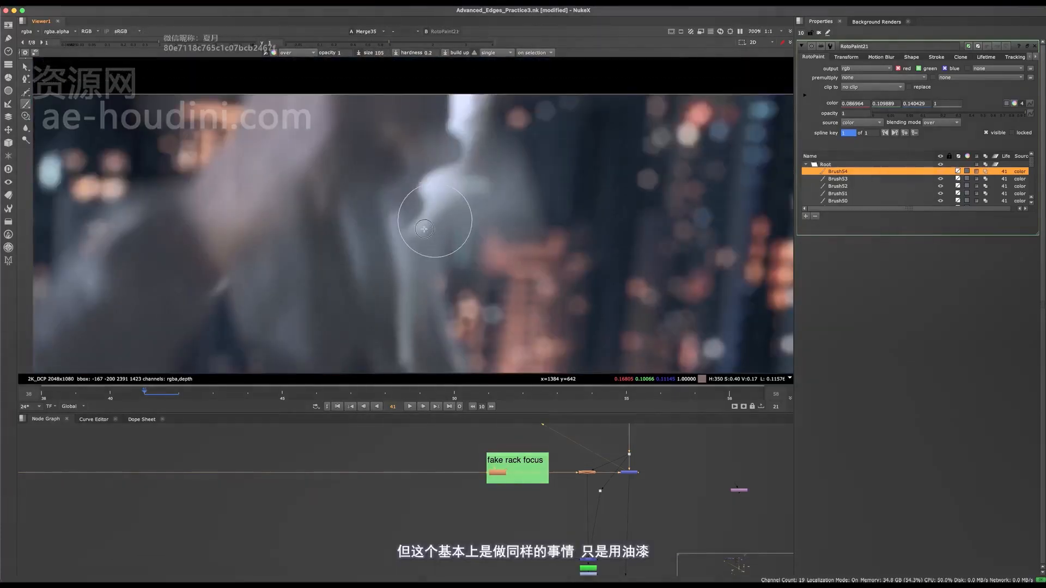
mouse_move(436, 215)
mouse_down()
mouse_move(420, 210)
mouse_move(425, 163)
mouse_move(436, 187)
mouse_move(466, 183)
mouse_up()
middle_drag(467, 184, 467, 193)
key(ctrl+z)
key(ctrl+z)
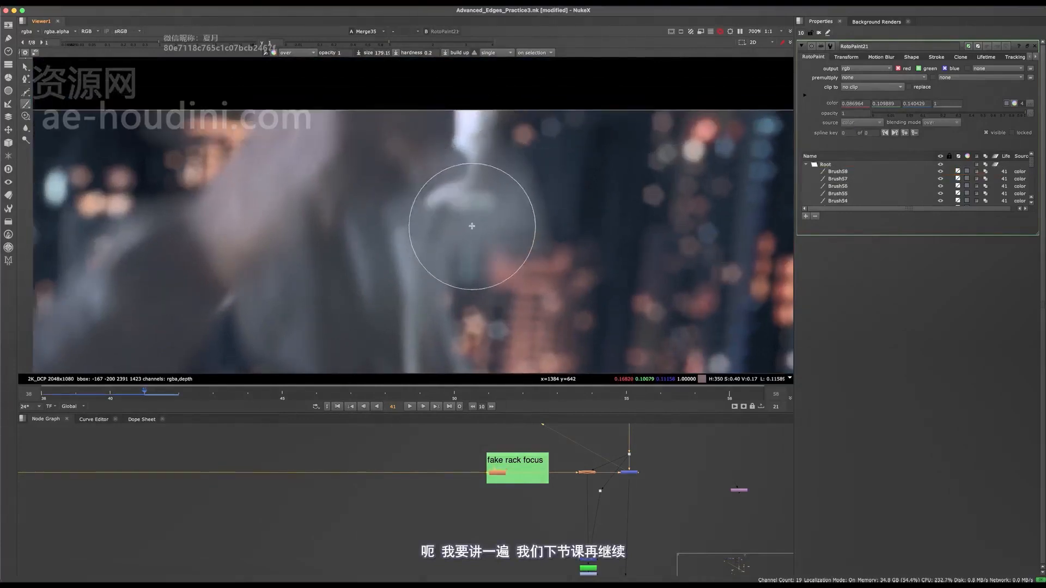
Paint over the remaining white marks beside the hand up to the image's upper edge at brush size about 126.
mouse_move(462, 222)
shift+mouse_down()
mouse_move(445, 202)
mouse_move(493, 191)
mouse_move(444, 209)
mouse_move(476, 199)
shift+mouse_up()
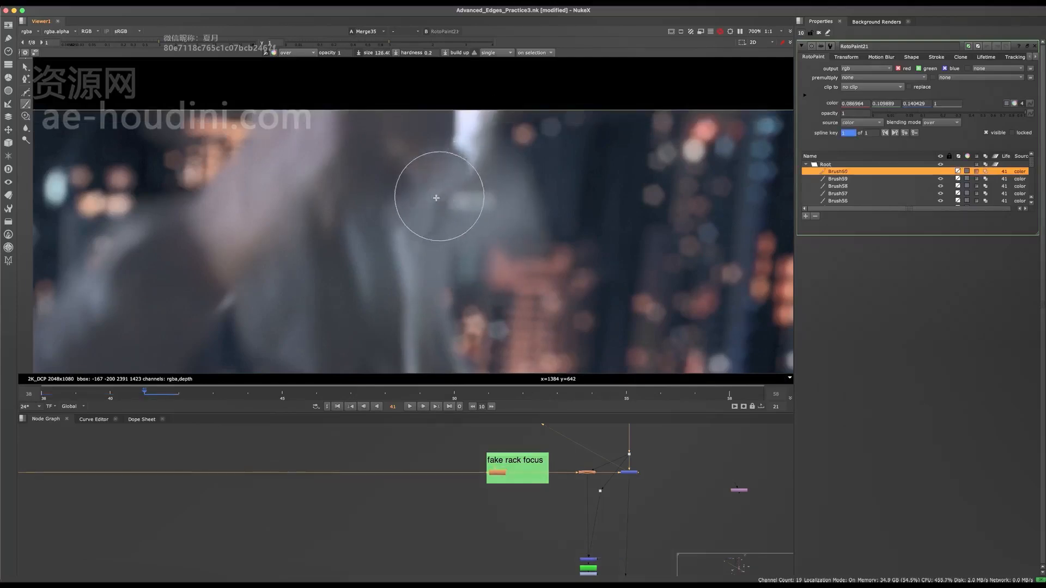
mouse_move(481, 155)
mouse_down()
mouse_move(467, 152)
mouse_move(465, 127)
mouse_up()
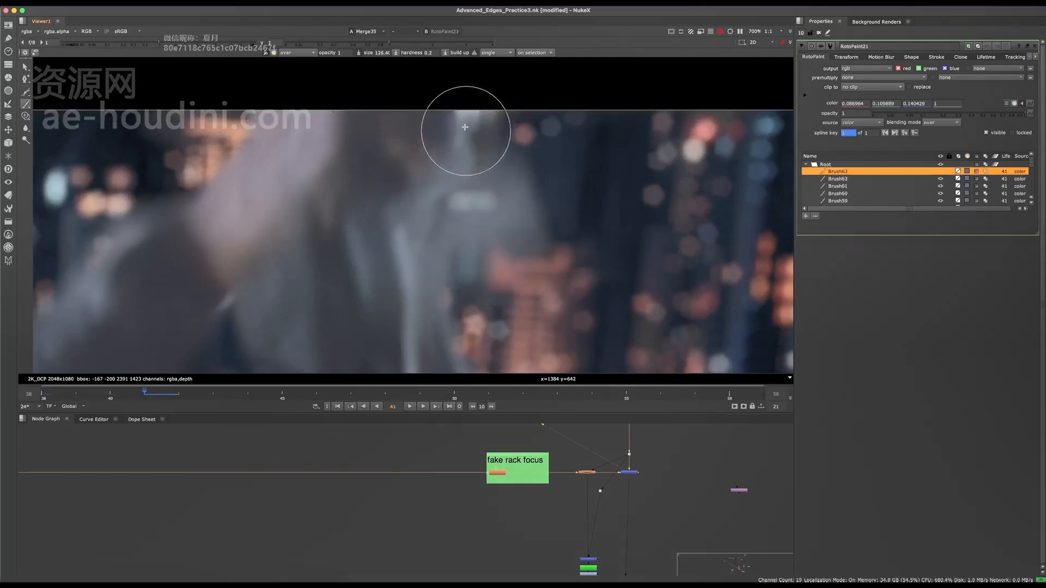
key(q)
scroll(483, 132, down, 8)
scroll(472, 140, up, 6)
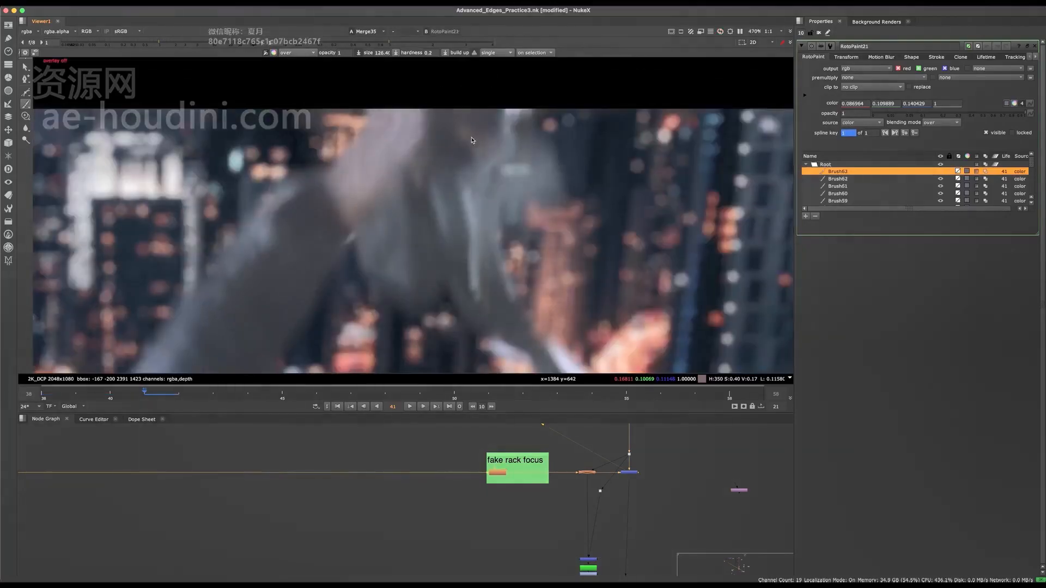
Switch to the Clone tool at 0.5 opacity and clone neighbouring texture over the freshly painted area beside the hand.
click(26, 118)
scroll(519, 161, up, 1)
middle_drag(519, 161, 467, 202)
key(q)
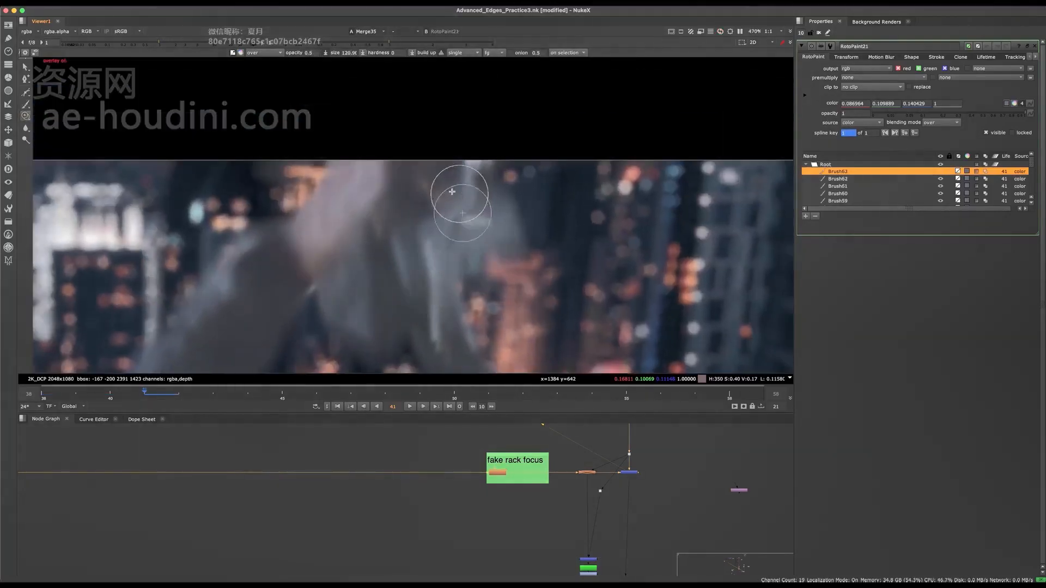
scroll(460, 197, up, 3)
mouse_move(393, 182)
super+mouse_down()
mouse_move(485, 207)
mouse_move(462, 227)
super+mouse_up()
key(q)
scroll(461, 227, down, 8)
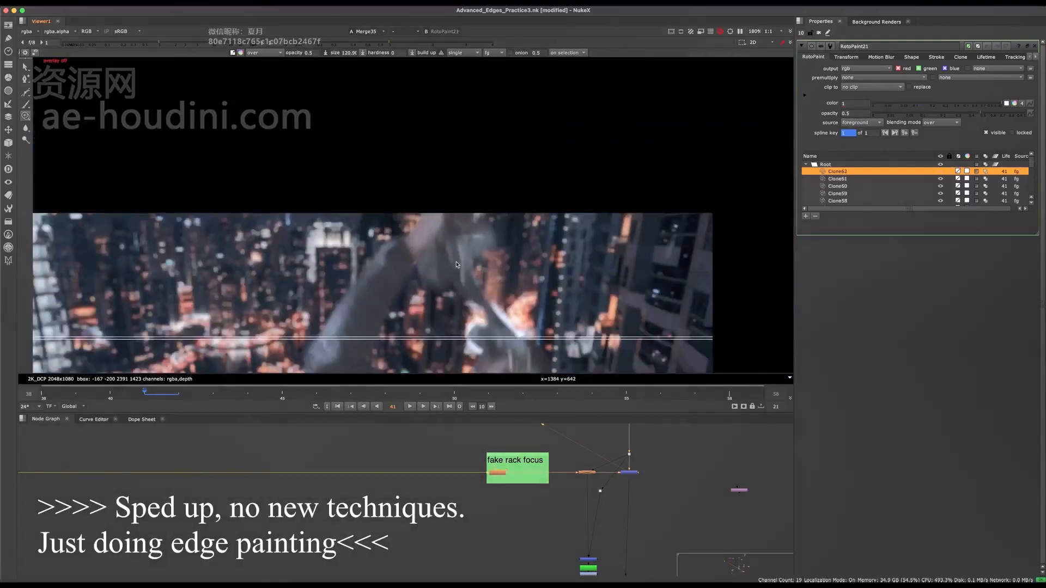
Undo a clone stroke, blend the hand's outer edge with further clone strokes, and save the script.
middle_drag(462, 227, 467, 218)
scroll(467, 217, up, 5)
key(super+z)
shift+drag(481, 214, 453, 208)
mouse_move(457, 212)
mouse_down()
mouse_move(464, 224)
mouse_move(460, 216)
mouse_up()
drag(459, 218, 463, 212)
scroll(461, 211, down, 8)
middle_drag(461, 211, 471, 174)
scroll(449, 186, up, 9)
key(super+s)
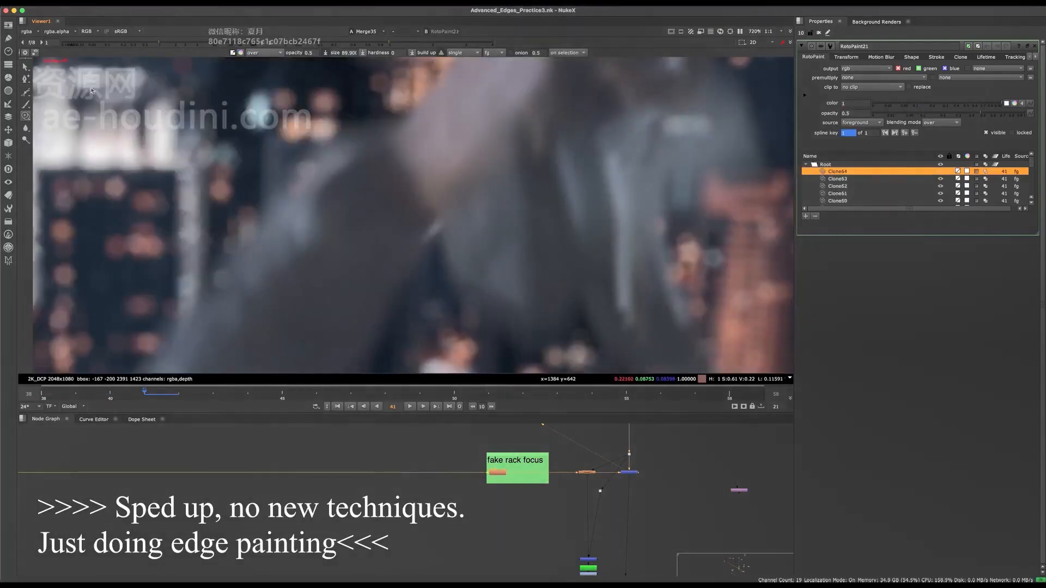
Clone grey skin texture over the small bright streak at the wrist, and save the script.
super+drag(417, 214, 440, 225)
mouse_move(440, 224)
mouse_down()
mouse_move(434, 231)
mouse_move(439, 223)
mouse_up()
scroll(439, 224, down, 8)
middle_drag(439, 223, 418, 195)
scroll(418, 195, up, 10)
key(super+s)
Clone over the bright edges where the forearm passes above the head on frame 41.
scroll(535, 274, down, 5)
mouse_move(485, 239)
shift+mouse_down()
mouse_move(518, 252)
mouse_move(511, 239)
shift+mouse_up()
middle_drag(528, 245, 497, 238)
drag(496, 233, 516, 241)
drag(515, 240, 485, 253)
middle_drag(485, 252, 499, 269)
super+drag(465, 234, 477, 229)
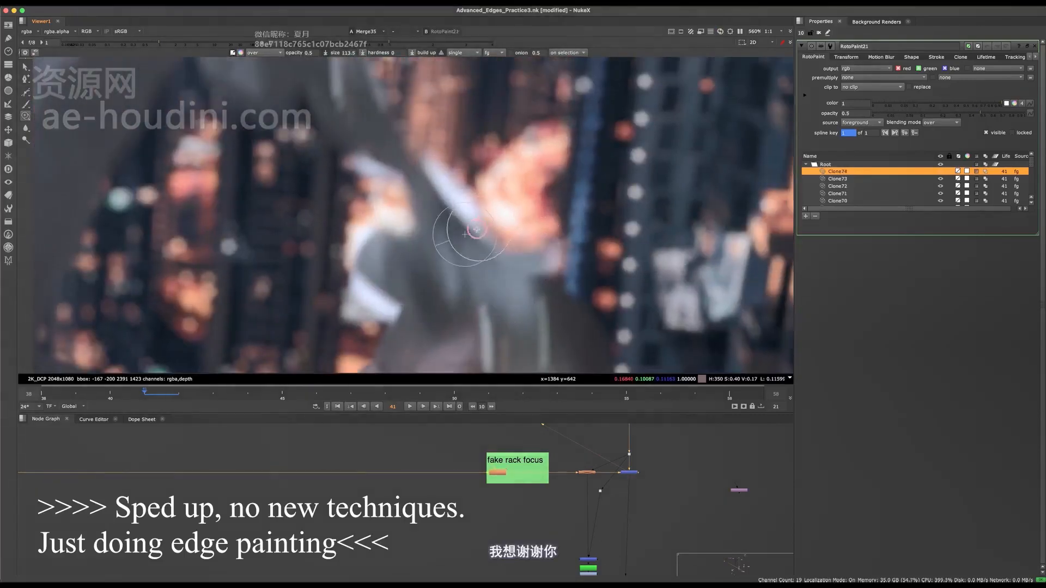
mouse_move(450, 192)
mouse_down()
mouse_move(461, 206)
mouse_move(451, 192)
mouse_move(473, 170)
mouse_up()
Switch to the Brush tool and paint sampled blue-grey over the white line along the forearm's edge.
click(25, 104)
scroll(459, 338, up, 1)
middle_drag(475, 171, 476, 208)
mouse_move(426, 153)
mouse_down()
mouse_move(462, 235)
mouse_move(502, 245)
mouse_up()
mouse_move(485, 199)
shift+mouse_down()
mouse_move(463, 198)
mouse_move(507, 245)
mouse_move(493, 231)
shift+mouse_up()
Sample a dark blue-grey and paint over the white fringe on the grey shape beside the forearm.
scroll(497, 231, down, 2)
scroll(408, 251, up, 4)
mouse_move(421, 250)
mouse_down()
mouse_move(393, 217)
mouse_move(408, 248)
mouse_move(402, 267)
mouse_move(424, 246)
mouse_move(442, 288)
mouse_move(422, 297)
mouse_move(428, 272)
mouse_up()
scroll(402, 227, down, 3)
scroll(420, 277, up, 3)
ctrl+click(412, 235)
scroll(436, 261, down, 5)
scroll(446, 236, up, 5)
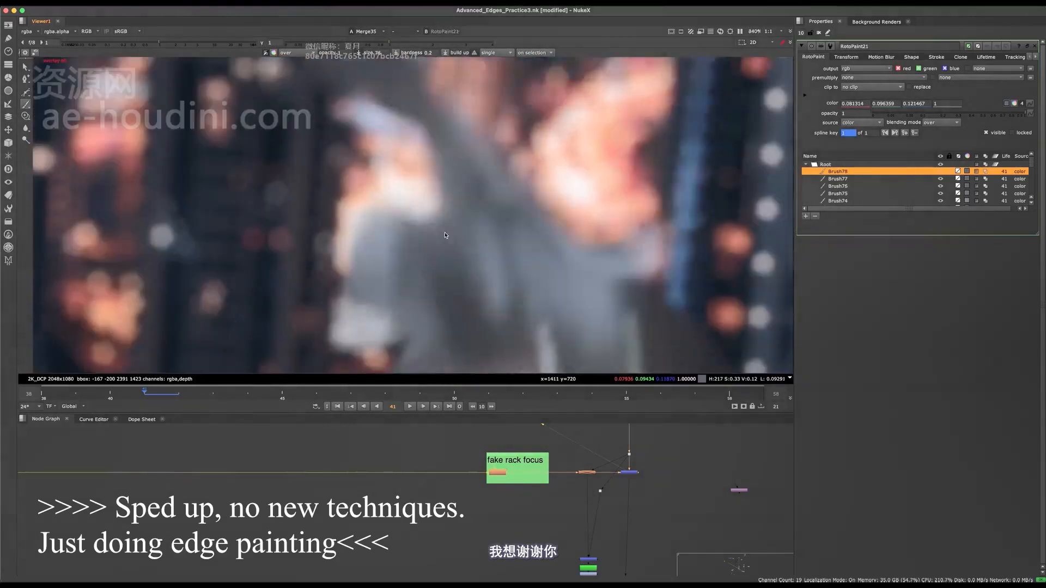
Paint sampled arm and background tones around the orange gap beside the forearm, and undo the last orange stroke.
middle_drag(442, 185, 443, 206)
ctrl+click(422, 209)
mouse_move(428, 219)
mouse_down()
mouse_move(418, 224)
mouse_move(434, 214)
mouse_up()
ctrl+click(396, 213)
drag(374, 128, 384, 142)
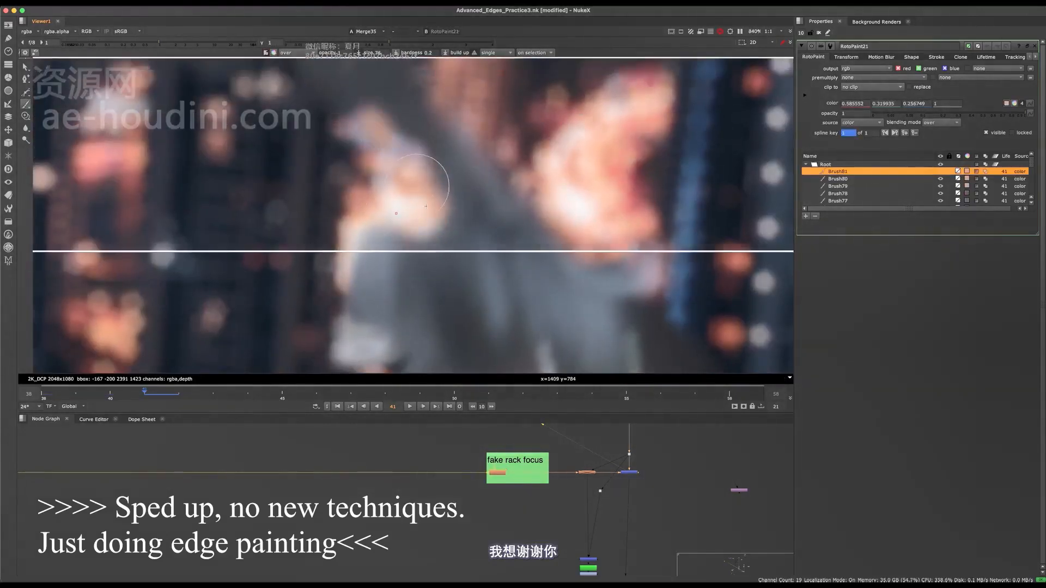
middle_drag(416, 187, 425, 205)
key(ctrl+z)
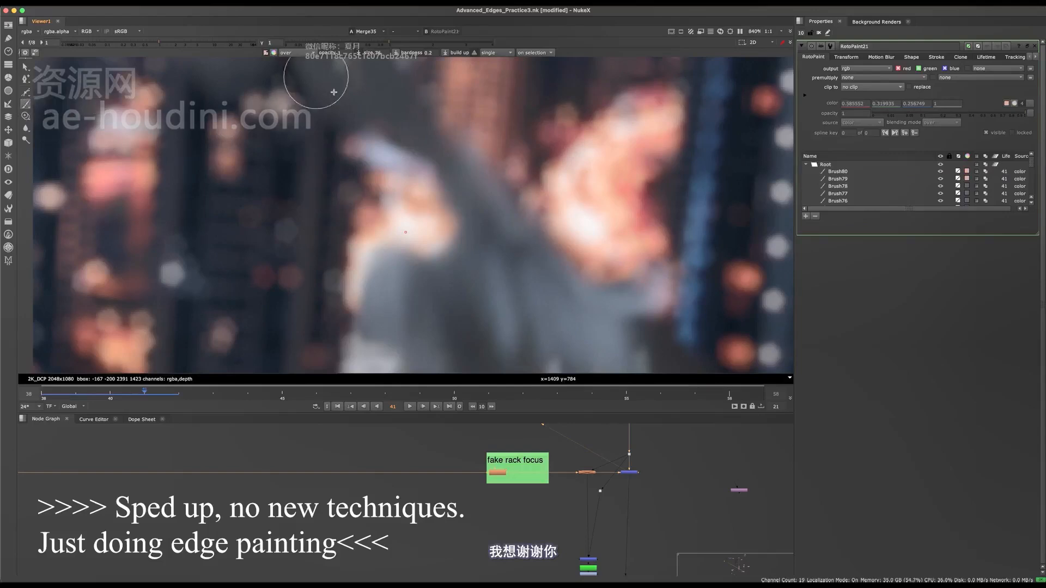
Sample dark grey tones and paint over the purple fringe above the orange gap and along the inner forearm edge.
ctrl+click(409, 140)
mouse_move(376, 136)
mouse_down()
mouse_move(416, 178)
mouse_move(362, 164)
mouse_move(366, 173)
mouse_up()
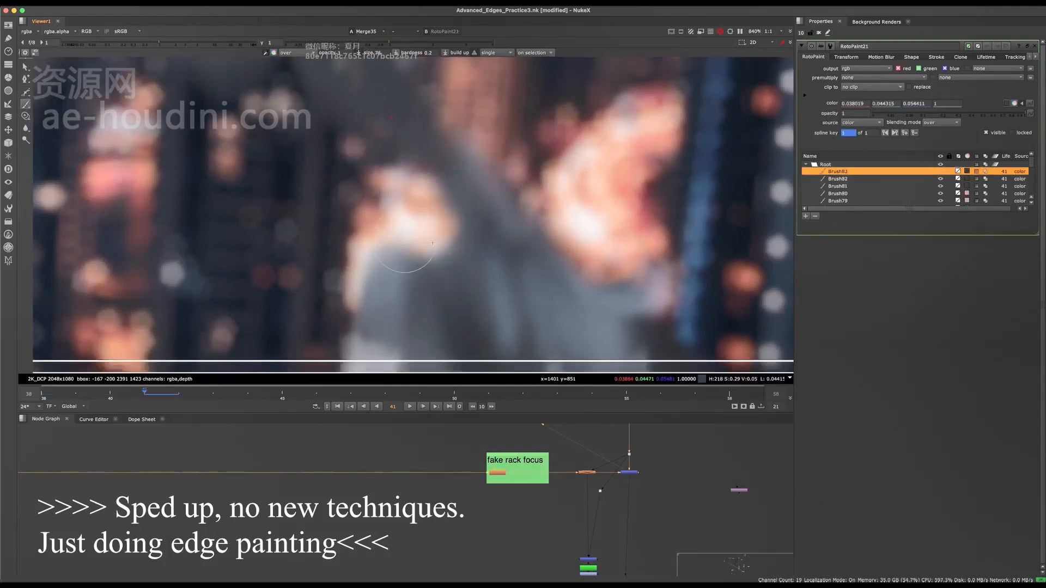
mouse_move(468, 218)
mouse_down()
mouse_move(473, 260)
mouse_move(455, 214)
mouse_up()
drag(456, 217, 449, 243)
drag(450, 239, 436, 254)
Hide the overlays, save the script, and move on to frame 42.
scroll(443, 239, down, 5)
key(o)
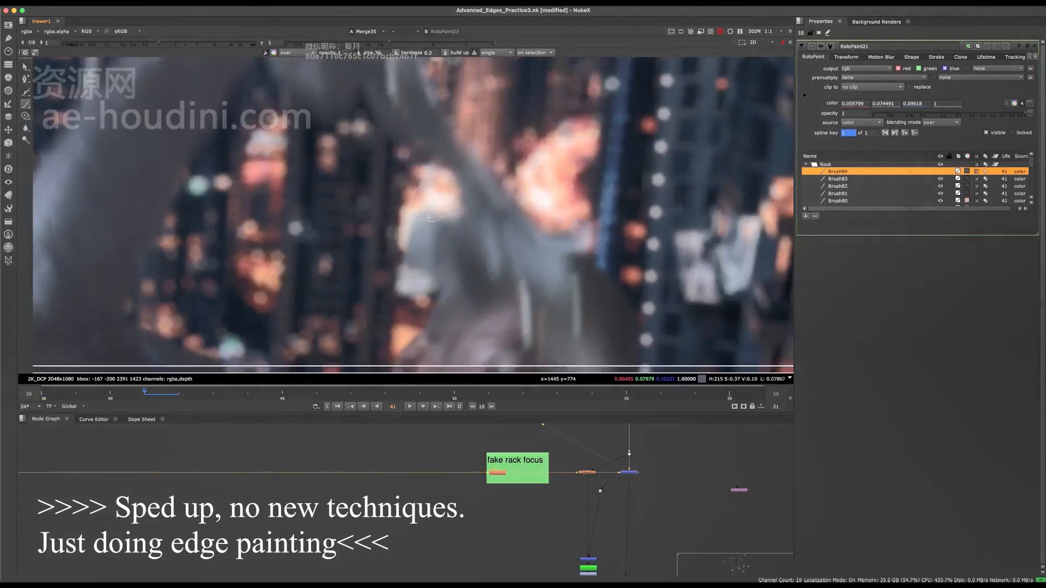
scroll(442, 239, down, 4)
key(ctrl+s)
scroll(442, 239, up, 5)
scroll(470, 165, down, 2)
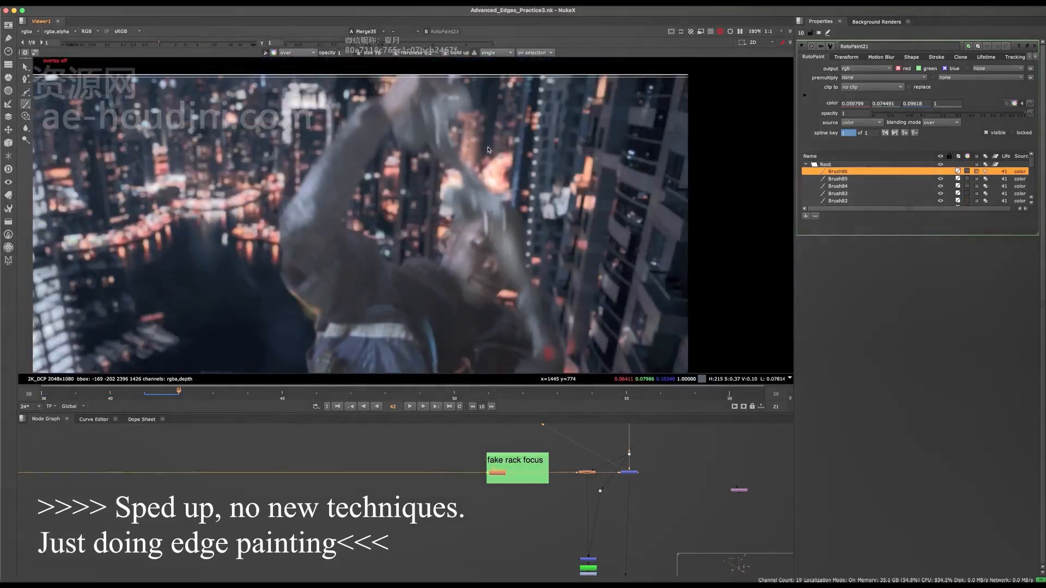
Switch to the Clone tool and clone over the white line along the forearm's outer edge on frame 42.
scroll(487, 149, up, 4)
click(28, 115)
scroll(434, 245, up, 4)
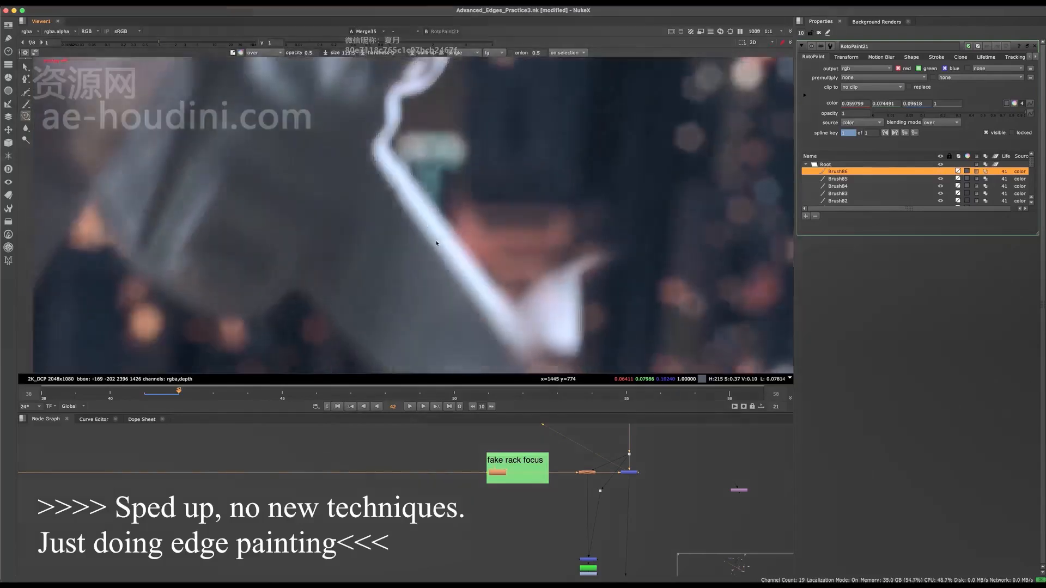
scroll(420, 221, down, 4)
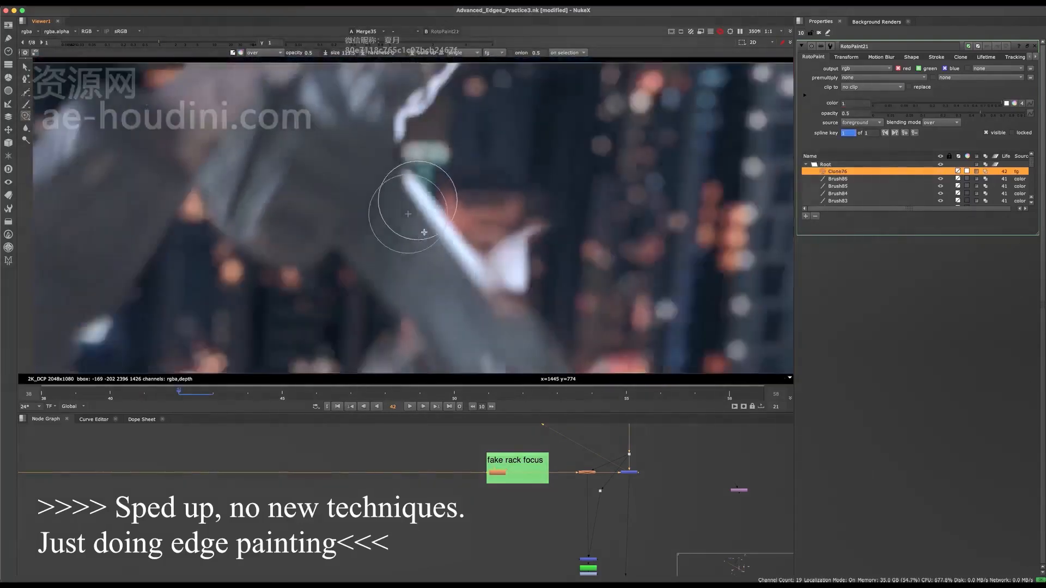
mouse_move(412, 190)
mouse_down()
mouse_move(446, 243)
mouse_move(442, 228)
mouse_move(471, 203)
mouse_up()
scroll(454, 258, up, 3)
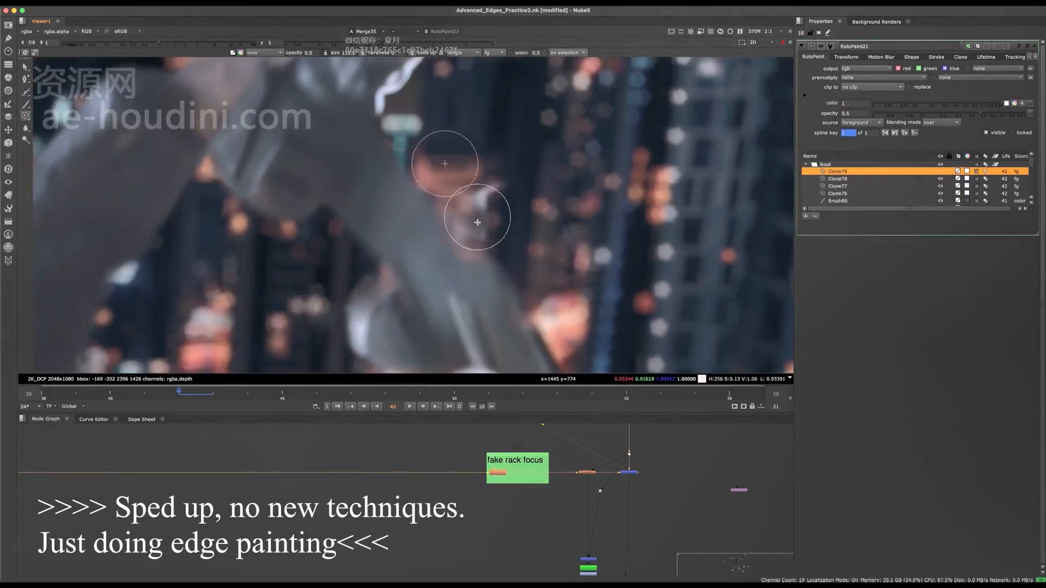
Clone over the remaining pale edges around the forearm and the grey shape beside it, checking without overlays, and save the script.
scroll(445, 247, up, 5)
scroll(458, 235, down, 8)
scroll(458, 219, up, 5)
mouse_move(398, 271)
super+mouse_down()
mouse_move(453, 224)
mouse_move(476, 246)
mouse_move(473, 213)
mouse_move(474, 251)
mouse_move(472, 238)
super+mouse_up()
key(o)
key(o)
key(o)
middle_drag(457, 238, 473, 163)
mouse_move(396, 272)
mouse_down()
mouse_move(381, 285)
mouse_move(383, 262)
mouse_up()
key(o)
scroll(446, 234, down, 5)
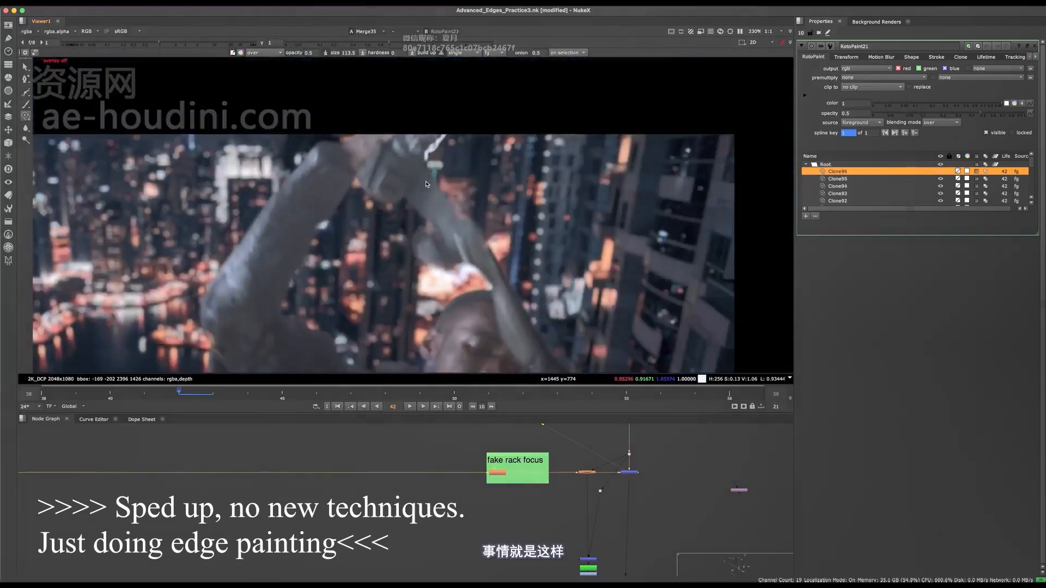
scroll(427, 184, up, 5)
key(o)
key(ctrl+s)
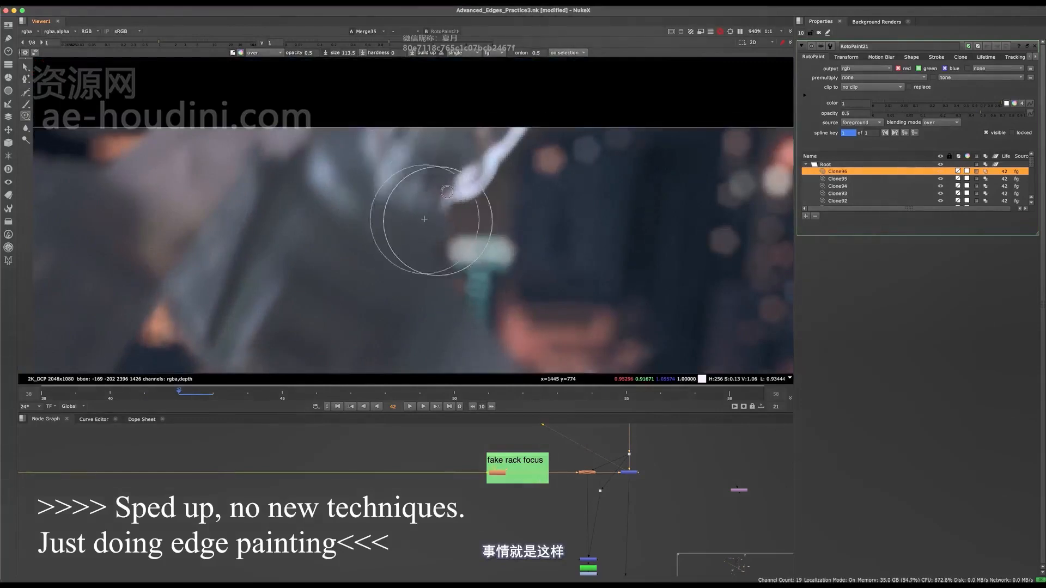
Clone over the white outline at the top of the hand on frame 42 with a smaller brush, finishing at size about 50.
mouse_move(441, 151)
ctrl+mouse_down()
mouse_move(468, 171)
mouse_move(521, 146)
mouse_move(510, 156)
ctrl+mouse_up()
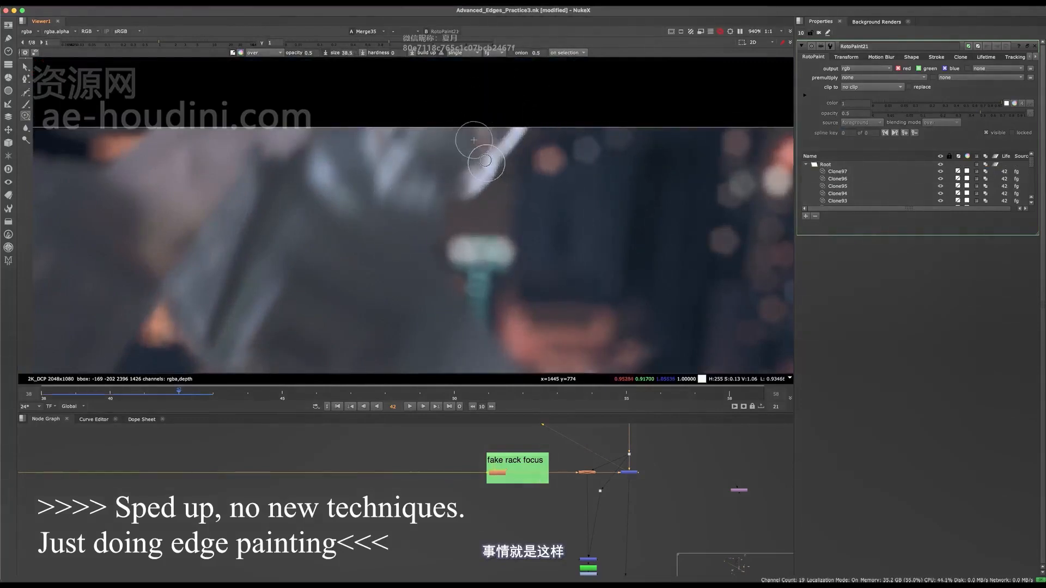
drag(523, 121, 458, 167)
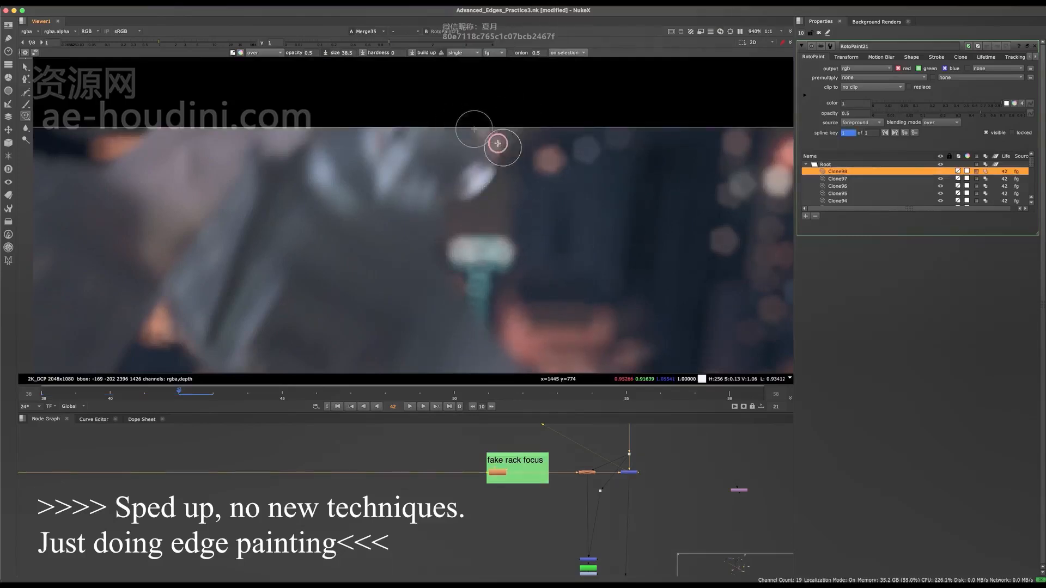
key(q)
mouse_move(483, 105)
mouse_down()
mouse_move(487, 150)
mouse_move(455, 159)
mouse_move(468, 174)
mouse_up()
key(q)
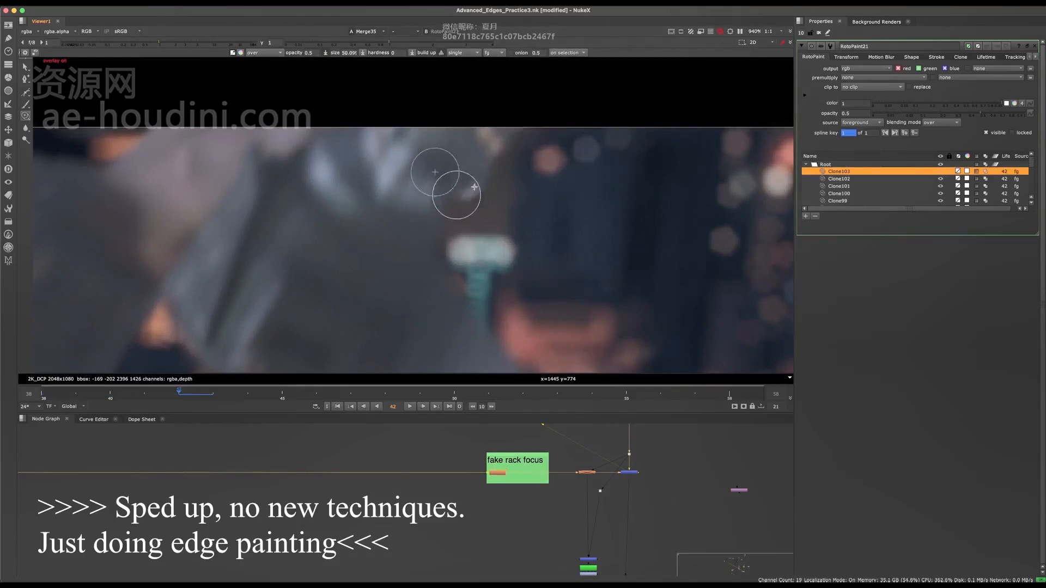
Hide the overlays, save frame 42's clone work, and move on to frame 43.
key(q)
scroll(482, 109, down, 10)
key(super+s)
scroll(436, 174, up, 2)
scroll(435, 180, down, 4)
scroll(470, 188, up, 3)
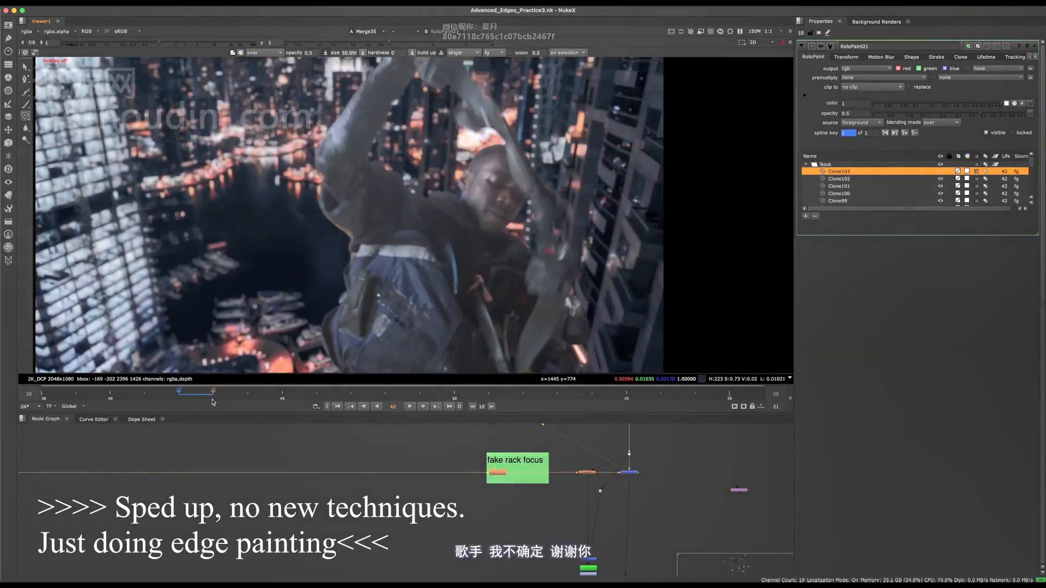
middle_drag(473, 97, 468, 193)
scroll(468, 193, up, 5)
scroll(468, 193, down, 3)
scroll(466, 185, up, 2)
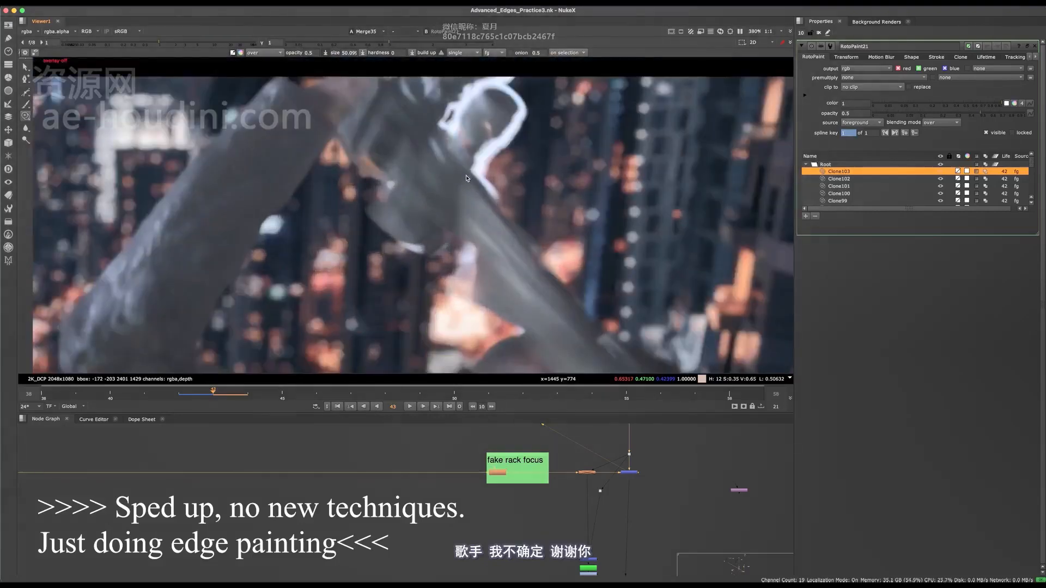
Clone over the white outline along the forearm and the lower part of the bright loop beside the hand on frame 43.
scroll(465, 180, up, 3)
mouse_move(481, 187)
mouse_down()
mouse_move(479, 208)
mouse_move(512, 238)
mouse_move(502, 231)
mouse_up()
scroll(500, 239, down, 2)
scroll(465, 163, up, 1)
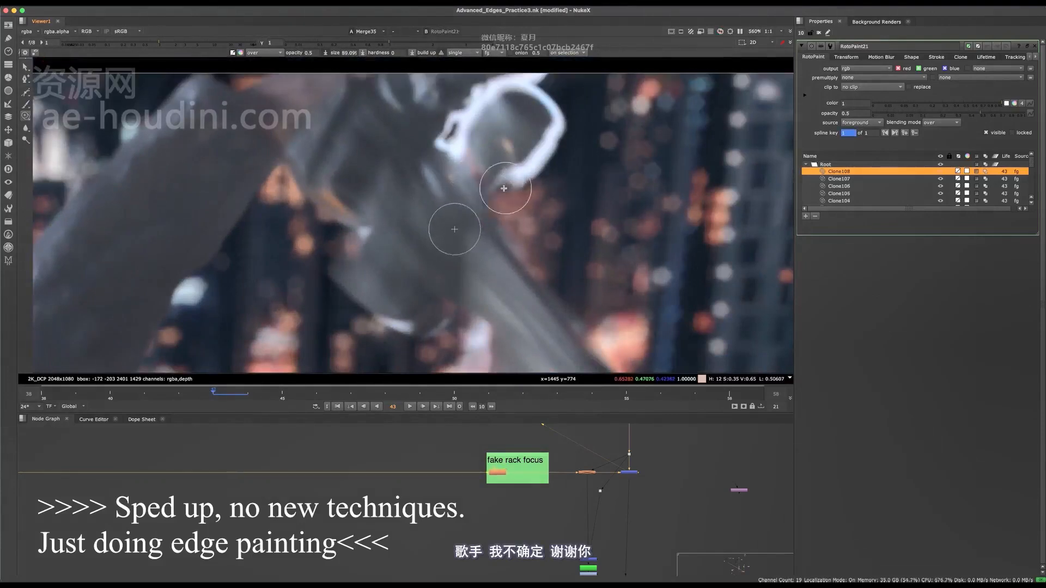
drag(510, 185, 548, 152)
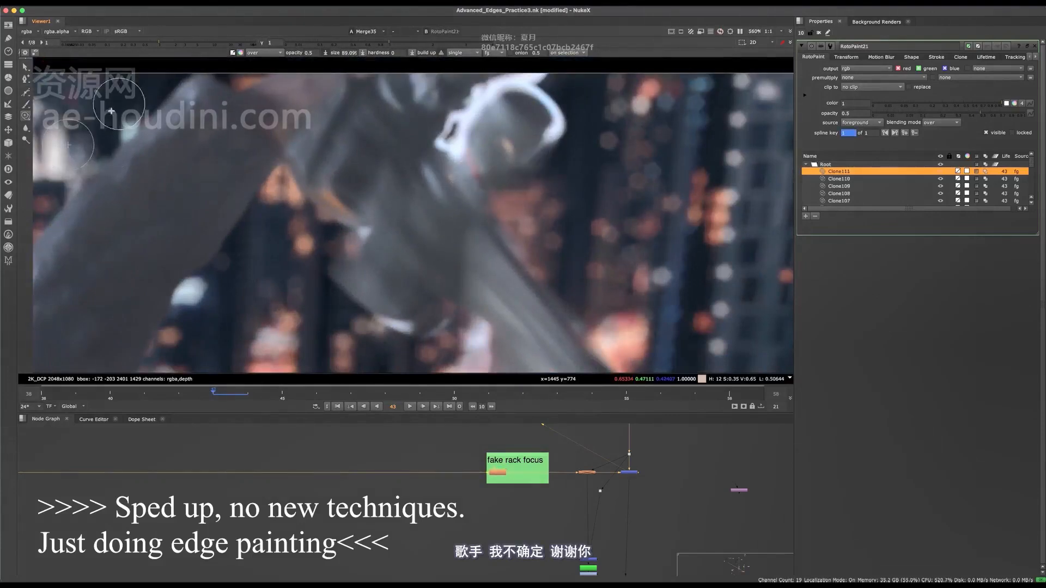
Switch to the Brush tool, sample a dark blue-grey, and paint over the rest of the bright loop beside the hand.
scroll(536, 127, up, 1)
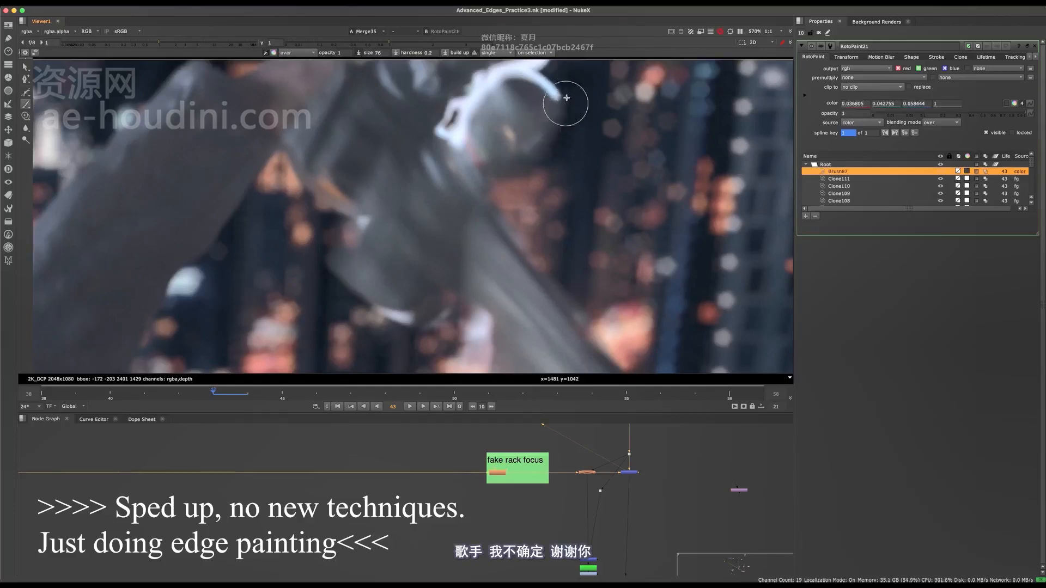
drag(566, 103, 557, 97)
middle_drag(556, 98, 556, 135)
drag(556, 136, 567, 146)
mouse_move(518, 100)
mouse_down()
mouse_move(544, 100)
mouse_move(534, 112)
mouse_move(480, 116)
mouse_up()
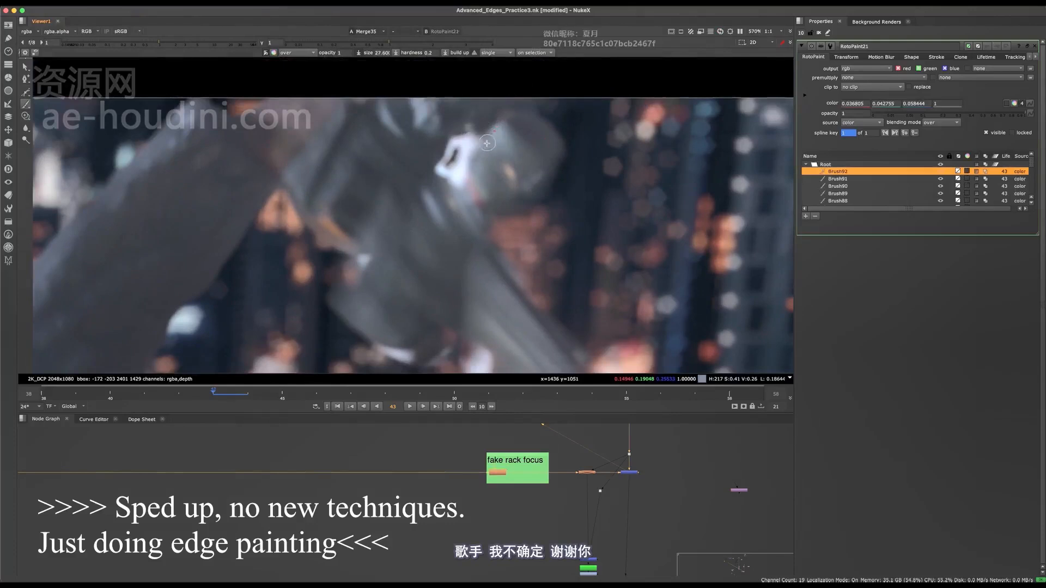
mouse_move(466, 168)
mouse_down()
mouse_move(462, 180)
mouse_move(449, 176)
mouse_move(449, 148)
mouse_move(465, 134)
mouse_move(479, 141)
mouse_up()
key(q)
key(f)
Sample a dark grey and paint over the white fringe along the lower edge of the hanging fabric on frame 43.
scroll(454, 209, up, 12)
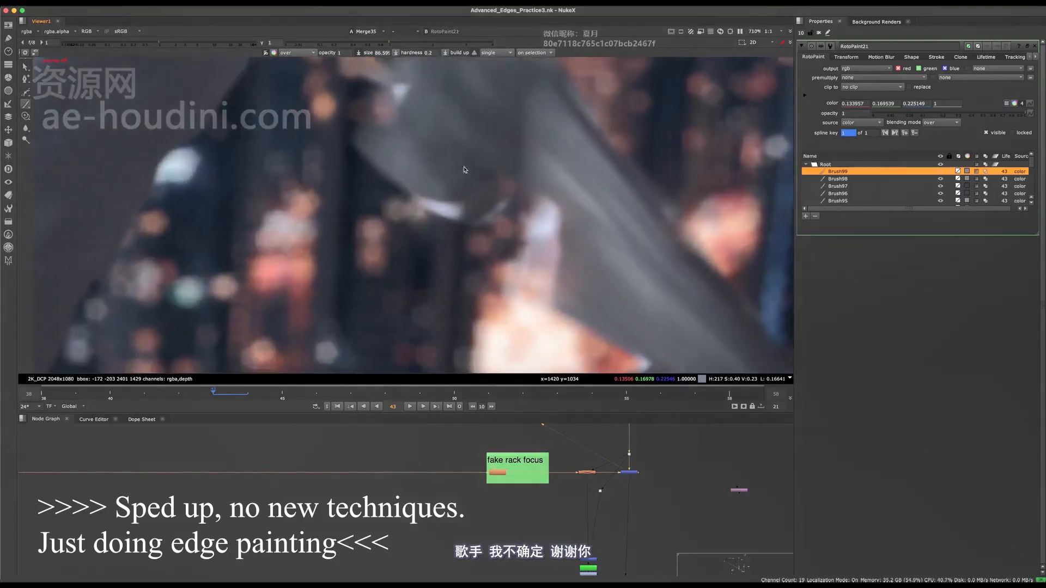
ctrl+click(457, 234)
drag(454, 209, 483, 222)
middle_drag(483, 222, 416, 158)
drag(417, 159, 423, 164)
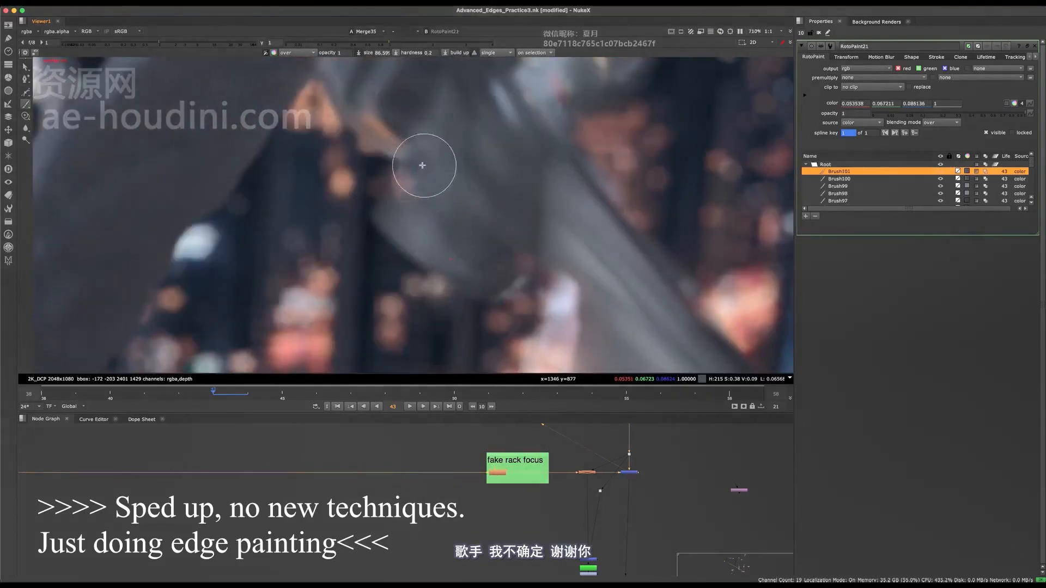
Sample a dark blue-grey and paint over the bright fringe where the forearm meets the head on frame 43, and save the script.
scroll(473, 218, down, 10)
key(q)
scroll(487, 239, up, 9)
super+click(496, 242)
drag(493, 243, 497, 248)
drag(495, 245, 500, 249)
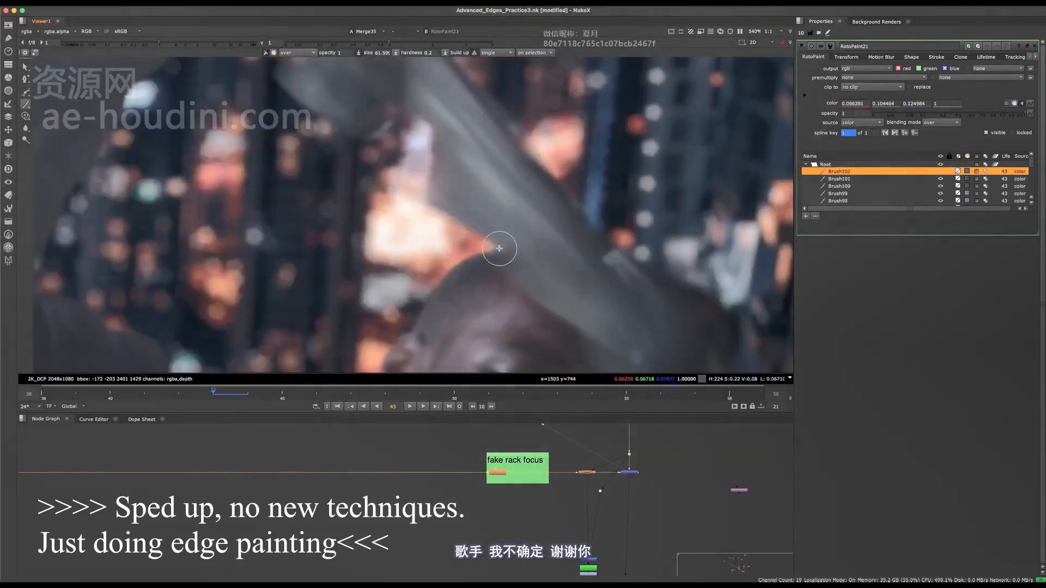
scroll(499, 247, down, 11)
key(super+s)
Paint over the remaining bright edge along the underside of the forearm on frame 43, save the script, and move on to frame 44.
key(q)
scroll(492, 225, up, 11)
scroll(518, 219, down, 14)
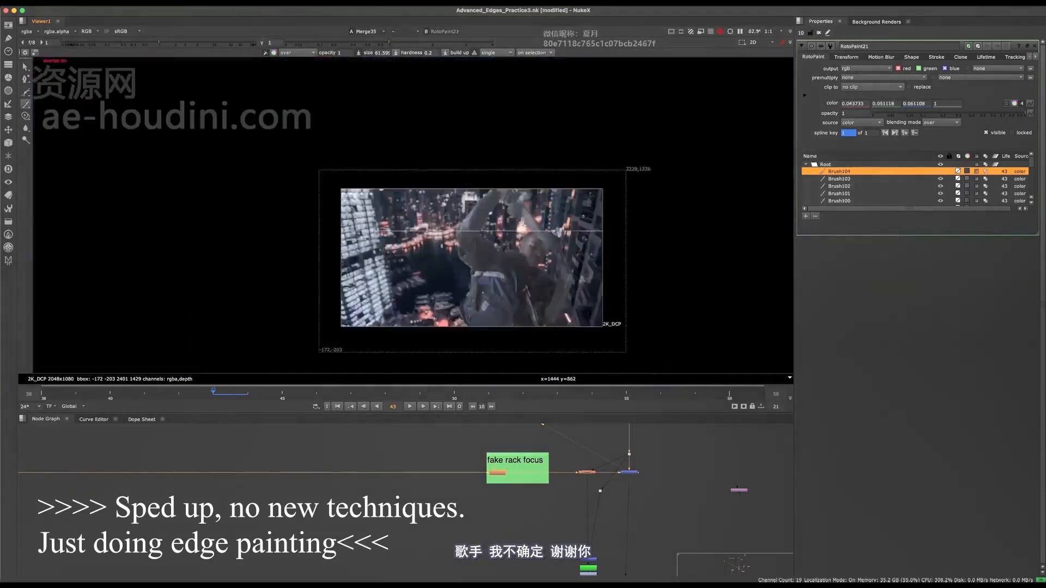
scroll(523, 216, up, 13)
mouse_move(502, 196)
mouse_down()
mouse_move(515, 188)
mouse_move(523, 215)
mouse_up()
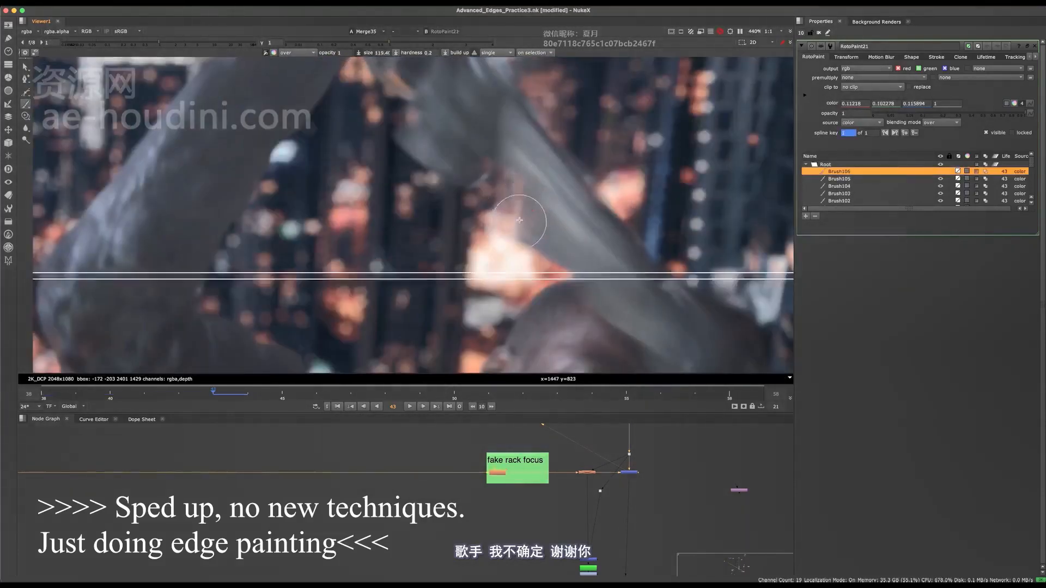
scroll(561, 153, down, 12)
key(super+s)
scroll(576, 163, up, 2)
key(Right)
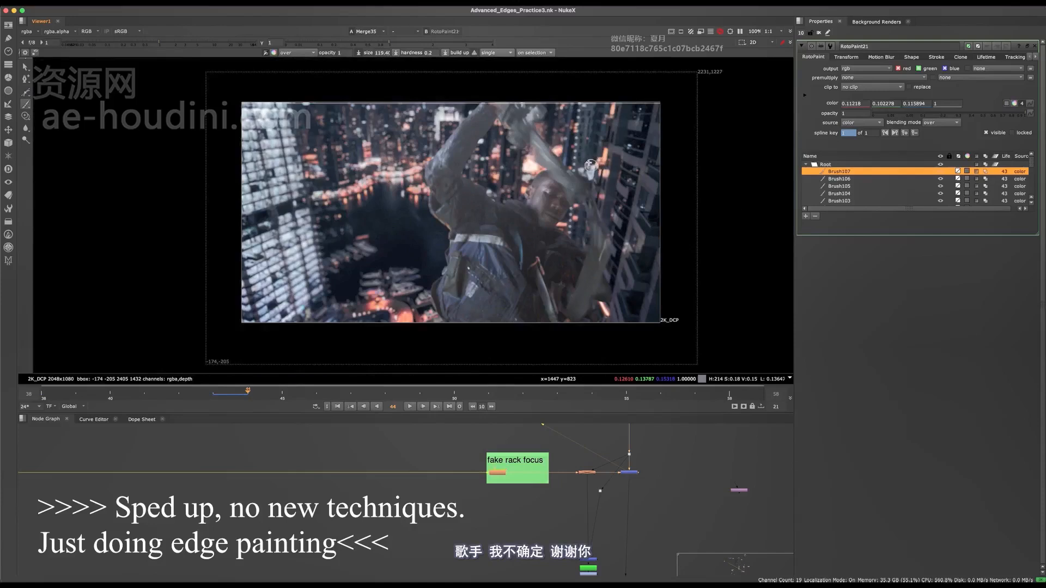
Paint over the white fringe along the forearm's outer edge up to the wrist on frame 44.
scroll(584, 152, up, 8)
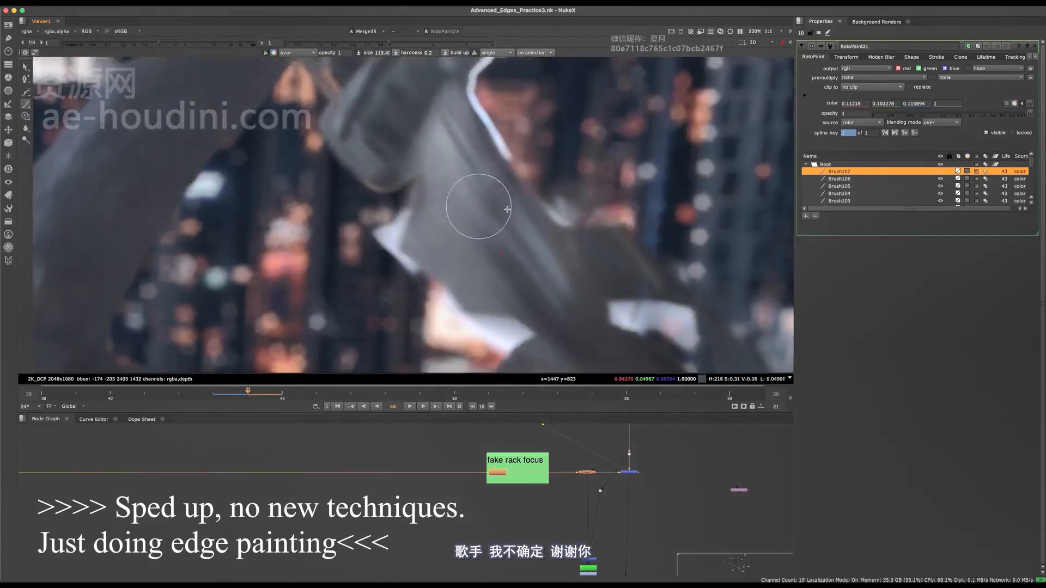
mouse_move(455, 191)
mouse_down()
mouse_move(406, 195)
mouse_move(436, 192)
mouse_up()
super+click(421, 178)
middle_drag(534, 203, 504, 316)
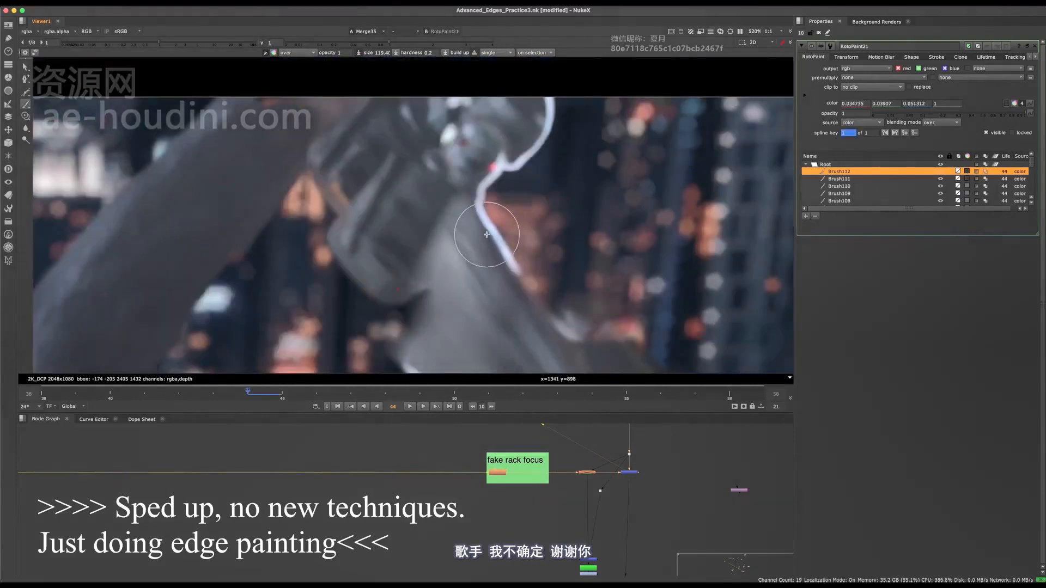
shift+drag(493, 201, 481, 214)
super+click(478, 200)
shift+drag(488, 220, 482, 192)
mouse_move(485, 192)
mouse_down()
mouse_move(492, 168)
mouse_move(471, 180)
mouse_move(478, 190)
mouse_up()
Use a small brush to paint over the red spot and the lower end of the bright loop beside the hand on frame 44.
scroll(506, 159, up, 5)
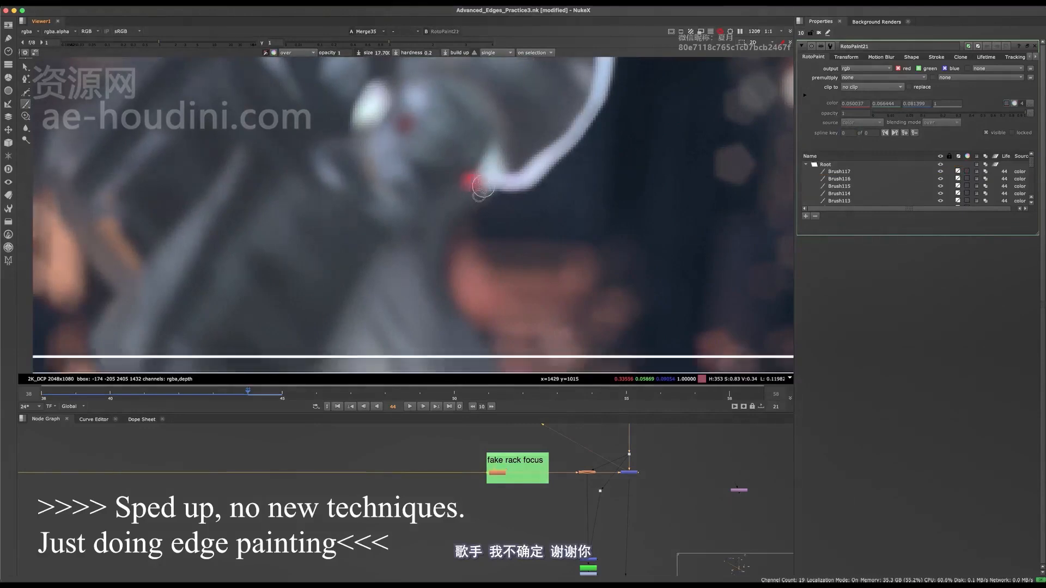
middle_drag(515, 151, 500, 177)
shift+drag(463, 174, 457, 170)
click(457, 169)
scroll(488, 205, down, 5)
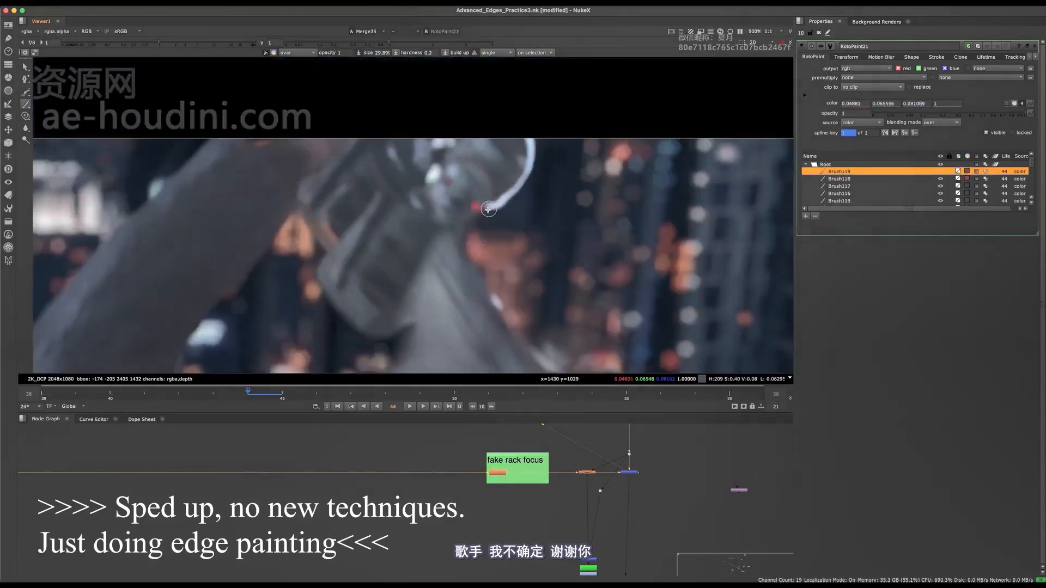
ctrl+click(493, 211)
drag(486, 203, 488, 207)
Continue painting over the rest of the bright loop beside the hand on frame 44.
scroll(493, 204, up, 2)
key(o)
middle_drag(510, 192, 492, 231)
ctrl+click(485, 215)
mouse_move(486, 214)
mouse_down()
mouse_move(510, 218)
mouse_move(534, 150)
mouse_move(495, 191)
mouse_up()
ctrl+click(496, 238)
ctrl+click(515, 165)
ctrl+click(530, 175)
scroll(542, 149, down, 13)
scroll(549, 188, up, 13)
ctrl+click(513, 171)
scroll(482, 231, down, 7)
scroll(476, 240, up, 7)
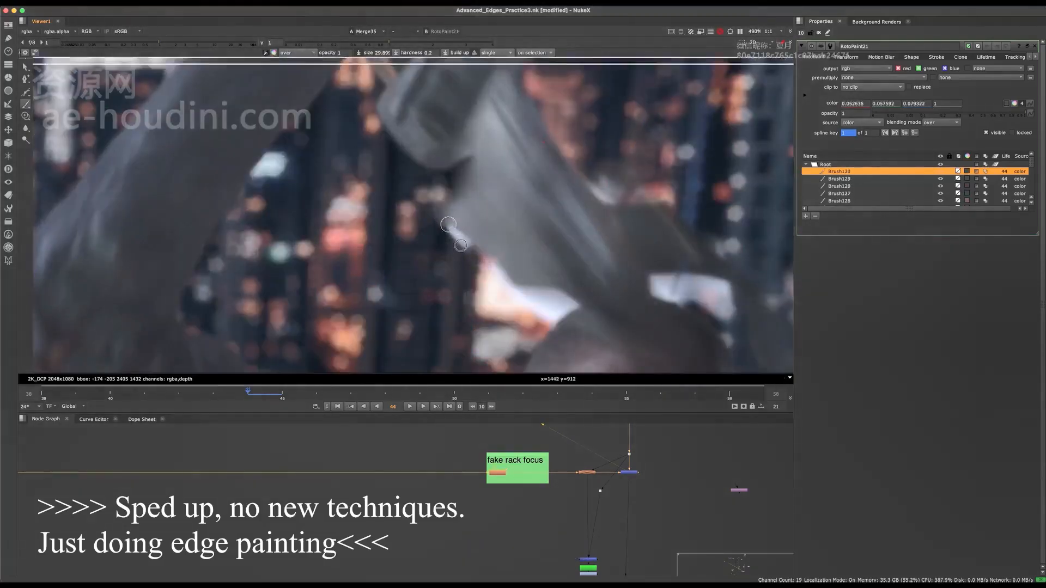
Sample the sleeve's greys and paint over the white fringe along the forearm's lower edge towards the head on frame 44.
shift+drag(474, 238, 482, 232)
mouse_move(472, 233)
mouse_down()
mouse_move(449, 236)
mouse_move(463, 243)
mouse_up()
ctrl+click(475, 225)
drag(460, 237, 467, 256)
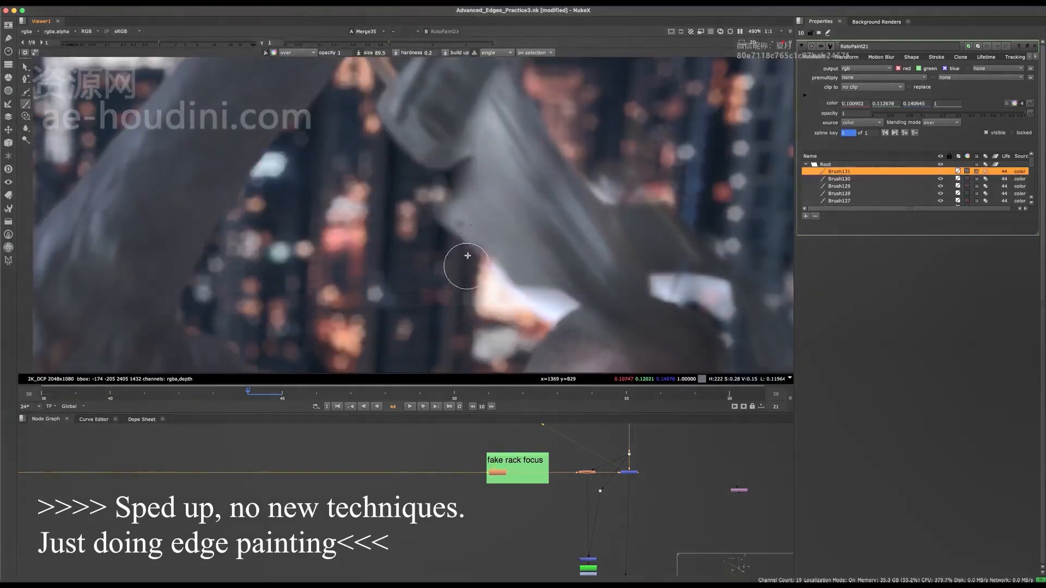
middle_drag(466, 257, 442, 200)
middle_drag(495, 240, 455, 224)
mouse_move(493, 238)
mouse_down()
mouse_move(523, 258)
mouse_move(487, 210)
mouse_move(497, 234)
mouse_up()
ctrl+click(469, 189)
scroll(463, 229, down, 8)
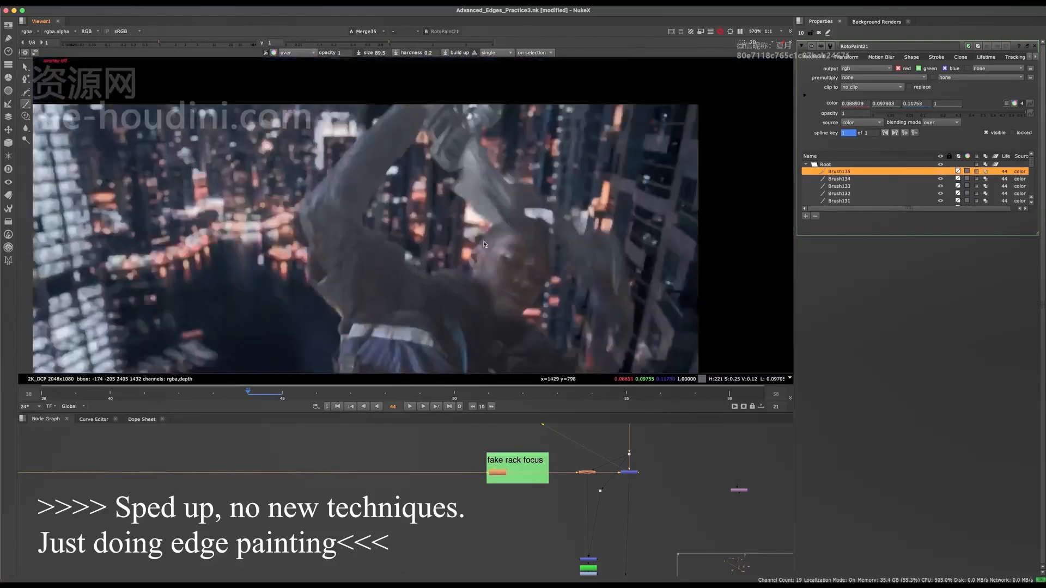
Undo the last stroke, repaint the edge between the forearm and the top of the head, and save the script.
key(o)
scroll(439, 229, up, 6)
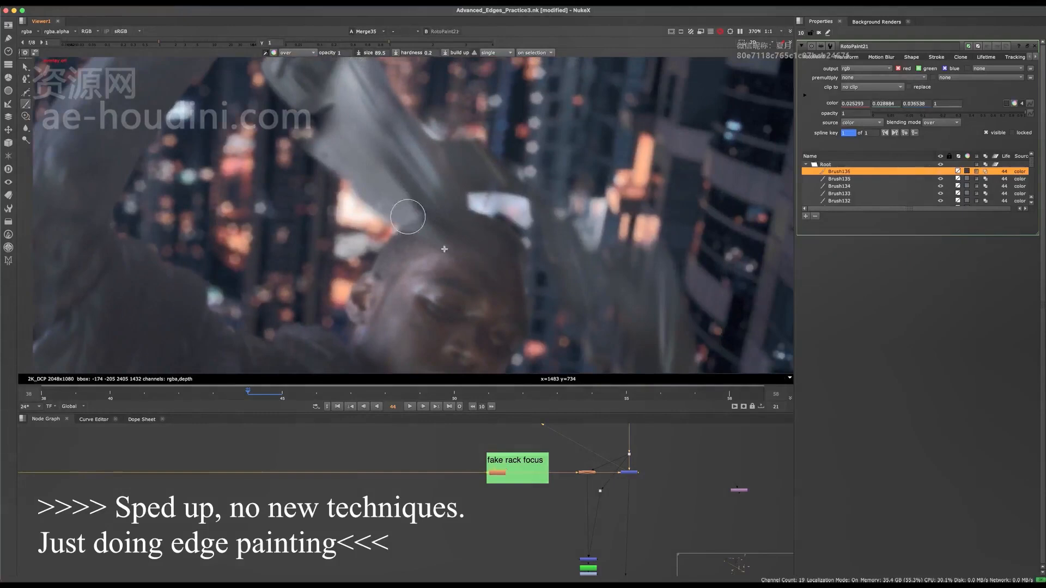
key(super+z)
middle_drag(456, 245, 403, 228)
key(super+s)
Sample a dark tone and paint over the white patch behind the forearm, above the head, on frame 44.
ctrl+click(427, 176)
mouse_move(423, 190)
mouse_down()
mouse_move(467, 221)
mouse_move(462, 198)
mouse_move(481, 217)
mouse_move(491, 206)
mouse_up()
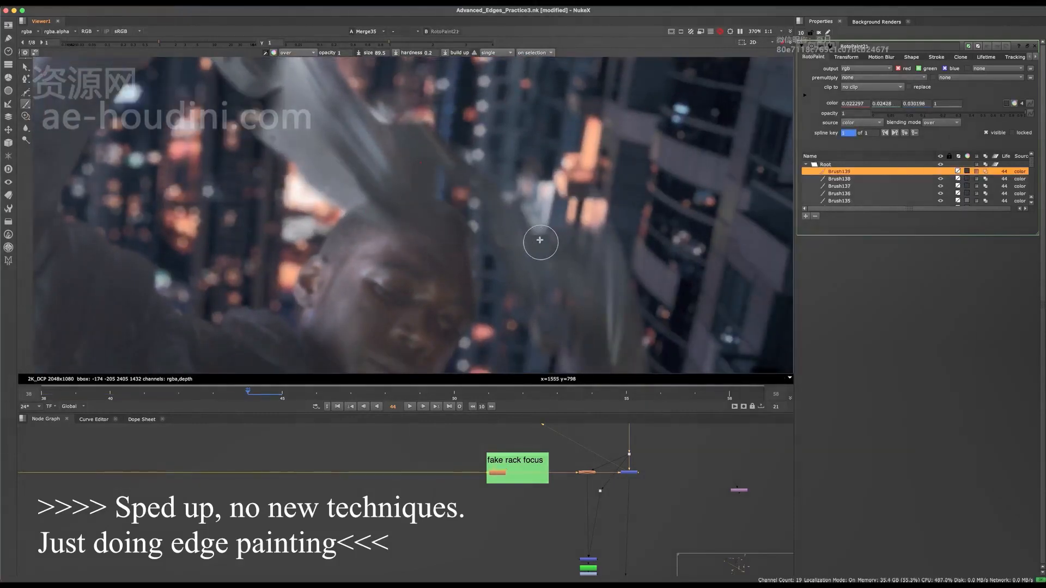
middle_drag(397, 126, 414, 160)
mouse_move(393, 140)
mouse_down()
mouse_move(412, 163)
mouse_move(462, 164)
mouse_up()
scroll(469, 227, down, 6)
scroll(452, 191, up, 4)
drag(453, 163, 472, 188)
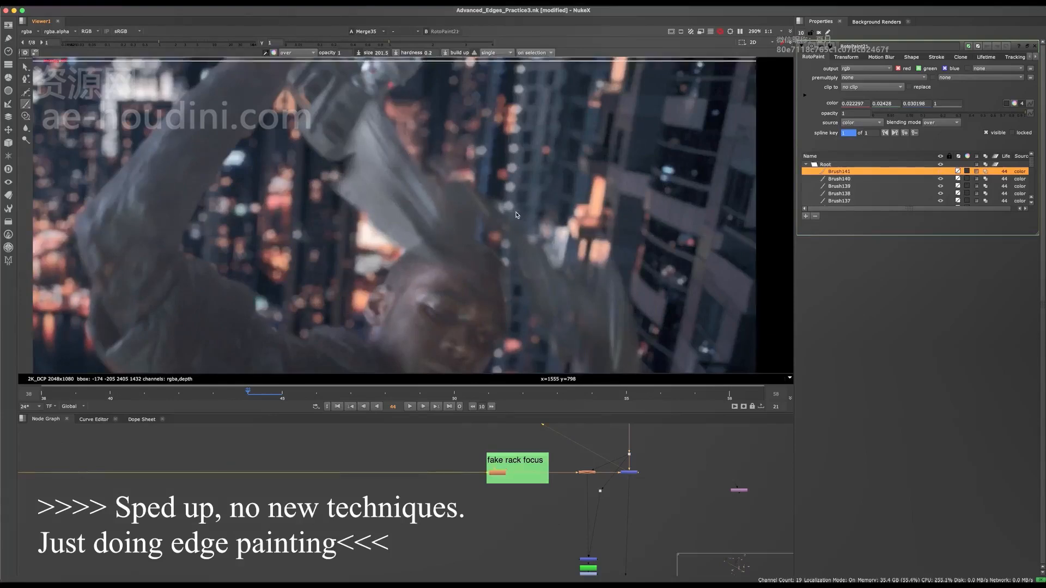
Save frame 44's paint work and move on to frame 45.
scroll(537, 170, down, 8)
key(super+s)
scroll(501, 170, up, 3)
middle_drag(556, 175, 538, 180)
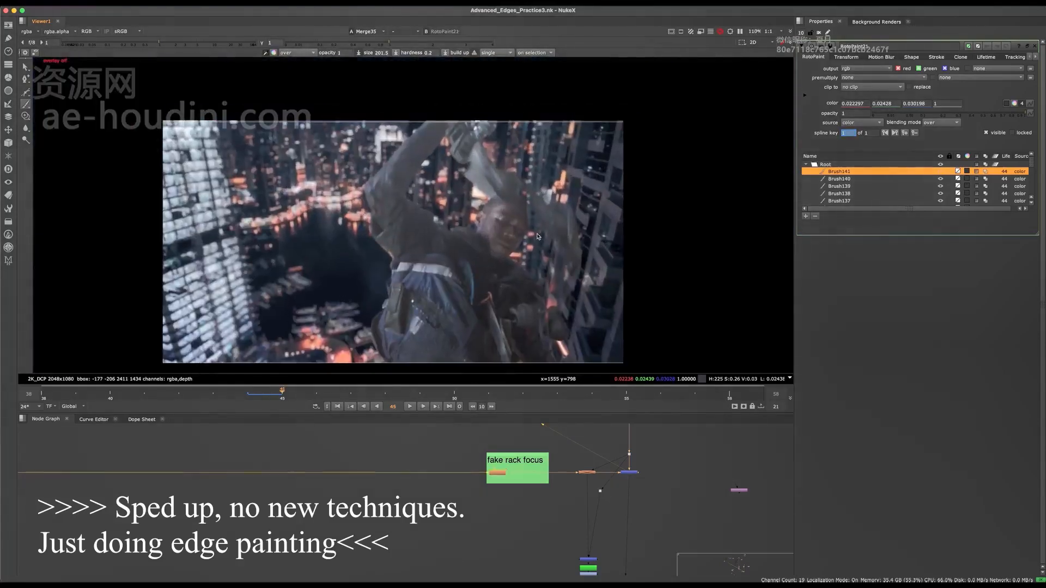
Paint over the white band running from the hand across the area above the head on frame 45.
scroll(526, 234, up, 5)
key(o)
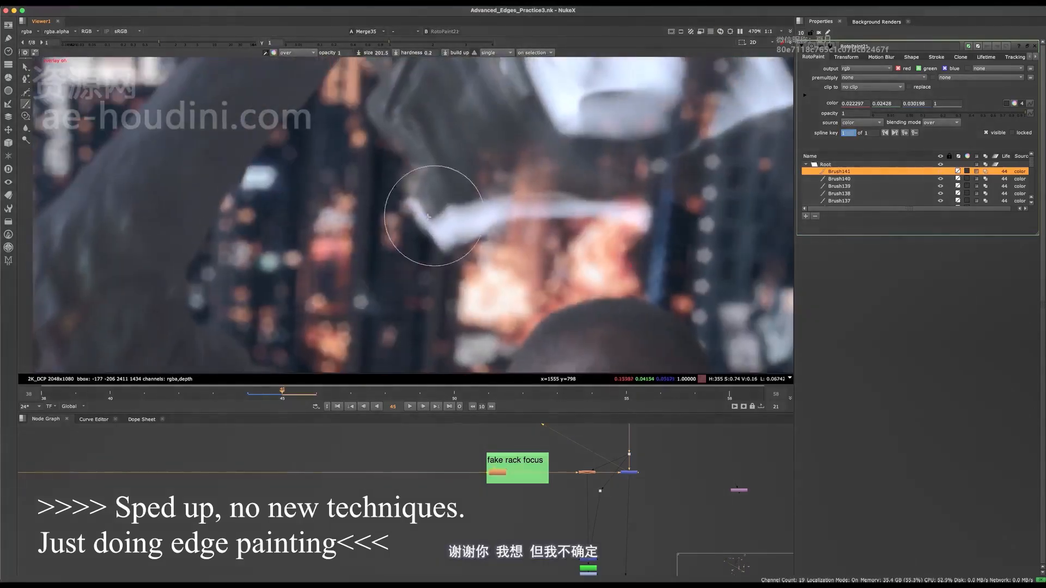
mouse_move(449, 248)
mouse_down()
mouse_move(466, 219)
mouse_move(626, 210)
mouse_up()
drag(626, 210, 635, 223)
scroll(537, 226, down, 6)
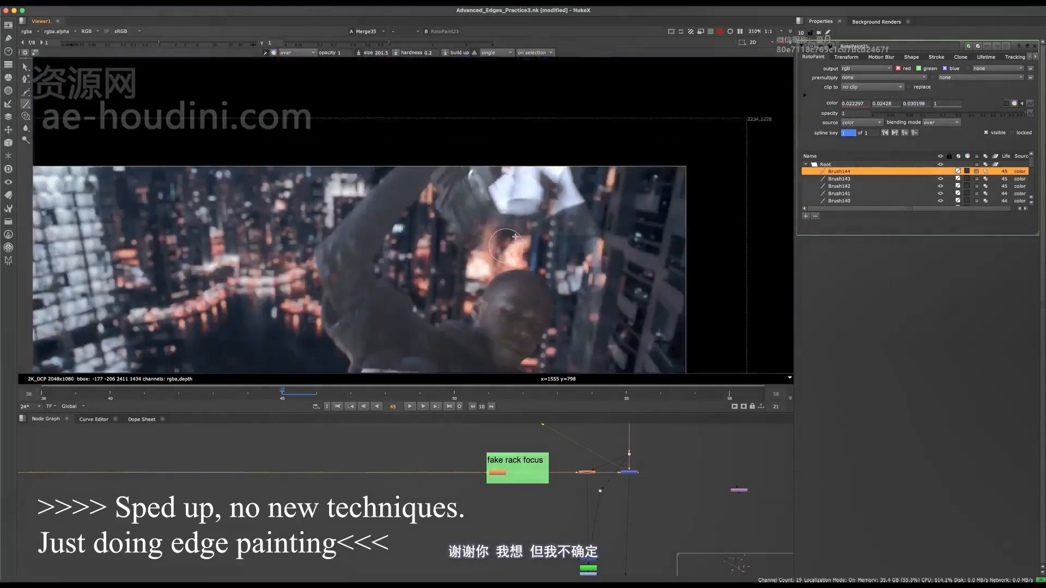
Sample a dark blue-grey, enlarge the brush, and paint over the large white fabric area beside the hand on frame 45.
middle_drag(528, 202, 510, 242)
scroll(510, 242, up, 3)
shift+drag(451, 215, 470, 215)
drag(436, 206, 447, 213)
key(ctrl+z)
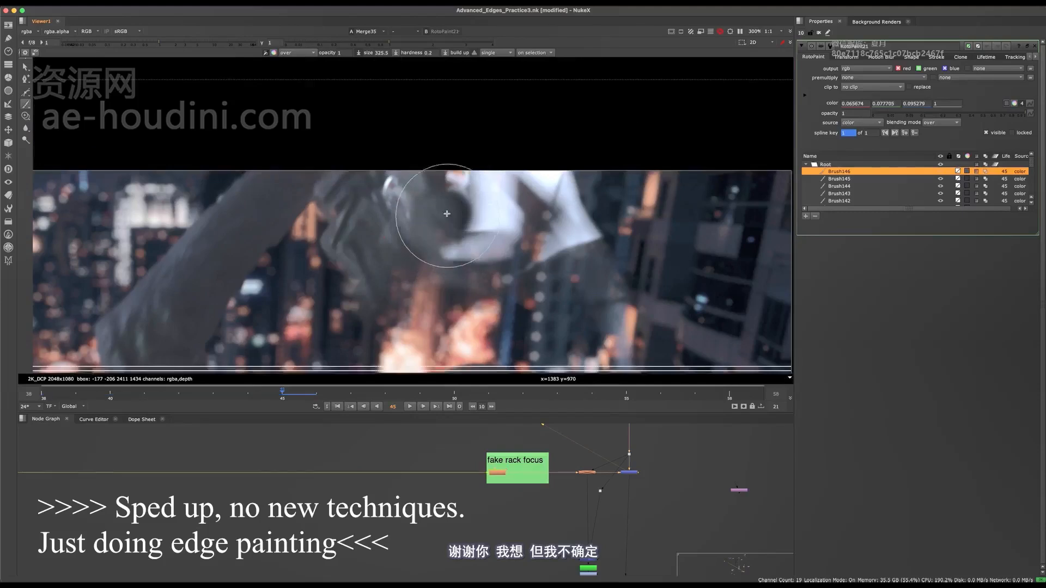
drag(464, 255, 498, 237)
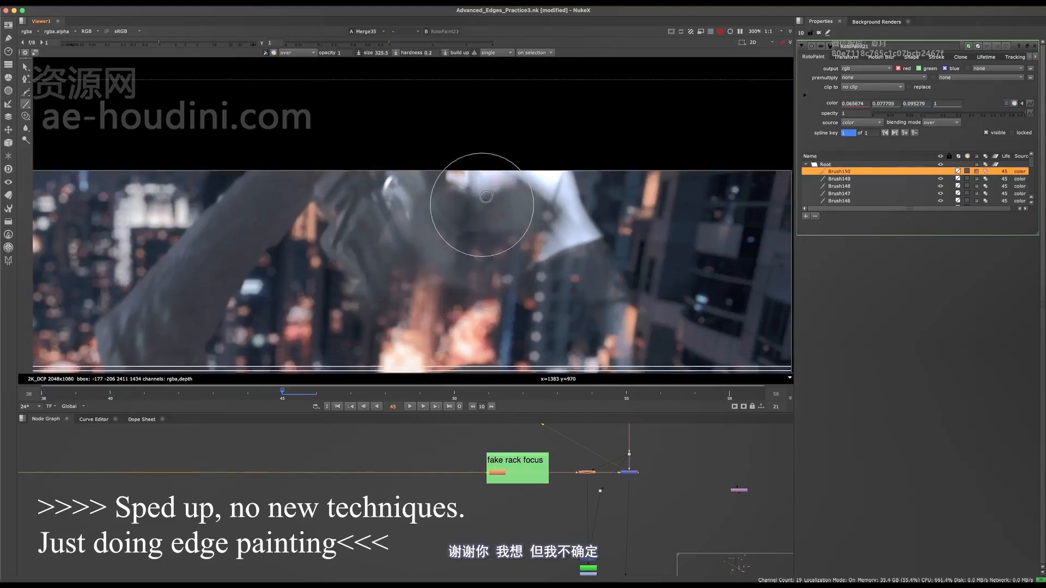
drag(486, 196, 490, 194)
drag(576, 188, 593, 229)
drag(583, 288, 573, 256)
drag(556, 273, 539, 261)
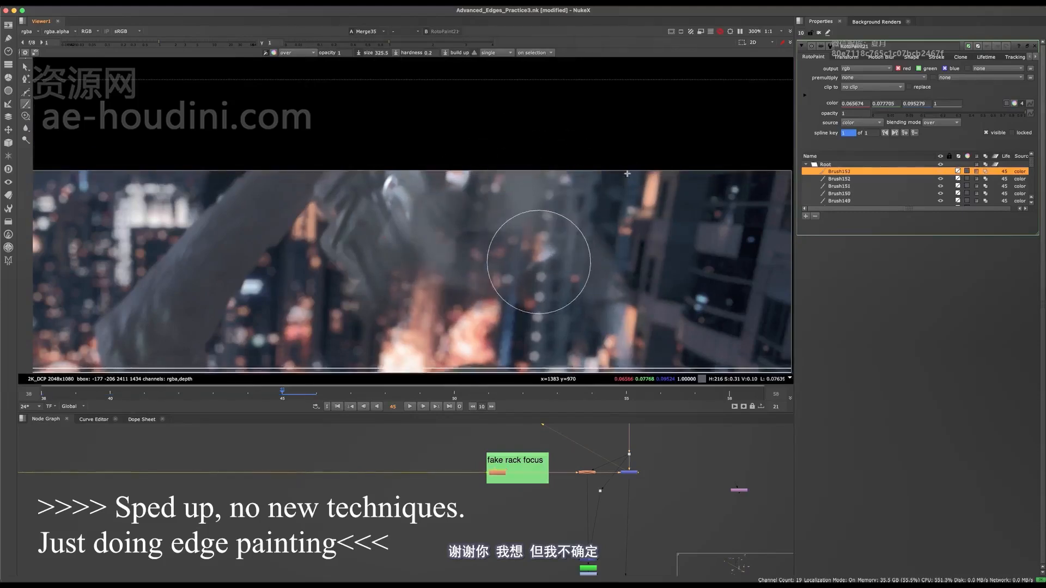
Reduce the brush and paint over the leftover bright spots beside the hand on frame 45.
scroll(528, 201, down, 10)
key(o)
key(o)
scroll(523, 198, up, 10)
mouse_move(474, 211)
shift+mouse_down()
mouse_move(457, 211)
mouse_move(482, 258)
shift+mouse_up()
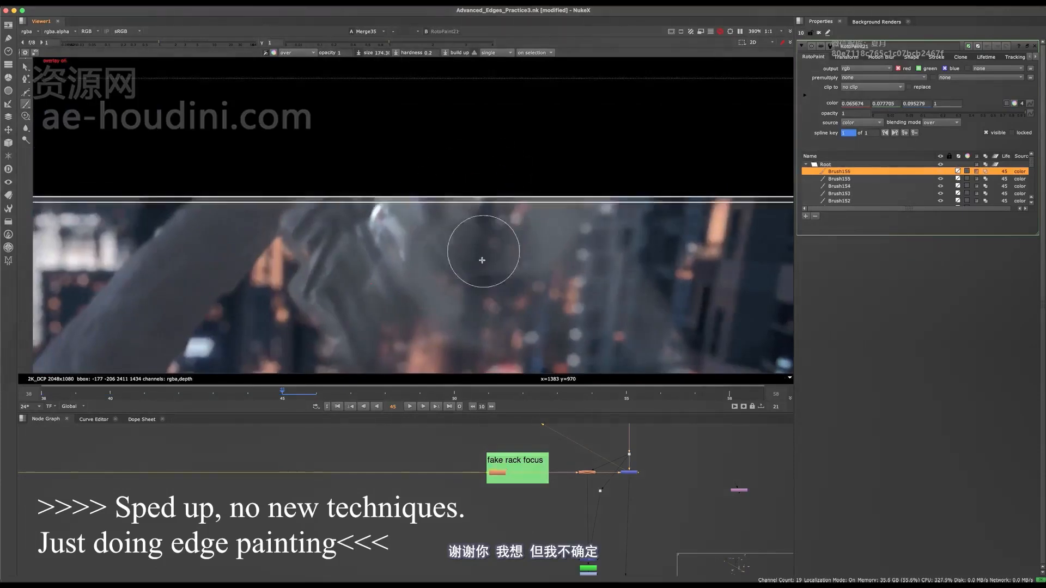
Undo the last stroke and repaint the area beside the hand near the image's upper edge with a smaller brush.
key(super+z)
scroll(469, 215, up, 8)
shift+drag(472, 199, 437, 194)
drag(437, 195, 475, 203)
scroll(479, 218, down, 10)
scroll(478, 197, up, 8)
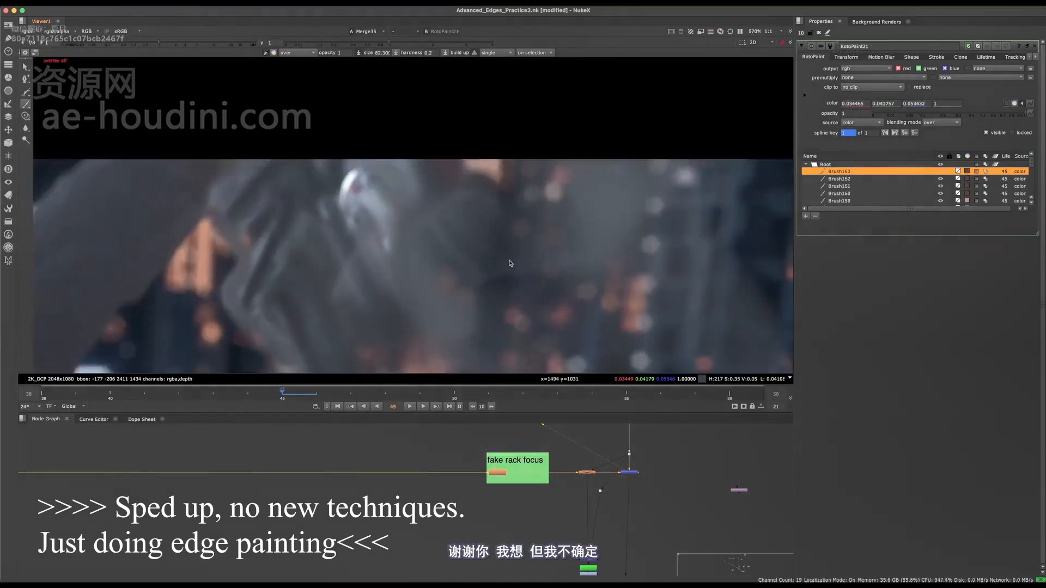
Paint over the warm patch at the image's upper edge beside the hand on frame 45, with overlays hidden.
scroll(493, 205, down, 9)
scroll(485, 199, up, 9)
key(q)
drag(481, 198, 488, 214)
scroll(479, 196, down, 4)
scroll(474, 193, up, 4)
scroll(468, 196, down, 10)
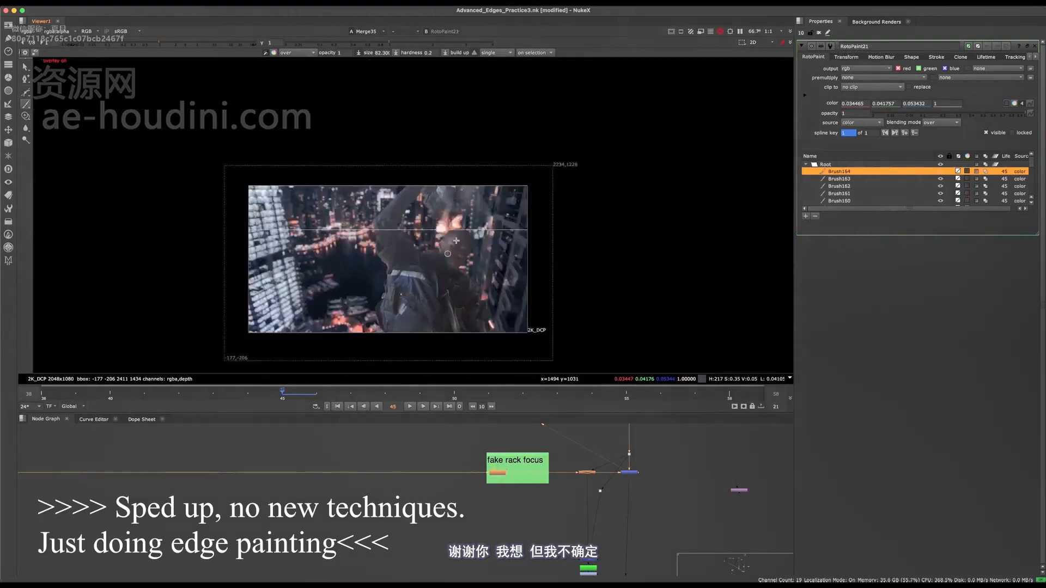
Save frame 45's paint work and advance to frame 46.
key(ctrl+s)
scroll(468, 229, up, 2)
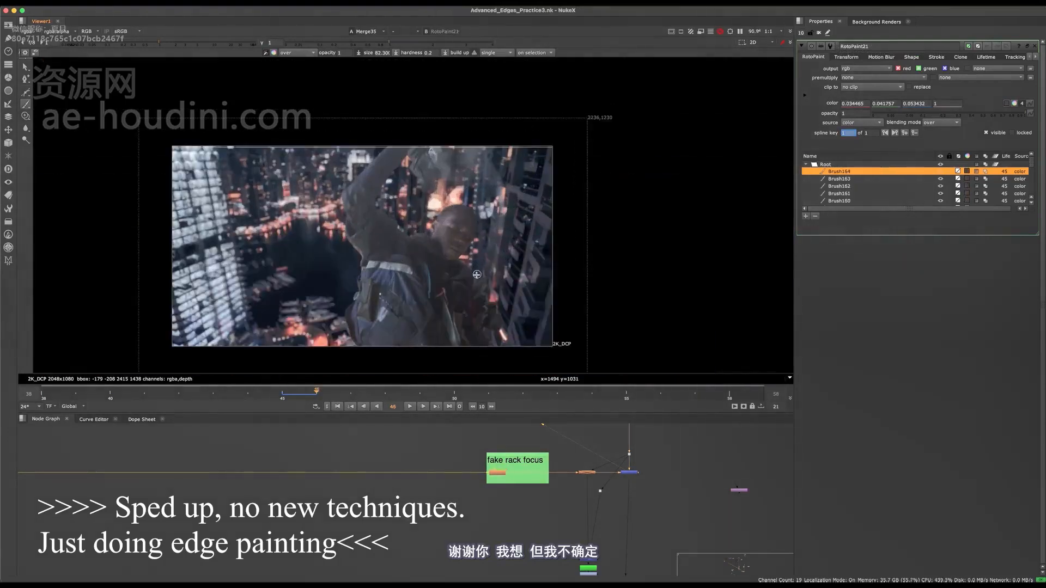
scroll(456, 209, up, 8)
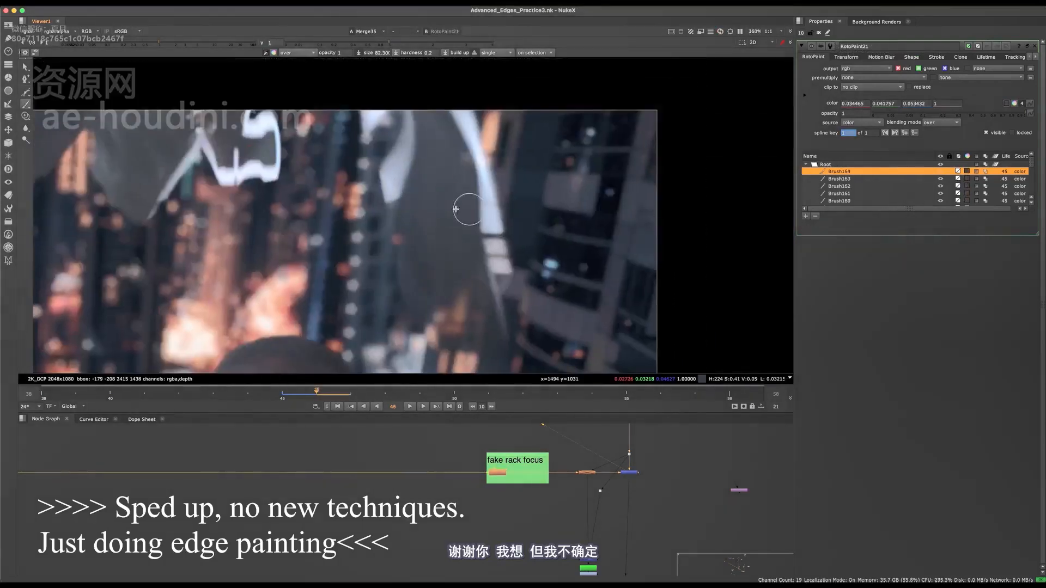
Switch to the Clone tool and clone over the white fringe along the outer edge of the blurred sleeve on frame 46.
click(26, 116)
scroll(514, 231, up, 3)
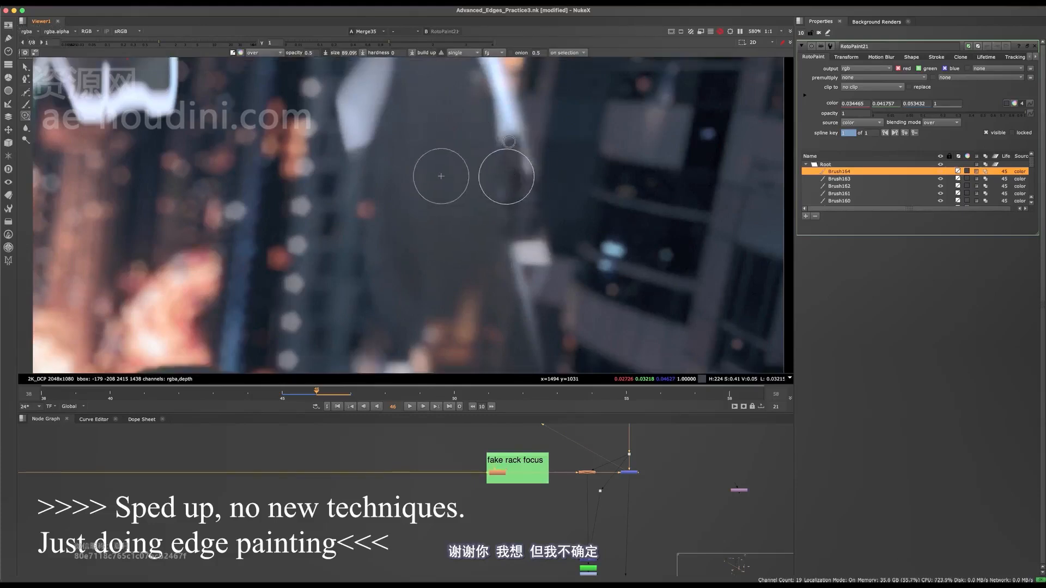
drag(509, 142, 518, 196)
middle_drag(529, 250, 514, 187)
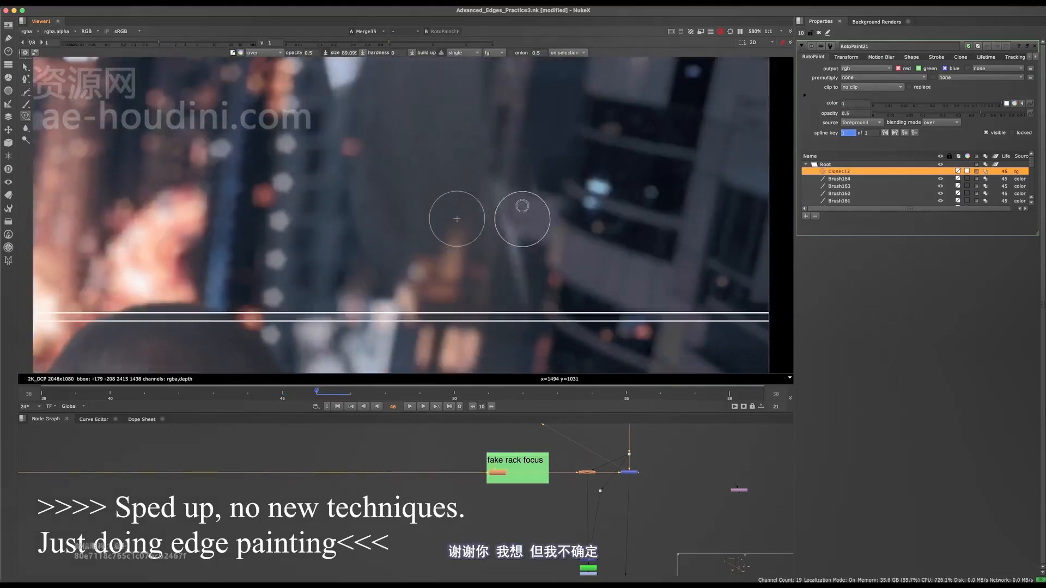
mouse_move(511, 185)
mouse_down()
mouse_move(515, 222)
mouse_move(513, 175)
mouse_move(526, 214)
mouse_move(512, 201)
mouse_move(514, 213)
mouse_up()
scroll(532, 308, down, 5)
key(q)
key(q)
scroll(532, 218, up, 3)
mouse_move(514, 212)
middle_down()
mouse_move(512, 173)
mouse_move(539, 201)
middle_up()
ctrl+click(483, 219)
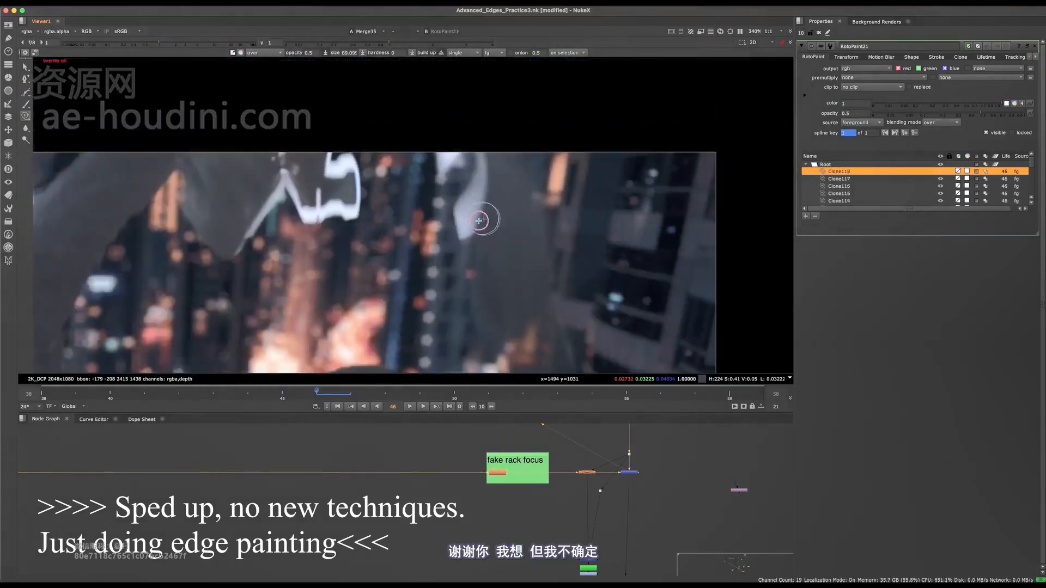
Switch to the Brush tool, sample a dark blue-grey, and paint over the white patch on the sleeve near the image's upper edge.
click(25, 104)
scroll(484, 225, up, 4)
ctrl+click(517, 205)
shift+drag(434, 236, 459, 236)
mouse_move(471, 178)
mouse_down()
mouse_move(472, 138)
mouse_move(472, 183)
mouse_up()
middle_drag(470, 116, 471, 173)
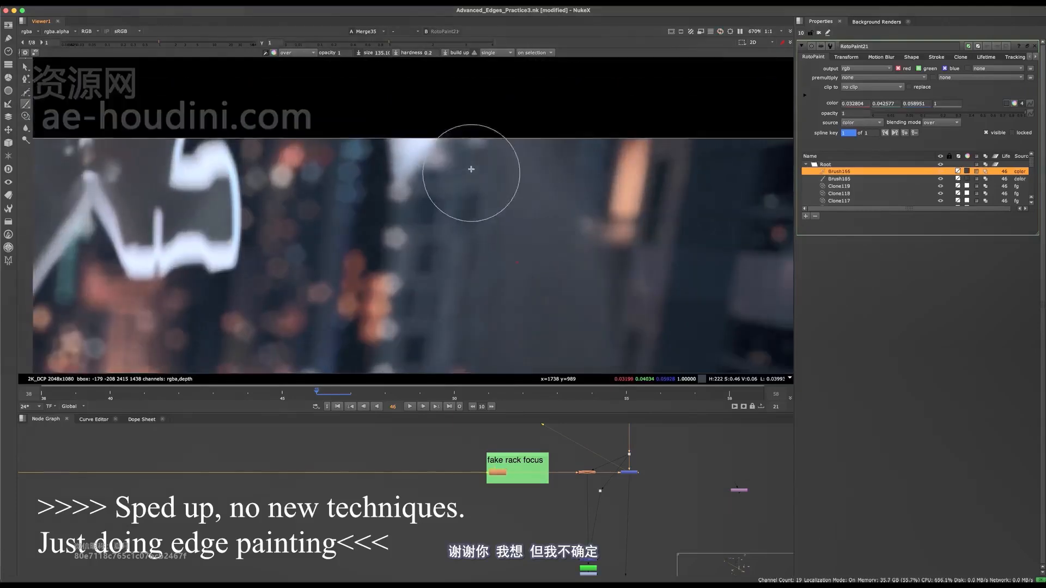
mouse_move(418, 126)
mouse_down()
mouse_move(394, 208)
mouse_move(396, 133)
mouse_up()
middle_drag(346, 223, 434, 192)
Clone over the lower outer corner of the white outline beside the hand on frame 46.
click(25, 116)
scroll(301, 237, up, 3)
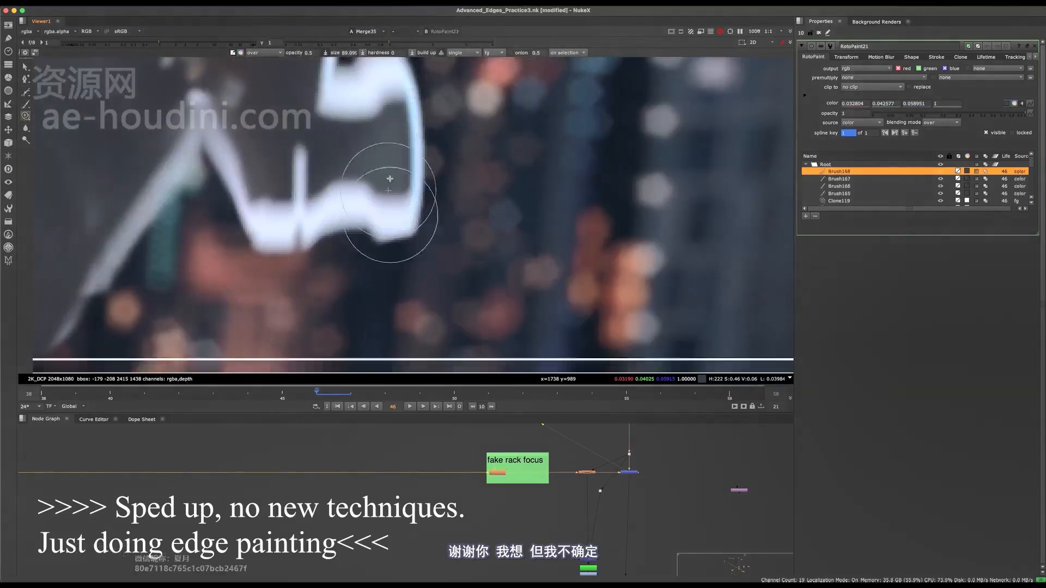
drag(390, 179, 383, 238)
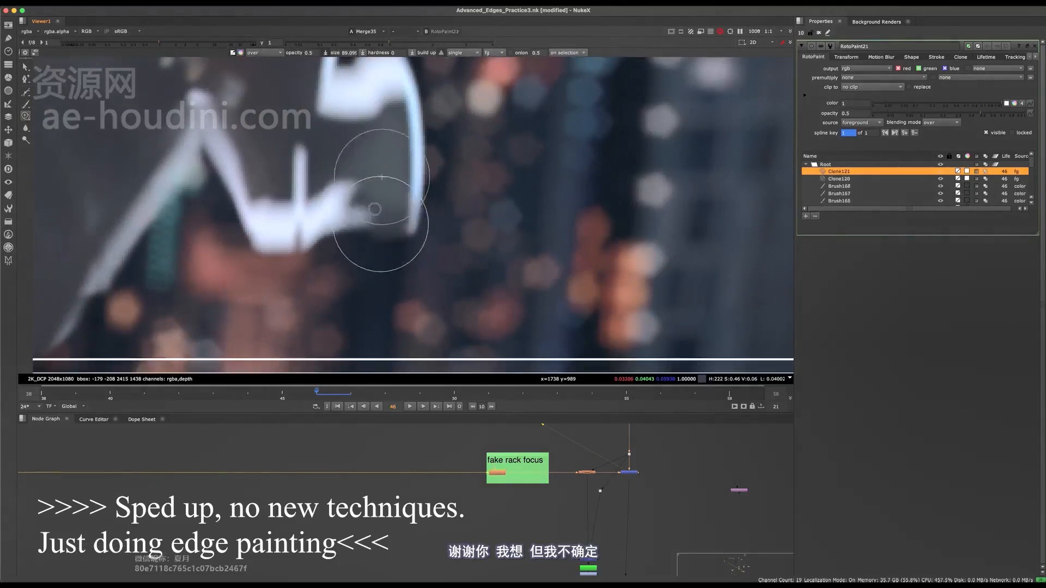
mouse_move(357, 198)
mouse_down()
mouse_move(341, 219)
mouse_move(373, 185)
mouse_up()
Switch back to the Brush tool and paint over the bottom and inner slanted parts of the white outline beside the hand.
click(26, 103)
scroll(312, 180, up, 4)
scroll(418, 201, down, 5)
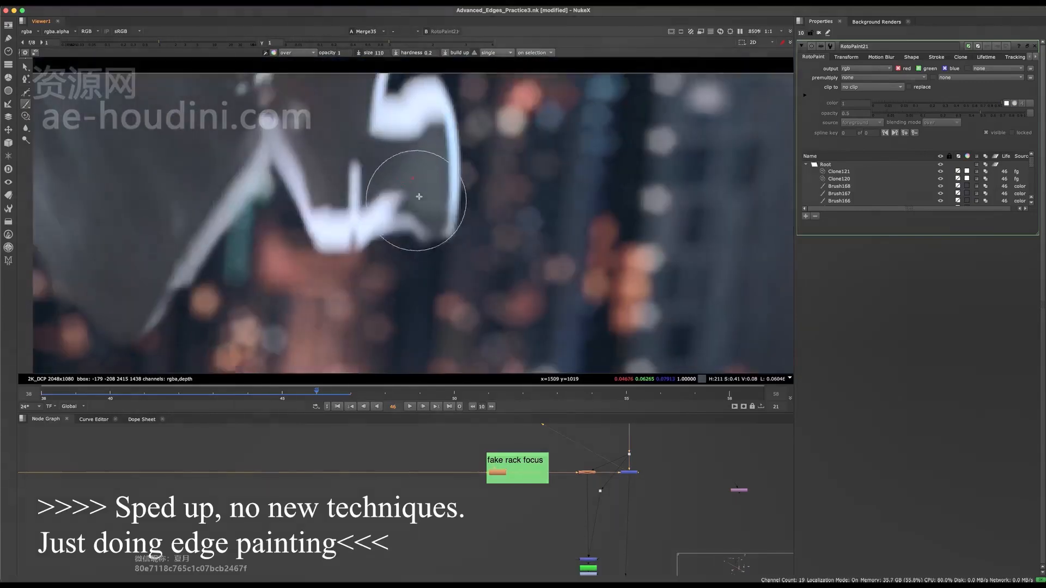
drag(419, 248, 408, 190)
mouse_move(412, 178)
mouse_down()
mouse_move(348, 226)
mouse_move(332, 210)
mouse_up()
middle_drag(341, 173, 373, 203)
drag(350, 222, 330, 198)
middle_drag(329, 198, 339, 232)
drag(339, 232, 324, 202)
shift+drag(329, 198, 312, 189)
middle_drag(311, 189, 338, 162)
ctrl+click(289, 202)
drag(314, 210, 336, 226)
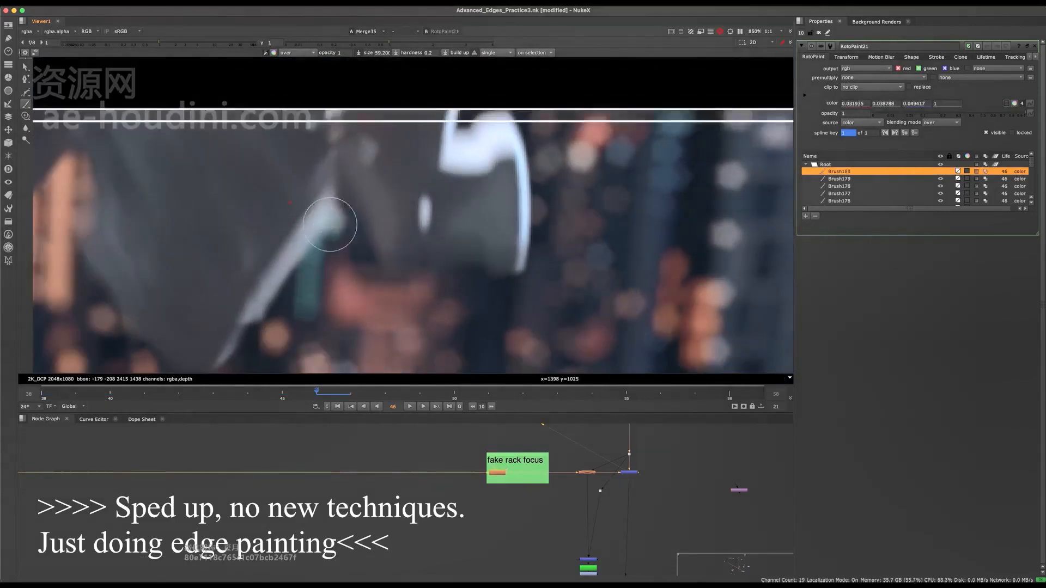
Paint over the diagonal white fringe down to the tip of the hanging fabric on frame 46.
middle_drag(337, 226, 383, 205)
mouse_move(354, 197)
mouse_down()
mouse_move(371, 210)
mouse_move(338, 232)
mouse_up()
middle_drag(343, 233, 371, 183)
drag(371, 188, 334, 239)
drag(333, 226, 359, 195)
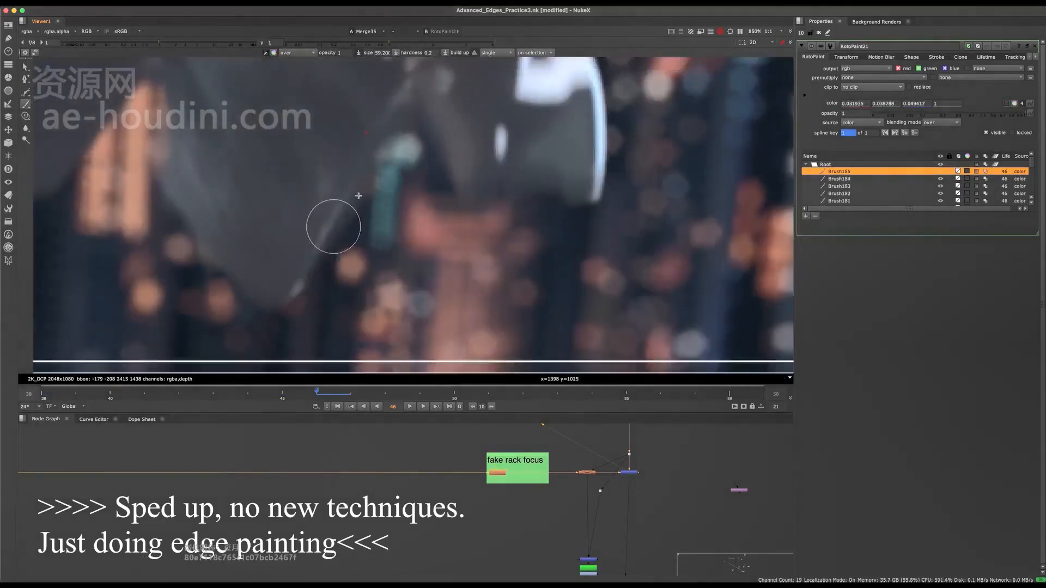
drag(304, 293, 295, 298)
Sample a blue-grey and paint over the white block at the upper end of the bright loop on frame 46.
middle_drag(540, 121, 452, 223)
mouse_move(436, 155)
mouse_down()
mouse_move(441, 200)
mouse_move(485, 162)
mouse_up()
middle_drag(507, 163, 466, 160)
drag(463, 155, 450, 175)
drag(458, 161, 479, 197)
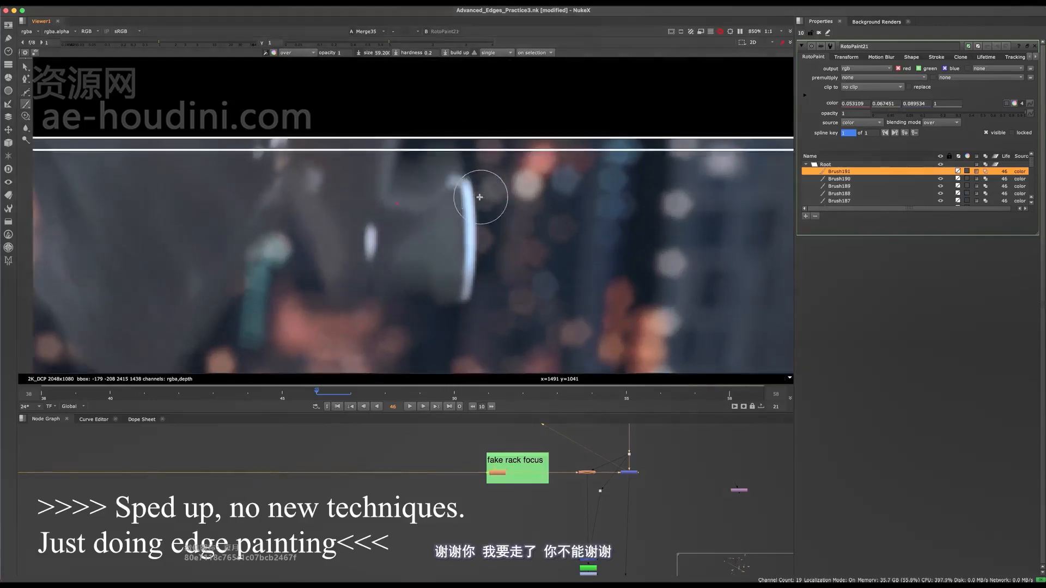
Paint over the curved bright edge beside the hand on frame 46.
middle_drag(474, 191, 443, 169)
drag(440, 218, 439, 182)
ctrl+click(439, 297)
drag(439, 239, 435, 277)
scroll(444, 188, down, 7)
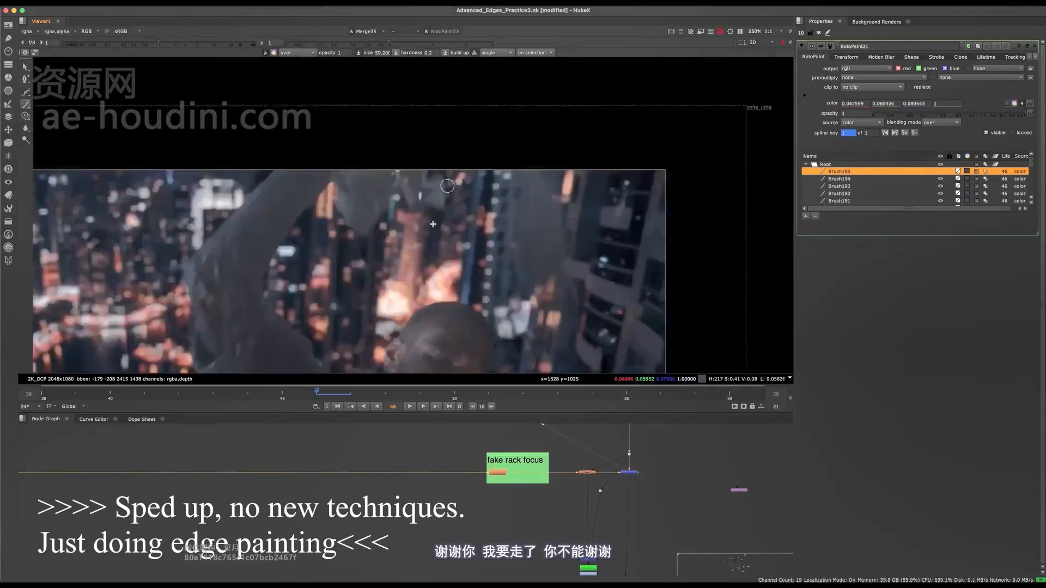
key(q)
middle_drag(444, 159, 456, 142)
Paint out the leftover bright spots at the hand's edge on frame 46 and save the script.
key(q)
scroll(451, 148, up, 6)
ctrl+click(436, 221)
mouse_move(439, 215)
mouse_down()
mouse_move(434, 169)
mouse_move(436, 188)
mouse_up()
middle_drag(493, 183, 440, 167)
scroll(415, 207, down, 7)
key(q)
middle_drag(415, 207, 456, 115)
key(super+s)
Advance to frame 47 and paint over the inner parts of the white outline beside the hand.
scroll(486, 178, down, 1)
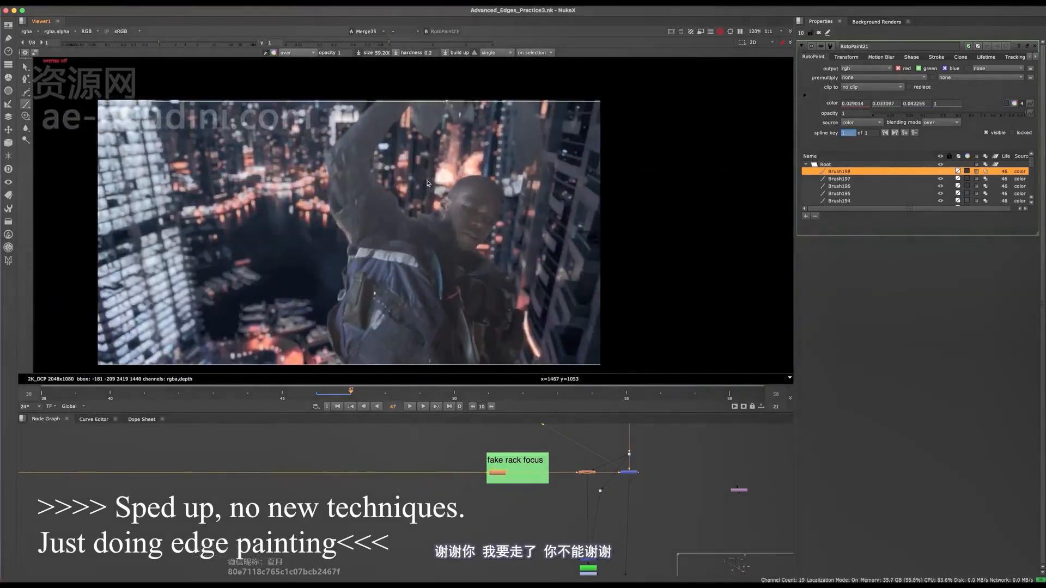
scroll(467, 105, up, 8)
key(q)
mouse_move(455, 168)
middle_down()
mouse_move(449, 196)
mouse_move(453, 162)
middle_up()
ctrl+click(458, 181)
mouse_move(415, 182)
mouse_down()
mouse_move(418, 243)
mouse_move(540, 238)
mouse_up()
middle_drag(539, 238, 561, 272)
mouse_move(437, 183)
mouse_down()
mouse_move(447, 206)
mouse_move(449, 142)
mouse_move(439, 147)
mouse_up()
ctrl+click(443, 156)
middle_drag(437, 129, 437, 201)
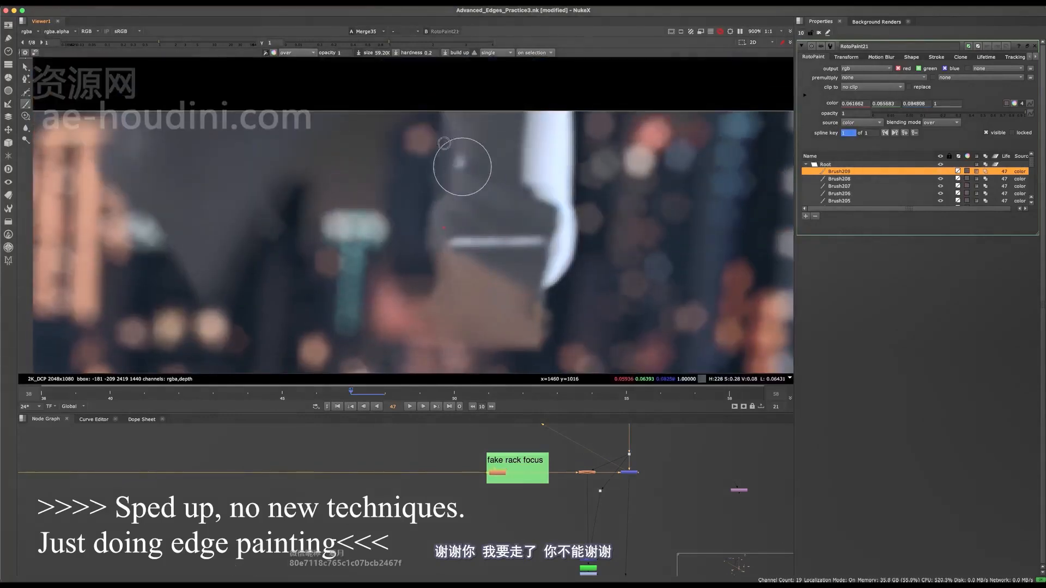
Enlarge the brush and paint over the upper vertical strip of the white outline on frame 47.
drag(444, 143, 440, 137)
middle_drag(486, 232, 352, 245)
drag(406, 171, 428, 135)
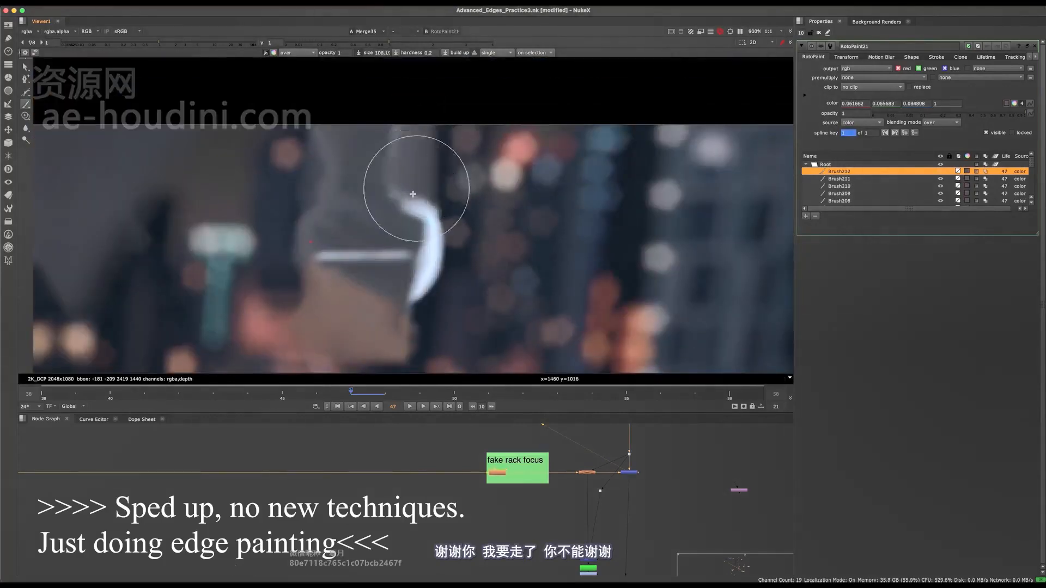
Paint over the curved lower part of the white outline beside the hand on frame 47.
drag(413, 193, 430, 245)
middle_drag(428, 300, 428, 253)
ctrl+click(427, 267)
drag(427, 267, 418, 229)
key(o)
key(ctrl+1)
middle_drag(438, 247, 452, 208)
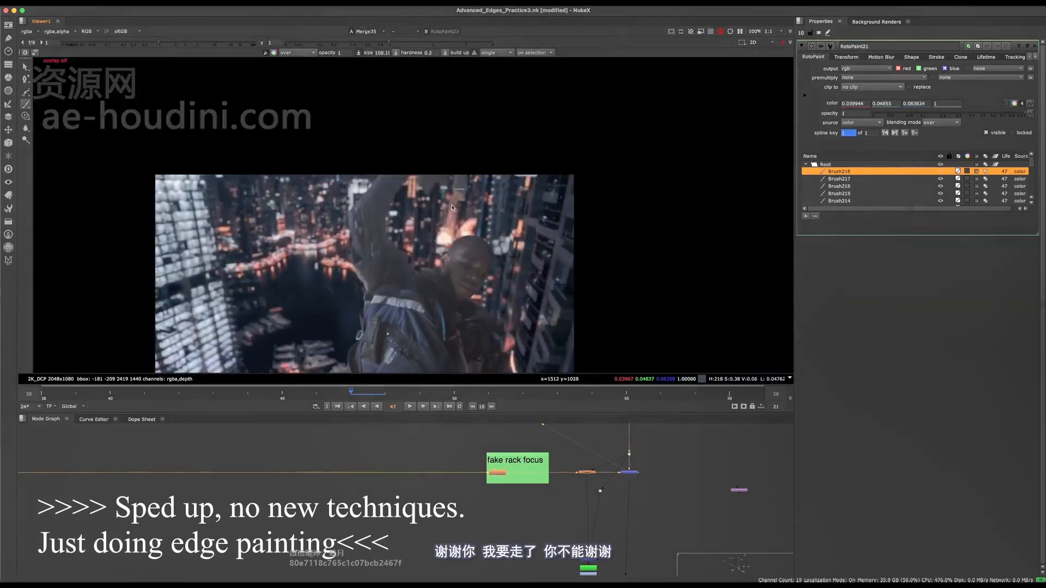
Touch up the painted area beside the hand on frame 47 with sampled grey tones and save the script.
scroll(457, 185, up, 10)
key(o)
ctrl+click(440, 248)
mouse_move(429, 247)
mouse_down()
mouse_move(423, 259)
mouse_move(423, 246)
mouse_up()
mouse_move(431, 217)
mouse_down()
mouse_move(432, 197)
mouse_move(427, 211)
mouse_up()
drag(424, 196, 423, 178)
scroll(436, 168, down, 10)
key(super+s)
scroll(497, 143, up, 8)
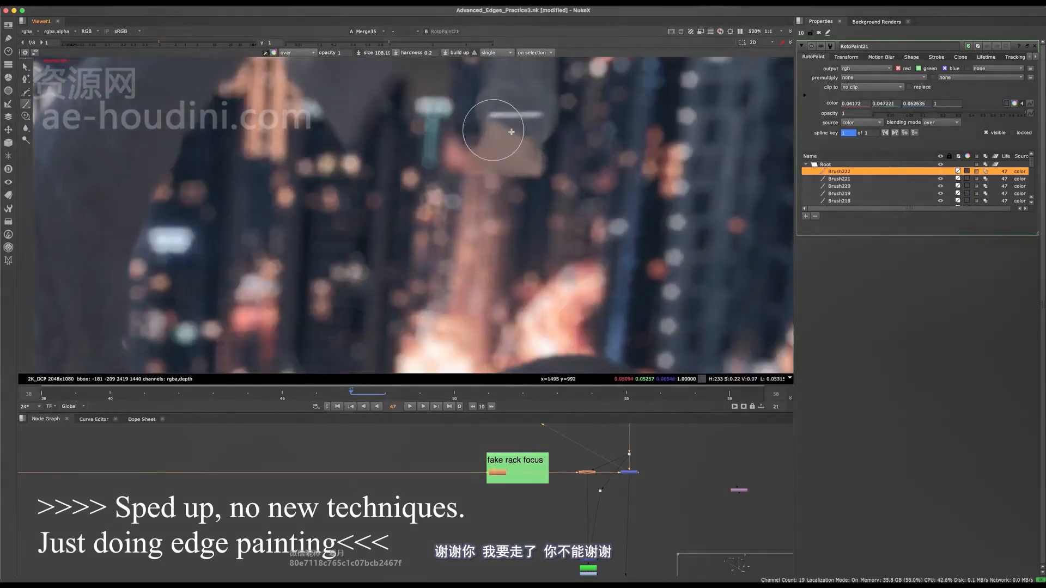
scroll(511, 132, down, 10)
key(super+s)
Advance to frame 48, sample a dark blue-grey and paint over the inner edge of the white outline beside the hand.
scroll(522, 177, up, 4)
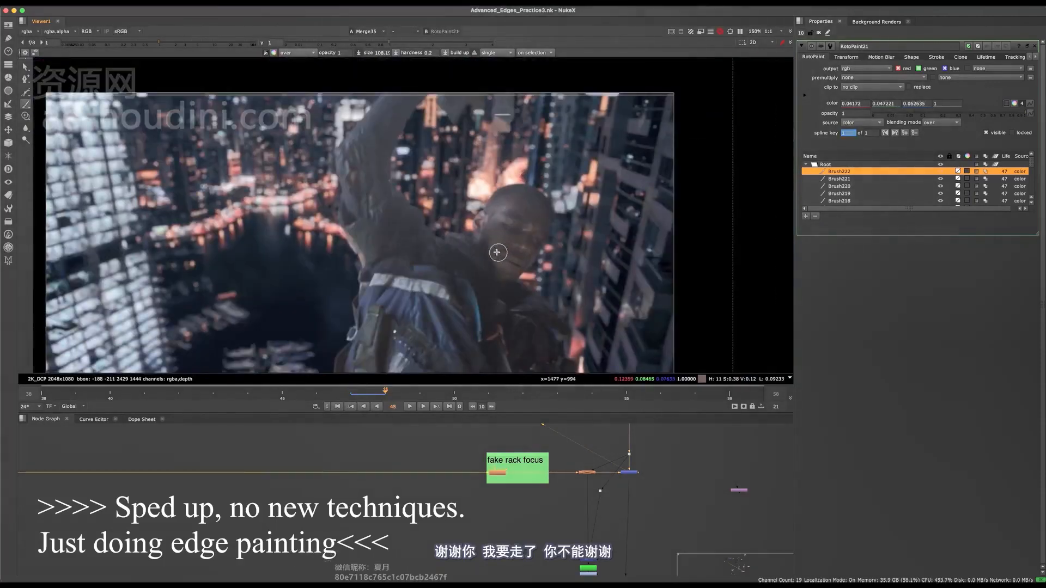
scroll(502, 163, up, 8)
scroll(478, 151, down, 8)
scroll(482, 136, up, 9)
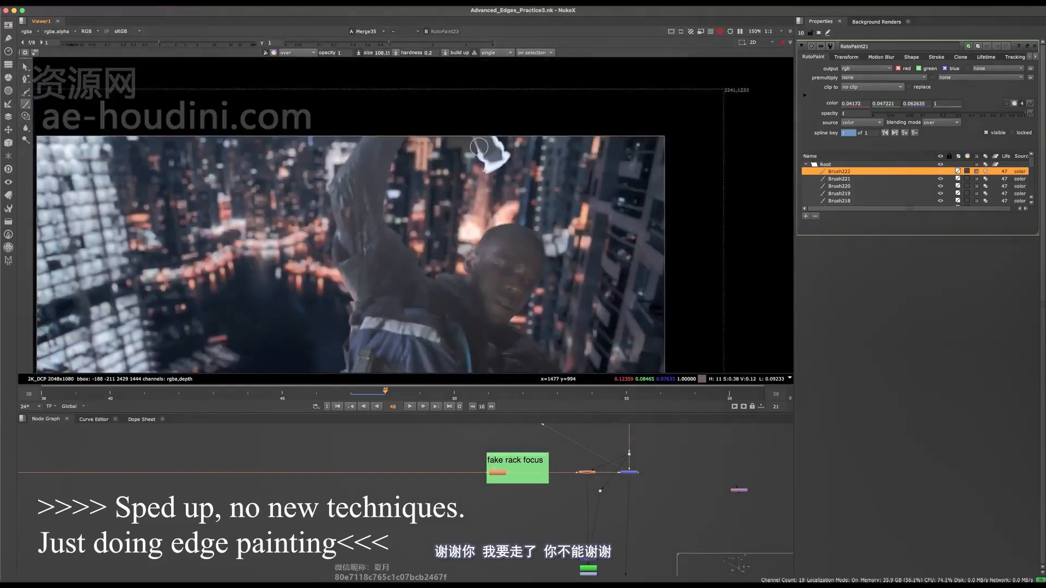
drag(482, 128, 484, 198)
middle_drag(493, 256, 477, 196)
mouse_move(477, 202)
mouse_down()
mouse_move(488, 250)
mouse_move(489, 235)
mouse_up()
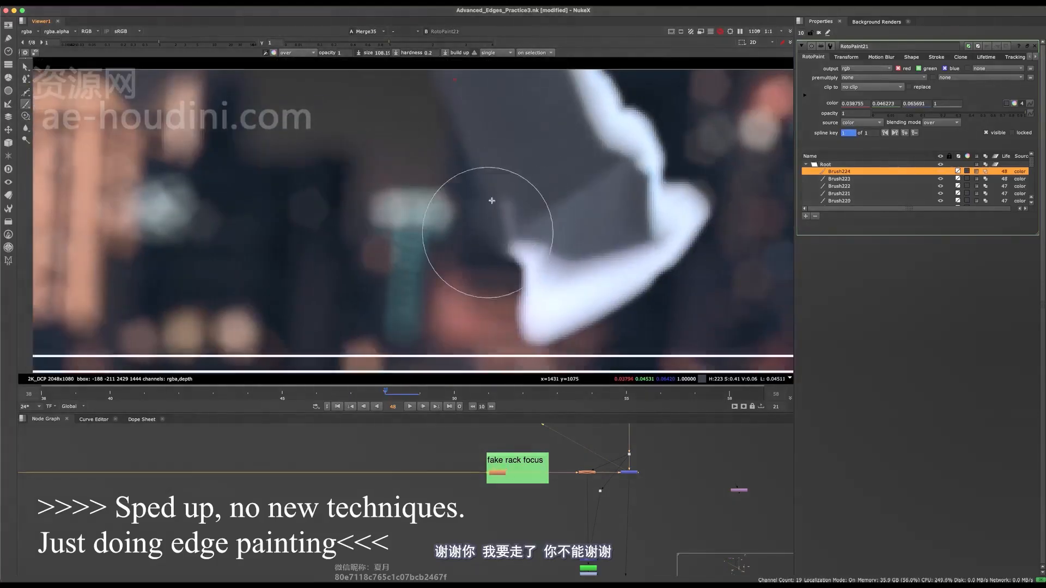
middle_drag(540, 217, 493, 200)
super+click(492, 200)
drag(507, 218, 502, 236)
Paint over the bottom and outer parts of the white outline on frame 48 with sampled greys.
drag(506, 288, 626, 232)
middle_drag(624, 201, 597, 240)
drag(612, 215, 599, 188)
middle_drag(599, 177, 598, 201)
drag(617, 210, 612, 191)
super+click(545, 175)
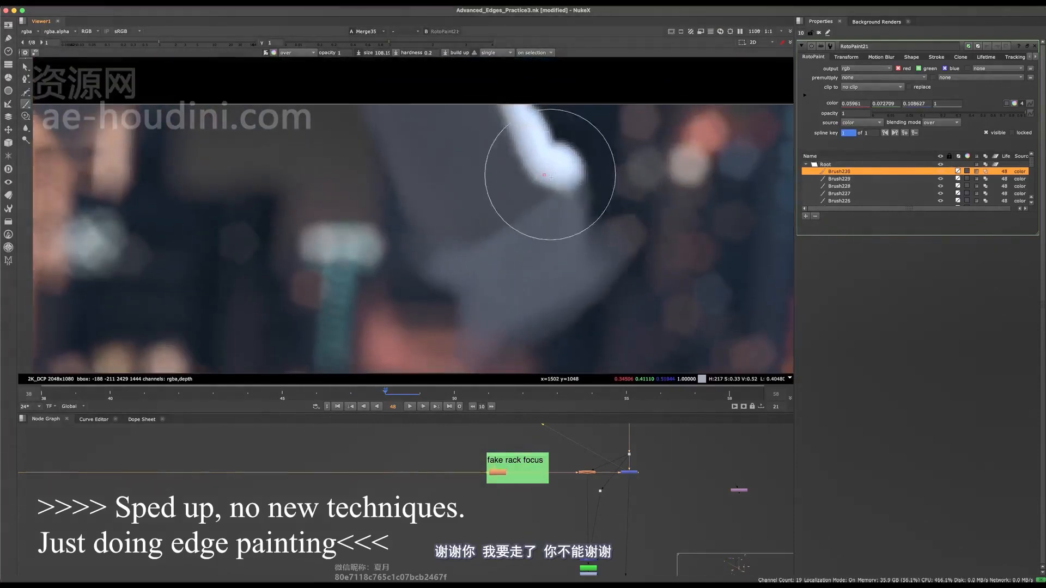
Undo the last stroke, paint over the upper white strip beside the hand on frame 48, and save the script.
key(super+z)
drag(526, 126, 569, 185)
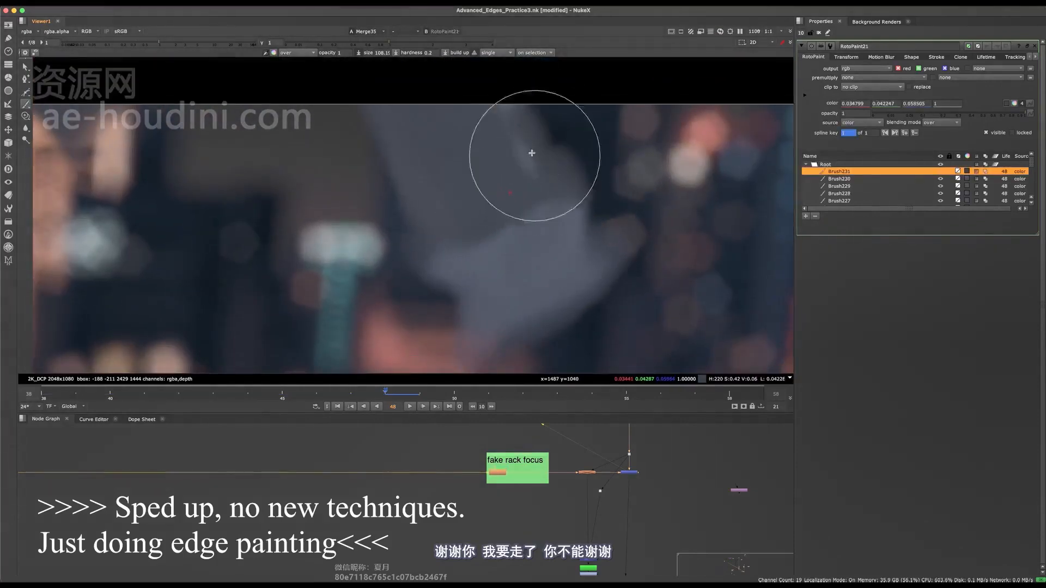
scroll(532, 154, down, 3)
drag(528, 140, 551, 161)
scroll(551, 177, down, 7)
key(q)
scroll(539, 241, down, 4)
key(super+s)
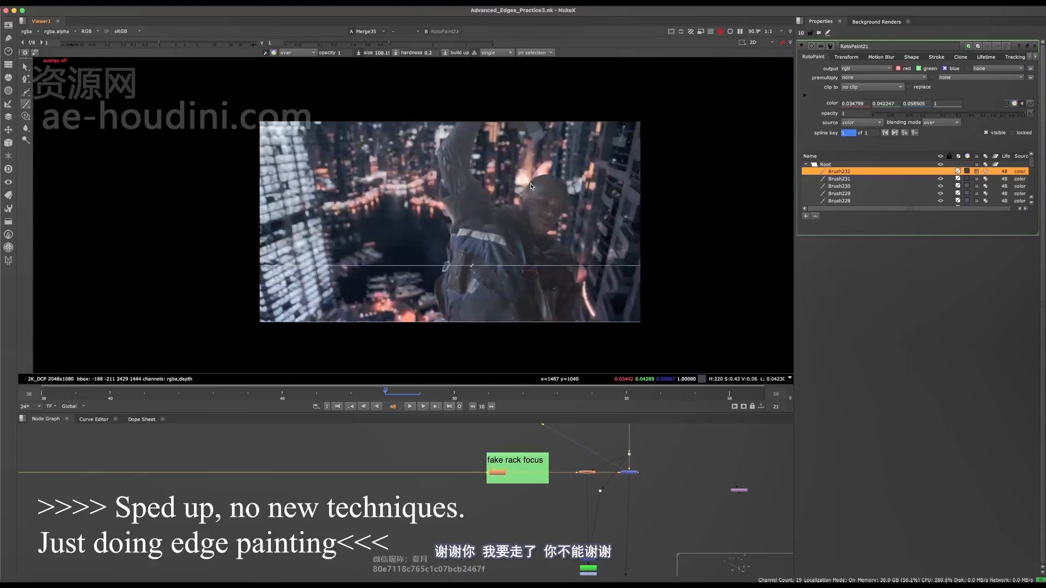
Add a new RotoPaint node directly below RotoPaint21 in the Paint fix 1 backdrop.
key(f)
scroll(540, 207, down, 5)
scroll(382, 487, down, 10)
key(space)
scroll(322, 470, up, 10)
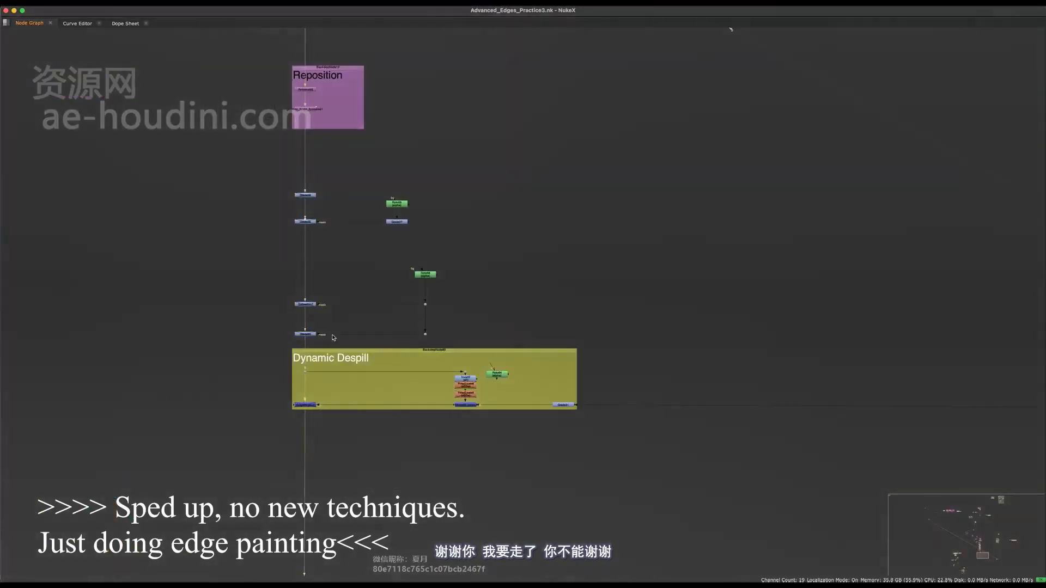
middle_drag(332, 338, 414, 410)
middle_drag(418, 276, 458, 480)
scroll(452, 305, up, 8)
key(Tab)
text(roto)
key(Return)
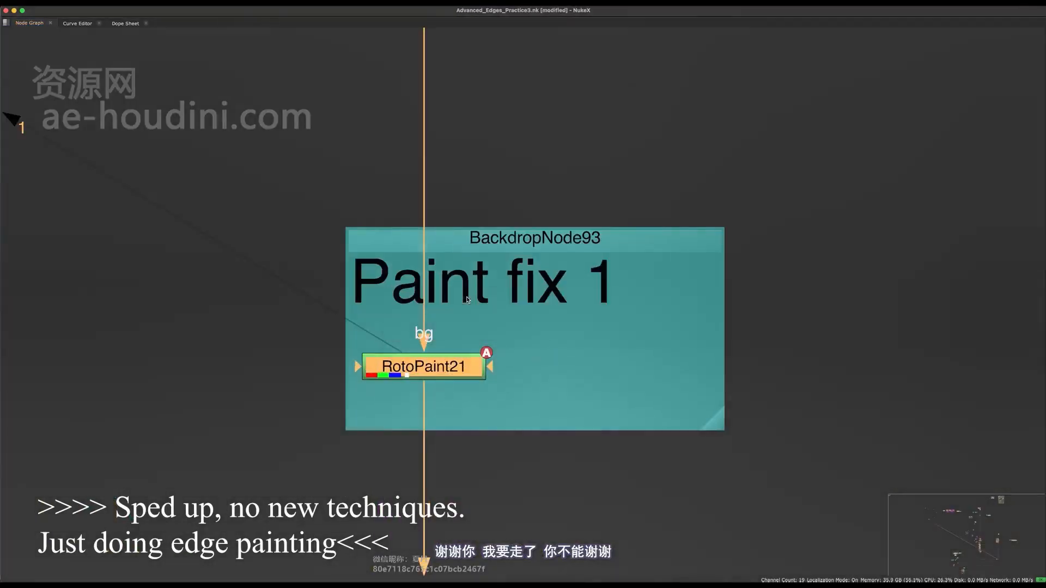
Close RotoPaint21's properties so only the new RotoPaint node stays open, and save the script.
key(space)
click(1037, 249)
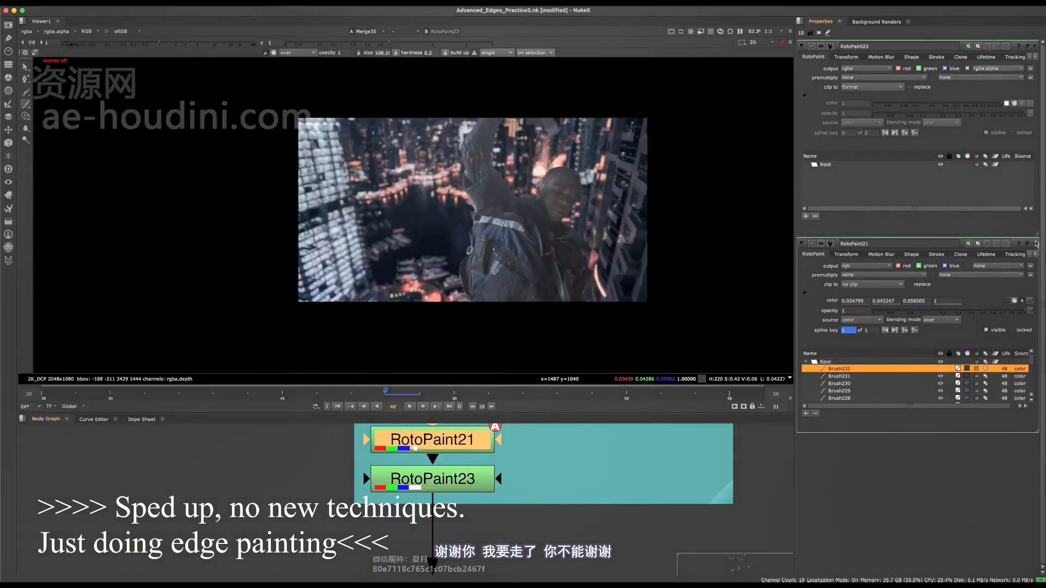
click(1034, 243)
key(super+s)
On frame 49, activate the Brush tool with opacity 0.5 and sample a grey beside the white block.
scroll(589, 119, up, 6)
scroll(461, 187, down, 2)
scroll(461, 186, down, 1)
middle_drag(461, 186, 477, 117)
key(Right)
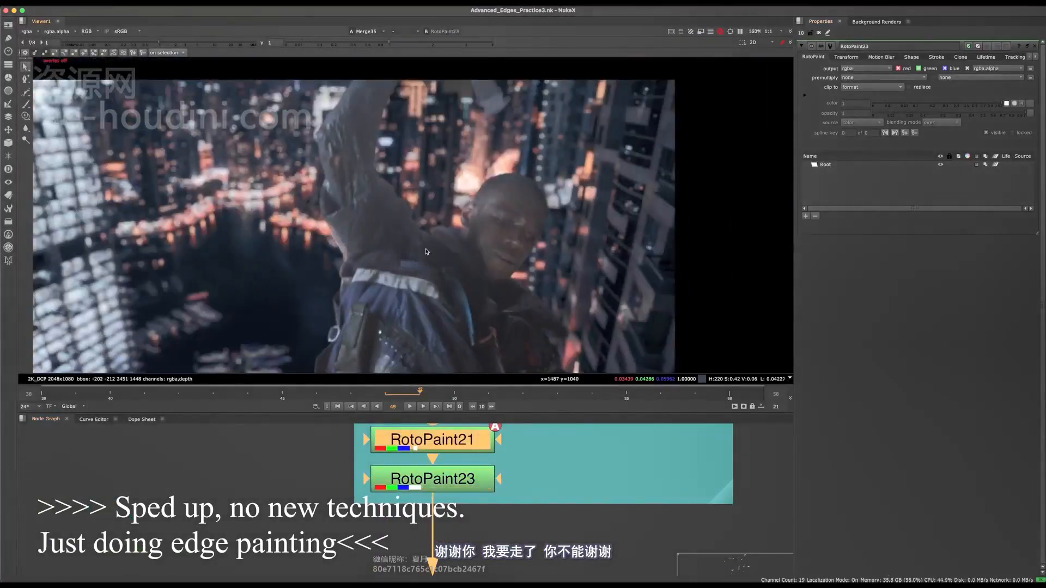
scroll(350, 259, up, 6)
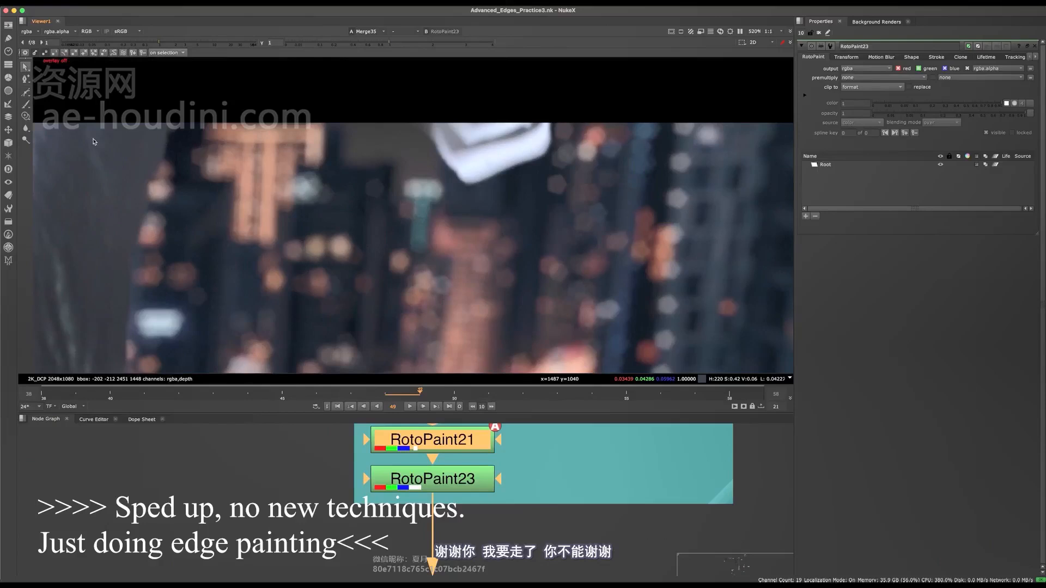
key(n)
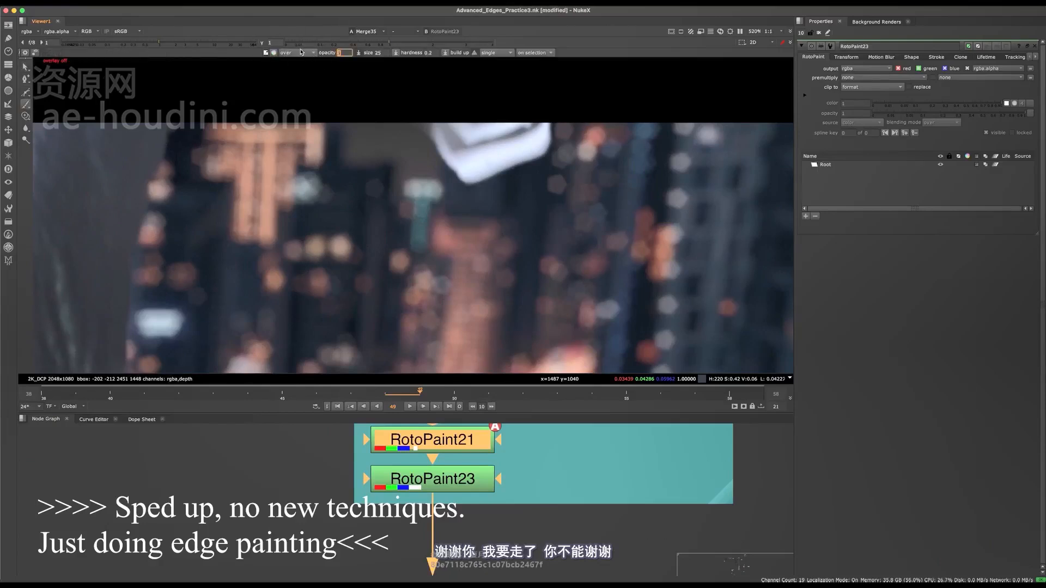
scroll(490, 176, up, 7)
scroll(488, 177, down, 3)
middle_drag(487, 177, 448, 249)
super+click(410, 181)
key(o)
Undo the trial brush stroke on frame 49 and set RotoPaint23's output to rgb.
shift+drag(347, 148, 372, 147)
drag(352, 150, 433, 273)
key(super+z)
click(860, 68)
click(867, 84)
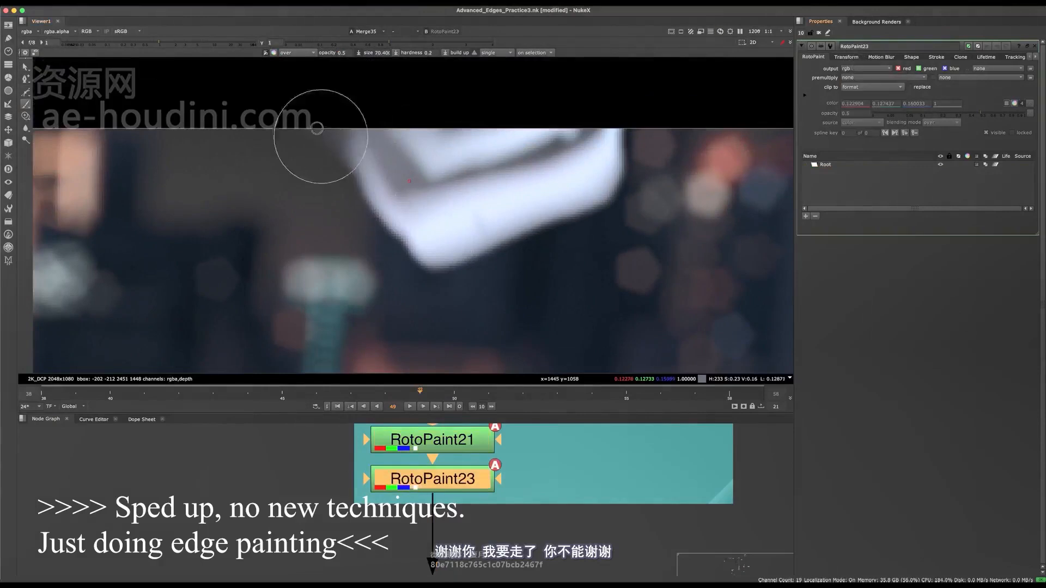
Paint over the white block at the upper edge of frame 49 with the half-opacity grey brush.
mouse_move(330, 139)
mouse_down()
mouse_move(415, 252)
mouse_move(409, 224)
mouse_move(623, 175)
mouse_move(452, 130)
mouse_move(525, 155)
mouse_up()
scroll(470, 182, down, 5)
scroll(470, 186, down, 5)
key(q)
Step through frames 50 to 53 and inspect the arm and head edges for remaining bright fringes.
key(Right)
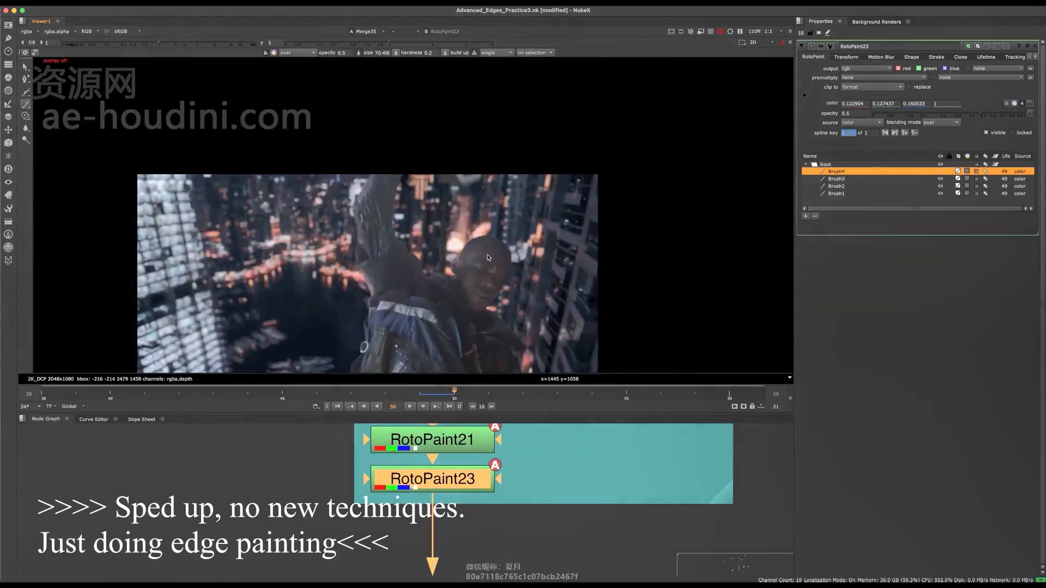
middle_drag(496, 300, 509, 254)
scroll(440, 211, up, 5)
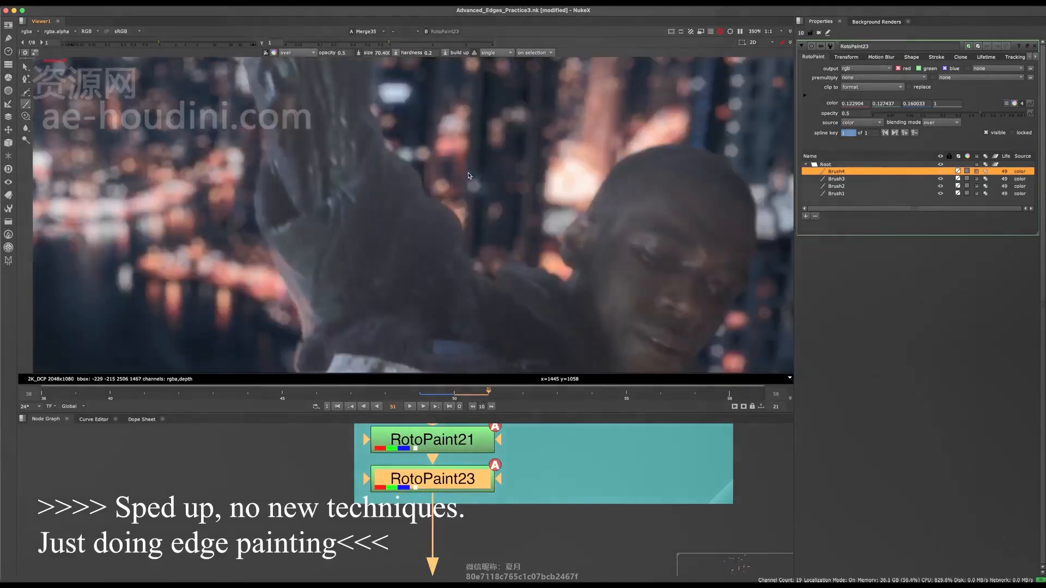
key(f)
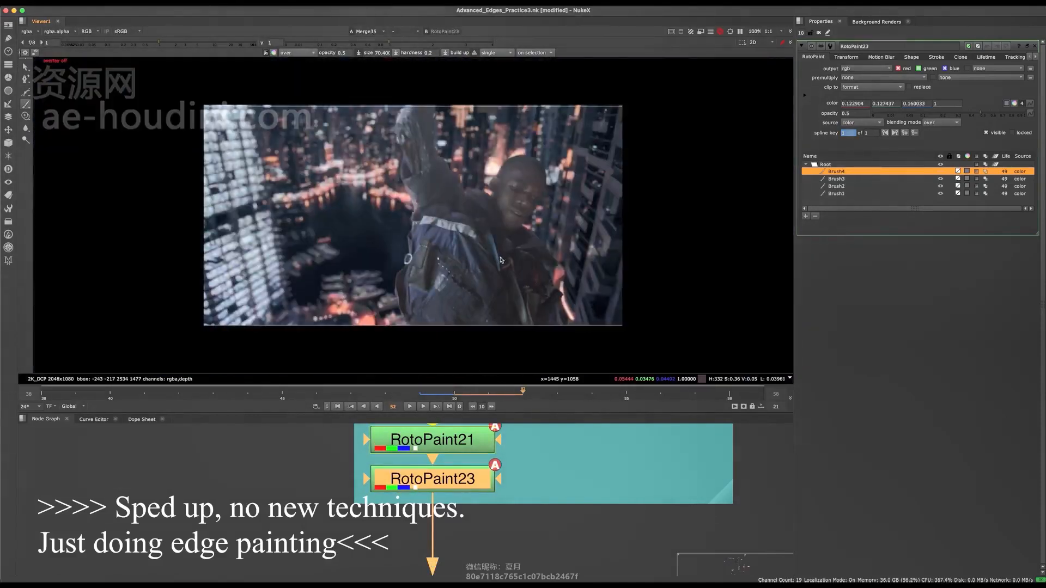
drag(535, 378, 582, 405)
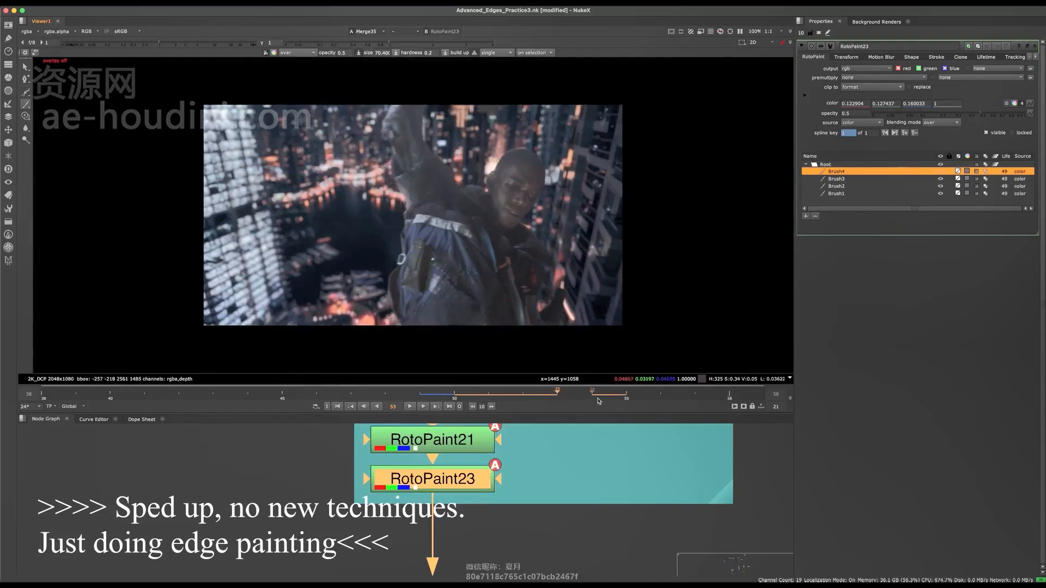
Advance to frame 54, save the script and clone dark head tone over the left part of the crown's bright rim.
key(Right)
scroll(508, 144, up, 10)
middle_drag(550, 149, 550, 219)
key(super+s)
key(c)
key(o)
middle_drag(484, 284, 451, 236)
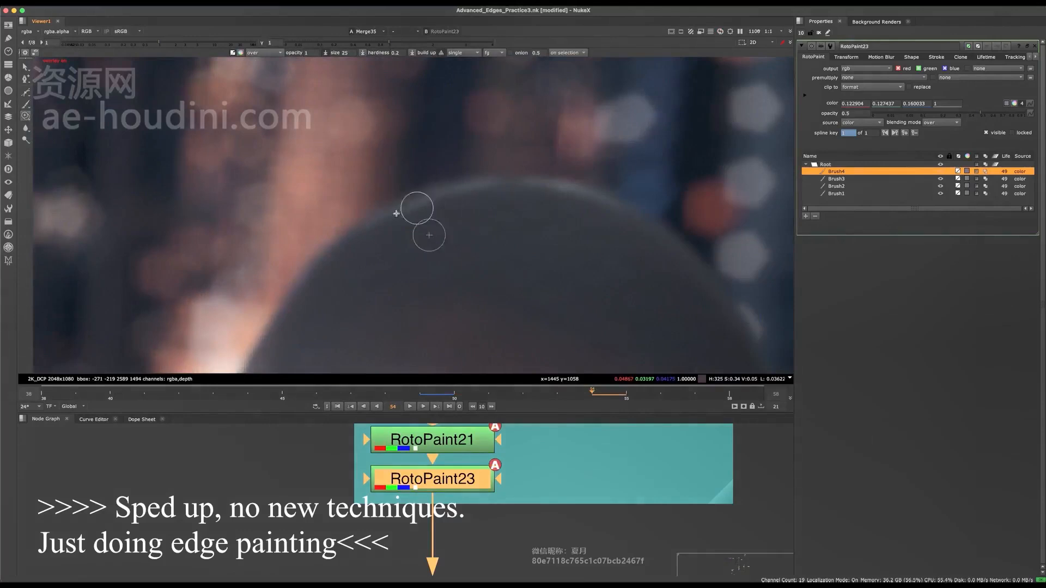
drag(391, 211, 473, 179)
Clone over the middle and right parts of the bright rim along the top of the head on frame 54.
middle_drag(471, 201, 434, 202)
drag(365, 203, 447, 181)
middle_drag(498, 192, 464, 182)
super+drag(464, 210, 462, 178)
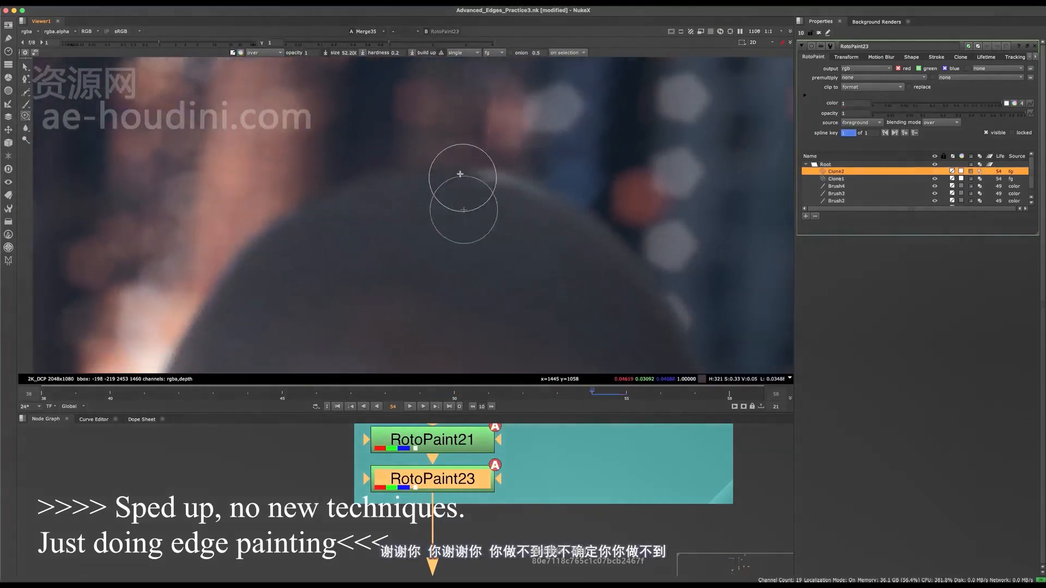
super+drag(507, 206, 528, 184)
drag(531, 182, 596, 203)
scroll(649, 201, down, 8)
Advance to frame 55 and clone over the bright rim along the top of the head.
key(Right)
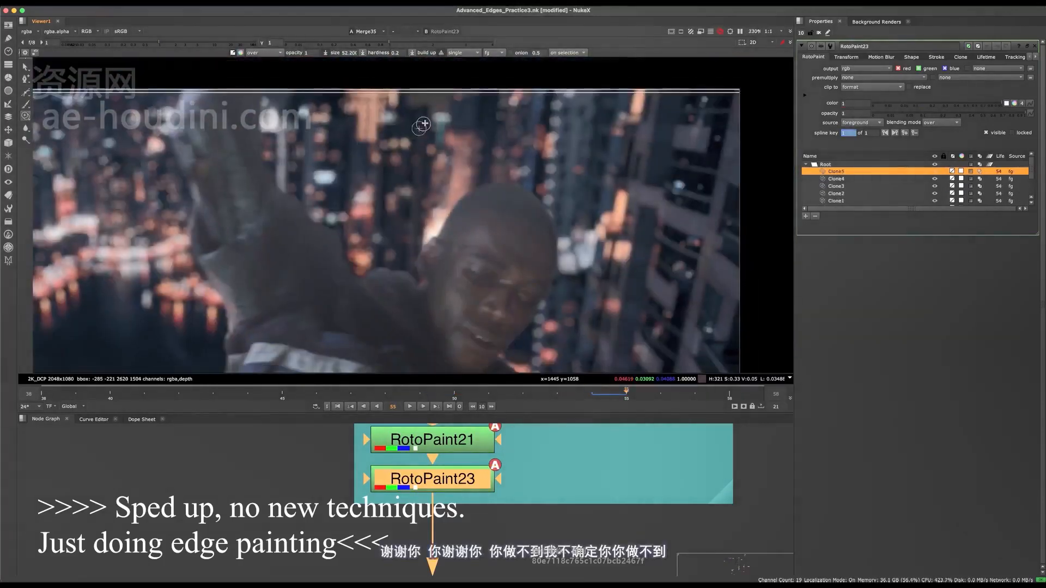
scroll(531, 153, up, 6)
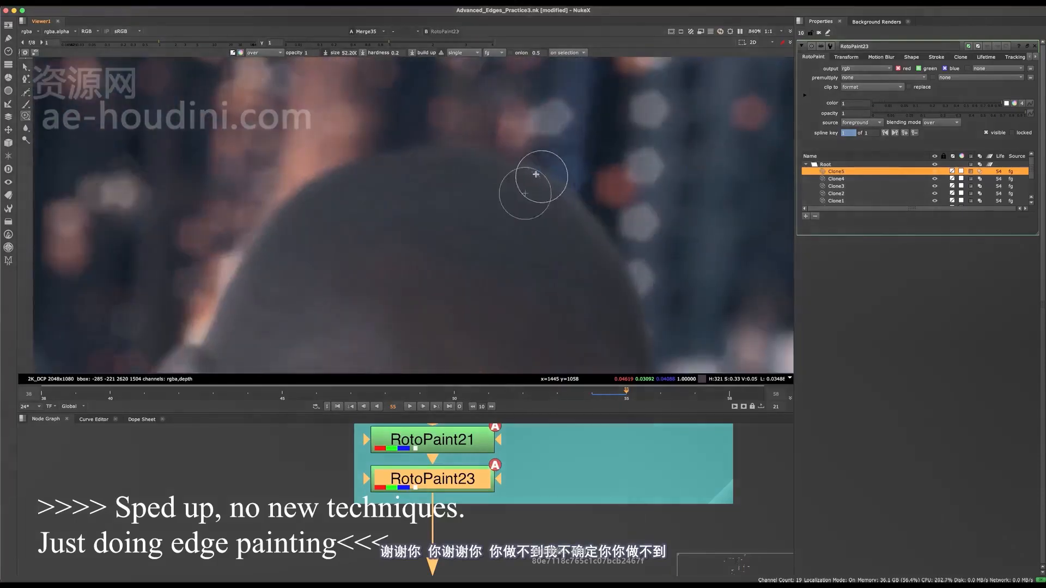
scroll(532, 182, down, 7)
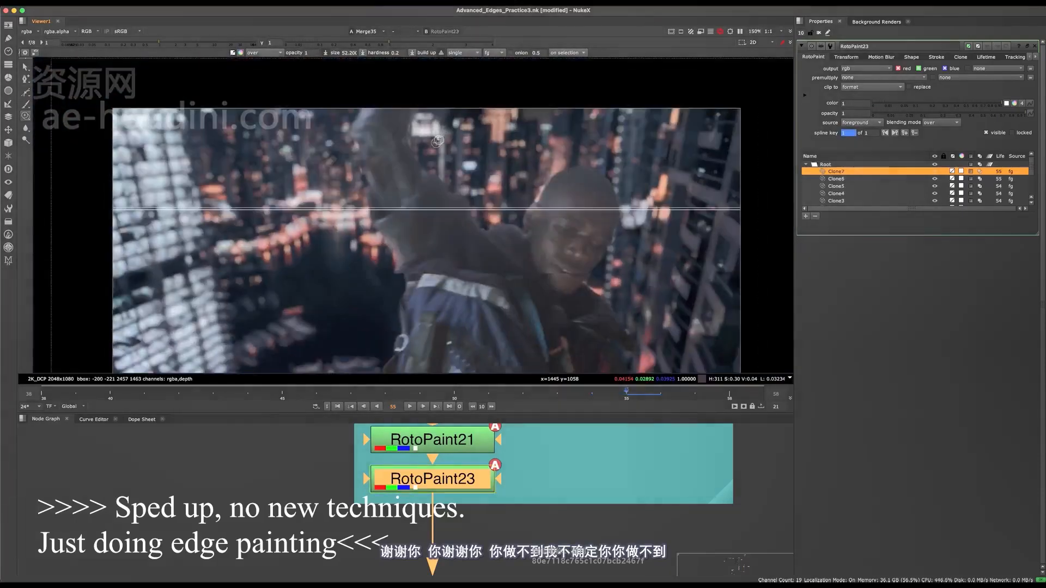
Advance to frame 56, clone over the remaining rim on the head's upper edge and save the script.
key(Right)
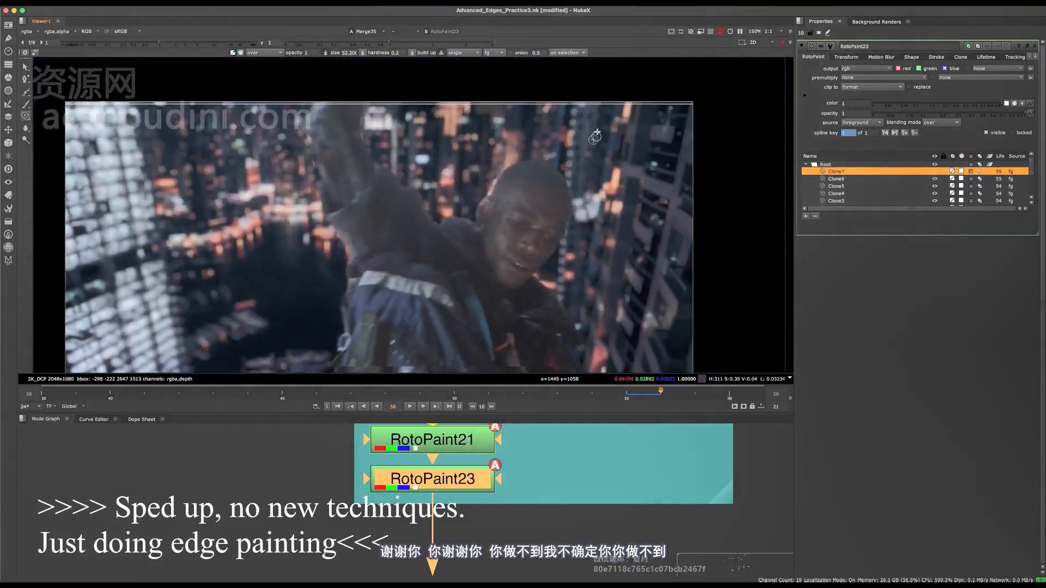
scroll(596, 136, up, 6)
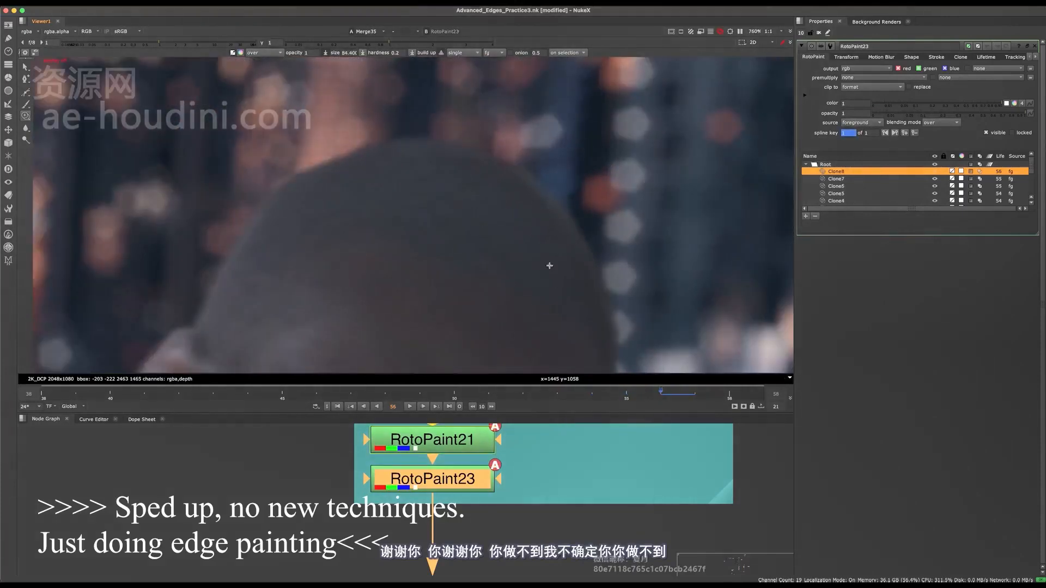
scroll(466, 197, down, 5)
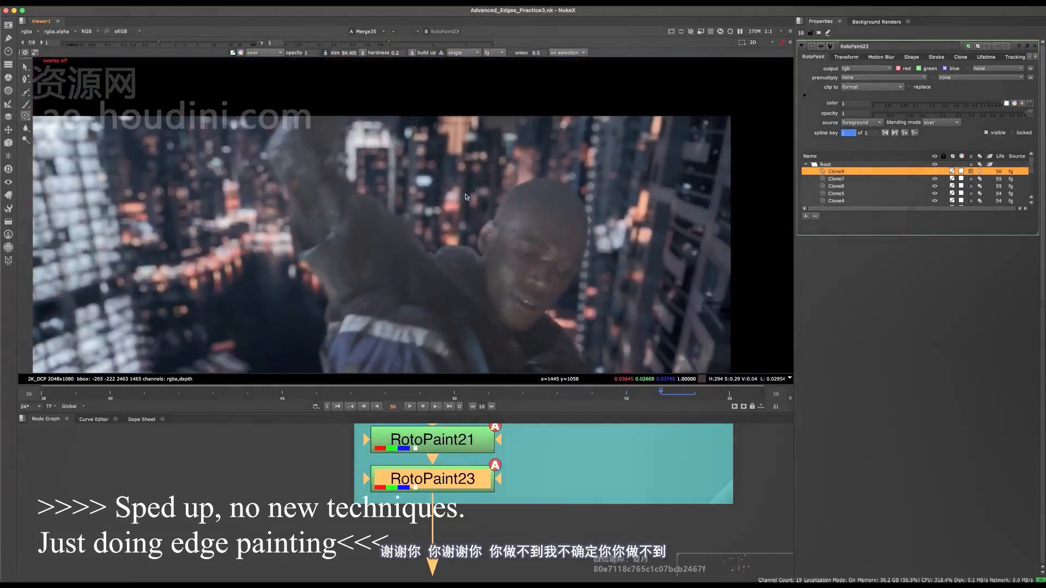
Advance to frame 57 and clone neighbouring dark sleeve tone over the pale edge of the raised arm.
key(Right)
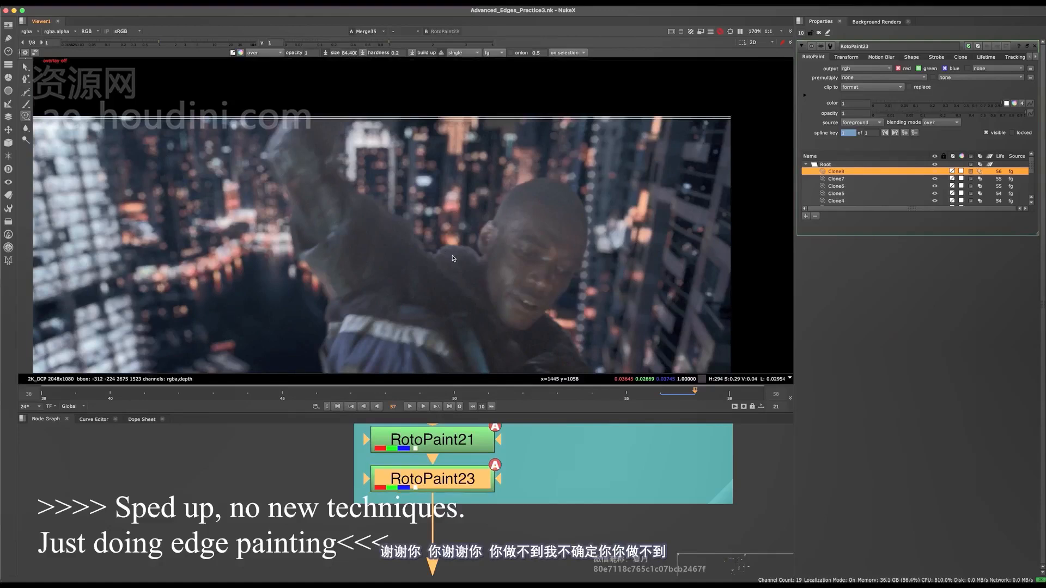
scroll(521, 185, down, 2)
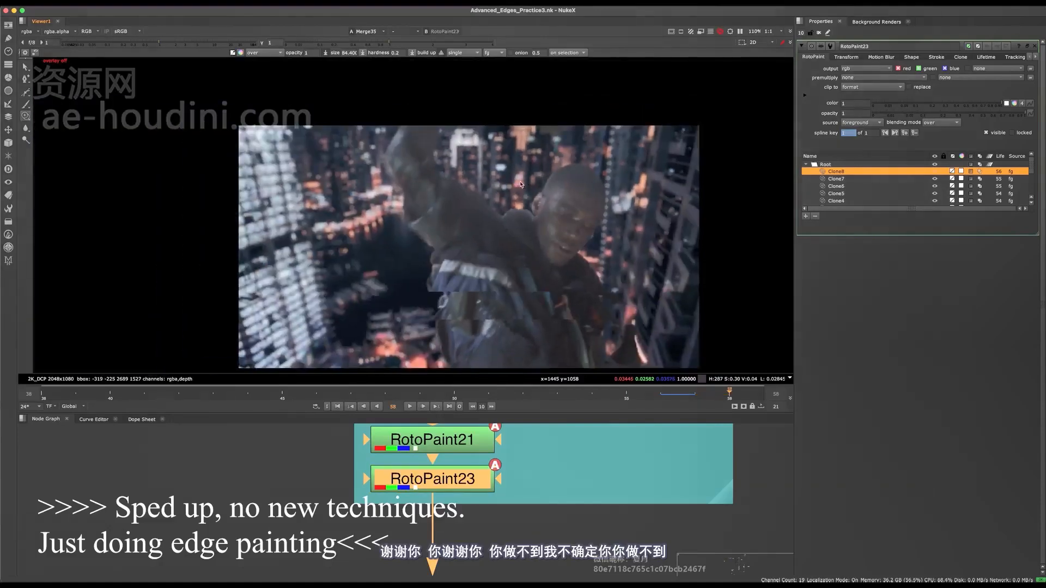
key(Left)
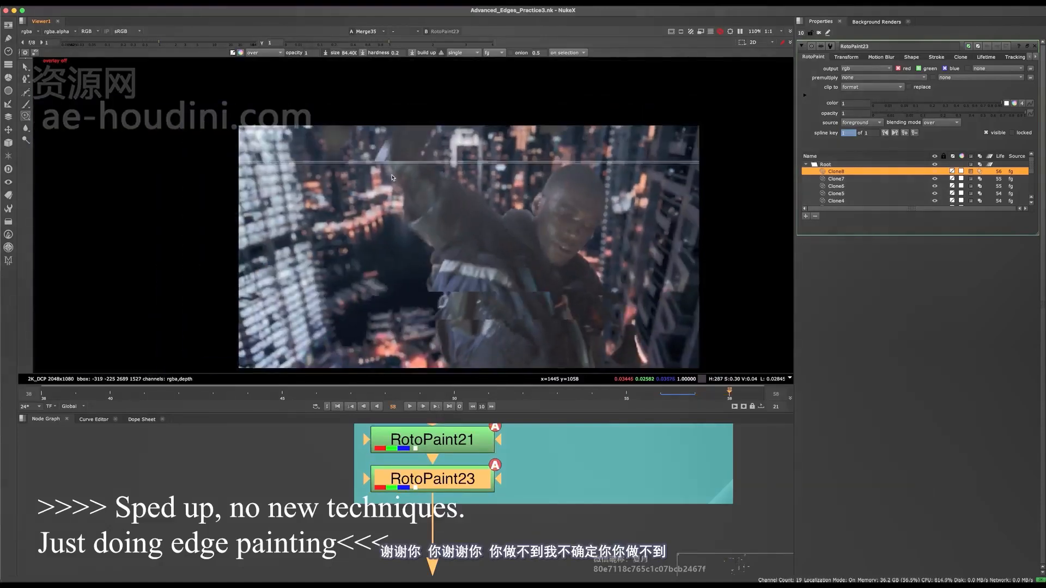
scroll(370, 149, up, 10)
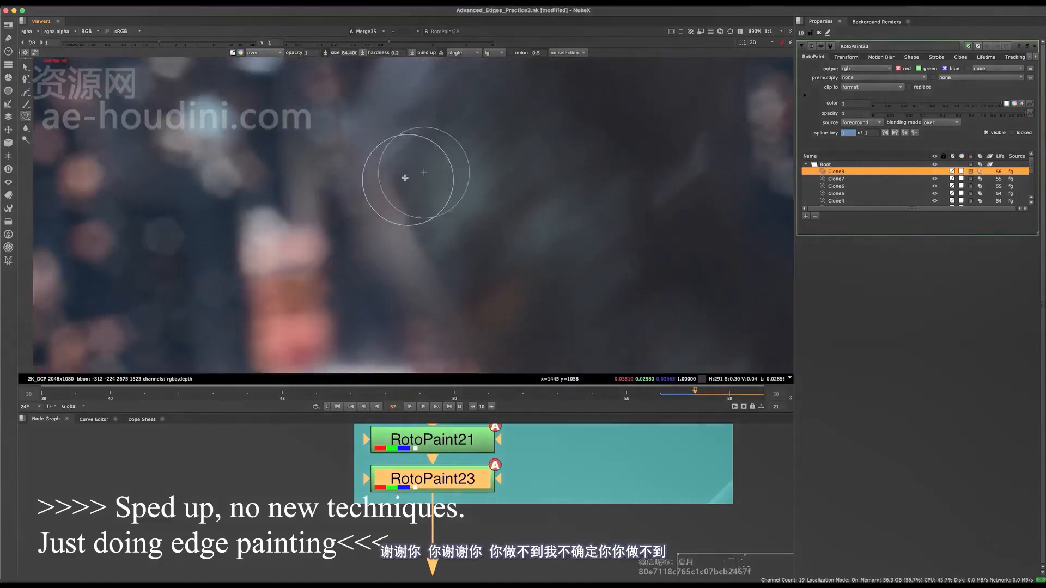
drag(386, 193, 392, 201)
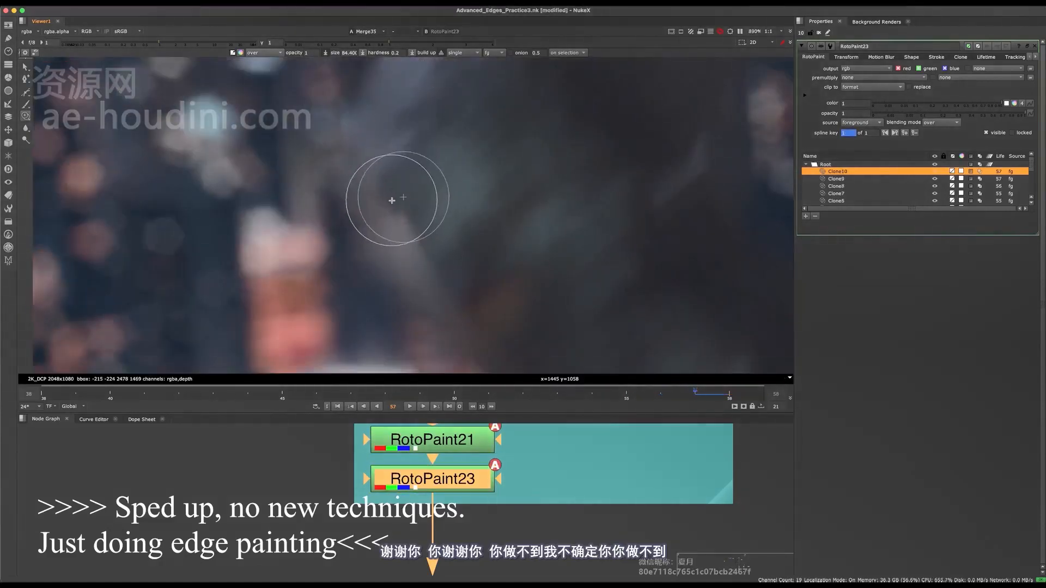
Brush sampled dark tone at 0.5 opacity over the pale streak on the raised arm and save the script.
click(25, 104)
drag(344, 234, 400, 231)
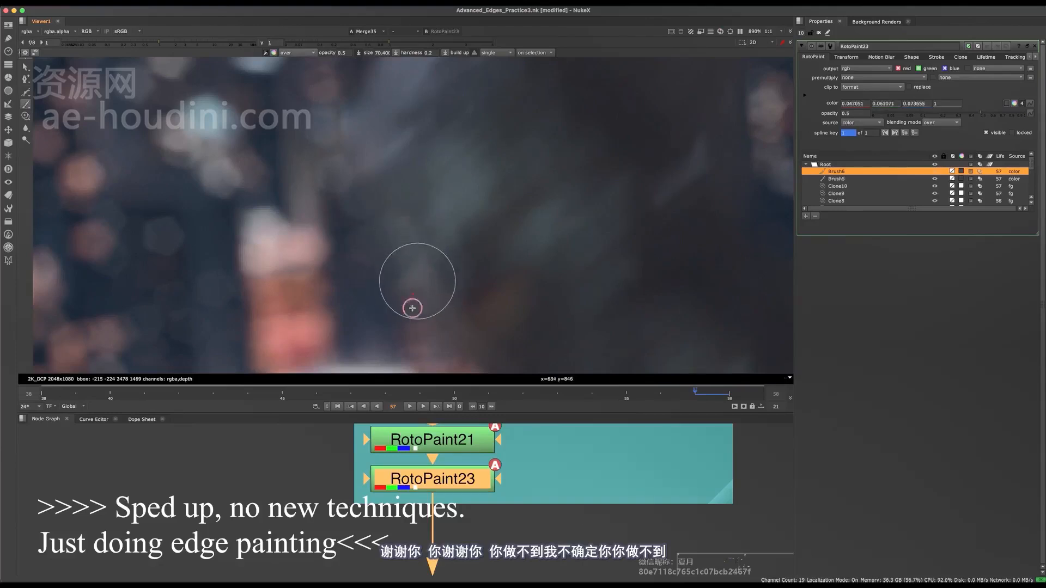
middle_drag(412, 308, 399, 248)
mouse_move(403, 241)
mouse_down()
mouse_move(402, 257)
mouse_move(416, 238)
mouse_up()
key(o)
scroll(415, 238, down, 10)
key(super+s)
Brush sampled dark tone over the orange rim along the sleeve's lower edge near the elbow on frame 57.
scroll(416, 234, up, 8)
middle_drag(477, 251, 378, 208)
key(o)
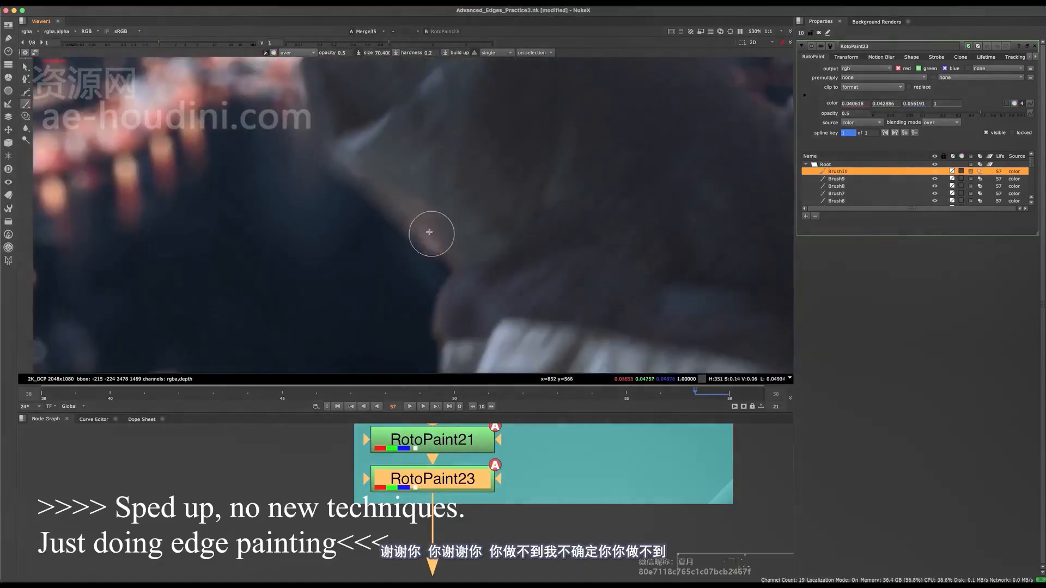
scroll(441, 276, up, 4)
drag(441, 275, 447, 257)
scroll(446, 257, down, 10)
scroll(446, 257, up, 5)
scroll(433, 231, up, 5)
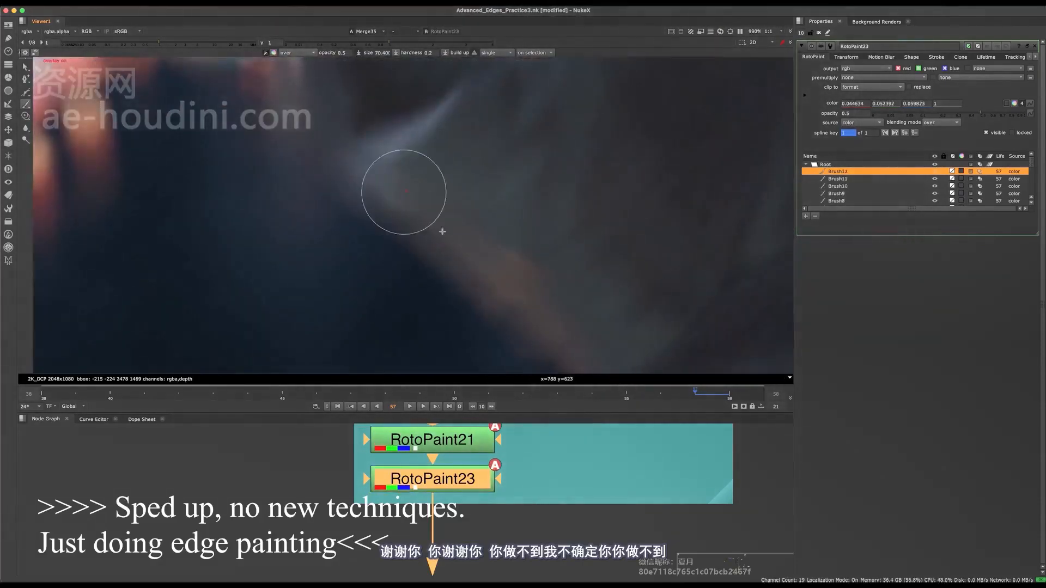
Brush over the pale sleeve corner above the lower arm edge on frame 57 and save the script.
drag(401, 191, 363, 205)
key(o)
scroll(363, 205, down, 10)
key(super+s)
middle_drag(492, 238, 499, 206)
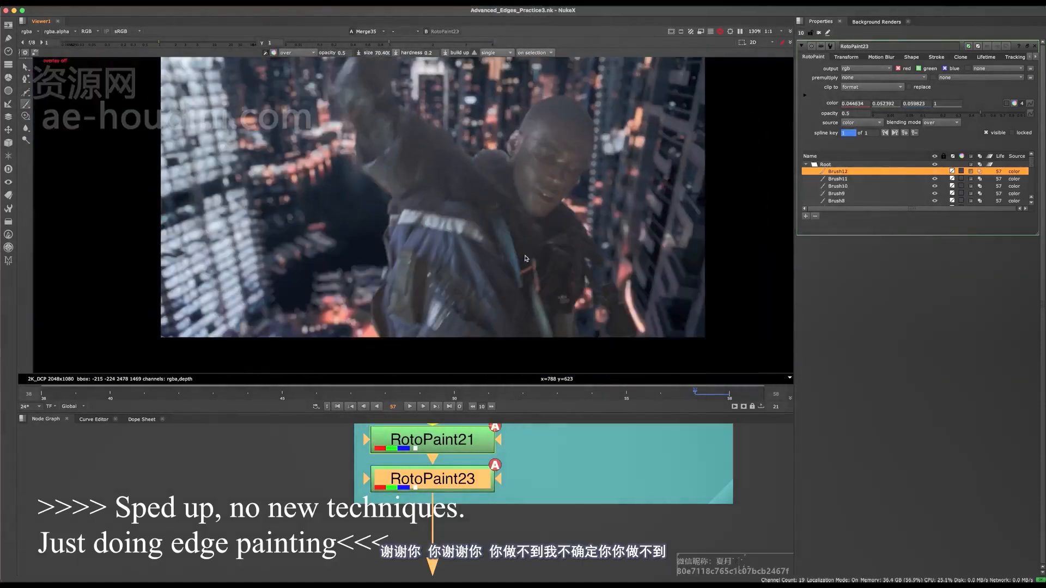
Advance to frame 58 and brush dark tone over the bright speck below the ear, redoing one undone stroke.
key(Right)
scroll(511, 160, up, 8)
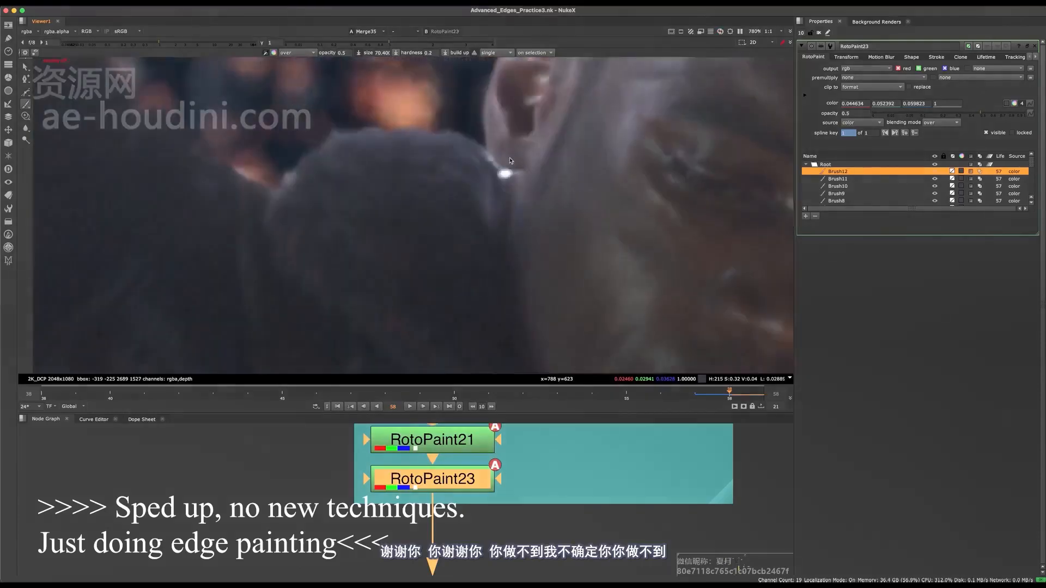
key(o)
scroll(511, 161, up, 4)
mouse_move(484, 254)
mouse_down()
mouse_move(494, 252)
mouse_move(468, 259)
mouse_up()
key(super+z)
drag(464, 258, 457, 258)
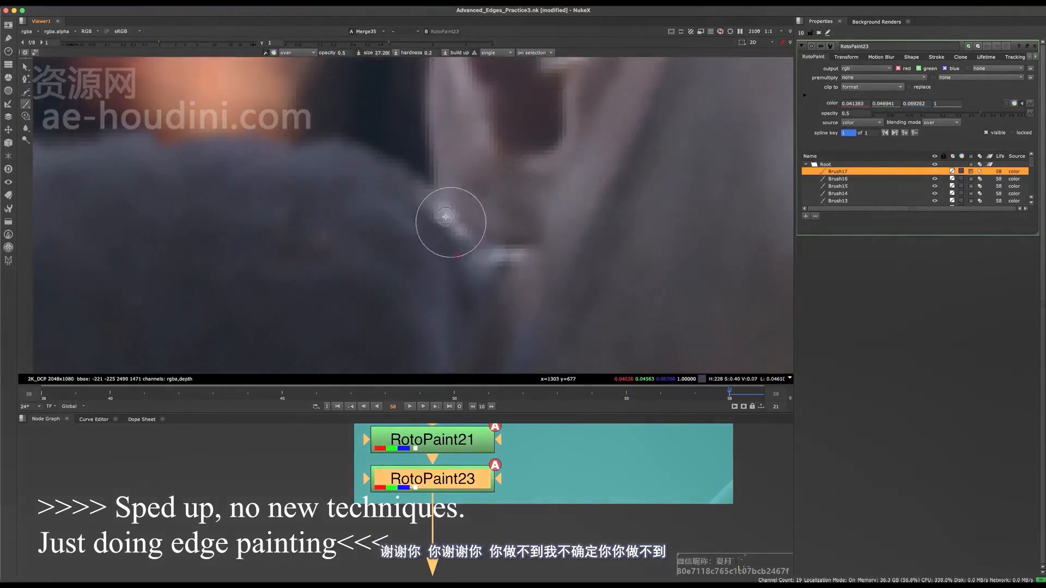
Brush out the remaining bright rim between the shoulder and the ear on frame 58.
drag(446, 216, 457, 231)
mouse_move(462, 239)
mouse_down()
mouse_move(472, 259)
mouse_move(476, 237)
mouse_move(487, 240)
mouse_up()
scroll(473, 258, down, 5)
scroll(479, 239, up, 5)
key(q)
scroll(483, 263, down, 10)
scroll(498, 261, up, 10)
scroll(480, 267, down, 6)
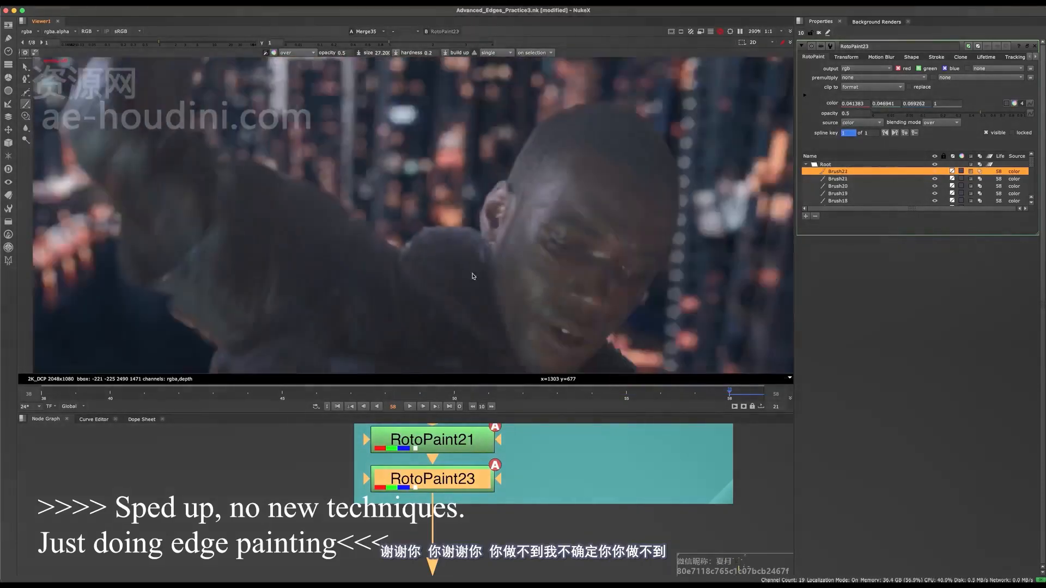
Compare the arm and shoulder edges between frames 57 and 58 and save the script.
key(Left)
key(Right)
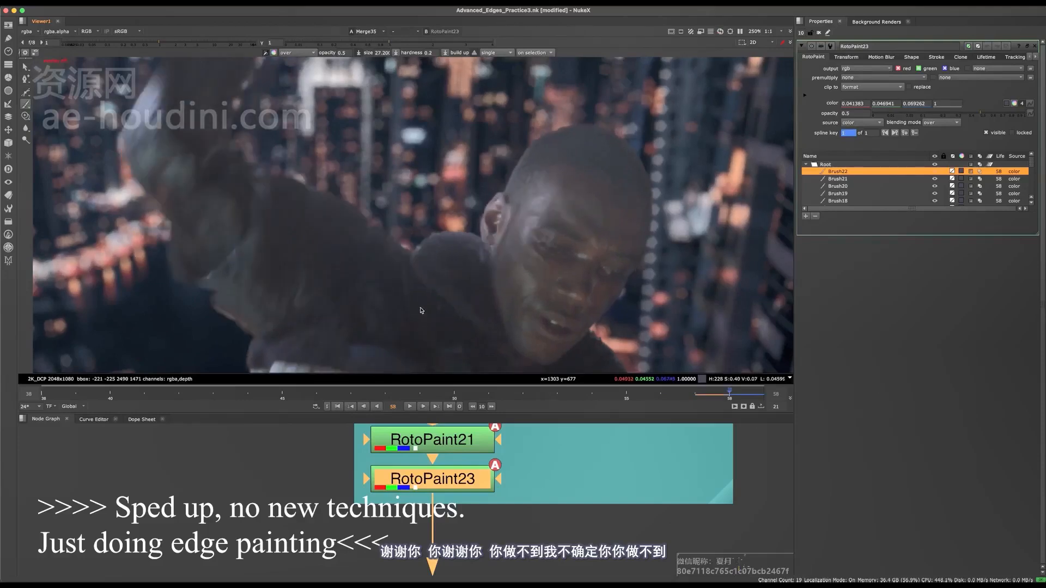
middle_drag(398, 280, 436, 254)
key(Left)
key(Right)
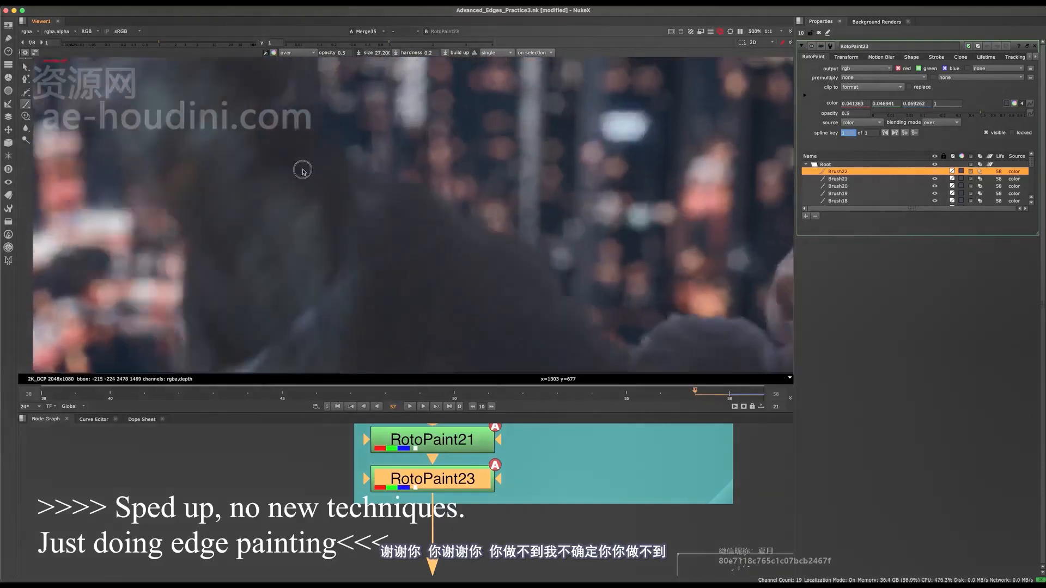
scroll(313, 190, down, 5)
key(Left)
key(super+s)
scroll(328, 151, up, 5)
scroll(349, 464, down, 10)
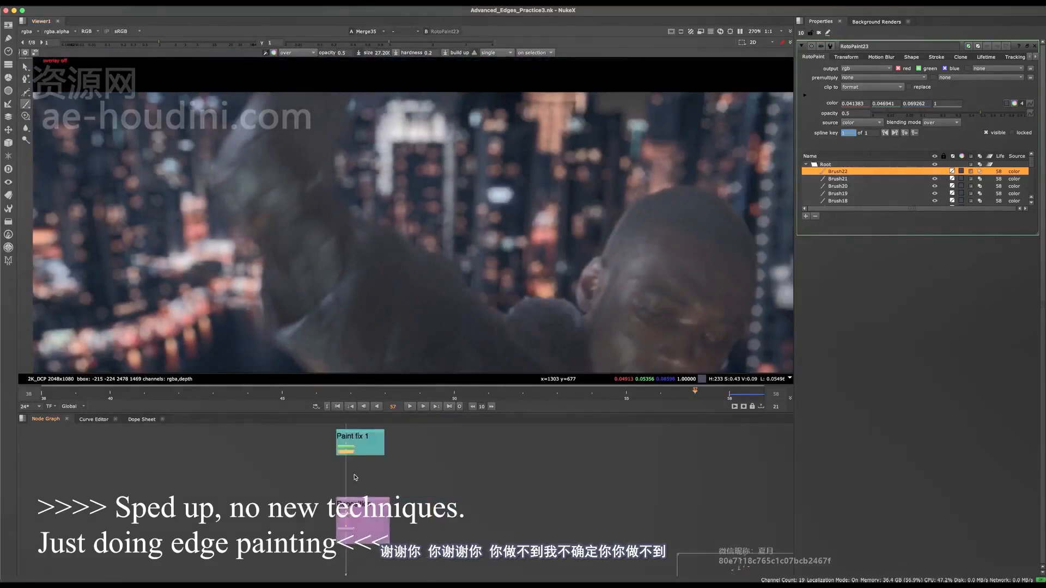
View RotoPaint23's alpha channel and check the arm matte with a changed viewer gamma.
middle_drag(354, 476, 310, 508)
key(1)
key(a)
scroll(338, 214, up, 5)
drag(389, 42, 276, 38)
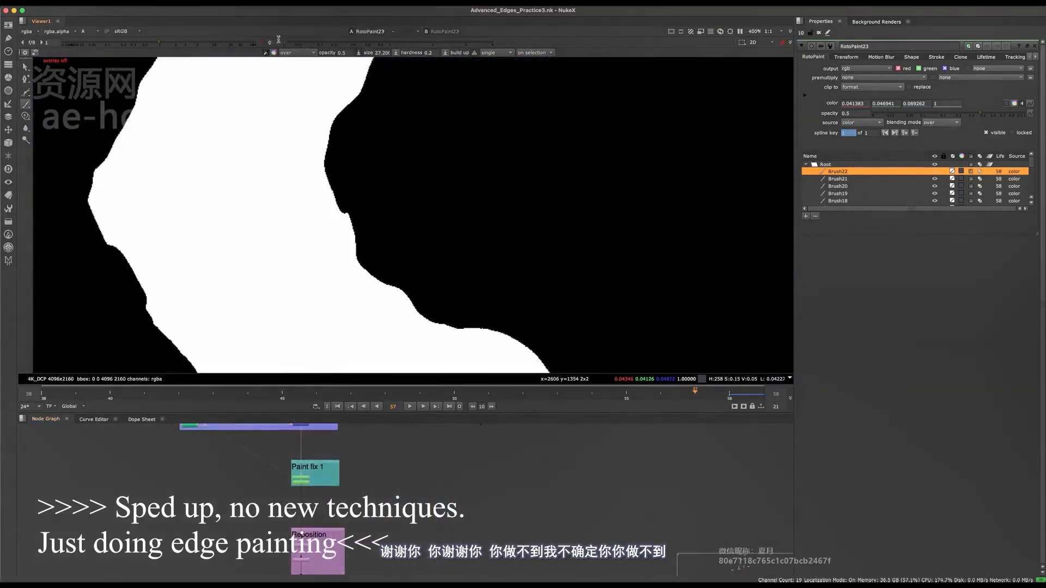
click(262, 43)
View Merge35 again and return the viewer from alpha to the colour image.
scroll(319, 447, down, 8)
key(space)
scroll(539, 388, up, 4)
click(465, 469)
key(1)
key(space)
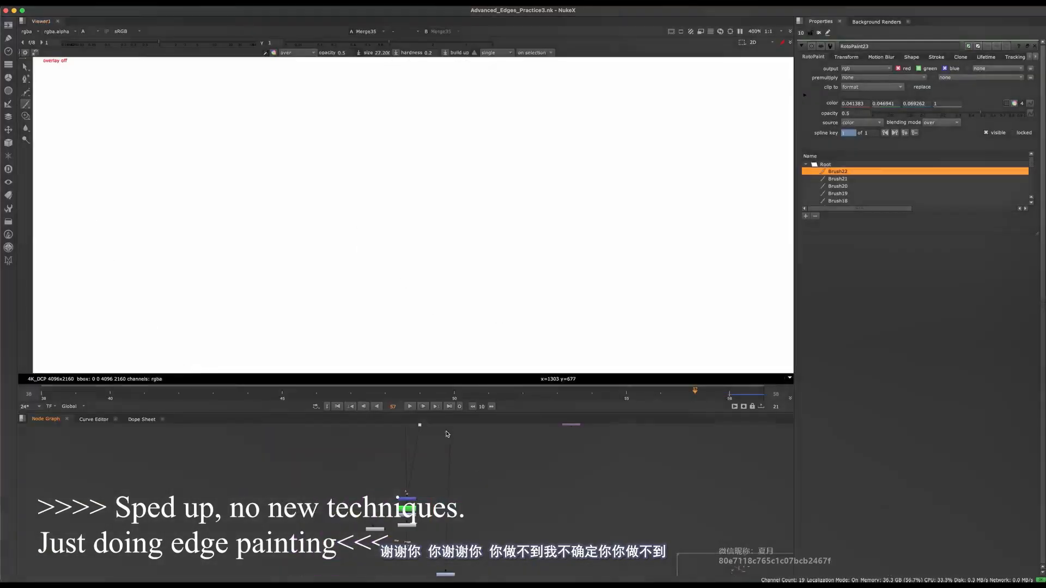
key(a)
Go to frame 38 and clone dark tone over the bright patch between the raised arm and the head.
scroll(376, 237, down, 6)
scroll(379, 274, up, 3)
middle_drag(380, 274, 344, 228)
click(247, 394)
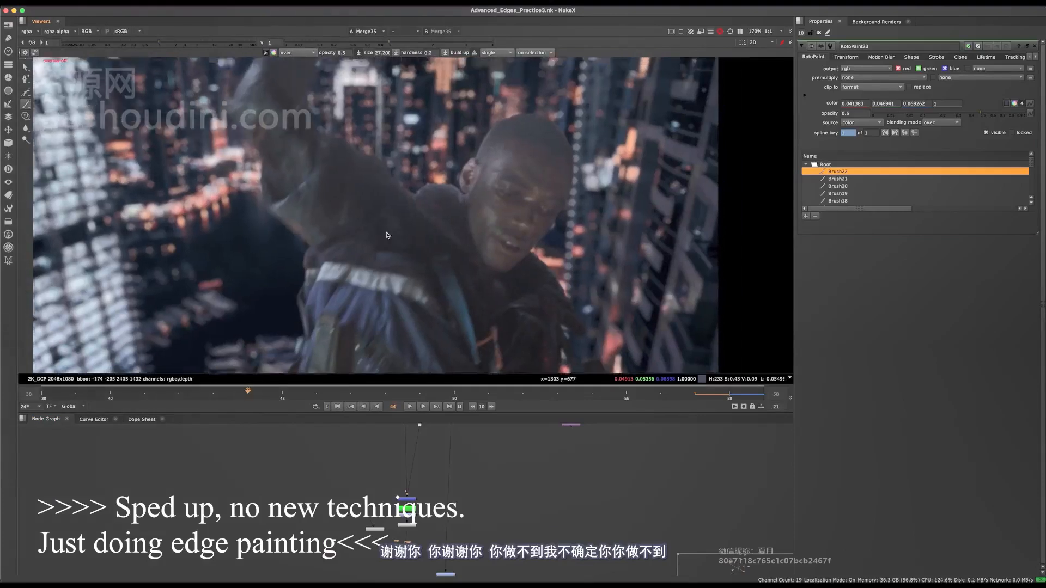
scroll(370, 289, down, 2)
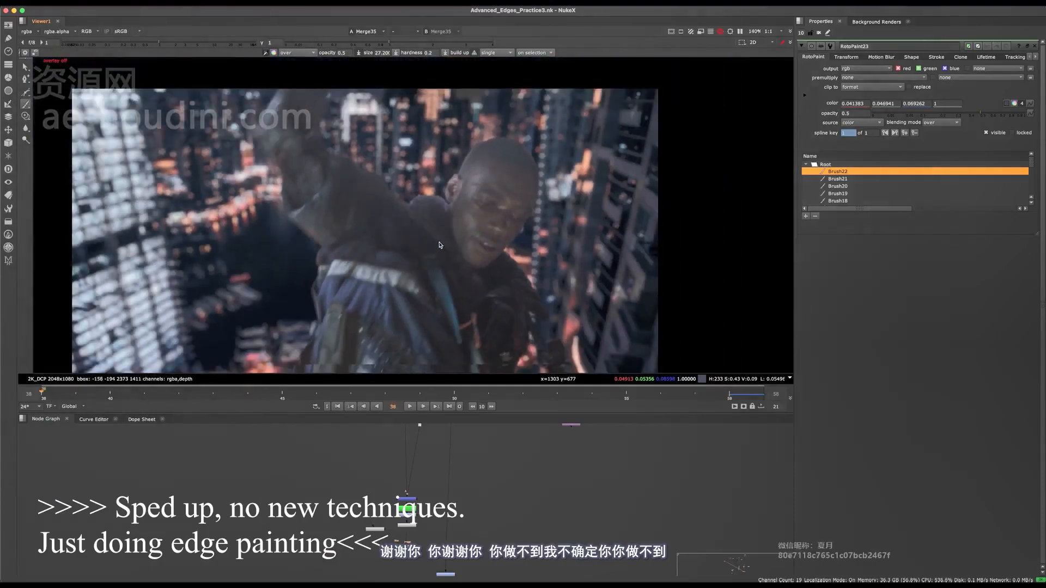
scroll(461, 229, up, 10)
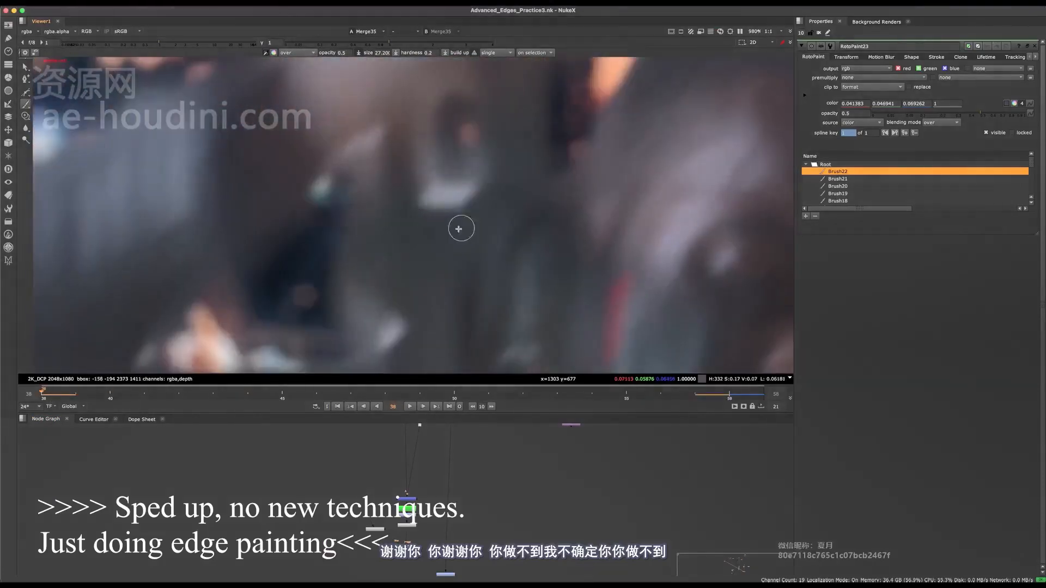
click(26, 116)
mouse_move(448, 234)
super+mouse_down()
mouse_move(448, 194)
mouse_move(469, 201)
mouse_move(468, 151)
mouse_move(463, 177)
mouse_move(457, 166)
mouse_move(478, 173)
super+mouse_up()
Undo the last clone stroke and clone again over the bright patch beside the head on frame 38.
scroll(463, 175, down, 6)
scroll(410, 173, up, 4)
key(q)
key(q)
key(super+z)
drag(460, 169, 451, 173)
shift+drag(476, 161, 460, 152)
Clone dark tone over the lower part of the gap between arm and head on frame 38 and save the script.
key(q)
middle_drag(488, 297, 473, 208)
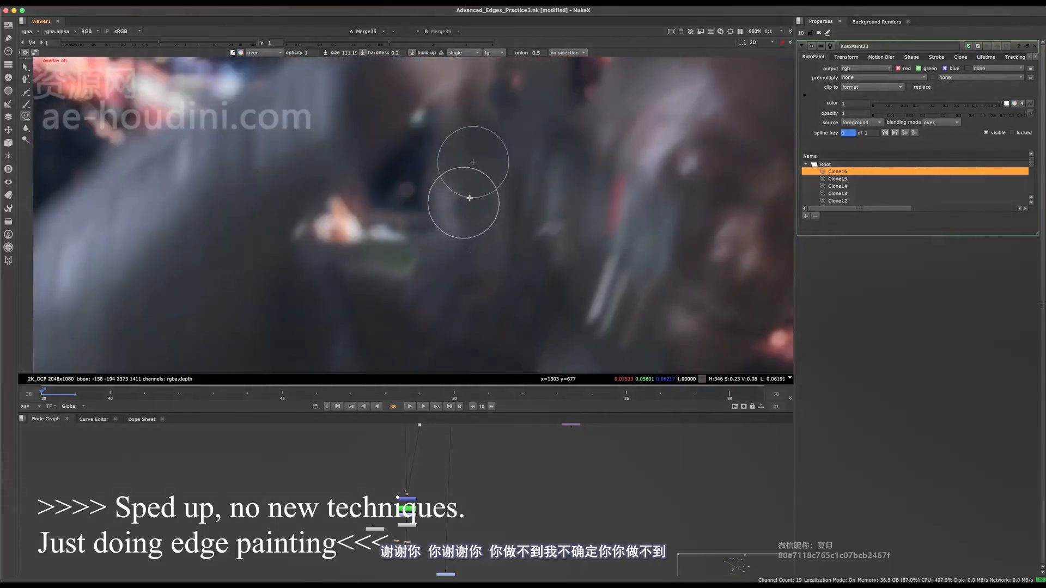
scroll(468, 199, down, 5)
scroll(467, 199, up, 4)
mouse_move(472, 213)
super+mouse_down()
mouse_move(478, 164)
mouse_move(473, 170)
super+mouse_up()
mouse_move(458, 210)
super+mouse_down()
mouse_move(441, 143)
mouse_move(431, 200)
super+mouse_up()
scroll(463, 218, down, 5)
scroll(463, 222, up, 7)
key(q)
key(q)
scroll(447, 207, down, 12)
key(super+s)
Brush sampled dark tone at 0.5 opacity beside the raised hand above the sleeve on frame 38 and save.
scroll(452, 214, up, 5)
scroll(453, 215, down, 2)
scroll(454, 216, up, 7)
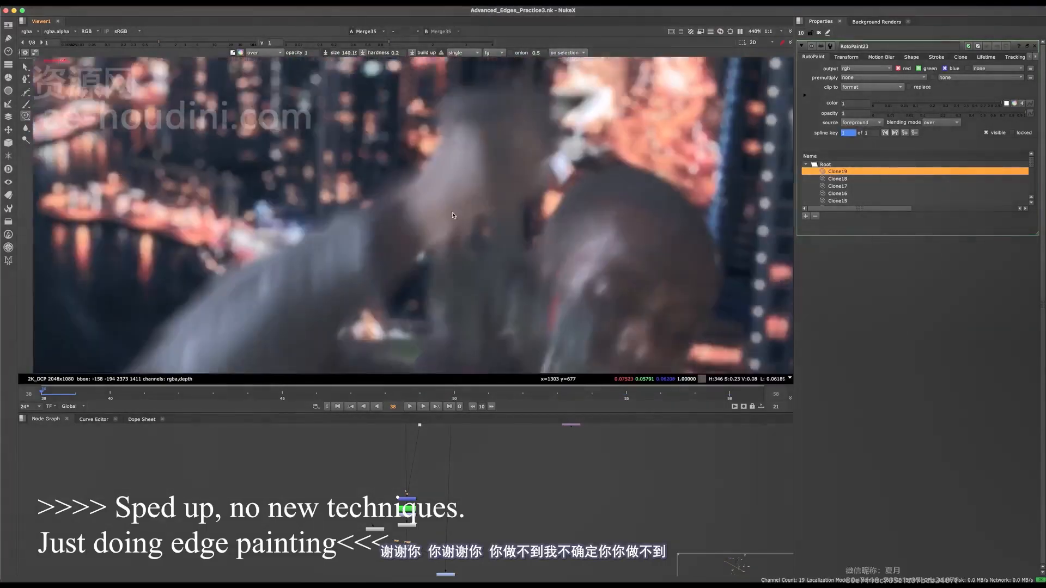
scroll(453, 215, up, 3)
key(q)
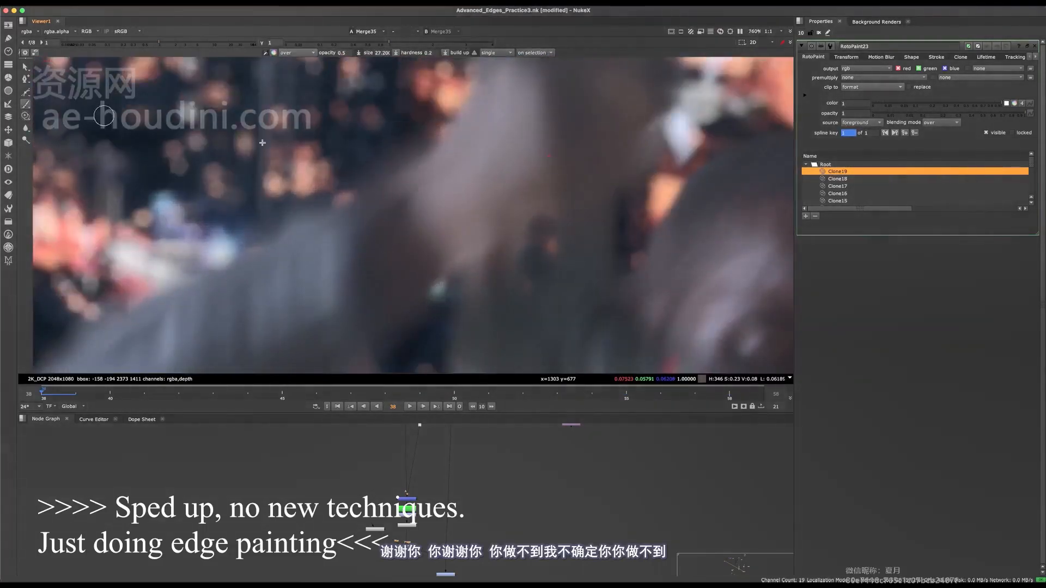
drag(394, 191, 391, 191)
key(q)
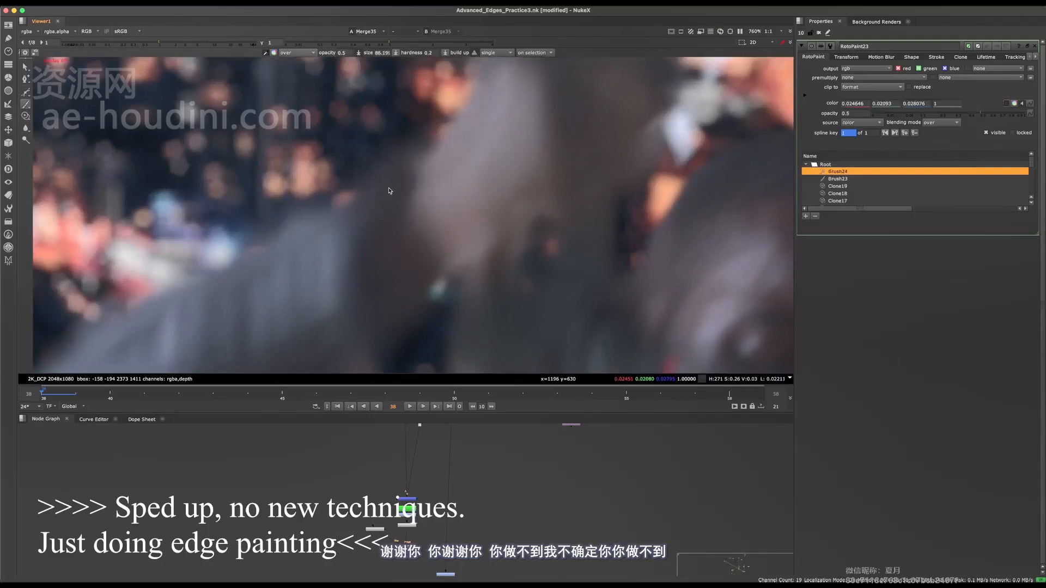
scroll(389, 185, down, 8)
key(super+s)
Brush sampled blue-grey sleeve tone along the sleeve's upper outer edge on frame 38.
scroll(389, 181, up, 7)
scroll(385, 175, down, 3)
scroll(386, 168, up, 6)
key(q)
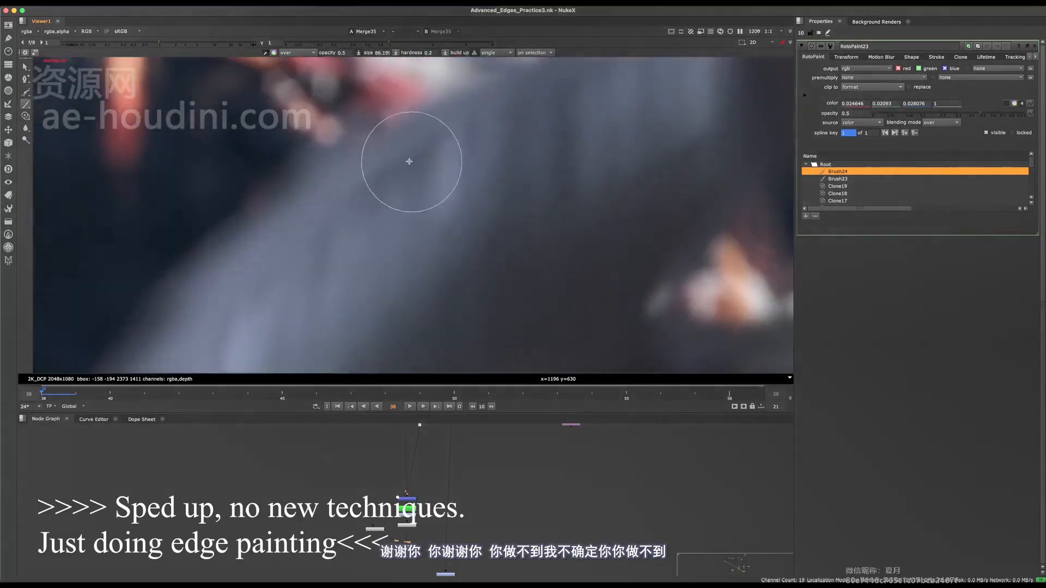
super+click(407, 162)
scroll(388, 182, down, 2)
drag(388, 185, 406, 188)
mouse_move(395, 199)
mouse_down()
mouse_move(377, 203)
mouse_move(413, 157)
mouse_move(353, 254)
mouse_up()
middle_drag(353, 255, 438, 194)
shift+drag(431, 166, 382, 197)
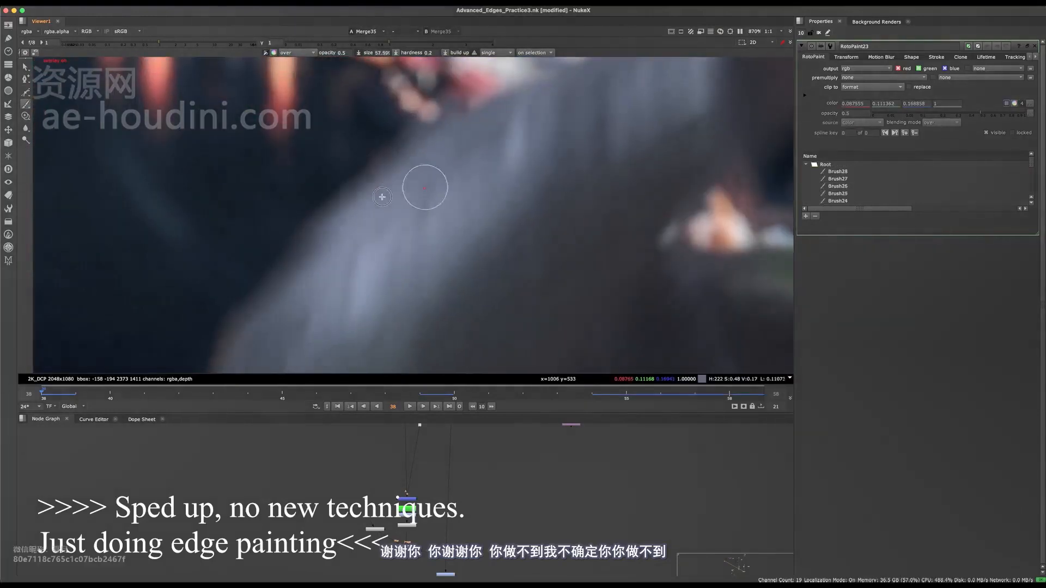
Touch up the sleeve edge beside the red city lights with a size 124 brush and save the script.
scroll(426, 207, down, 2)
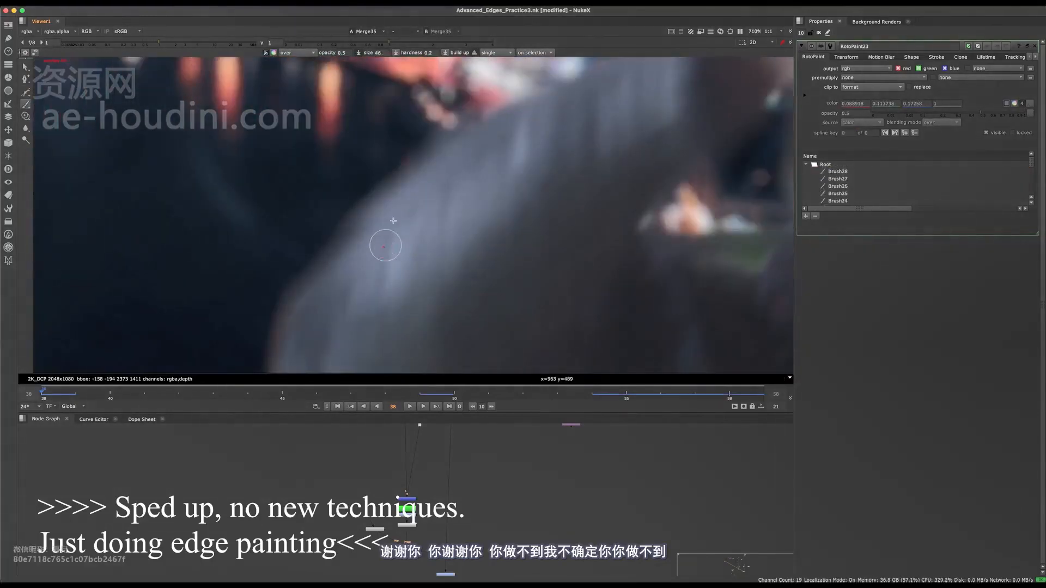
scroll(408, 264, down, 15)
key(super+s)
scroll(419, 253, up, 15)
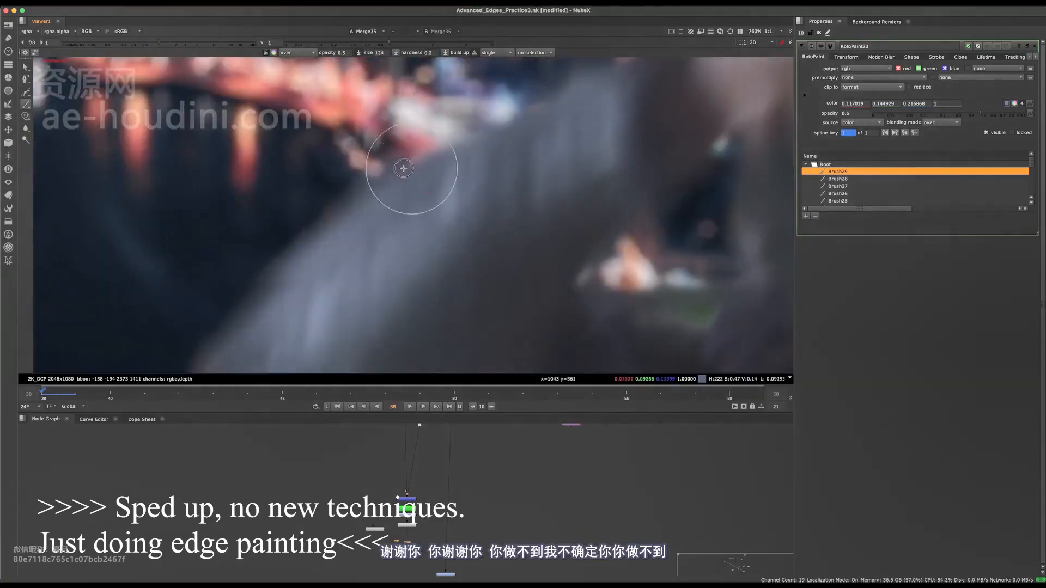
drag(403, 169, 384, 184)
scroll(403, 185, down, 15)
key(super+s)
scroll(383, 243, up, 15)
Brush sampled dark tone over the orange rim along the elbow's lower edge on frame 38 and save.
middle_drag(322, 218, 376, 193)
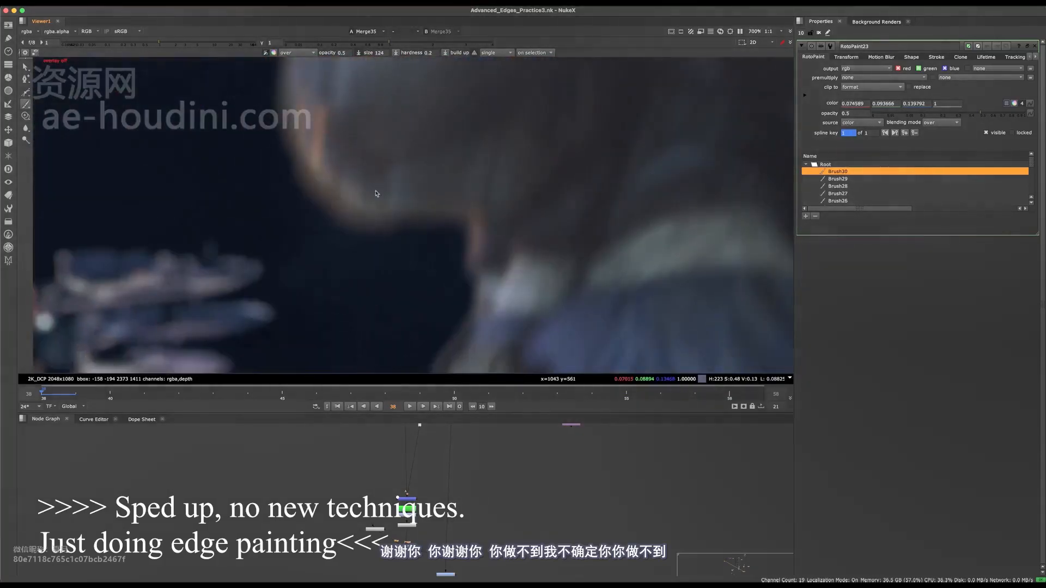
key(super+z)
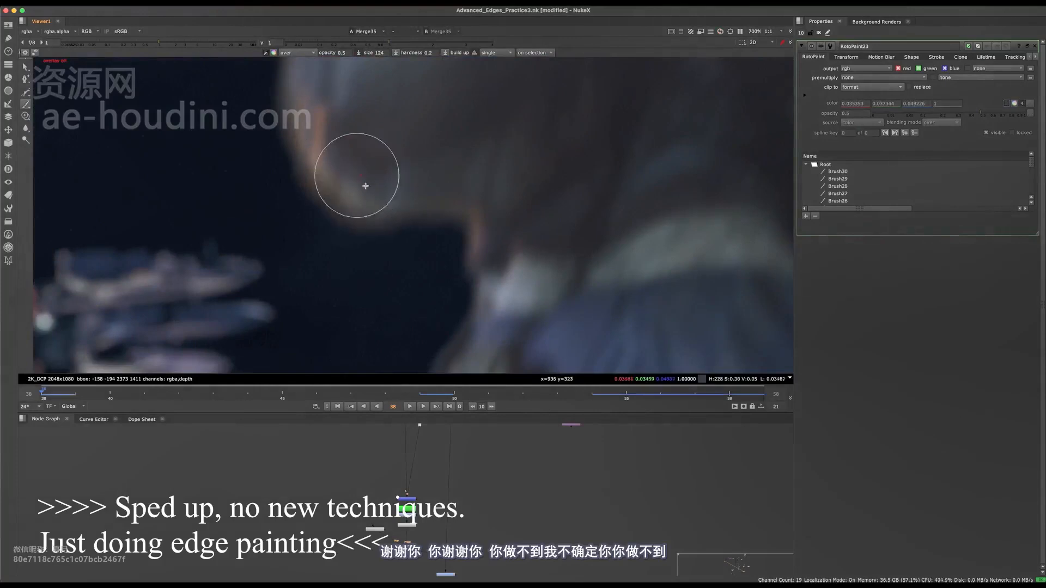
drag(365, 186, 415, 248)
drag(417, 212, 416, 242)
scroll(416, 261, down, 15)
key(super+s)
scroll(421, 264, up, 15)
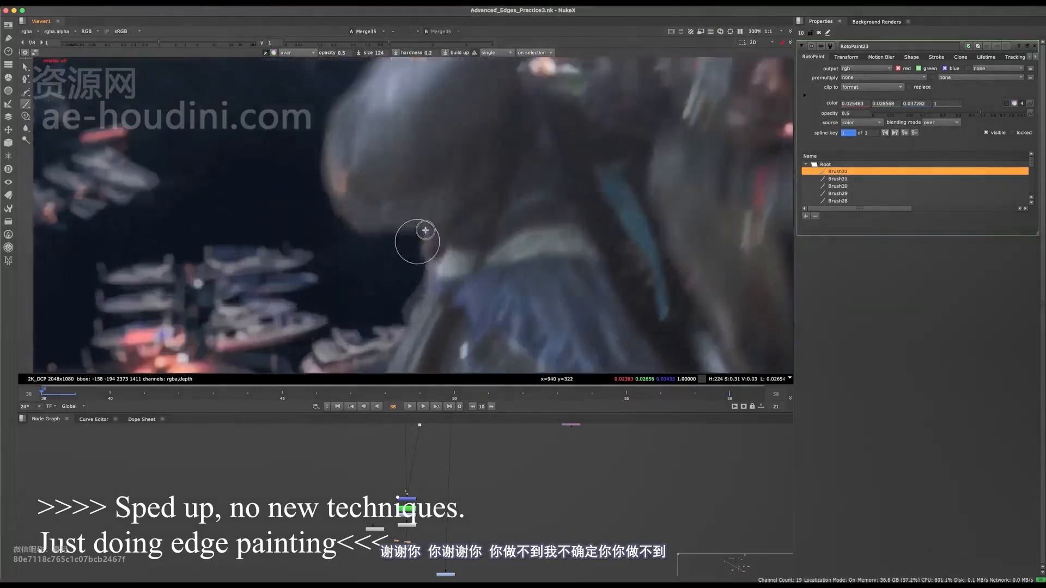
Advance to frame 39 and brush dark tone over the light rim on the sleeve's lower edge.
mouse_move(422, 234)
middle_down()
mouse_move(430, 187)
mouse_move(433, 204)
middle_up()
scroll(429, 186, down, 8)
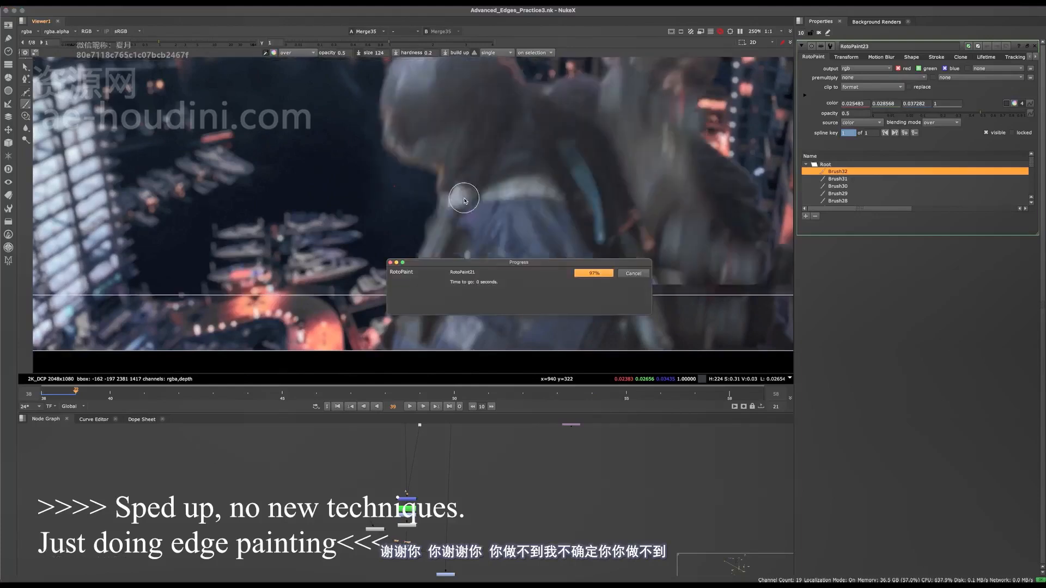
scroll(460, 182, up, 8)
scroll(460, 182, down, 8)
scroll(421, 182, up, 5)
mouse_move(426, 182)
mouse_down()
mouse_move(416, 154)
mouse_move(427, 180)
mouse_up()
scroll(444, 193, down, 10)
middle_drag(443, 194, 448, 218)
Brush dark tone over the reddish rim where the upper arm meets the shoulder on frame 39.
scroll(449, 215, up, 6)
middle_drag(574, 172, 432, 252)
scroll(447, 194, up, 6)
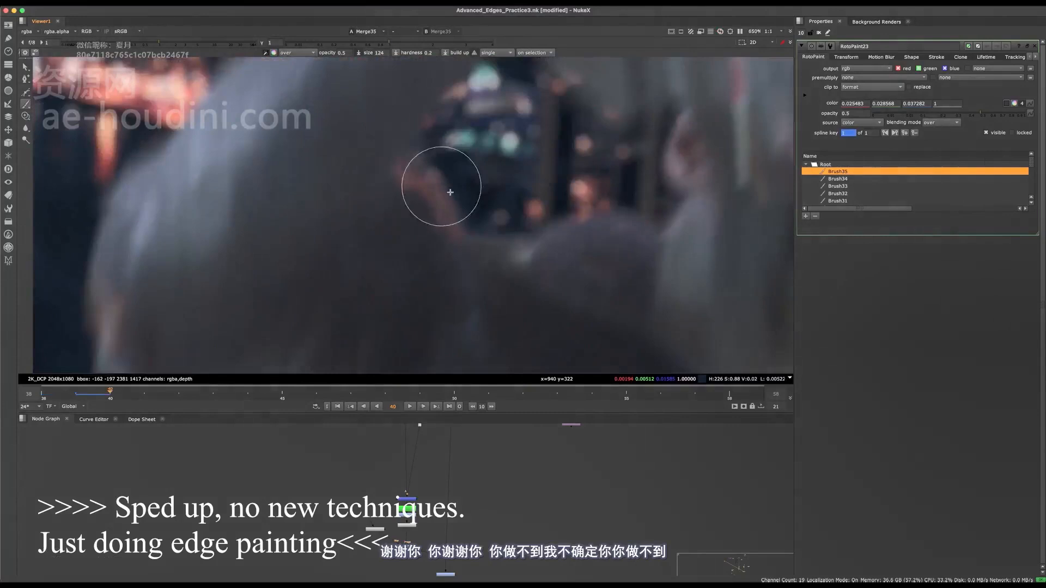
scroll(456, 218, down, 8)
Advance to frame 40 and brush over the orange rim along the elbow's lower edge at size 192 and opacity 0.5.
key(Right)
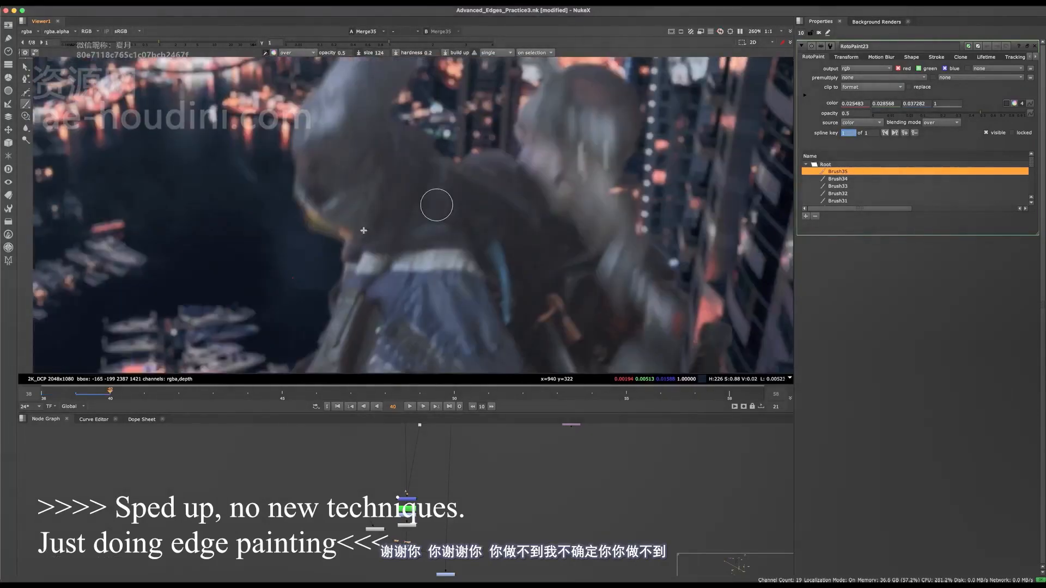
scroll(290, 231, up, 10)
mouse_move(310, 213)
shift+mouse_down()
mouse_move(342, 213)
mouse_move(383, 265)
shift+mouse_up()
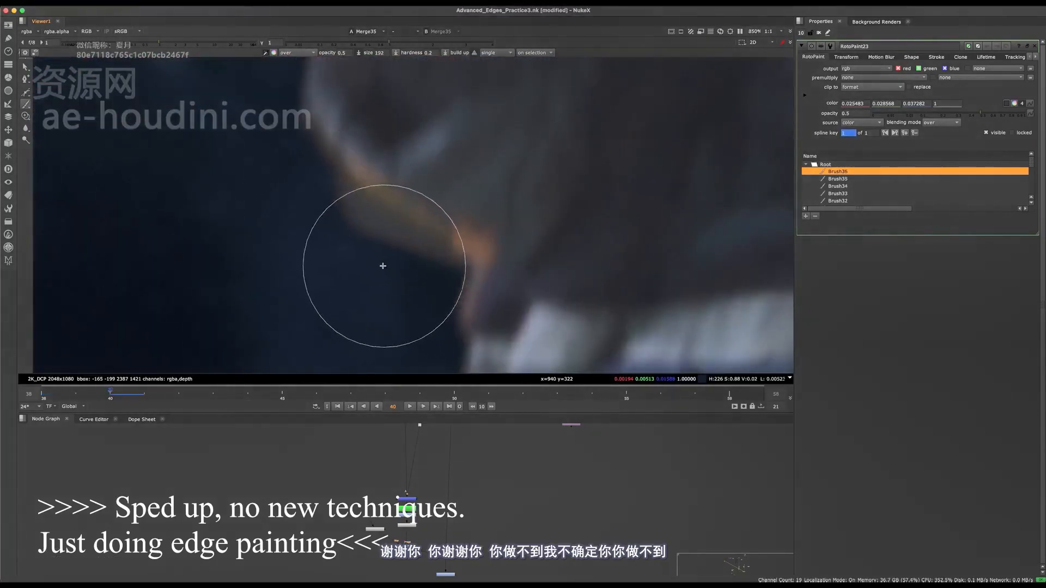
drag(356, 164, 380, 185)
super+click(364, 166)
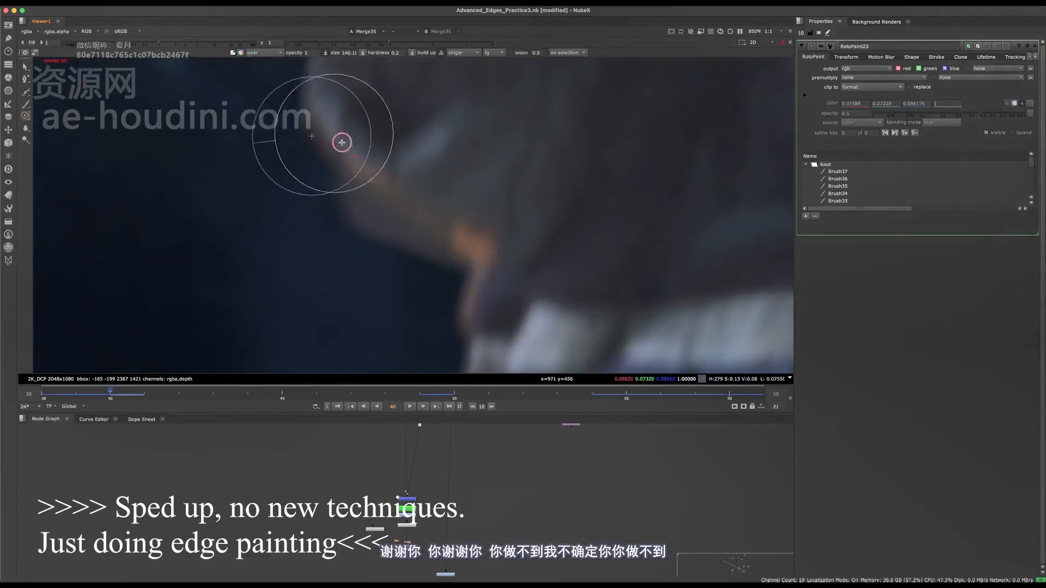
Clone neighbouring pixels over the elbow's outer rim on frame 40 at opacity 1, undoing and redoing a stroke.
shift+drag(342, 143, 316, 131)
mouse_move(315, 93)
super+mouse_down()
mouse_move(360, 172)
mouse_move(352, 162)
super+mouse_up()
scroll(343, 139, down, 2)
key(super+z)
scroll(353, 160, down, 4)
scroll(374, 155, up, 5)
mouse_move(371, 104)
super+mouse_down()
mouse_move(334, 179)
mouse_move(351, 158)
mouse_move(363, 174)
super+mouse_up()
scroll(426, 133, down, 10)
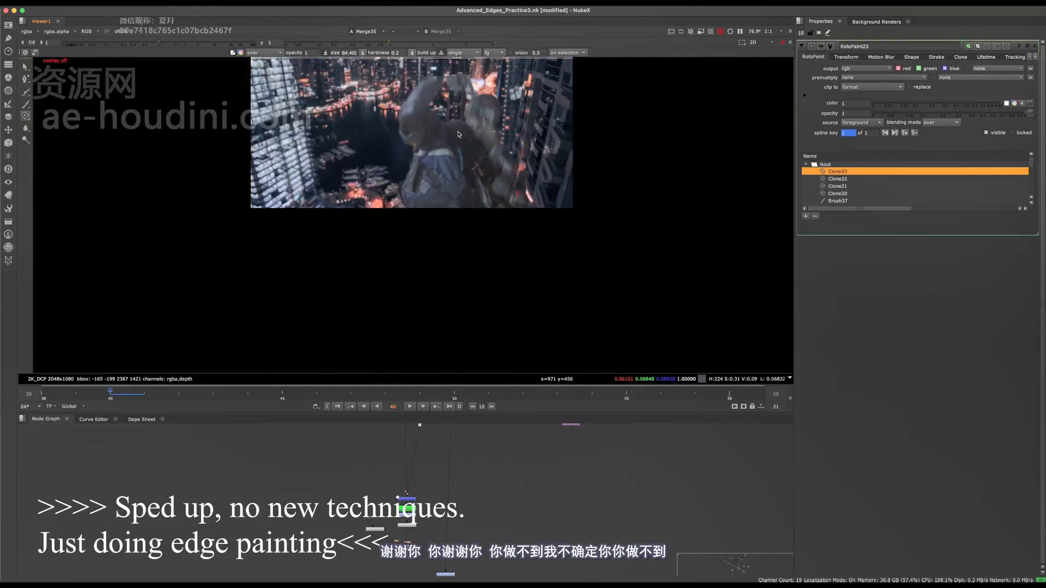
Return to the brush at size 192 and paint sampled dark tone over the forearm edge beside the red building lights.
scroll(457, 134, up, 8)
key(n)
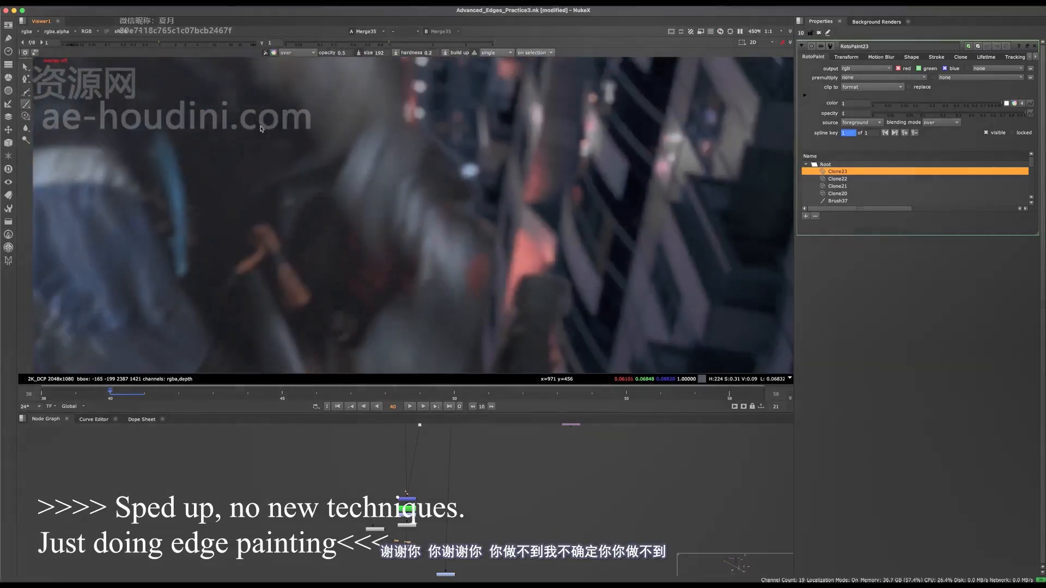
scroll(468, 169, up, 2)
super+click(432, 167)
drag(453, 163, 470, 179)
middle_drag(505, 279, 475, 207)
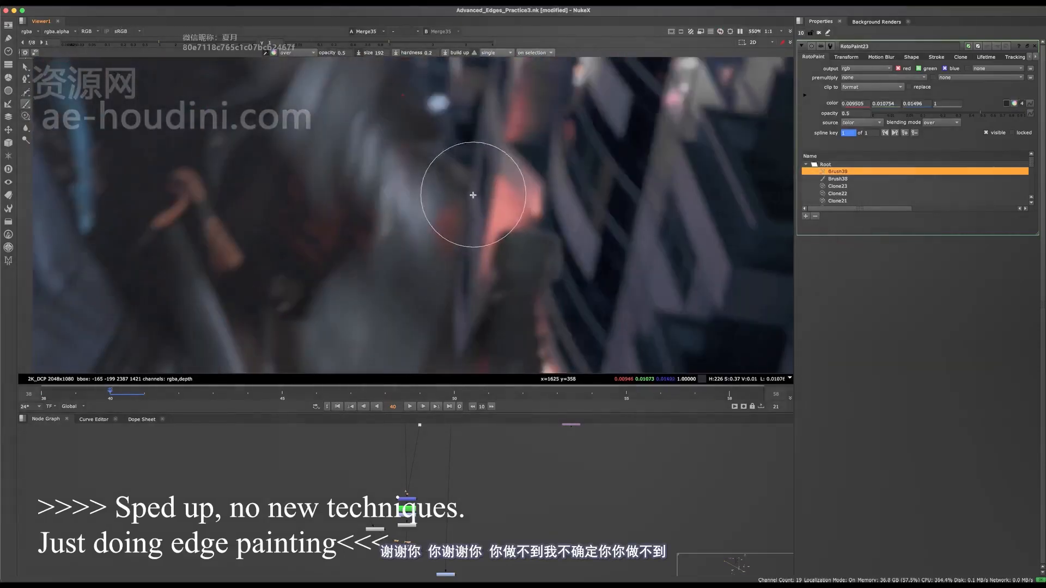
Brush sampled dark tones down the gap between the blurred sleeve and the red lights on frame 40.
drag(472, 195, 469, 192)
middle_drag(463, 305, 449, 221)
super+click(453, 219)
shift+drag(458, 218, 445, 218)
mouse_move(451, 168)
mouse_down()
mouse_move(439, 225)
mouse_move(449, 204)
mouse_move(446, 231)
mouse_move(471, 260)
mouse_up()
super+click(473, 234)
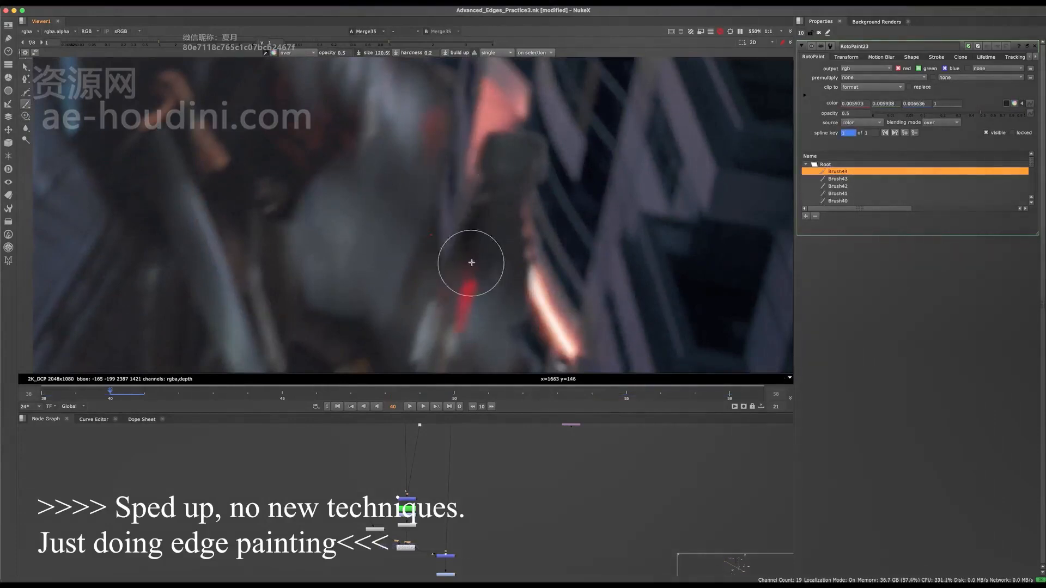
Touch up the remaining reddish fringe beside the sleeve with the dark brush, save the script and advance to frame 41.
scroll(471, 261, down, 5)
middle_drag(444, 209, 499, 240)
scroll(500, 241, up, 3)
key(o)
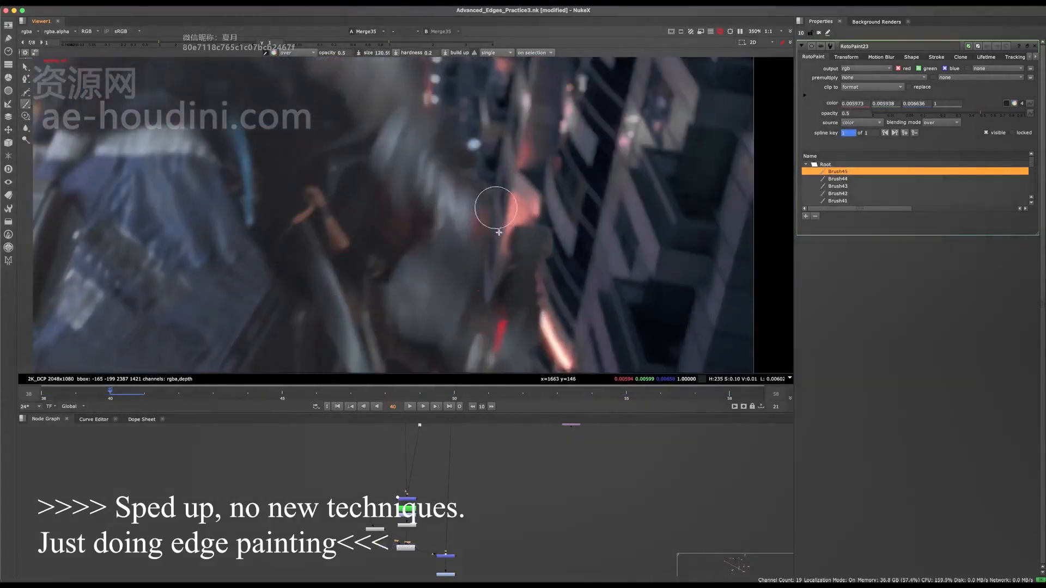
drag(498, 233, 493, 228)
scroll(485, 217, down, 5)
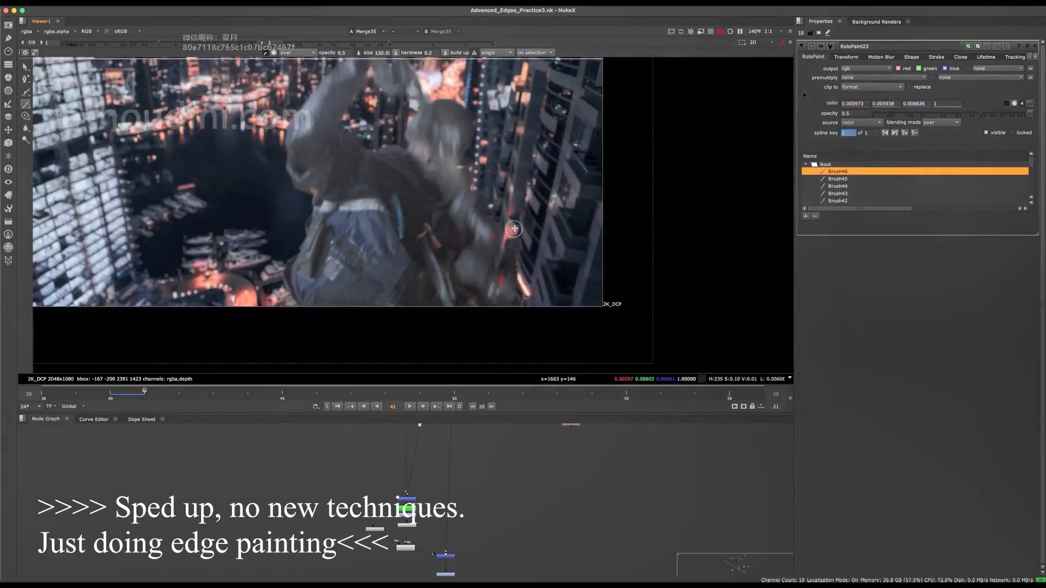
Brush dark tone over the greenish fringe beneath the elbow's orange rim on frame 41 and save the script.
middle_drag(442, 171, 481, 278)
scroll(375, 165, up, 8)
mouse_move(323, 307)
middle_down()
mouse_move(474, 74)
mouse_move(333, 360)
middle_up()
scroll(378, 226, down, 10)
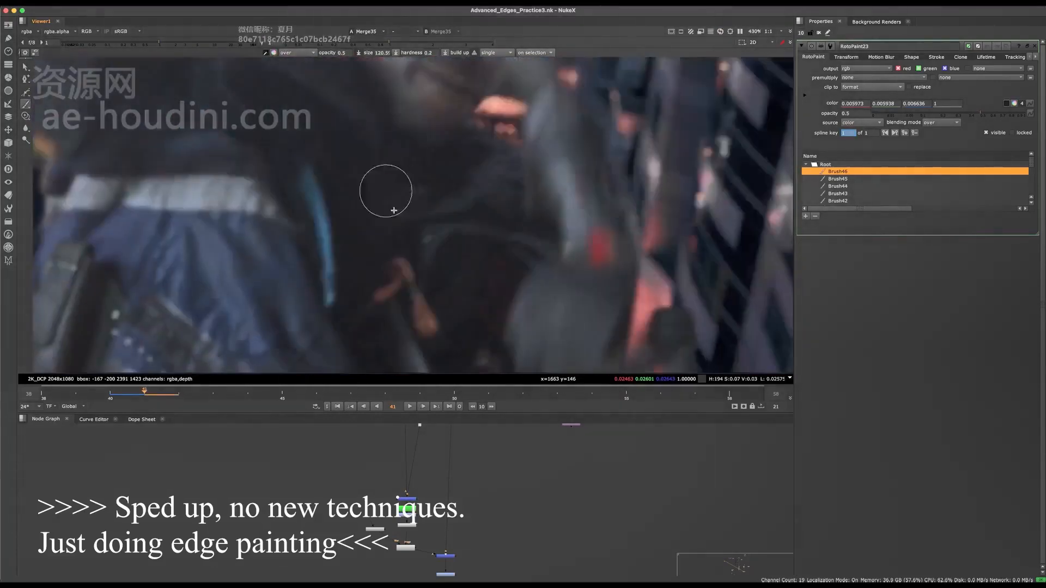
scroll(442, 178, up, 10)
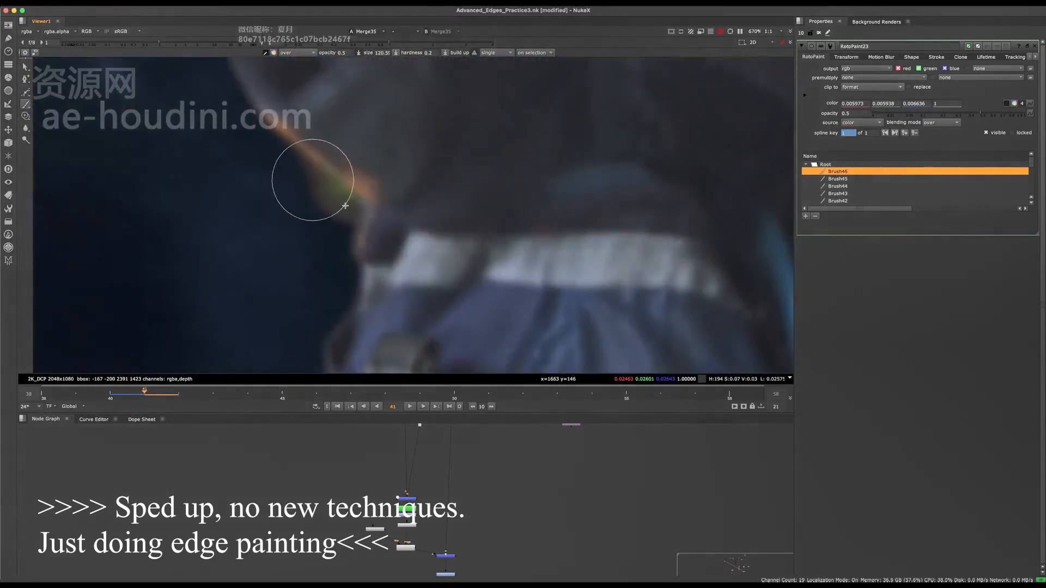
drag(342, 238, 353, 264)
scroll(423, 220, down, 6)
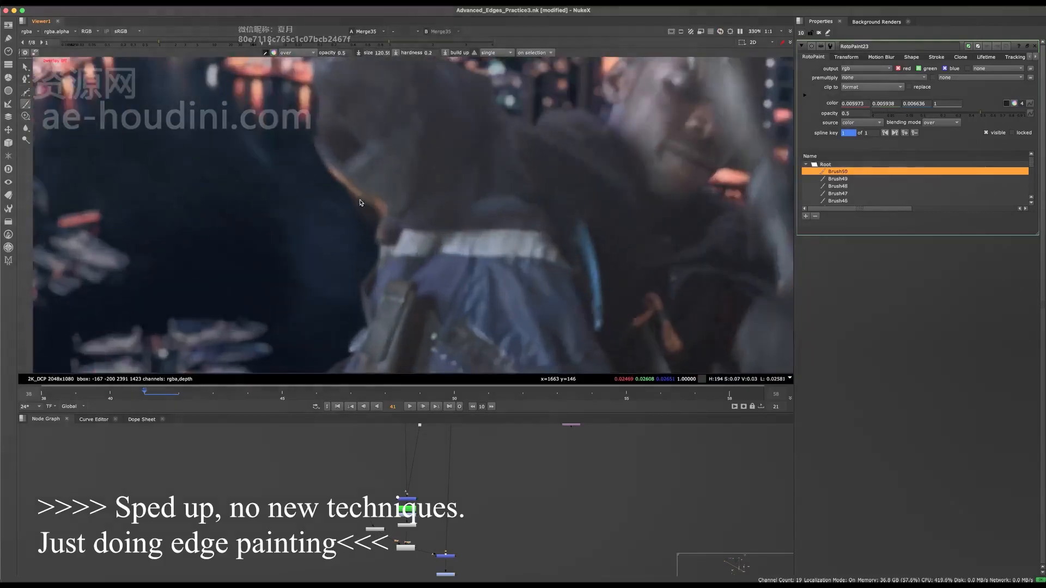
key(super+s)
Advance to frame 42 and brush sampled bluish sleeve tone along the arm edge against the orange city lights.
key(Right)
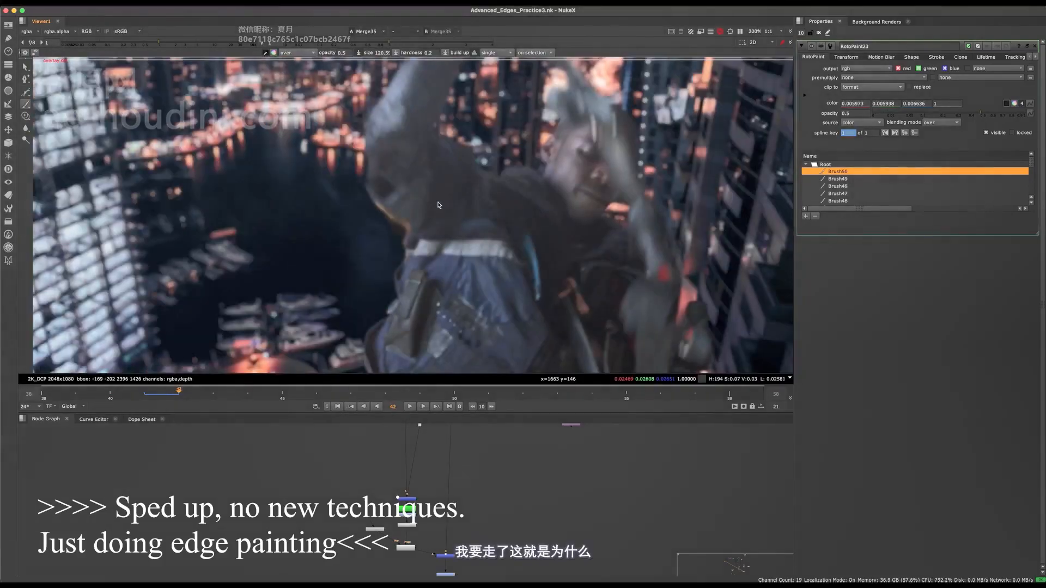
scroll(382, 197, up, 5)
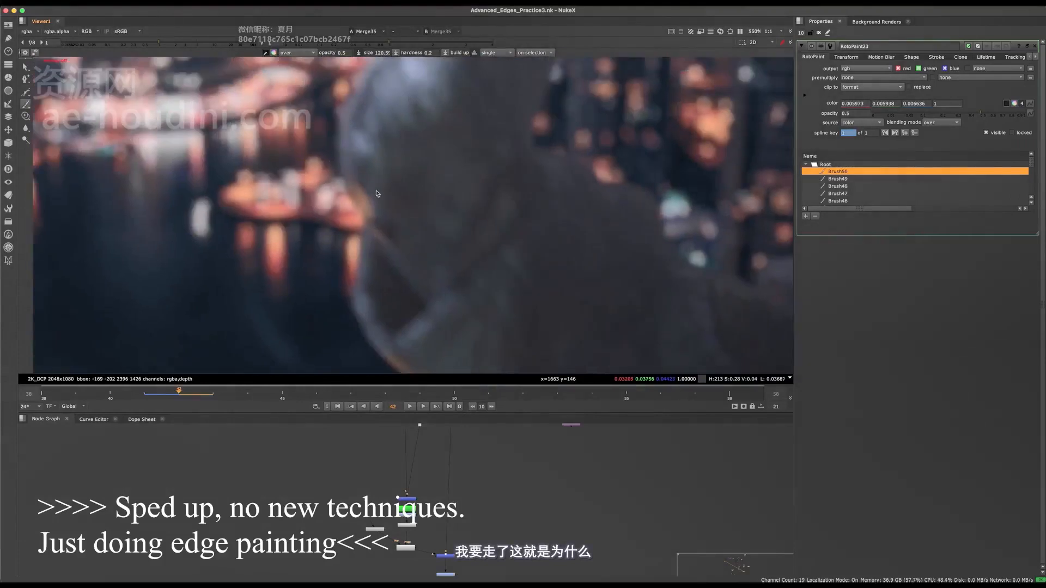
scroll(365, 183, up, 3)
drag(354, 178, 429, 151)
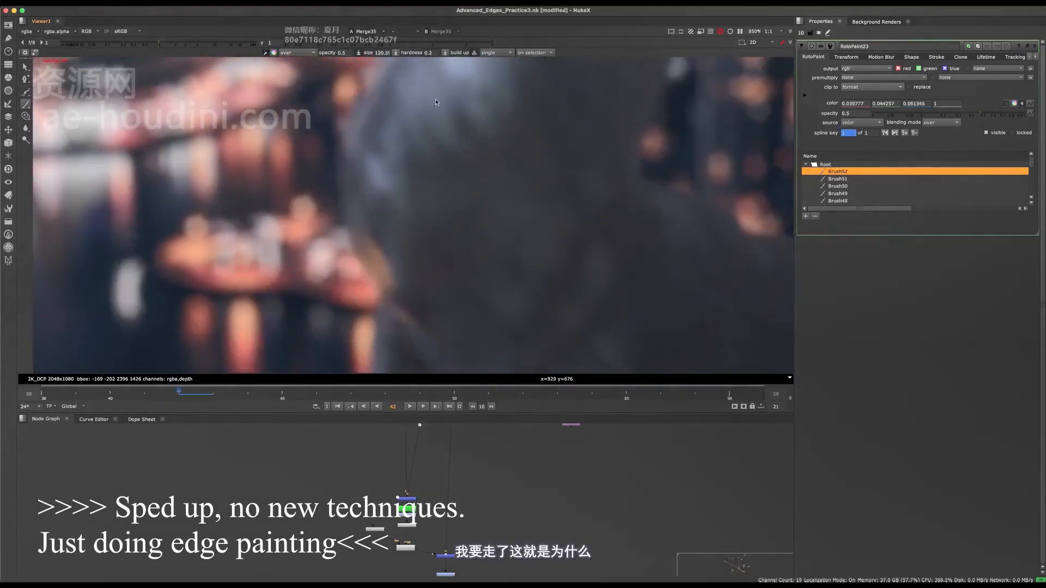
Paint over the tan fringe where the sleeve edge meets the harbour lights on frame 42 and save the script.
scroll(382, 214, down, 4)
scroll(386, 188, up, 4)
mouse_move(373, 179)
mouse_down()
mouse_move(383, 152)
mouse_move(385, 190)
mouse_up()
scroll(389, 207, down, 10)
scroll(389, 232, up, 6)
scroll(387, 238, up, 6)
key(ctrl+s)
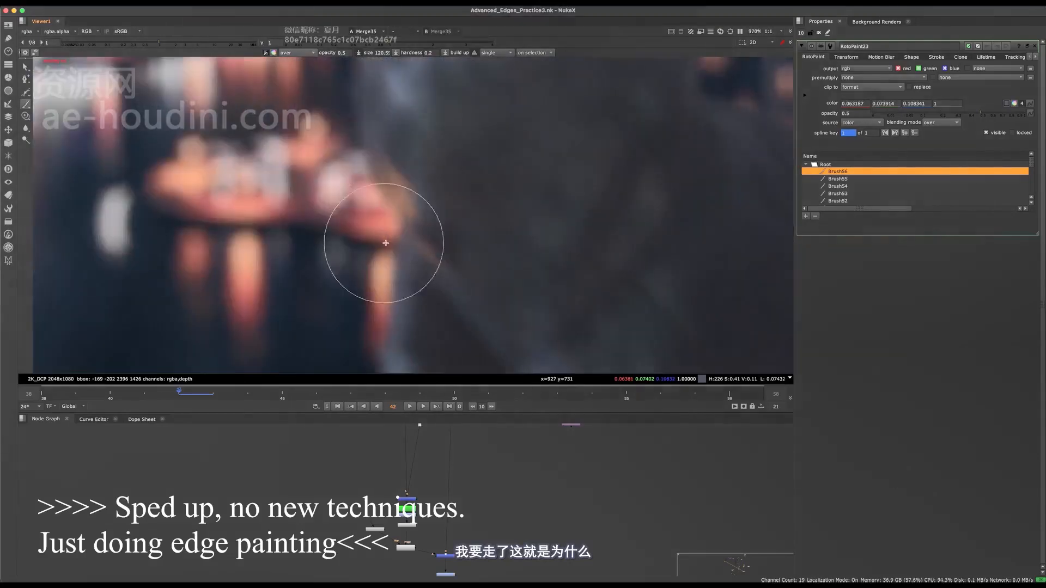
Refine the sleeve edge above the elbow with sampled dark tone using a smaller brush on frame 42 and save.
scroll(401, 186, down, 3)
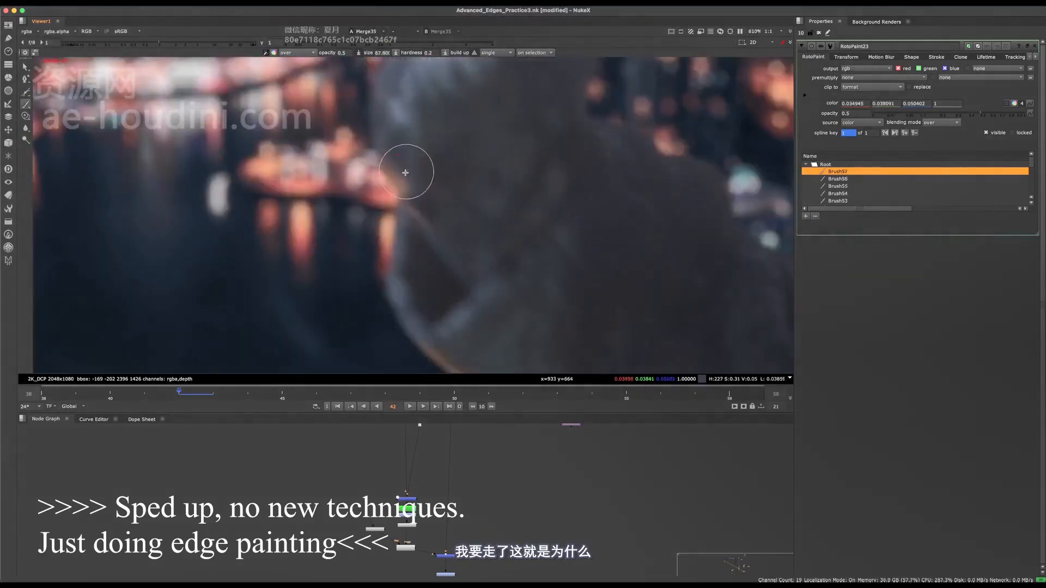
drag(408, 173, 421, 203)
scroll(419, 206, down, 9)
key(ctrl+s)
Advance to frame 43 and examine the raised arms' edges against the city lights.
key(Right)
scroll(415, 214, up, 9)
scroll(419, 214, down, 5)
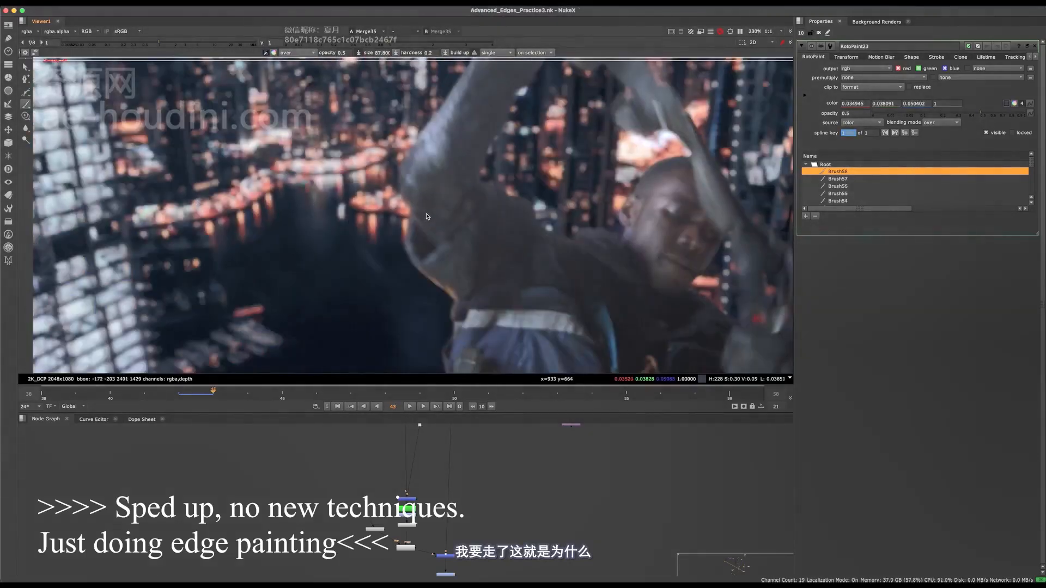
scroll(433, 239, down, 5)
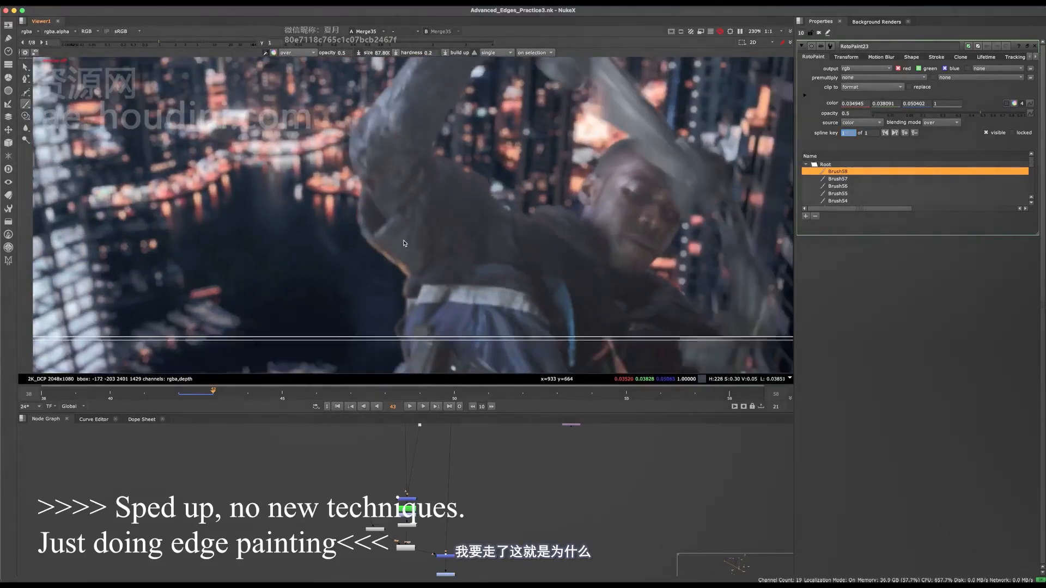
scroll(433, 240, up, 3)
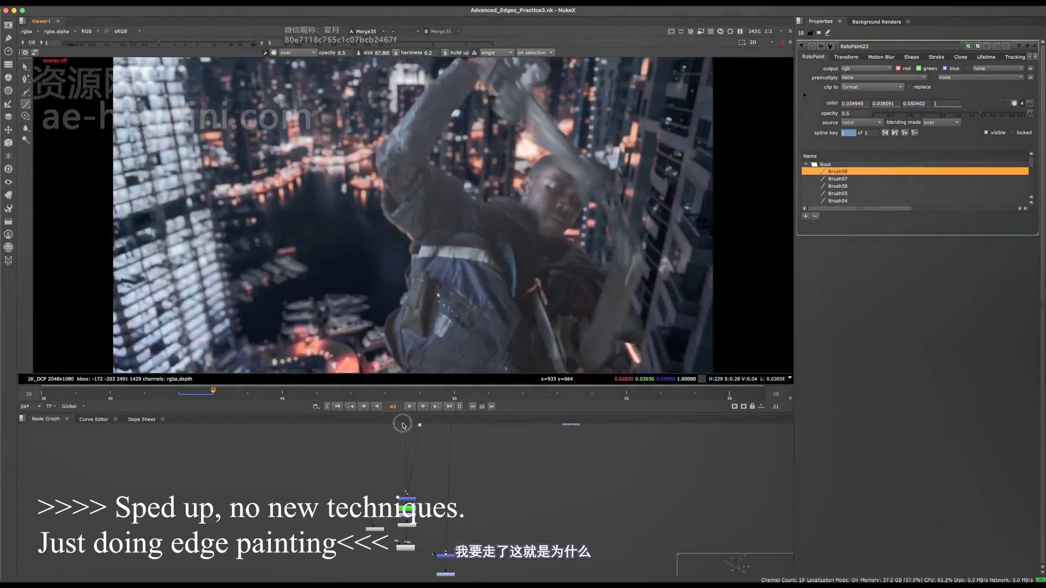
drag(385, 413, 558, 396)
scroll(455, 173, up, 10)
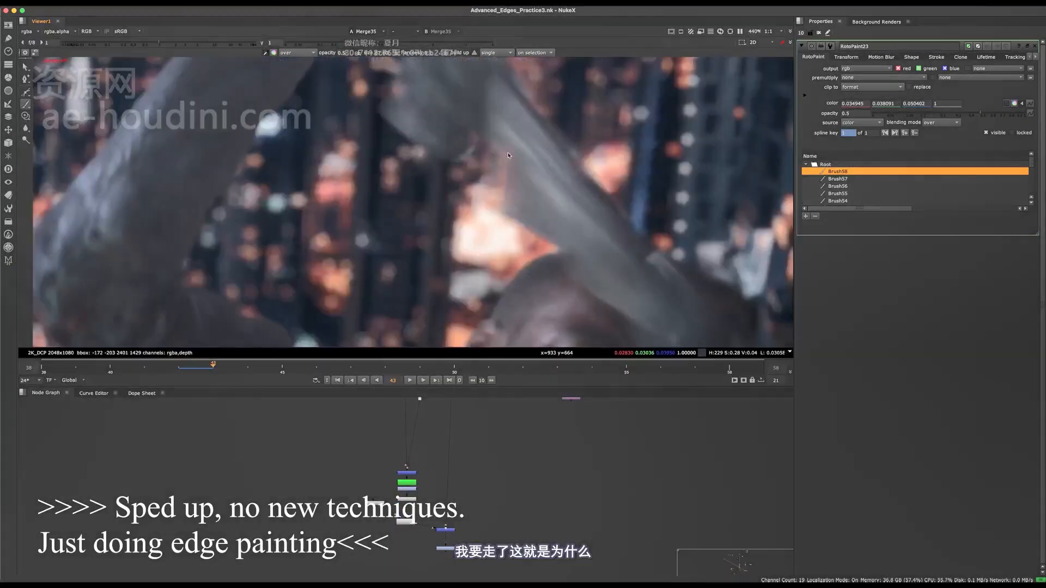